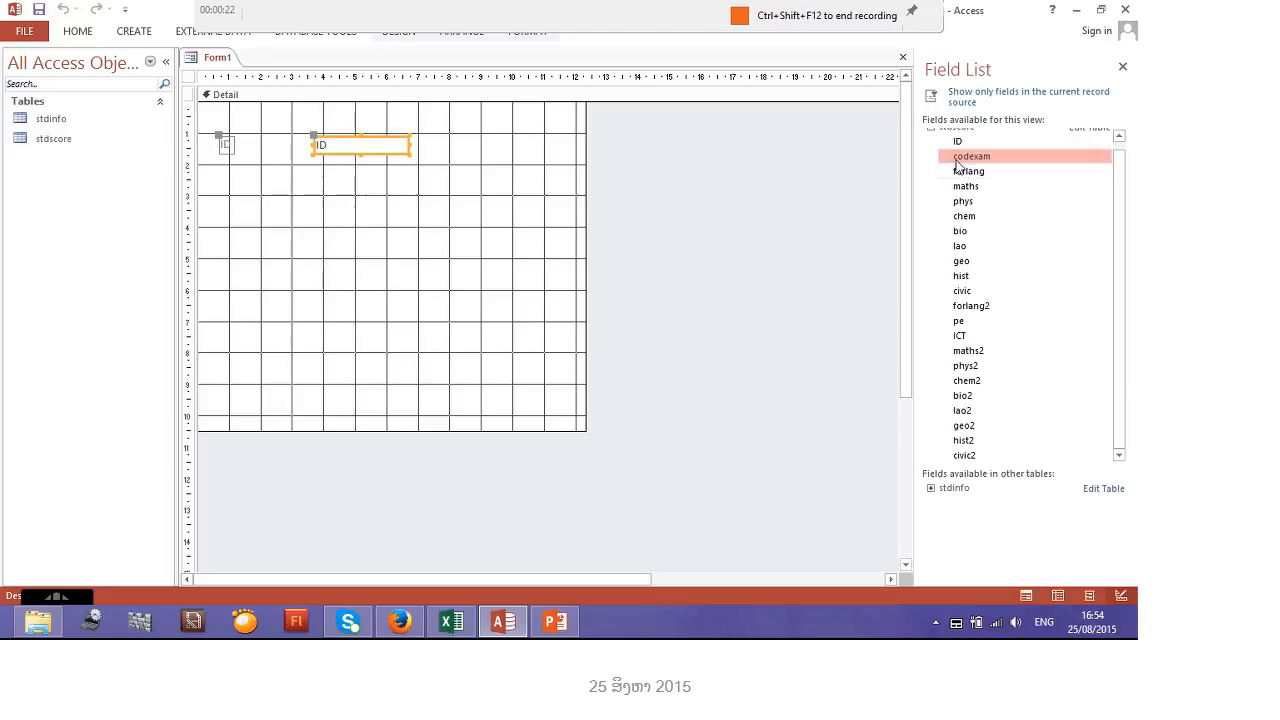
# Add codexam and all fields from forlang through civic2 of the stdscore table to the Detail section, below the ID field
pyautogui.doubleClick(957, 166)
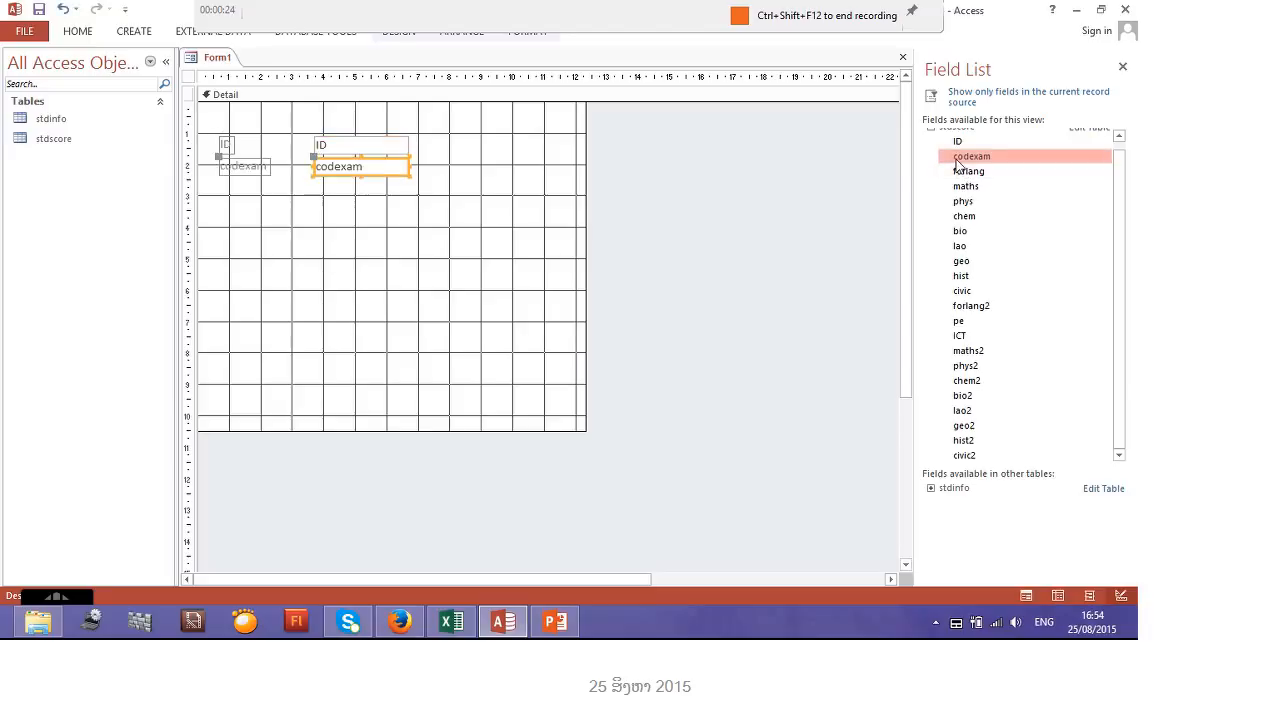
pyautogui.click(961, 174)
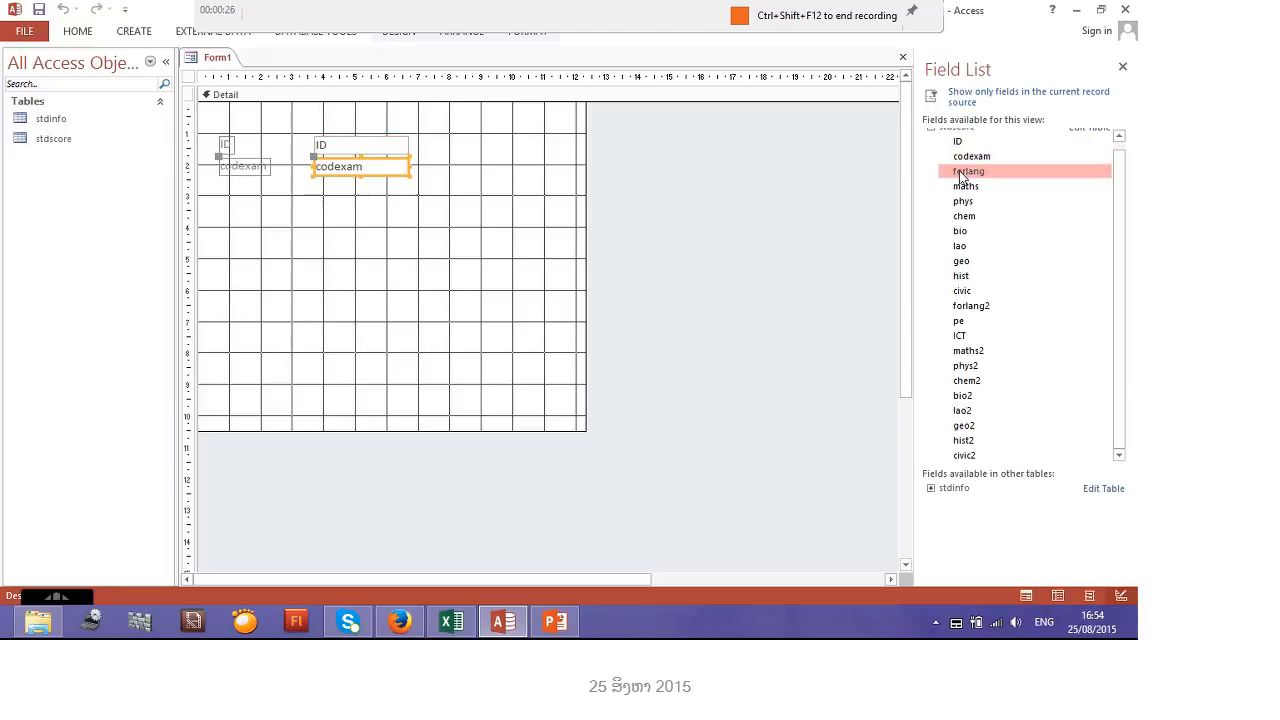
pyautogui.keyDown('shift'); pyautogui.click(958, 456); pyautogui.keyUp('shift')
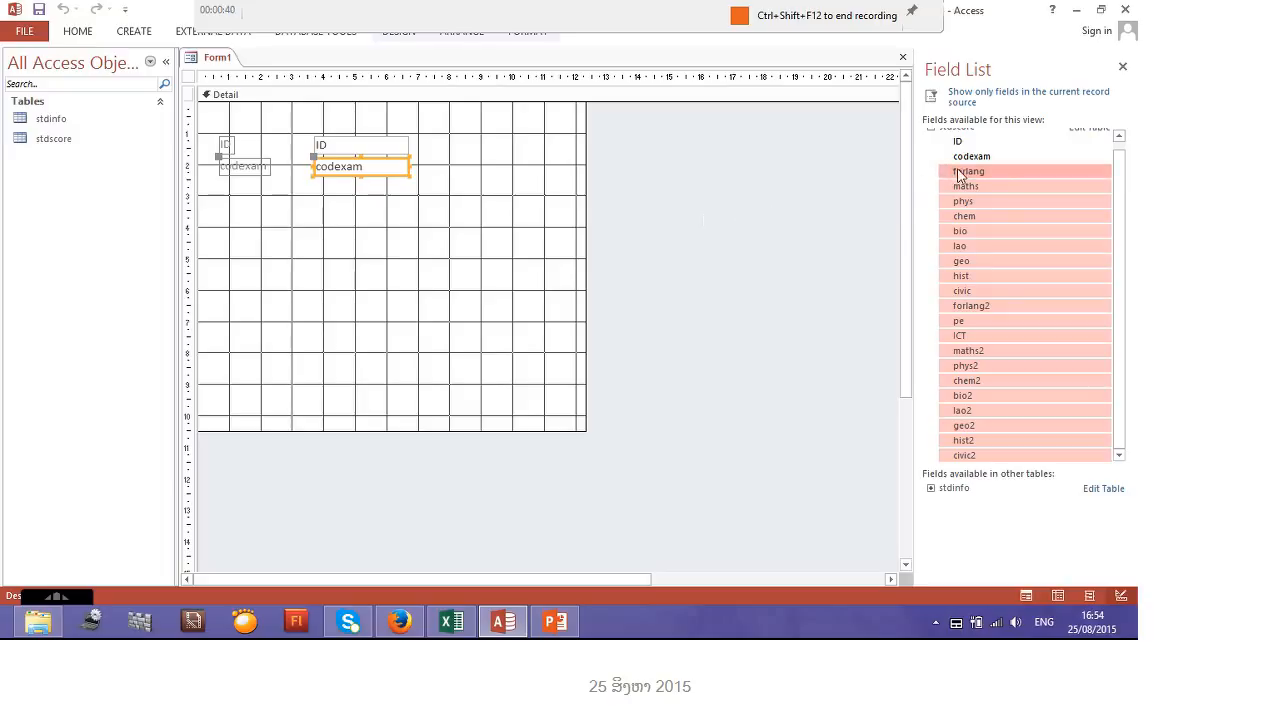
pyautogui.moveTo(958, 173); pyautogui.dragTo(314, 195)
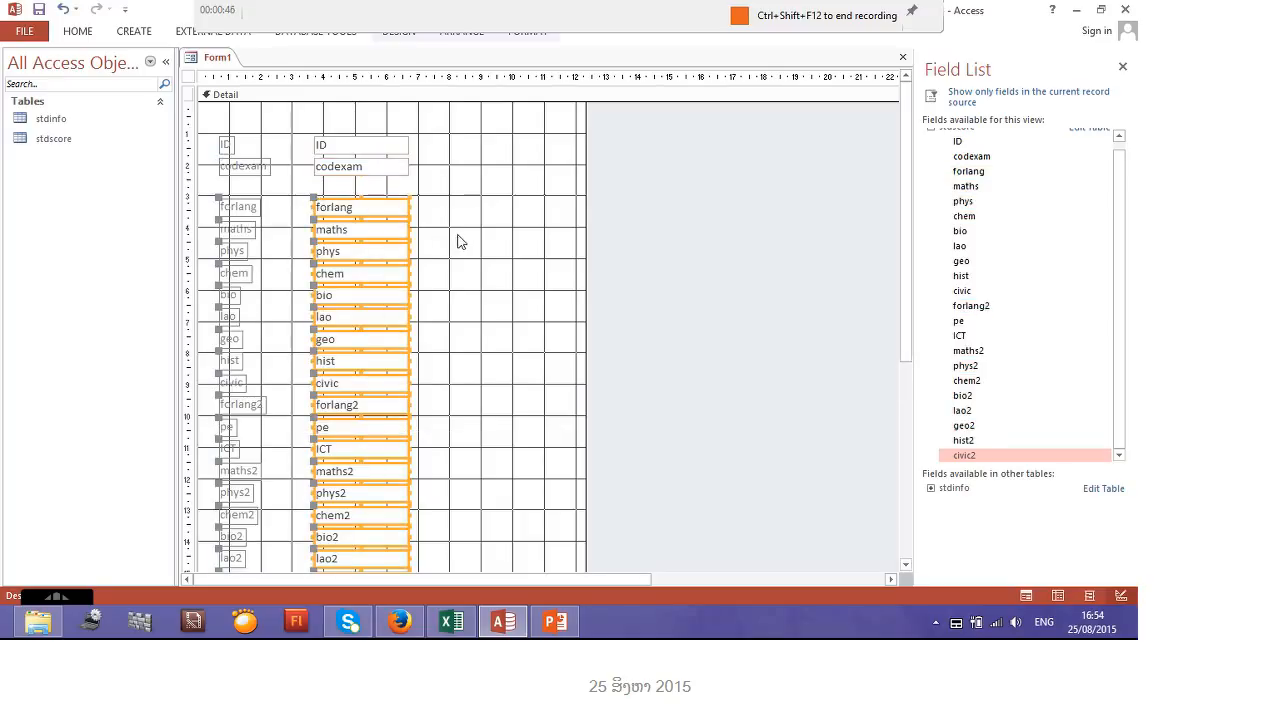
pyautogui.scroll(-3, 486, 282)
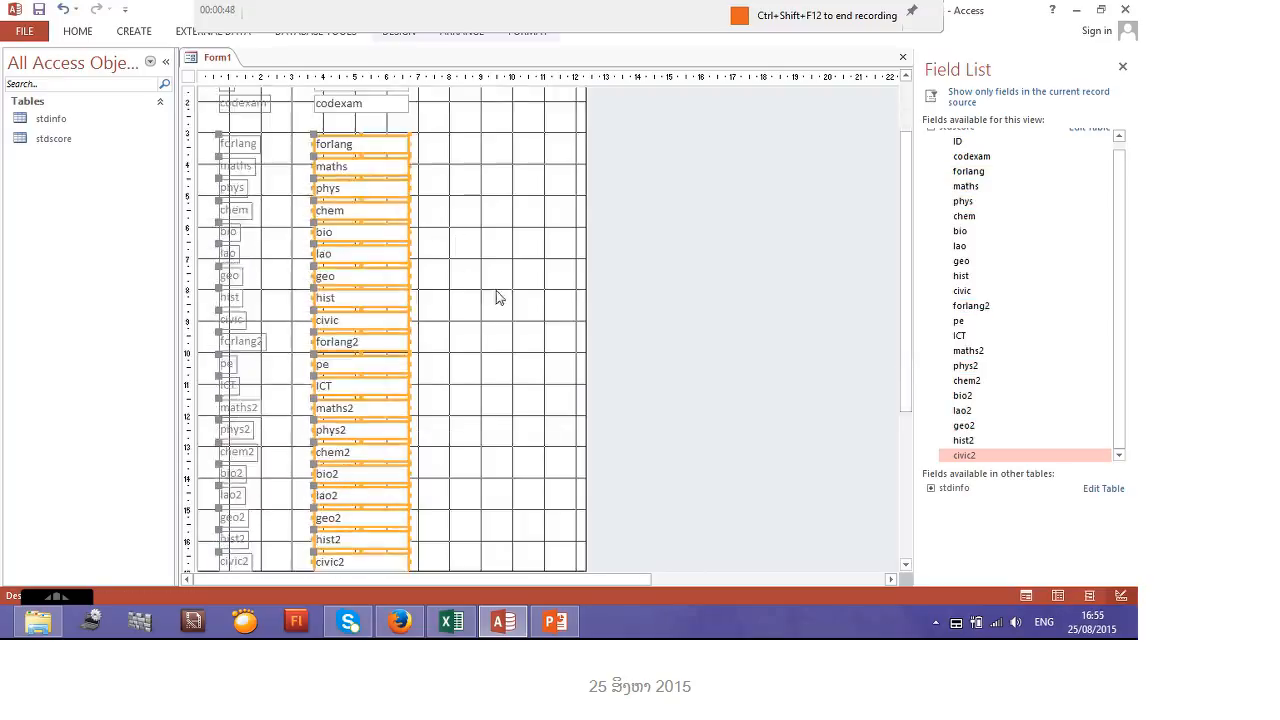
# Move the forlang2 through civic2 fields with their labels into a second column level with forlang, and close the field list
pyautogui.click(457, 470)
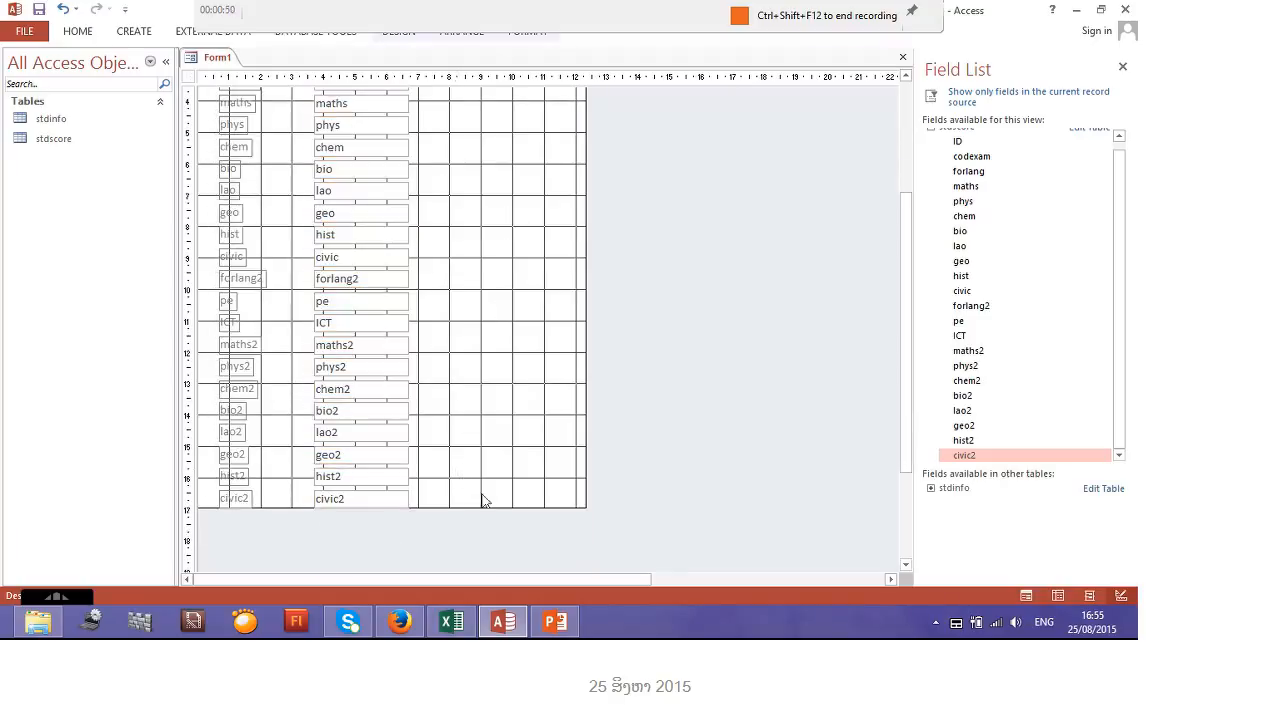
pyautogui.moveTo(445, 507); pyautogui.dragTo(493, 101)
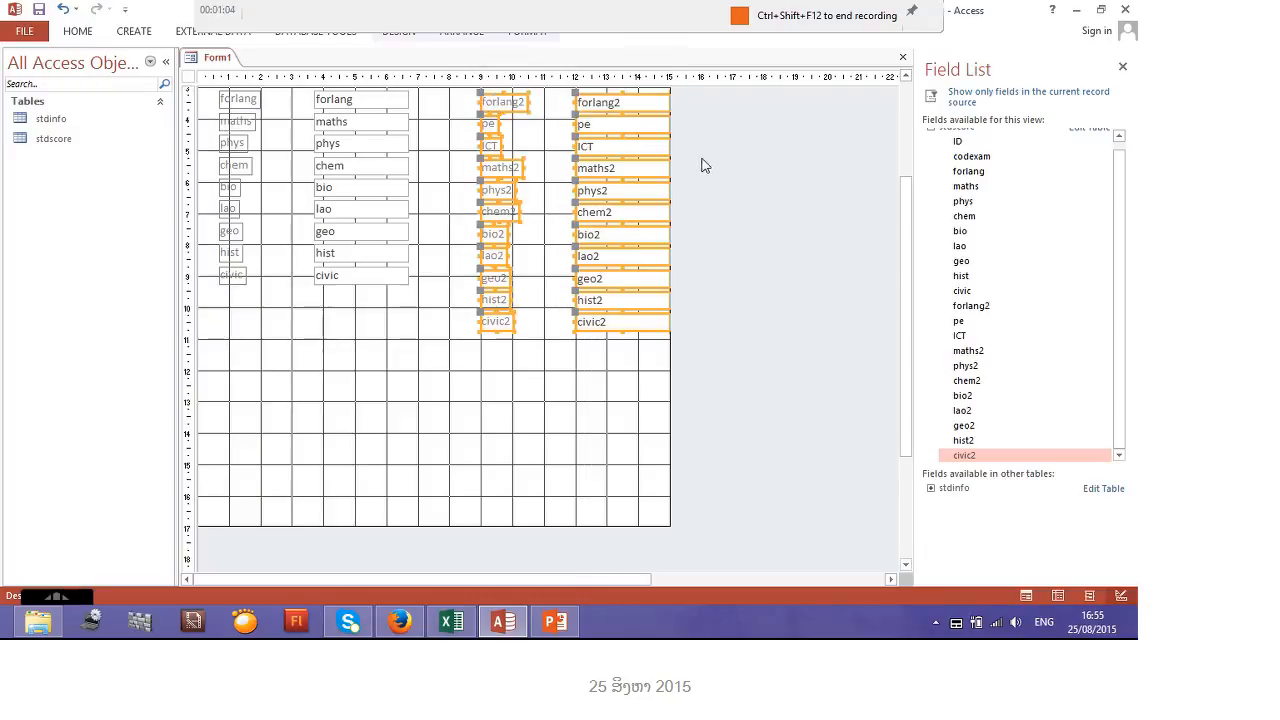
pyautogui.press('Up')
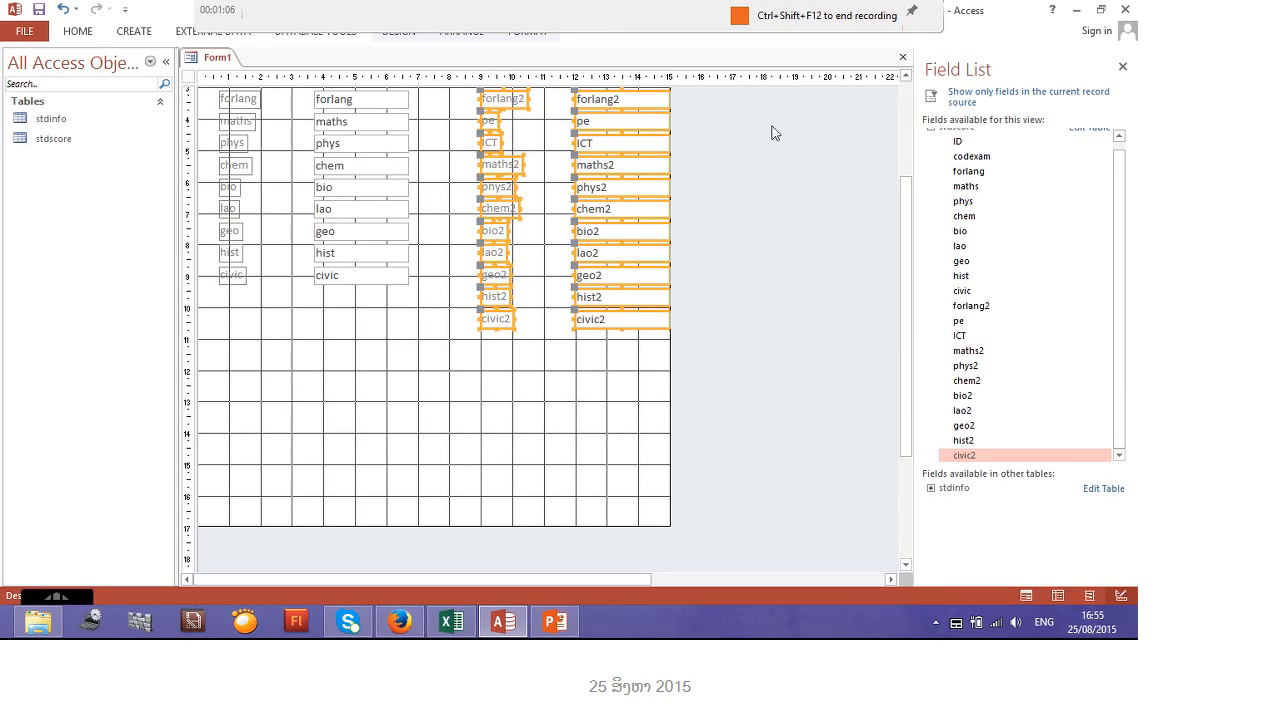
pyautogui.moveTo(903, 198); pyautogui.dragTo(918, 118)
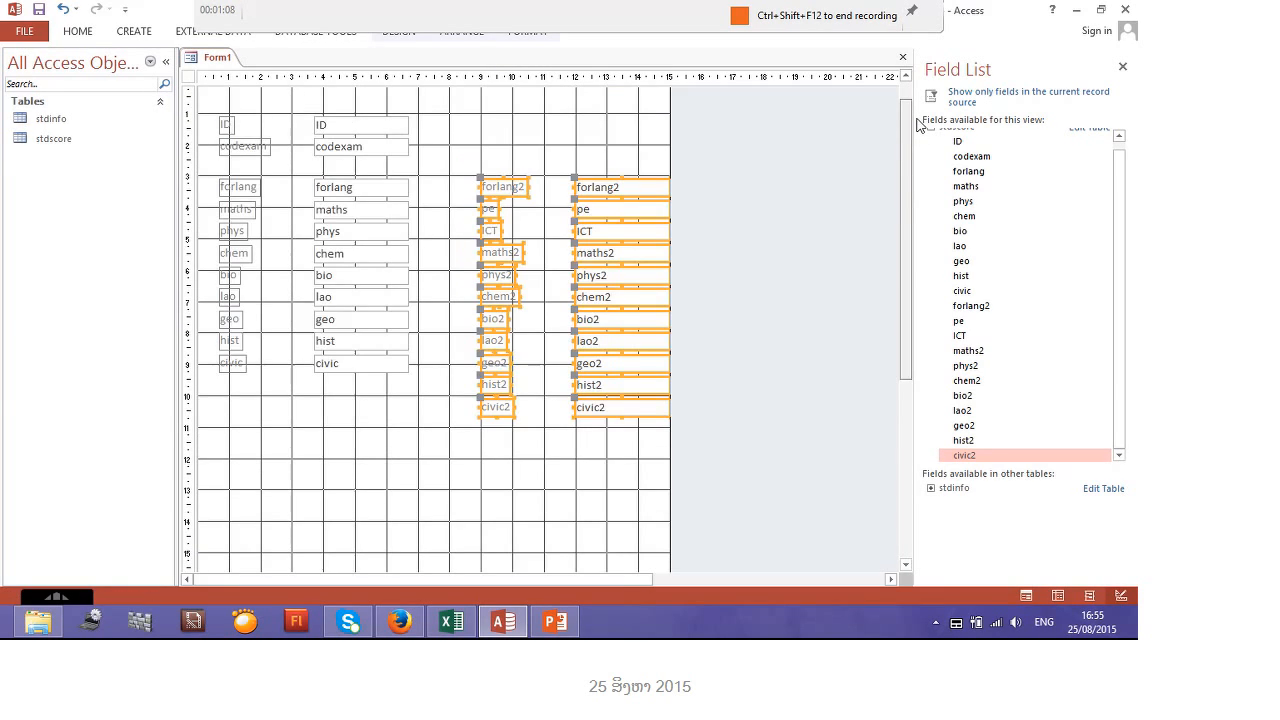
pyautogui.click(1123, 68)
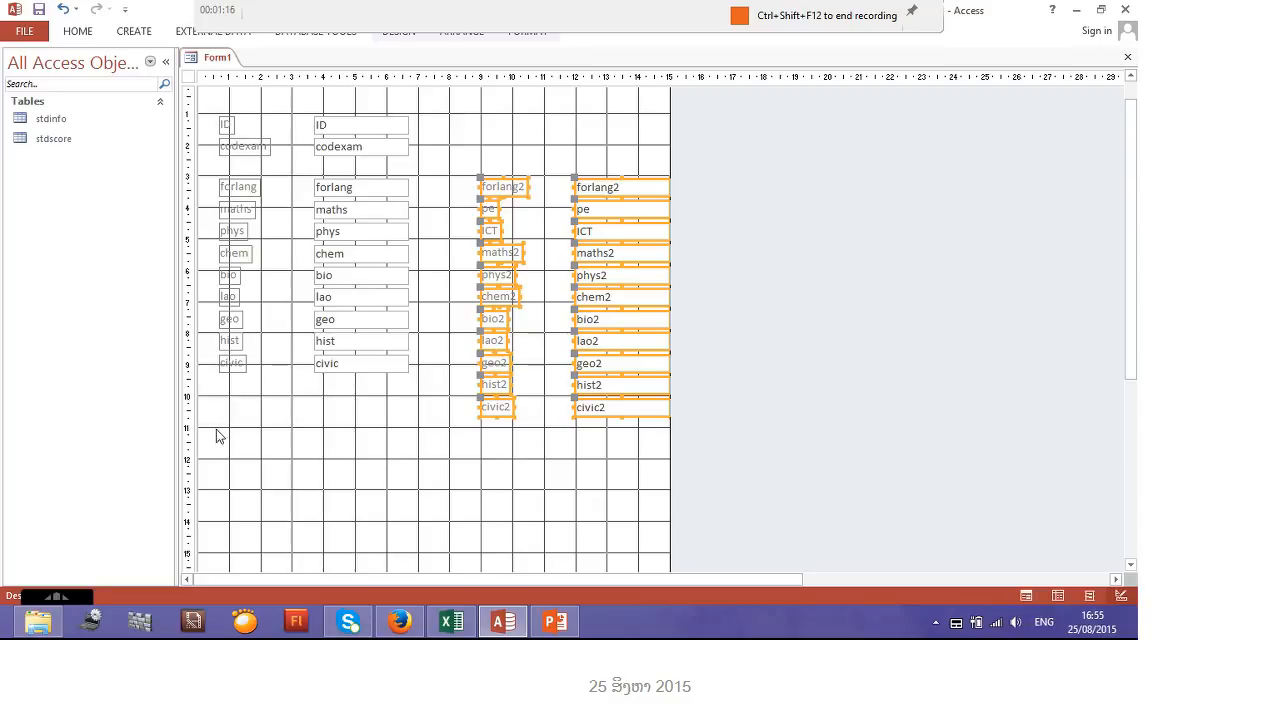
# Nudge all fields and labels up toward the Detail section's upper edge and shorten the section to about 10.6 cm
pyautogui.moveTo(215, 433); pyautogui.dragTo(673, 107)
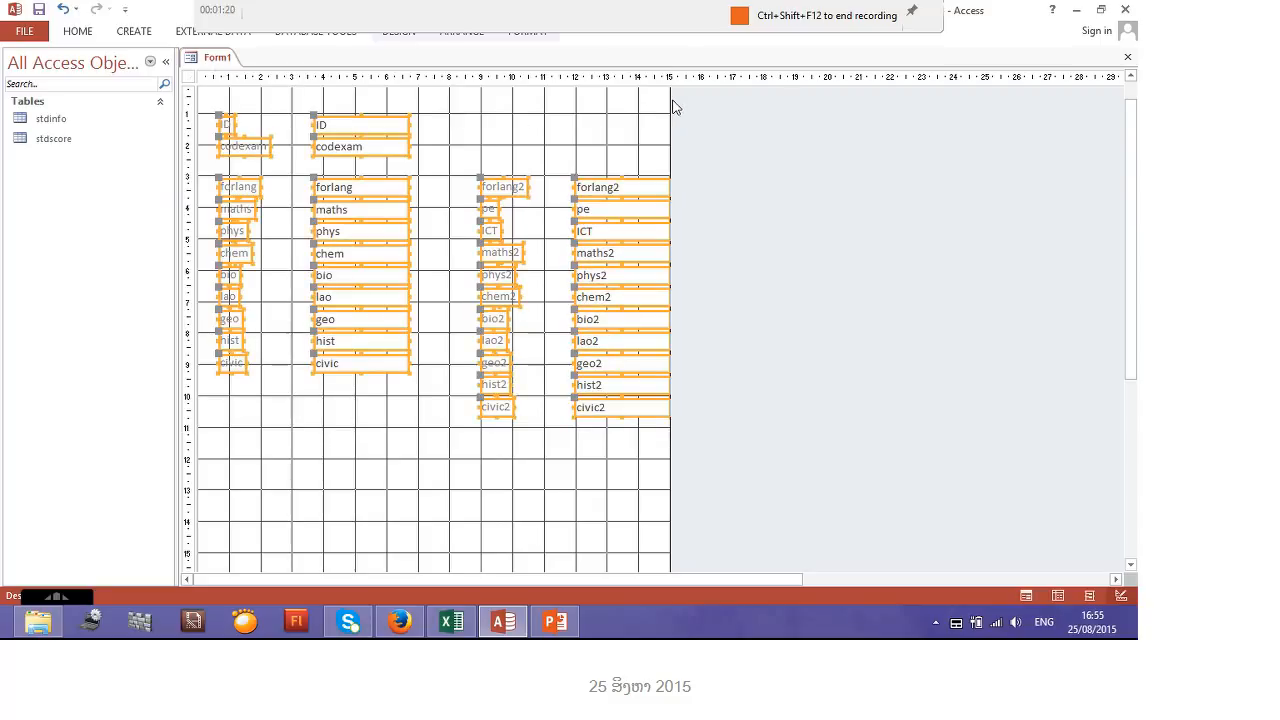
pyautogui.press('Up')
pyautogui.press('Up')
pyautogui.press('Up')
pyautogui.press('Up')
pyautogui.press('Up')
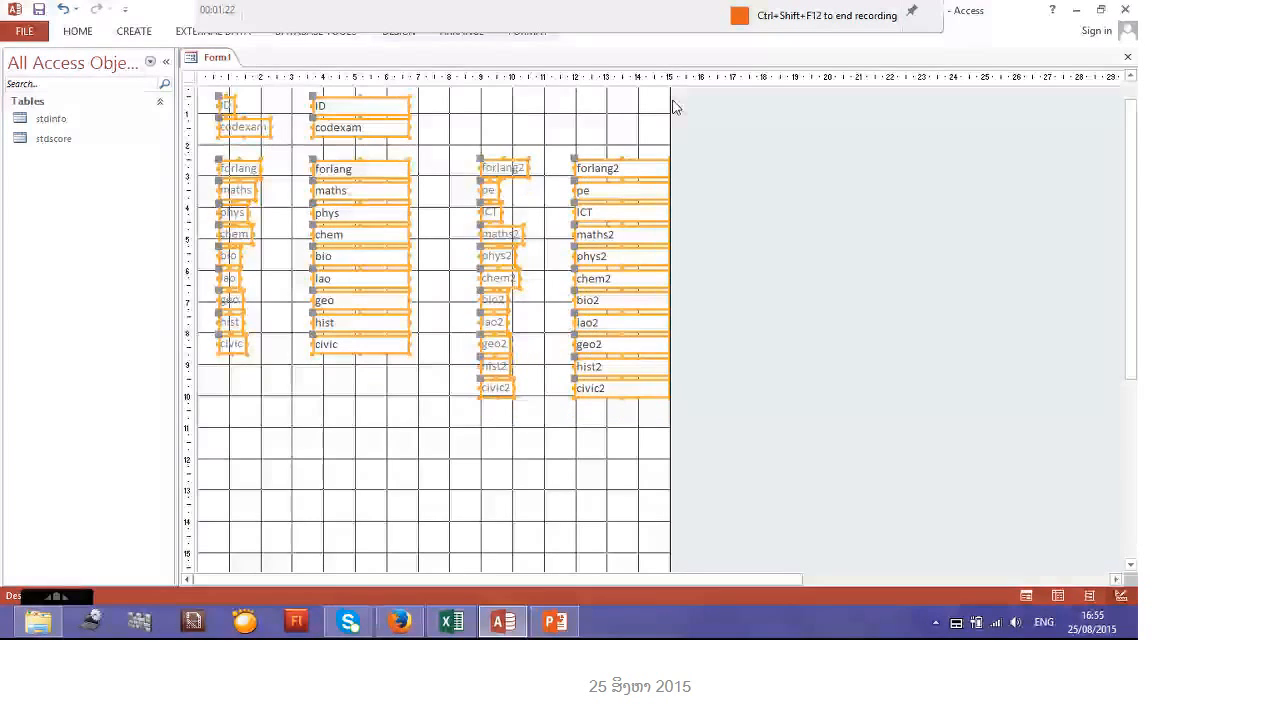
pyautogui.moveTo(1122, 314); pyautogui.dragTo(1114, 421)
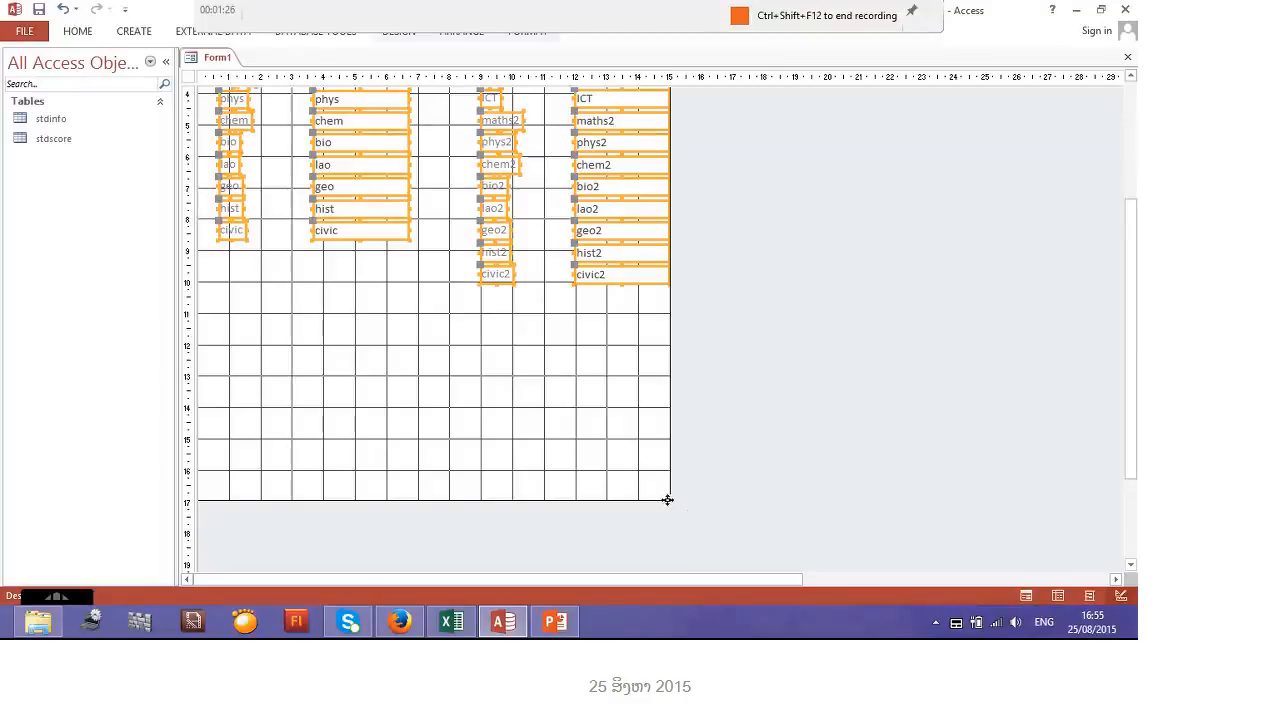
pyautogui.moveTo(667, 500); pyautogui.dragTo(673, 302)
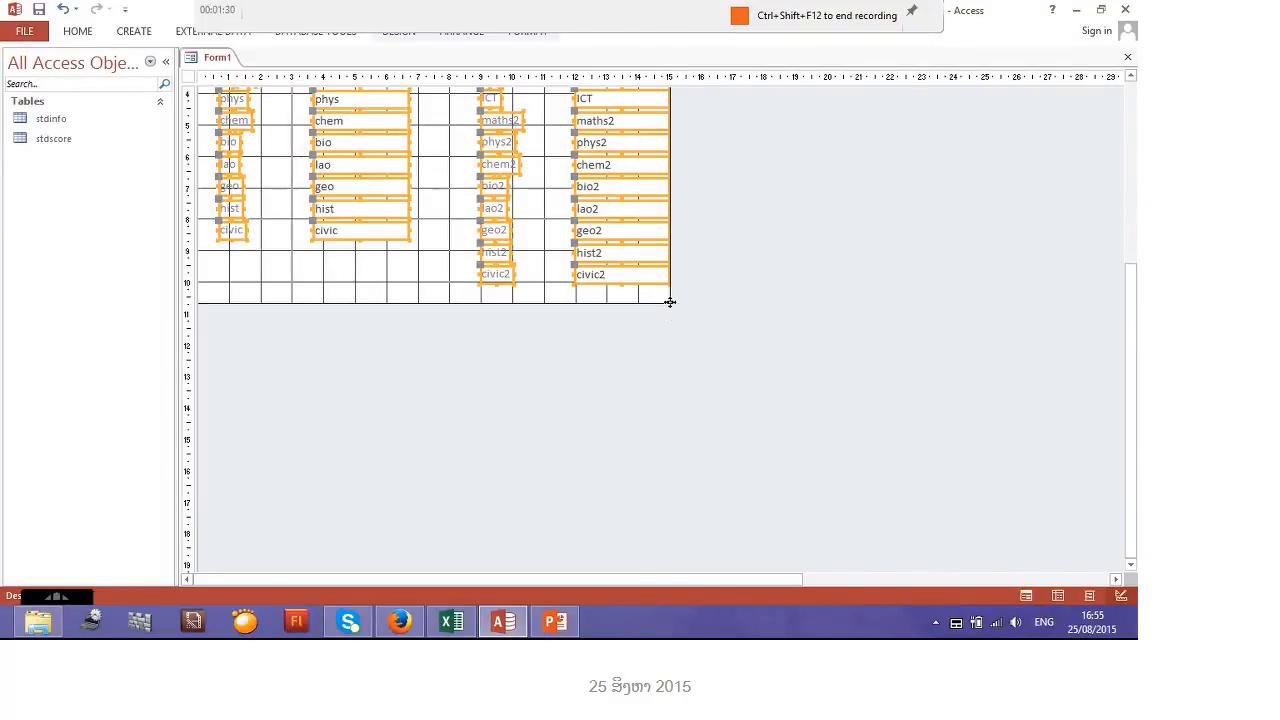
pyautogui.rightClick(228, 60)
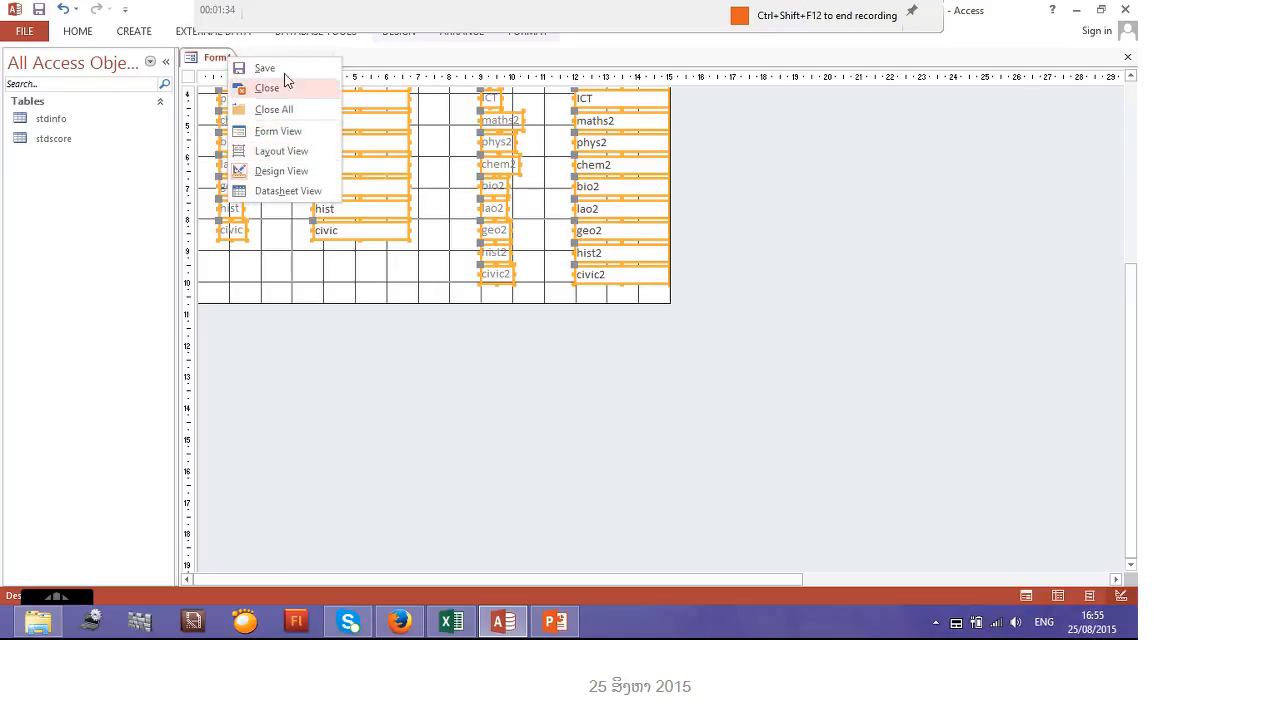
pyautogui.click(86, 34)
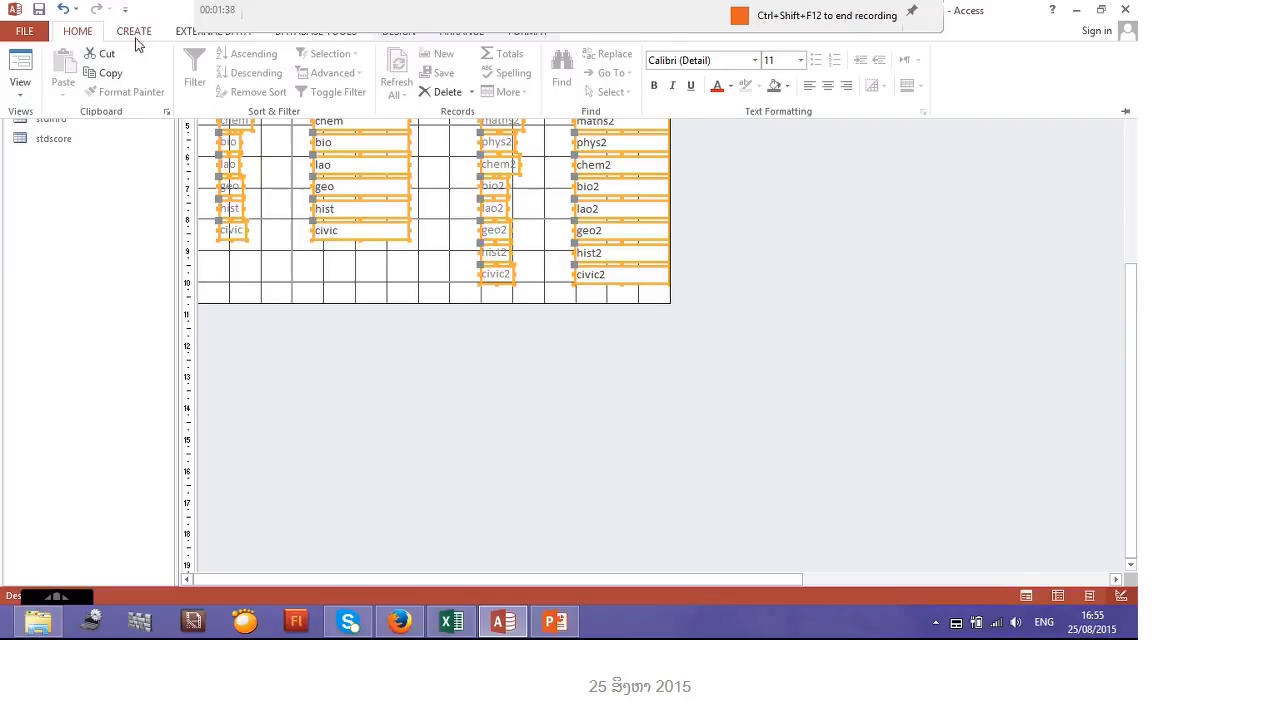
pyautogui.click(133, 31)
pyautogui.click(322, 264)
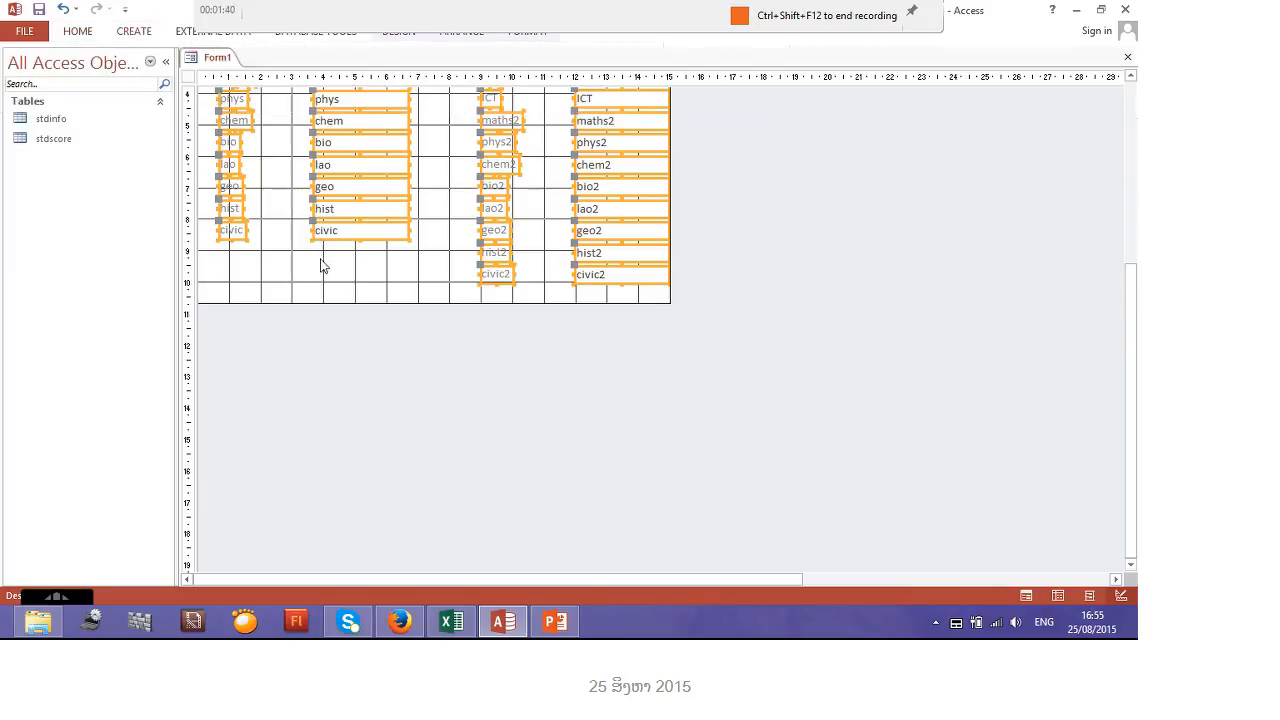
pyautogui.click(357, 277)
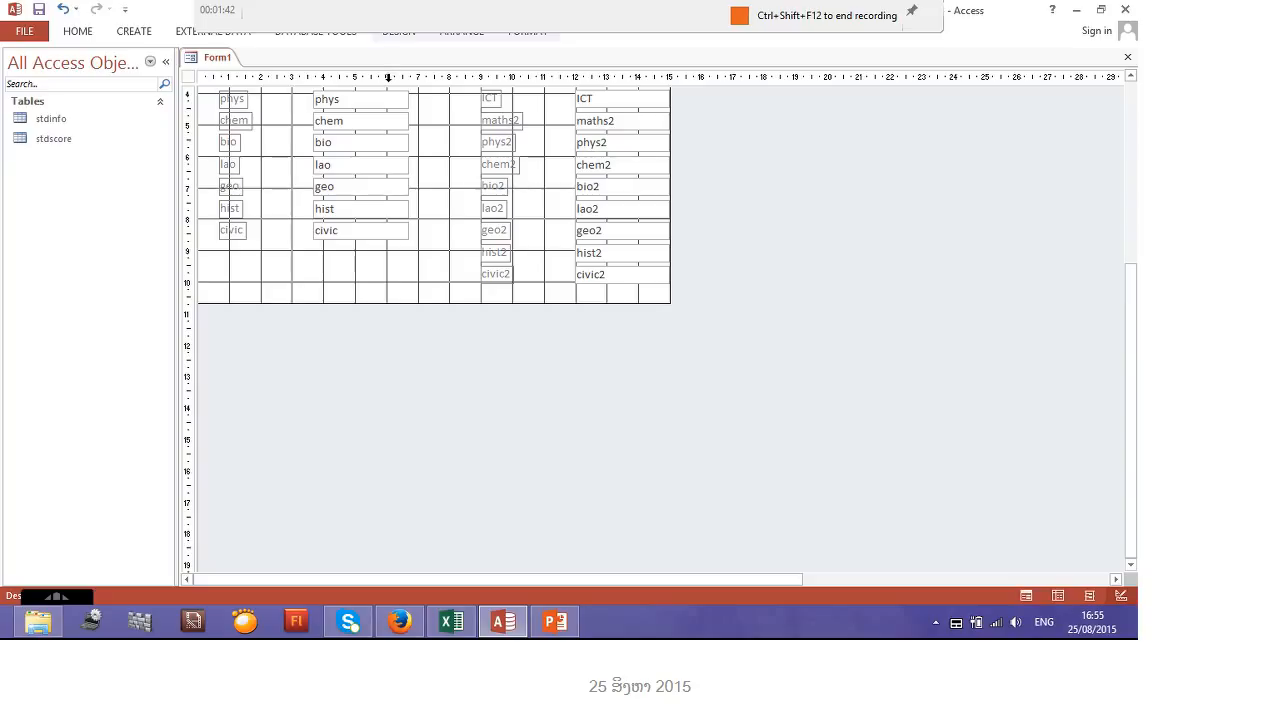
# Add the Form Header and Form Footer sections to the form
pyautogui.click(388, 77)
pyautogui.moveTo(1129, 268); pyautogui.dragTo(1135, 140)
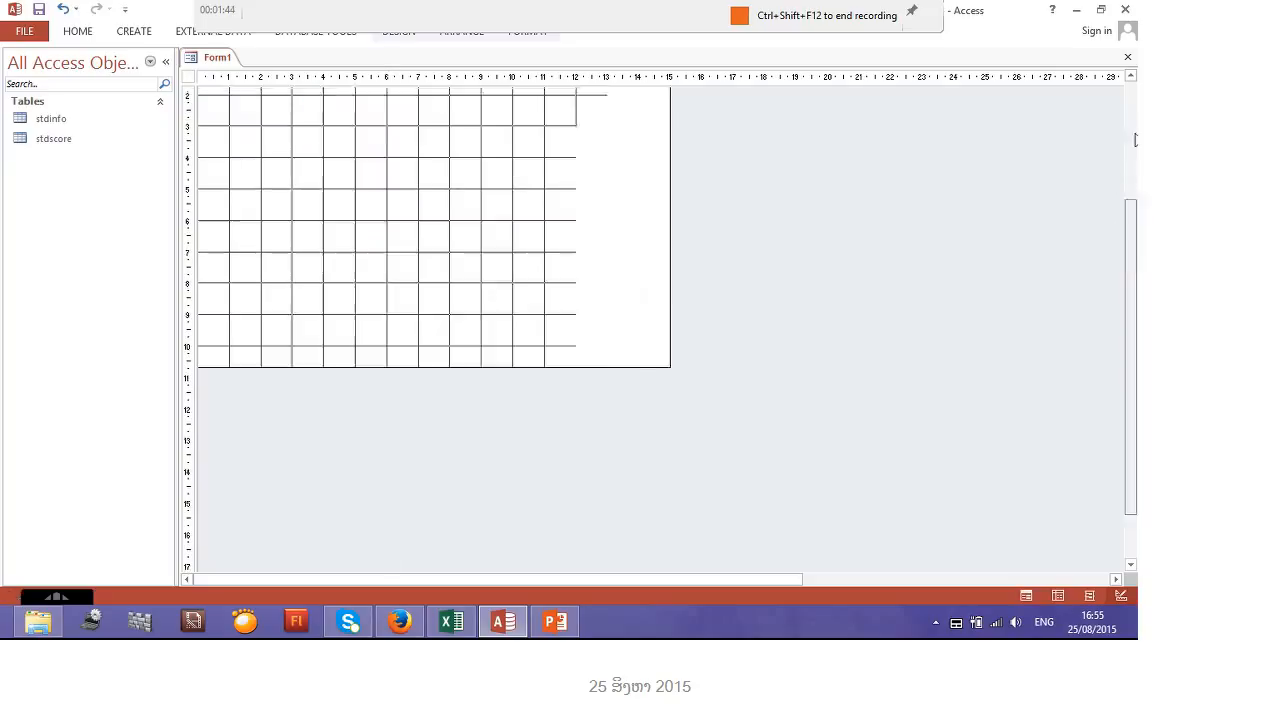
pyautogui.click(586, 97)
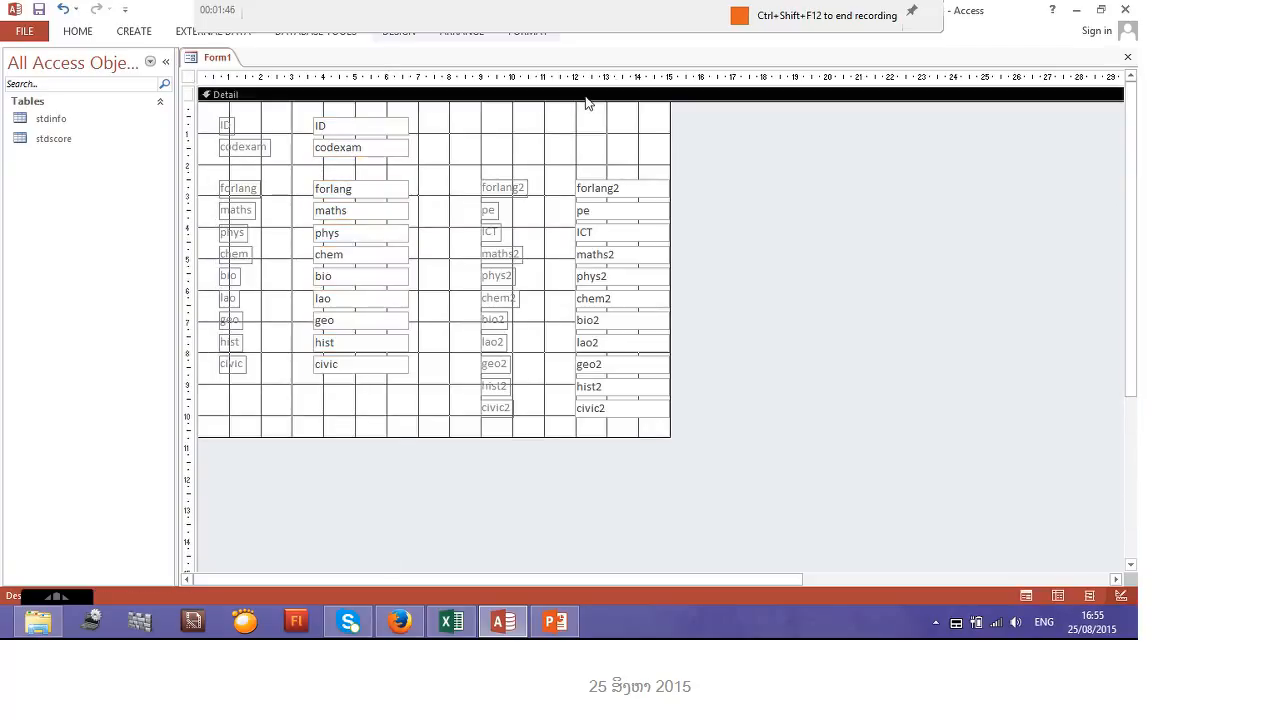
pyautogui.rightClick(586, 98)
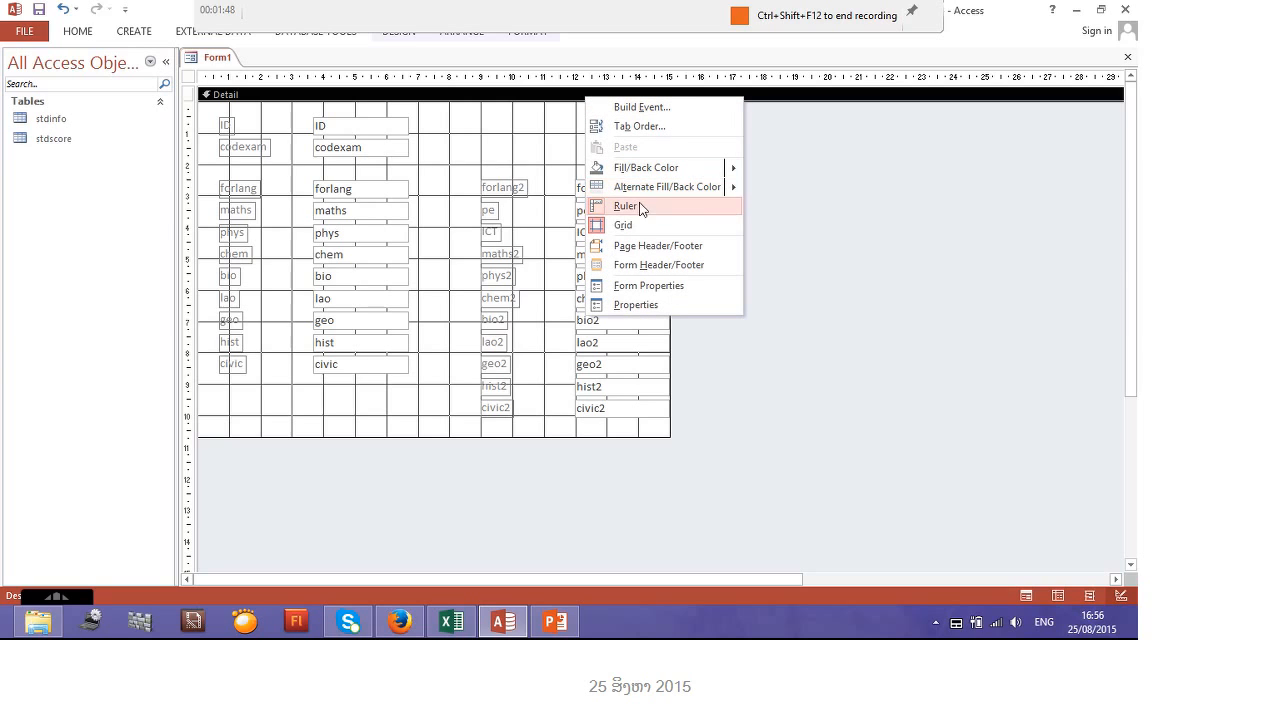
pyautogui.click(634, 266)
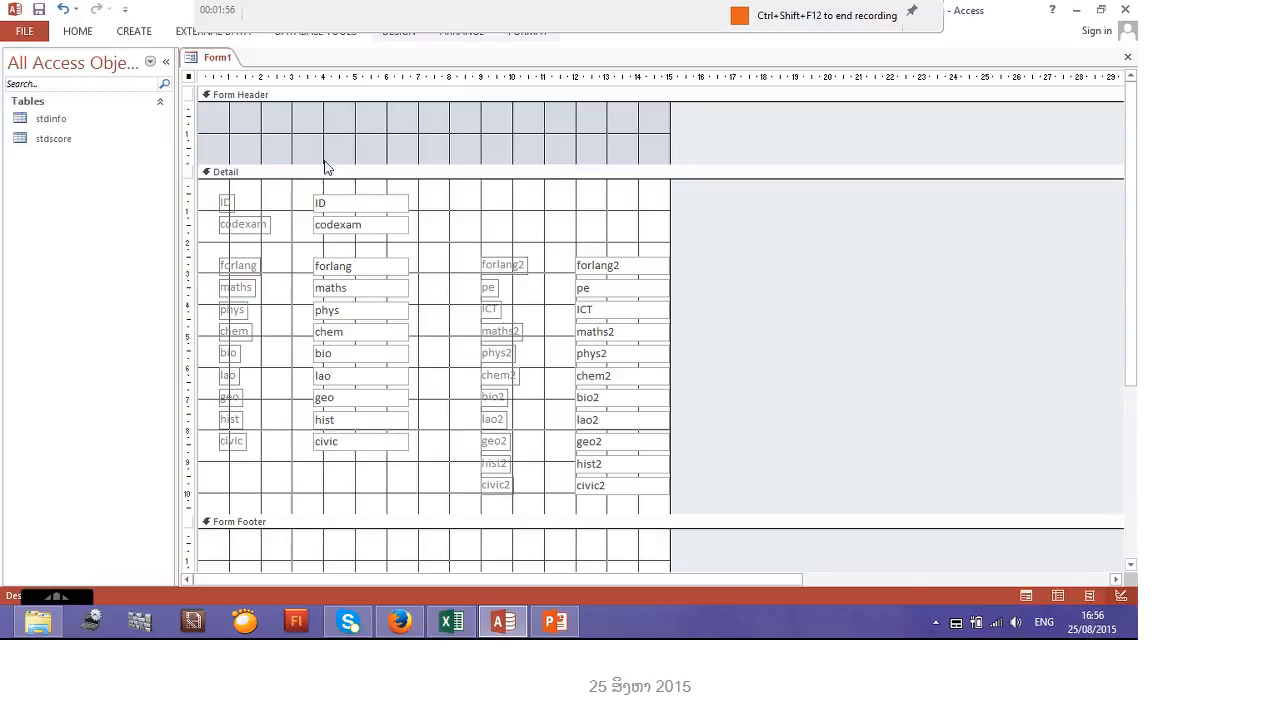
# Place a new label in the Form Header section, just above the Detail bar
pyautogui.doubleClick(282, 157)
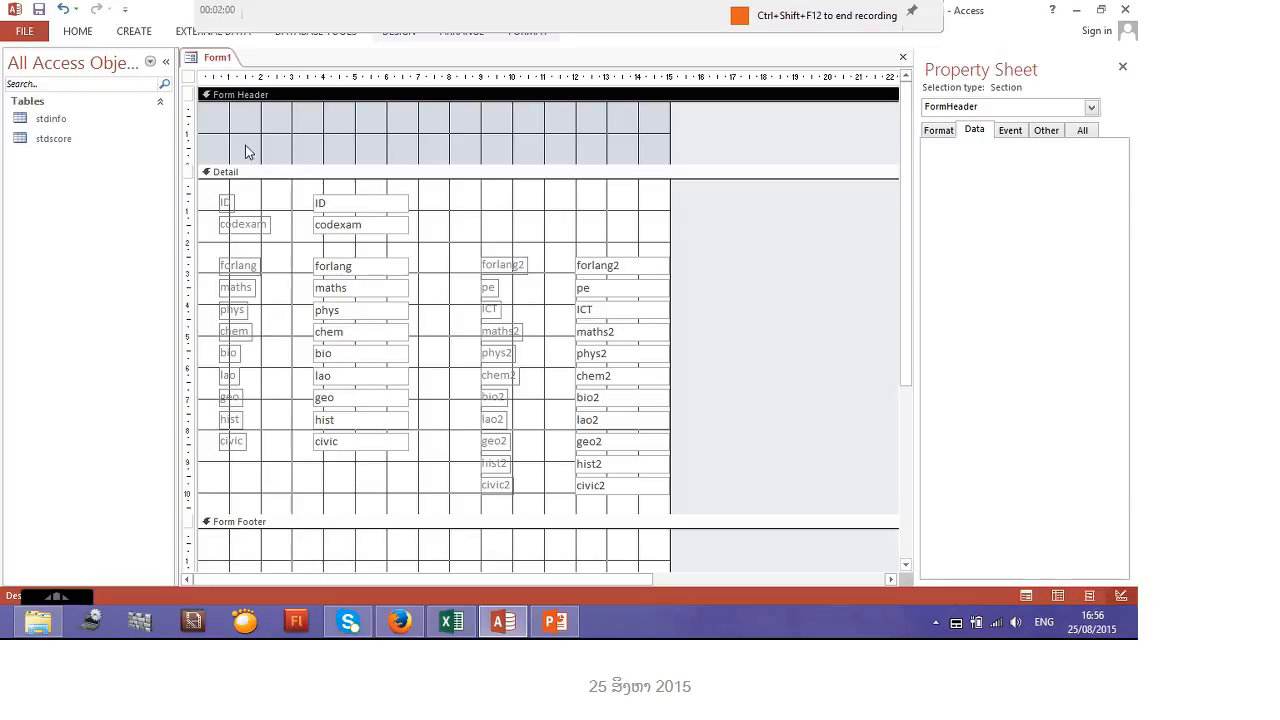
pyautogui.click(134, 32)
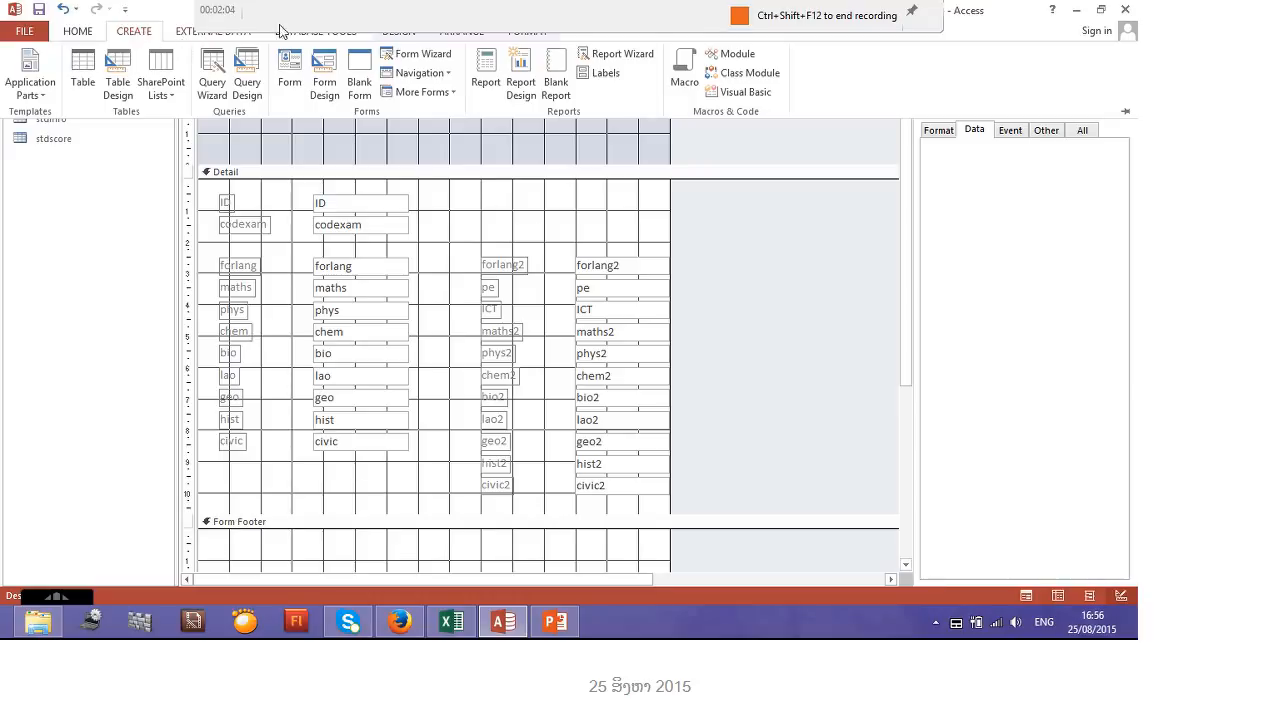
pyautogui.click(405, 42)
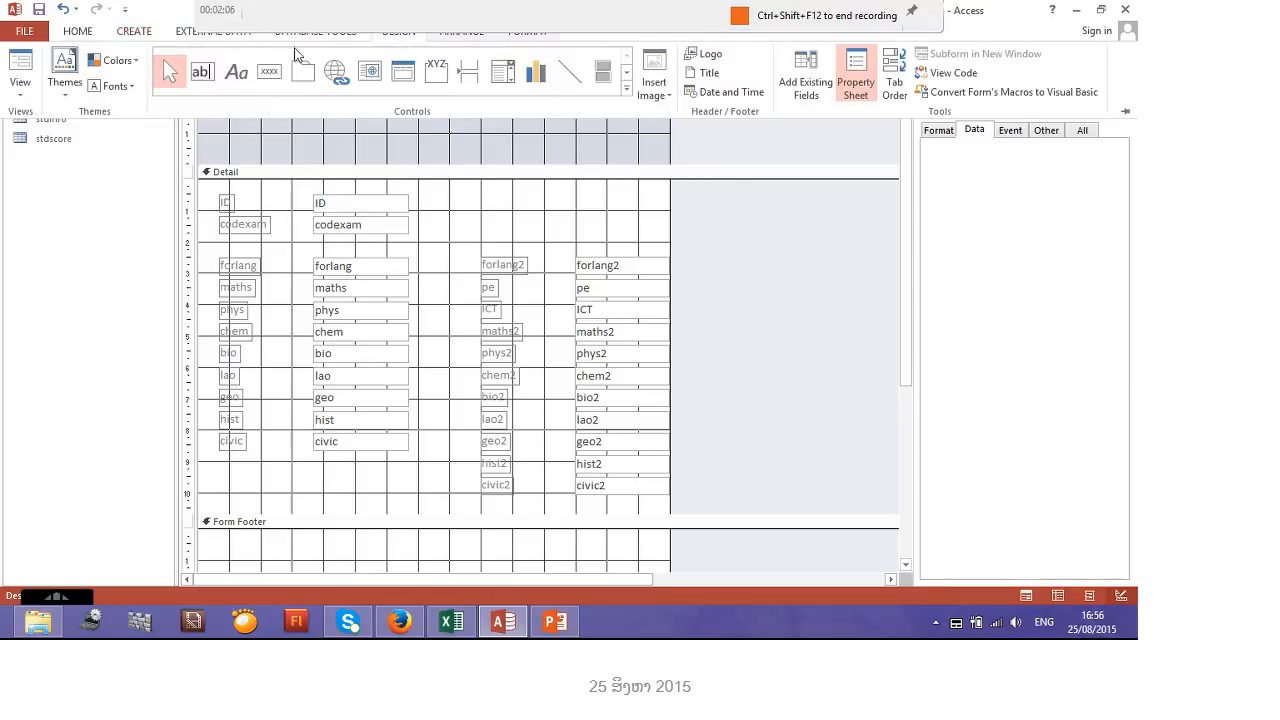
pyautogui.click(237, 74)
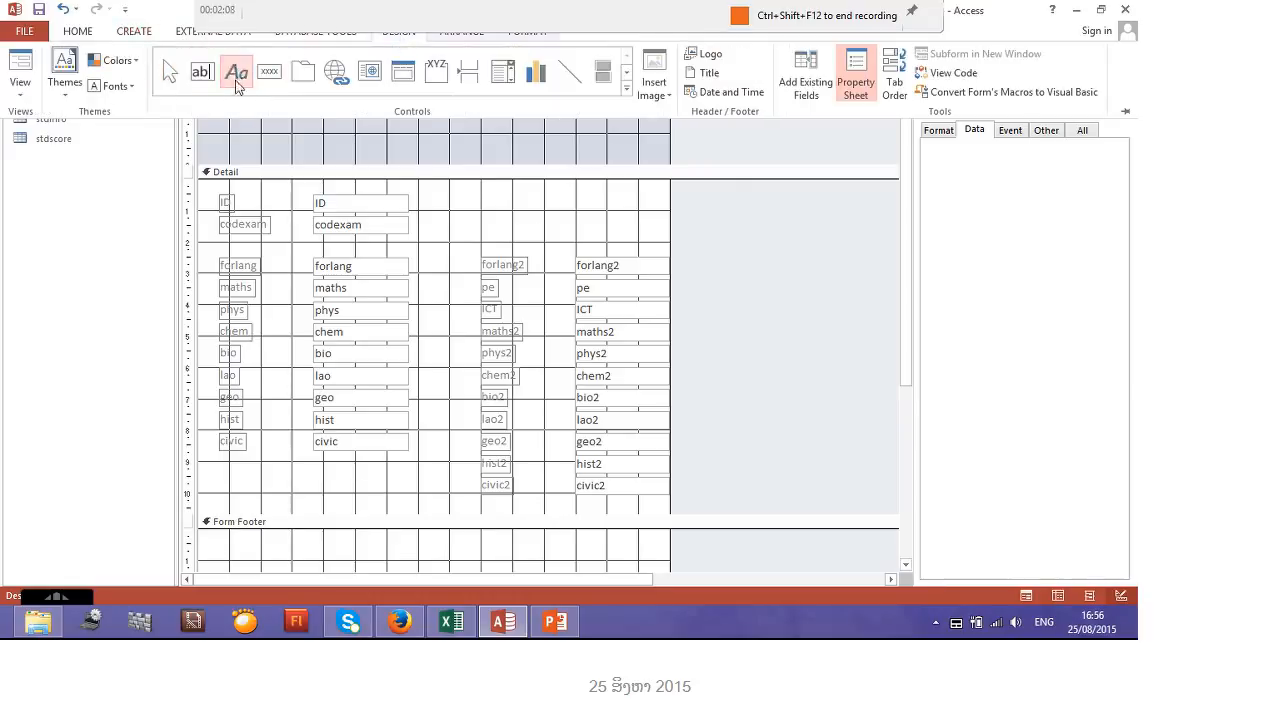
pyautogui.click(213, 150)
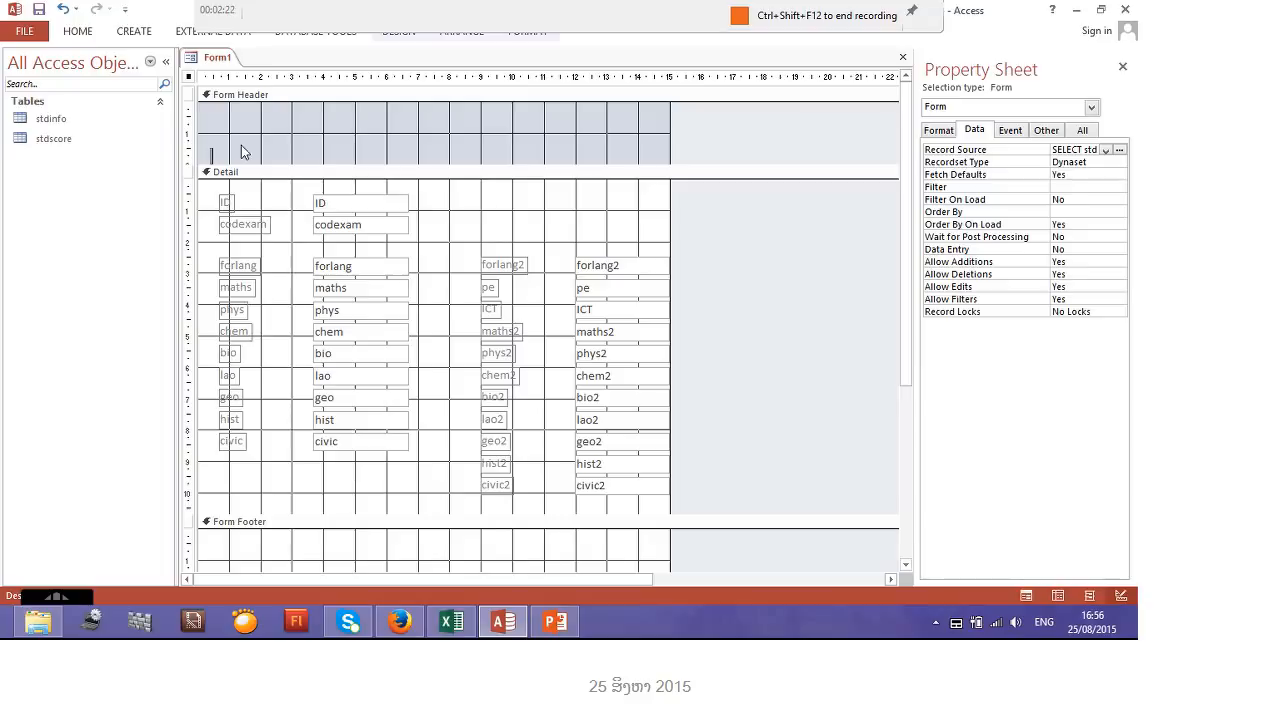
# Enter the Lao title "ຄະແນນປະຈຳສົກຮຽນ 2015-16ຂອງ" in the header label, with the keyboard language switched to Lao
pyautogui.write('7')
pyautogui.press('super+space')
pyautogui.write('ຄະແນນ')
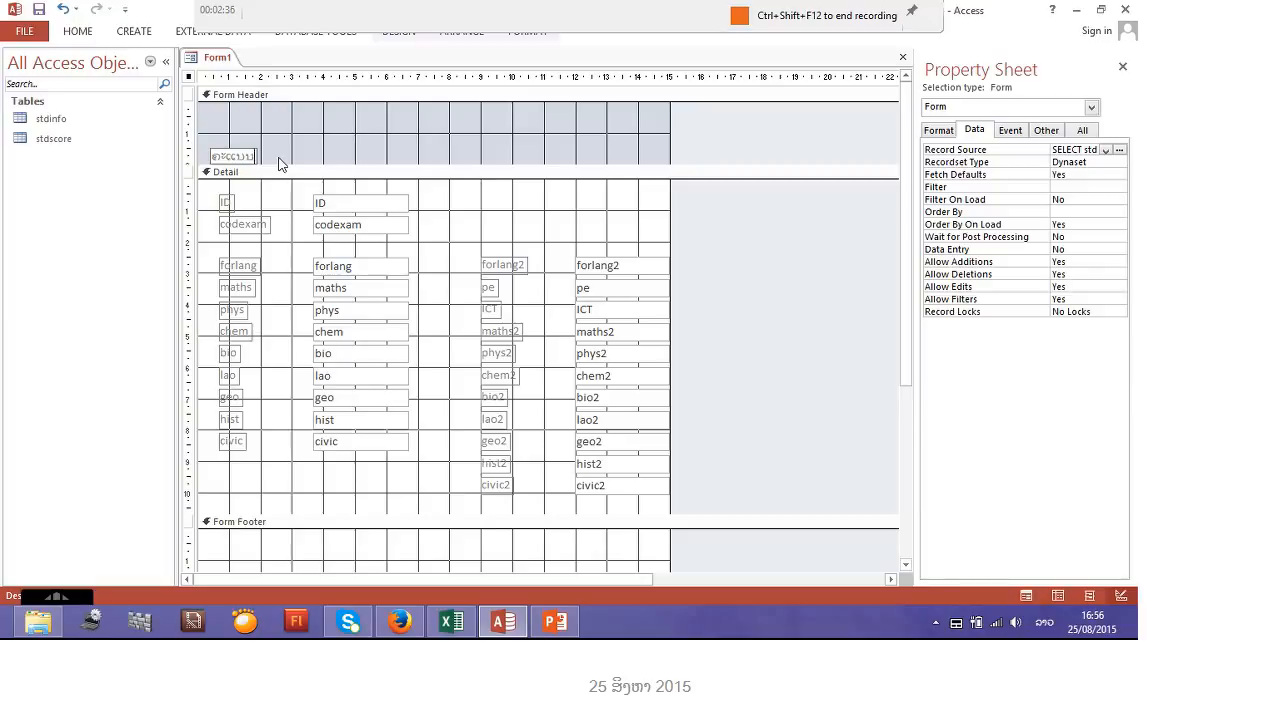
pyautogui.write('ນປະຈຳວິຊາຮຽນ')
pyautogui.press('BackSpace')
pyautogui.write('ນ 2015-')
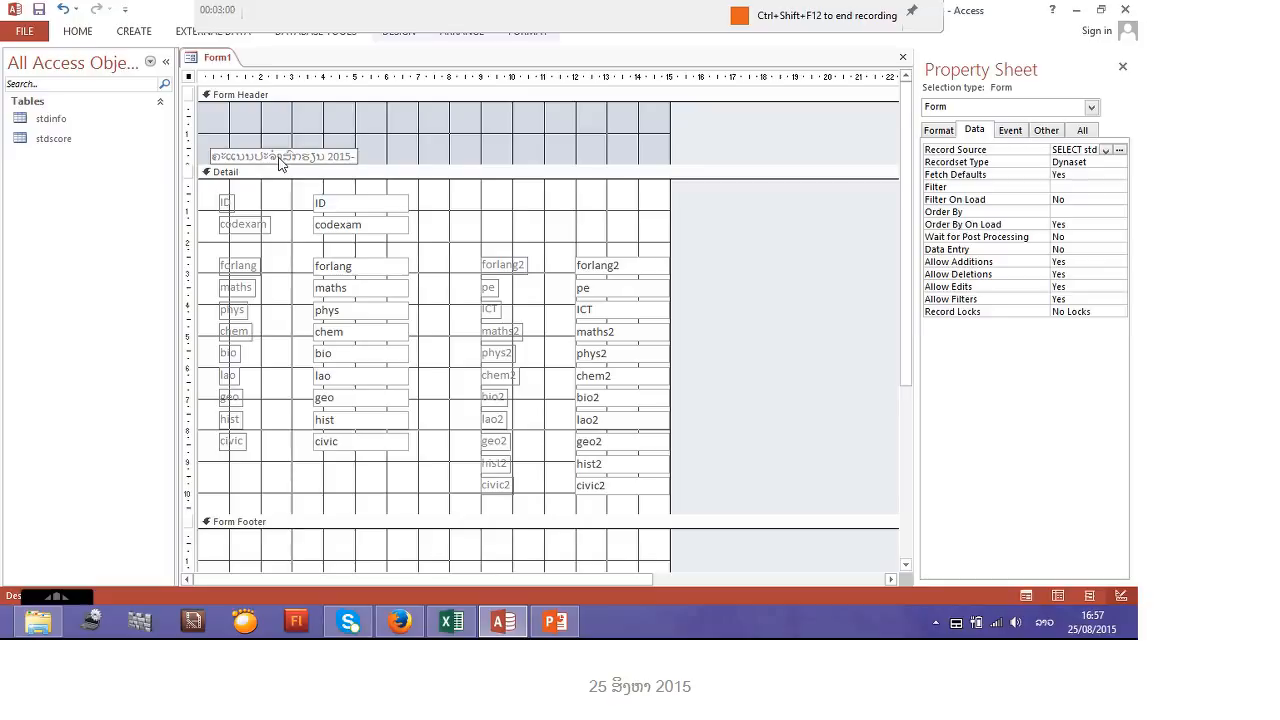
pyautogui.write('16')
pyautogui.write('ຂອງ')
# Switch to Excel and open the recent workbooks Book1 and ທະບຽນນັກຮຽນ ມ.7 from the My Works folder
pyautogui.click(452, 625)
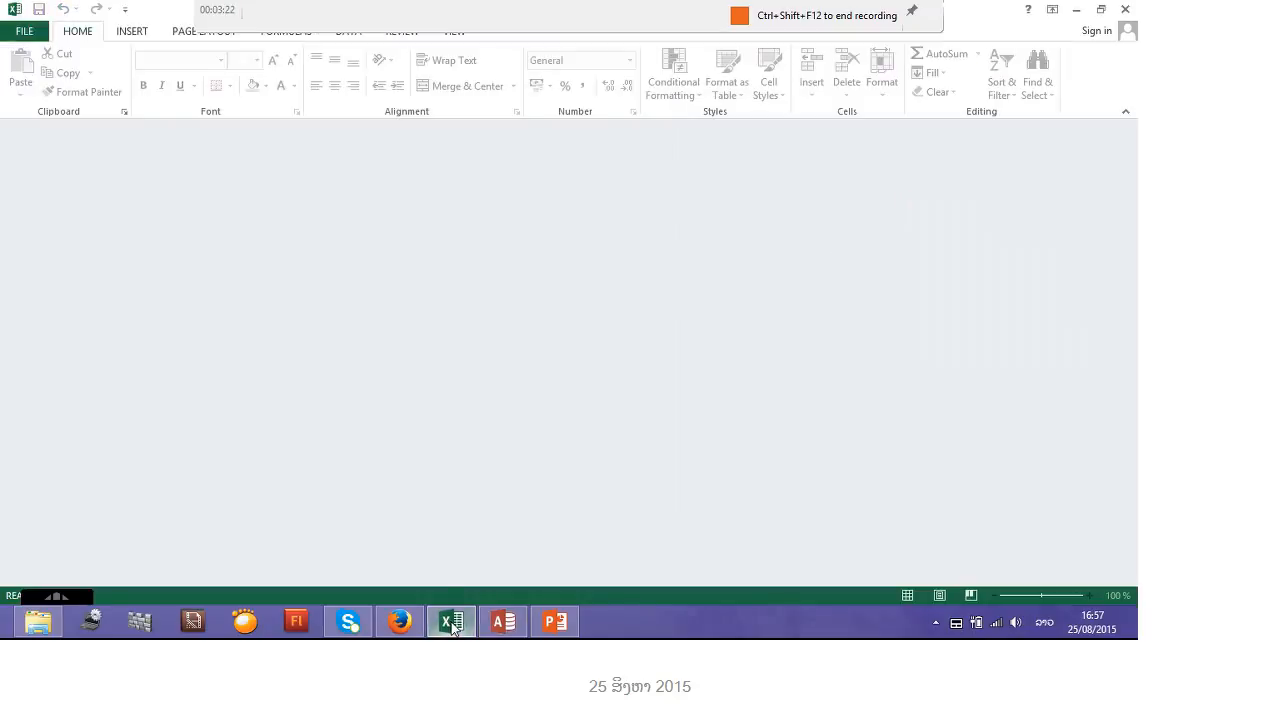
pyautogui.click(33, 36)
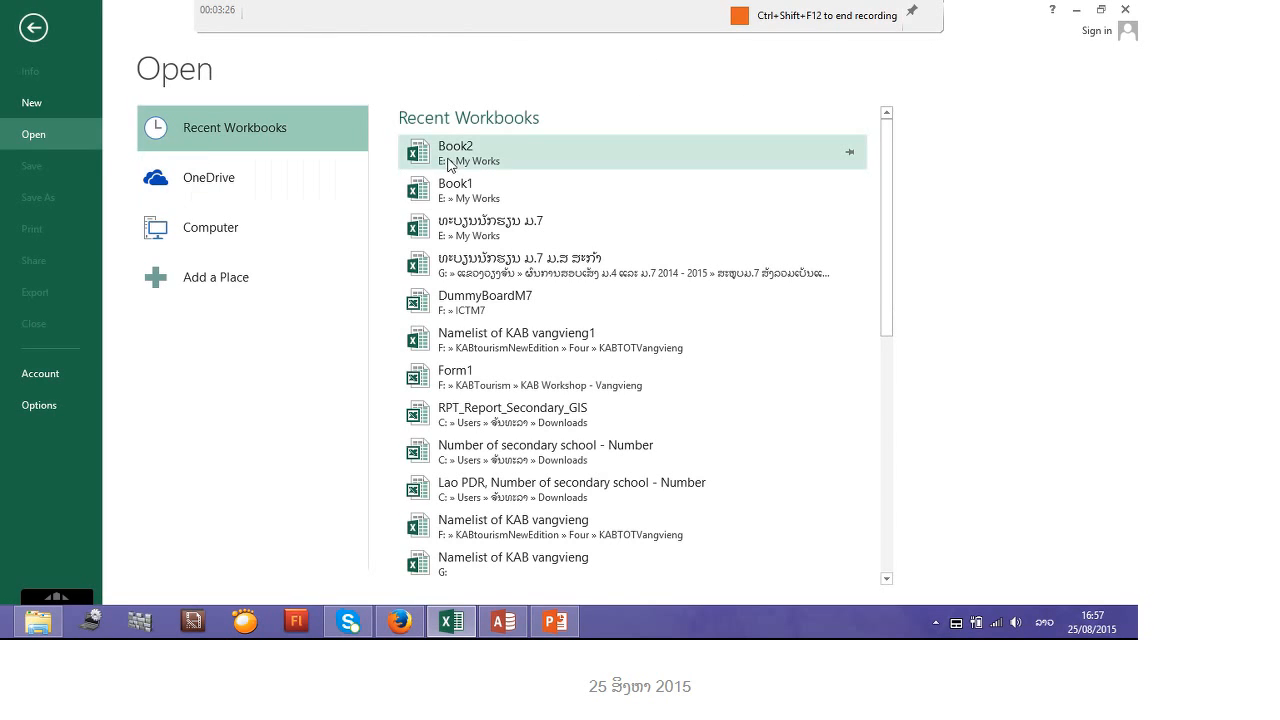
pyautogui.click(464, 191)
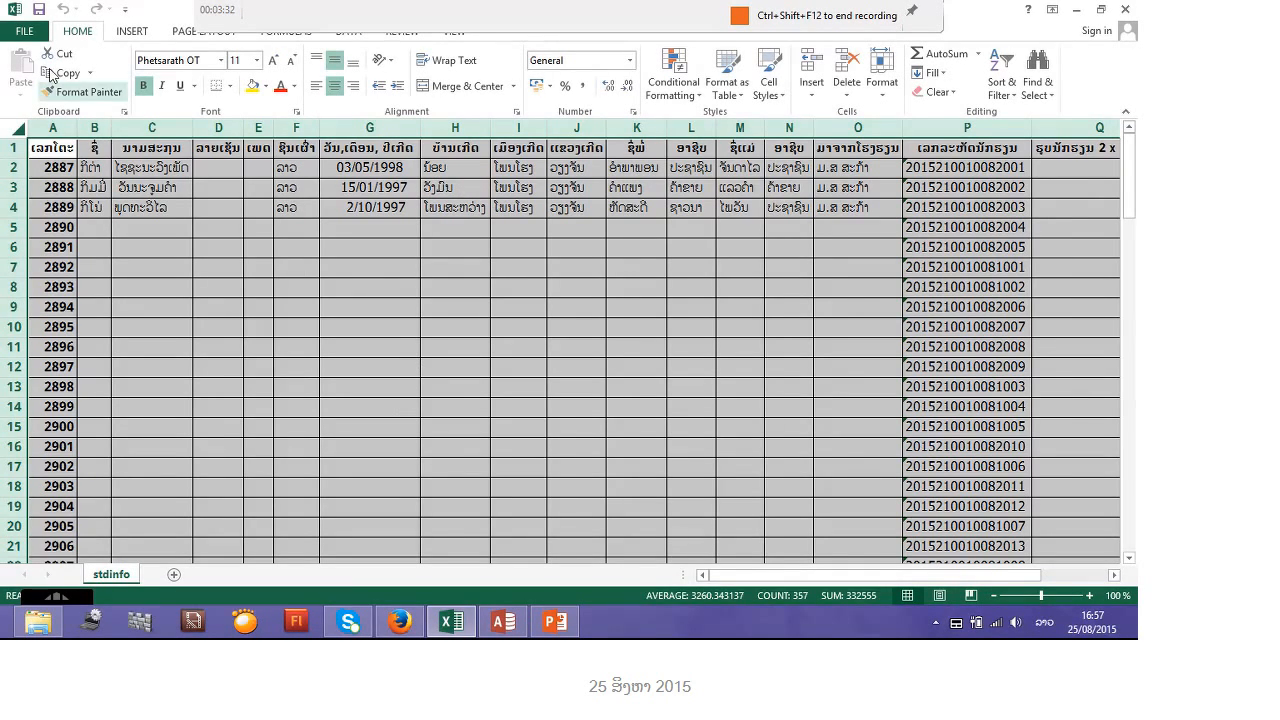
pyautogui.click(27, 34)
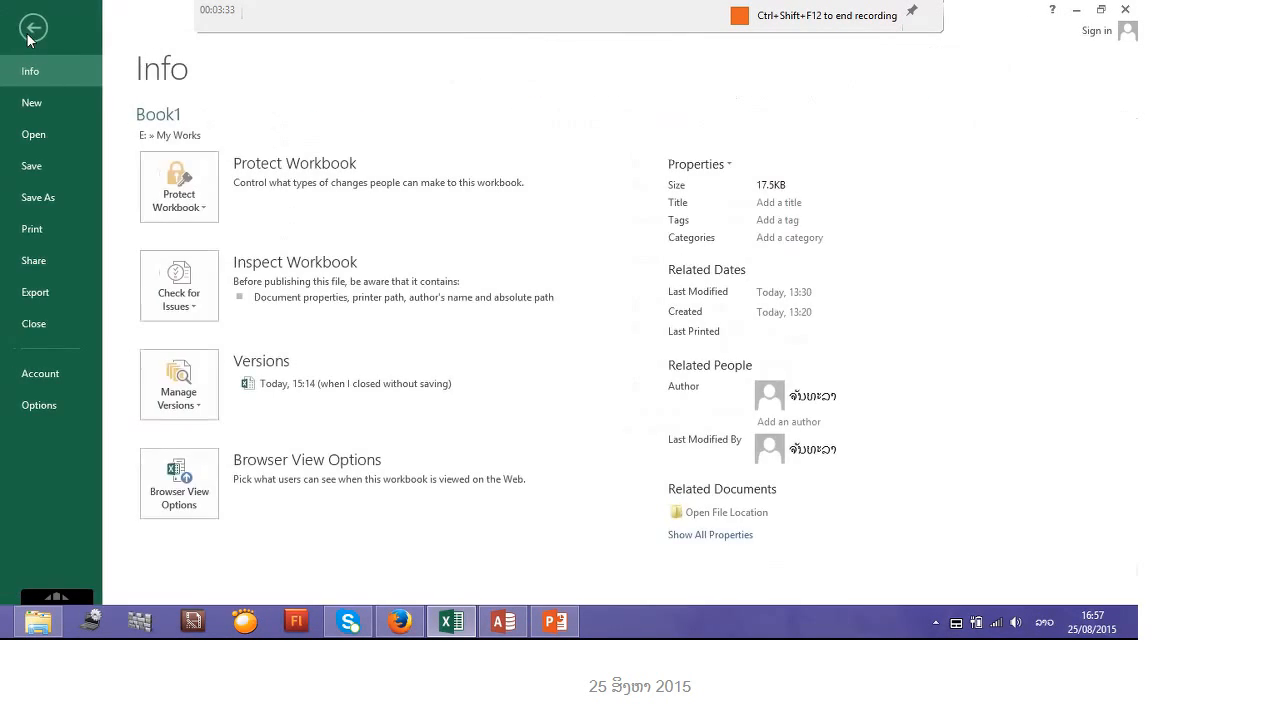
pyautogui.click(32, 135)
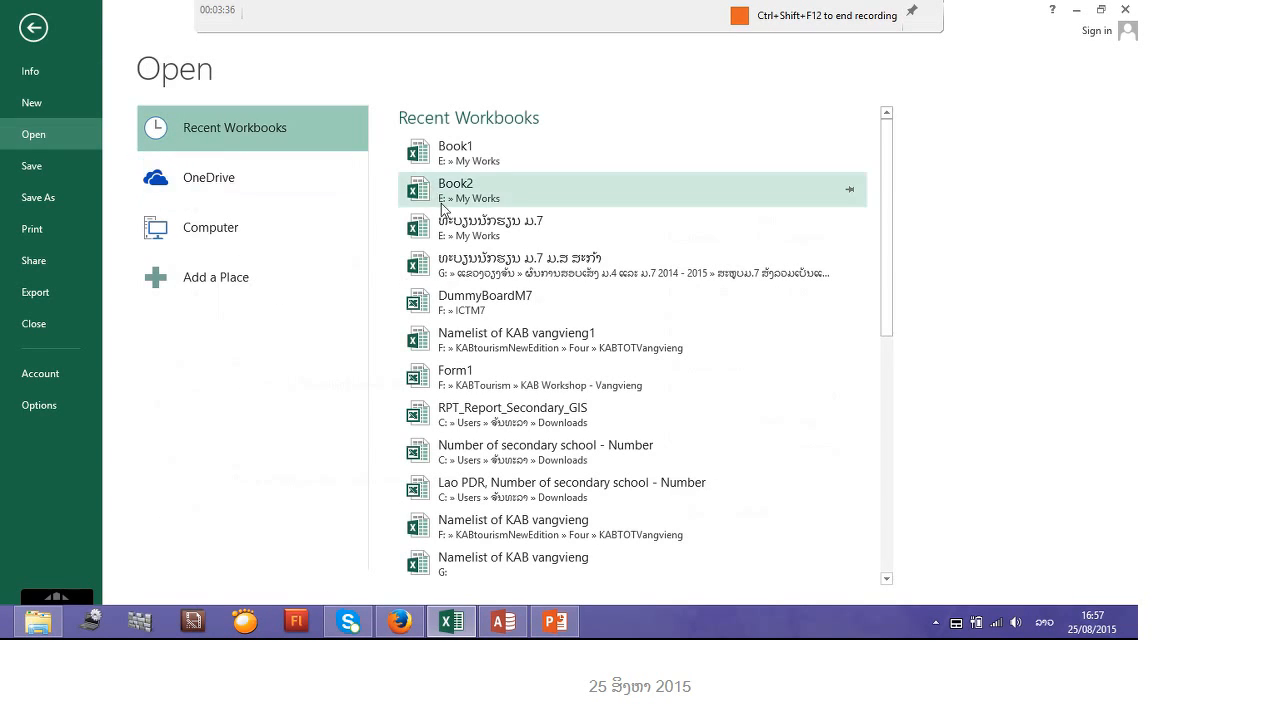
pyautogui.click(455, 233)
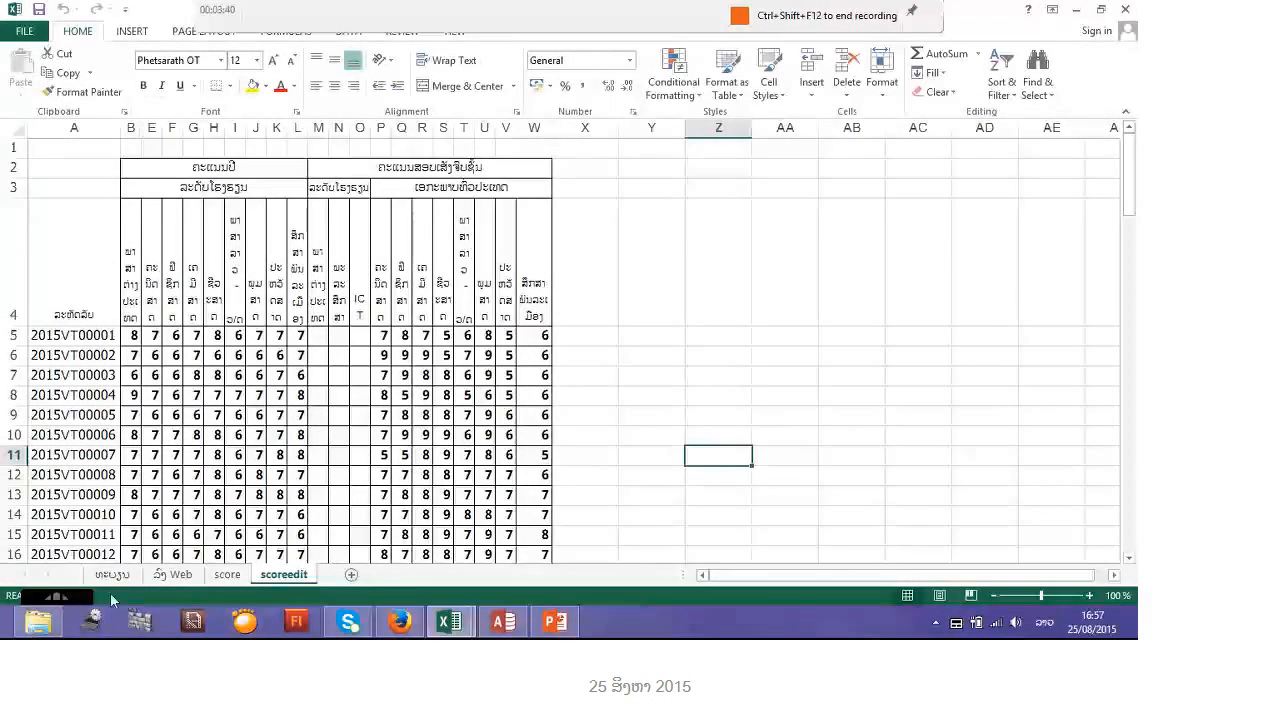
# Check the register title on the ທະບຽນ sheet of the Excel workbook, and return to the Access form
pyautogui.click(110, 575)
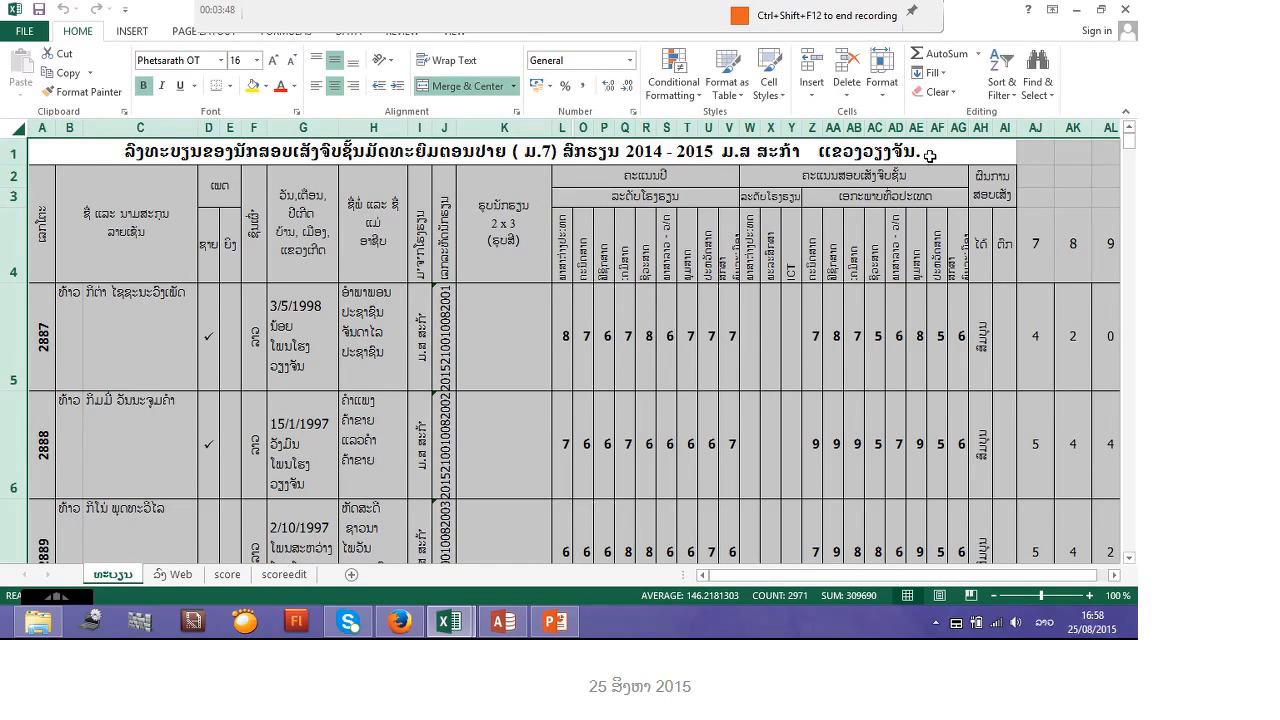
pyautogui.click(1075, 10)
pyautogui.click(1074, 13)
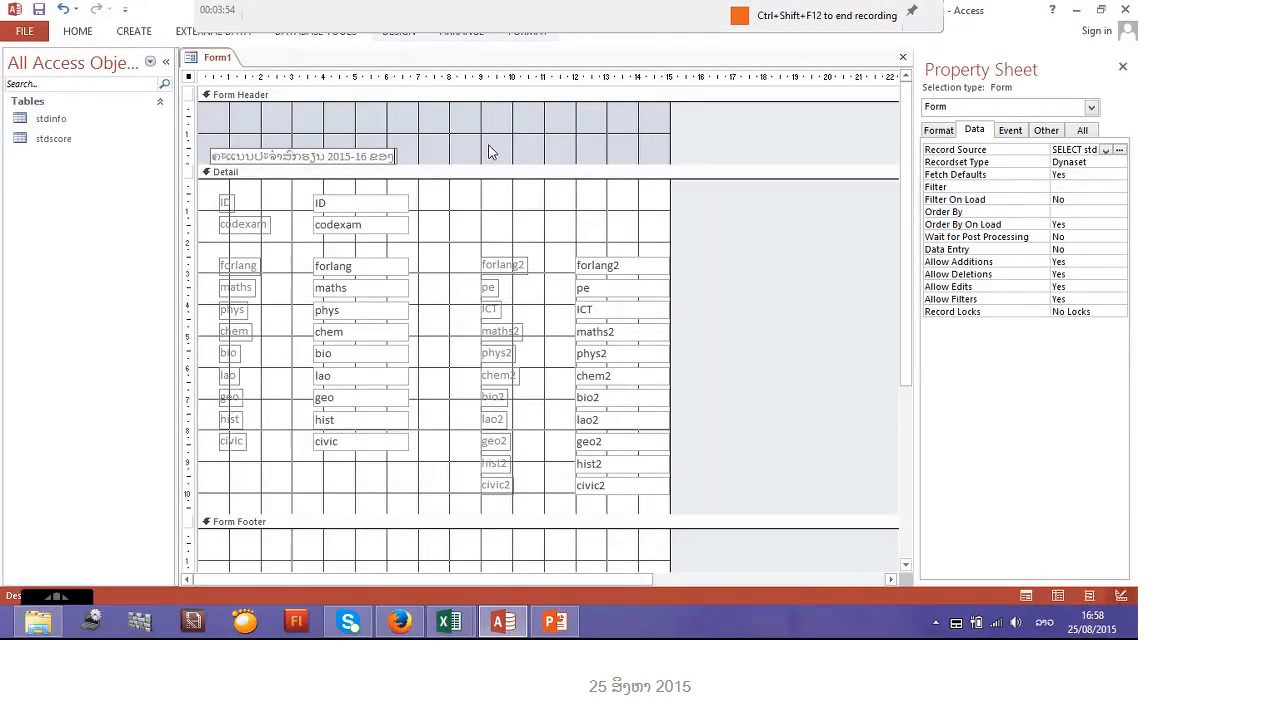
# Complete the Lao title in the header label by adding "ໂຮງຮຽນ .........." at its end
pyautogui.write('ໄ')
pyautogui.write('ຮ')
pyautogui.write('ງ')
pyautogui.press('BackSpace')
pyautogui.write('ງຮຽນ ..........')
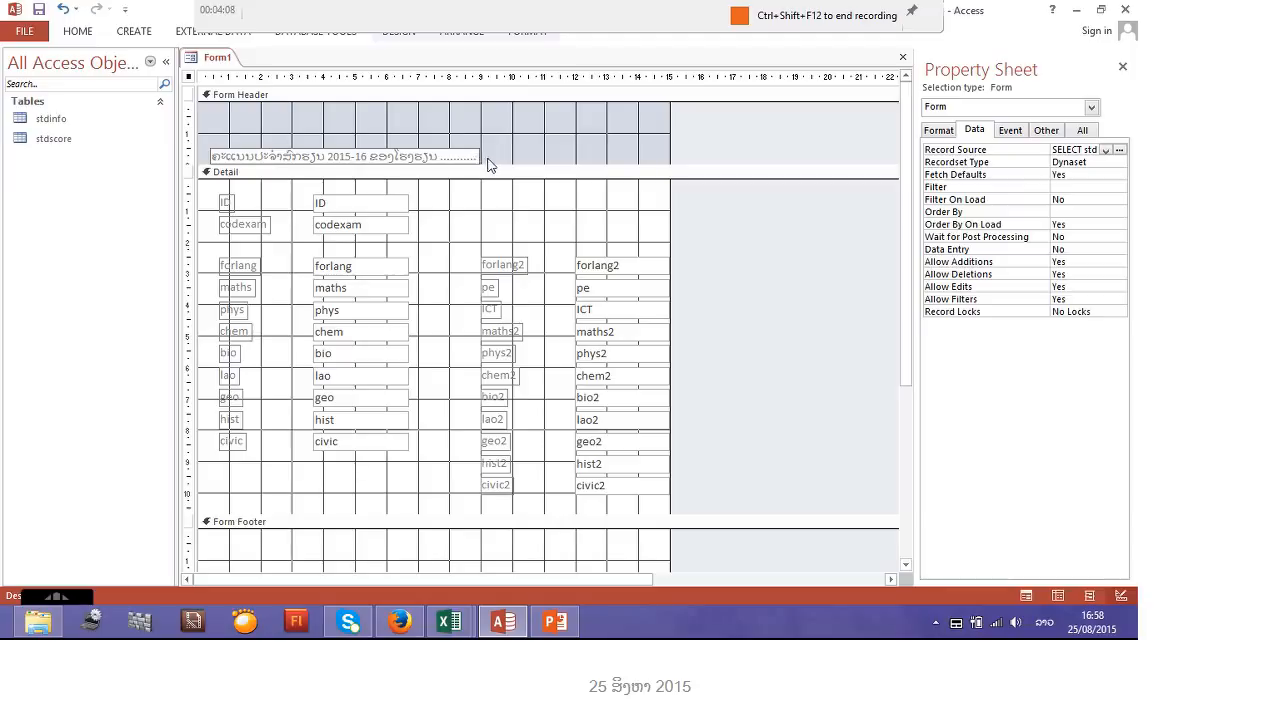
# Move the title label up, closer to the Form Header bar
pyautogui.click(488, 164)
pyautogui.click(458, 156)
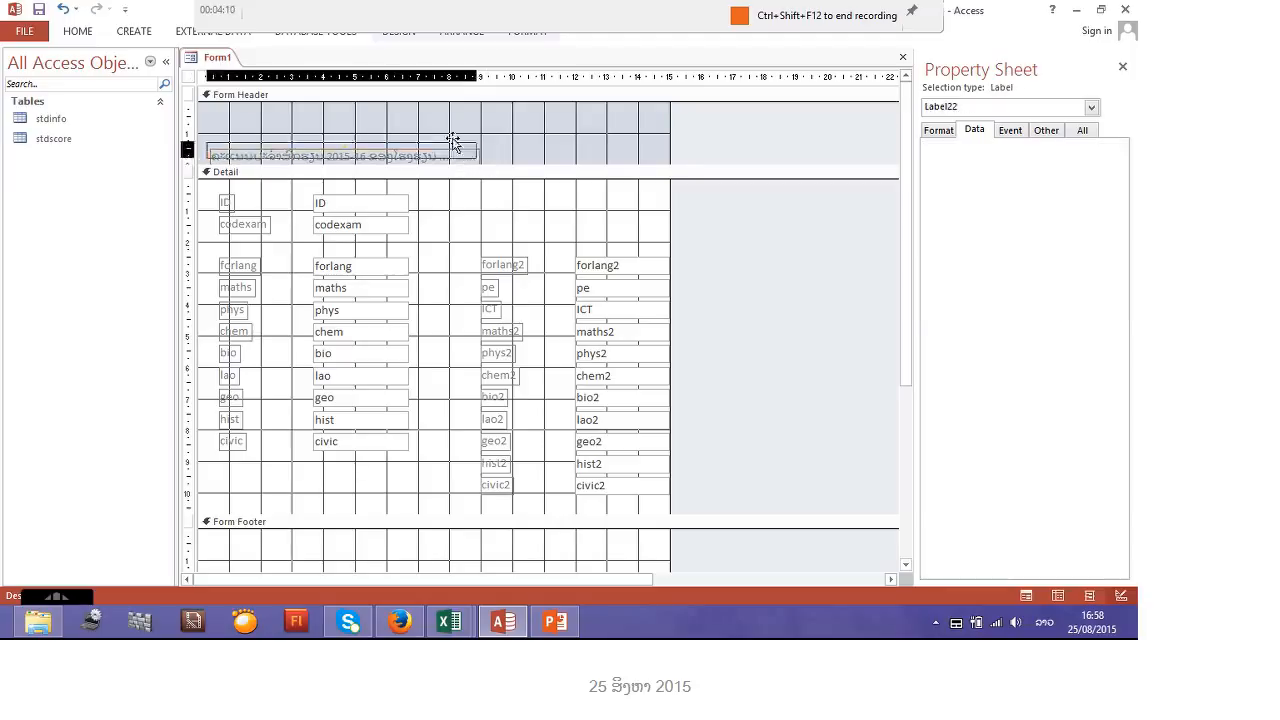
pyautogui.moveTo(453, 140); pyautogui.dragTo(453, 121)
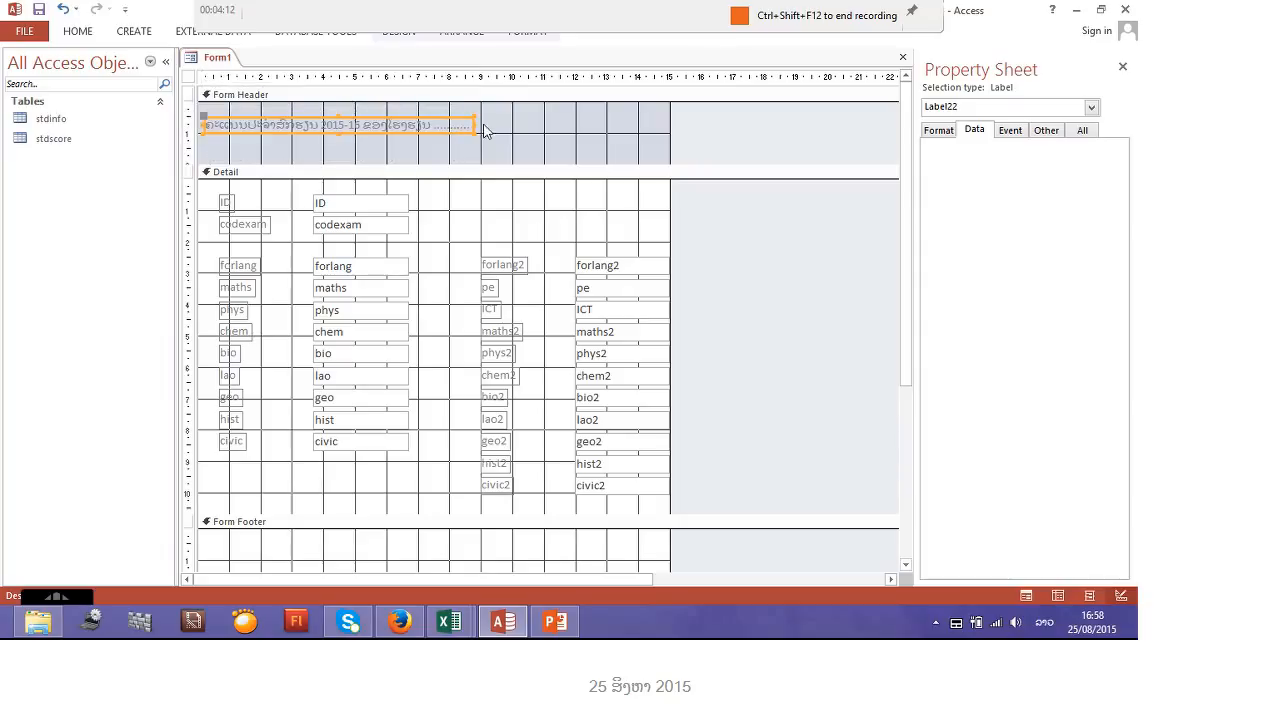
# Set the title label's font size to 20 and enlarge the label downward and across to the form's right edge
pyautogui.click(84, 33)
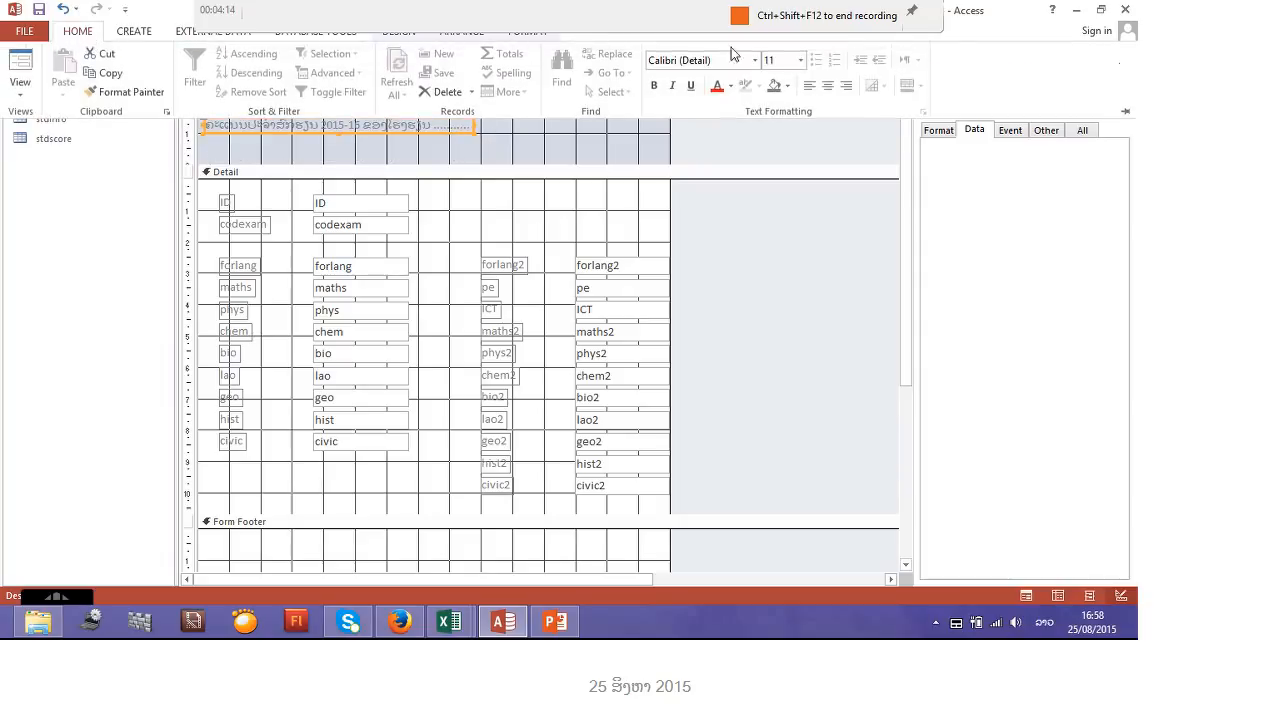
pyautogui.click(801, 60)
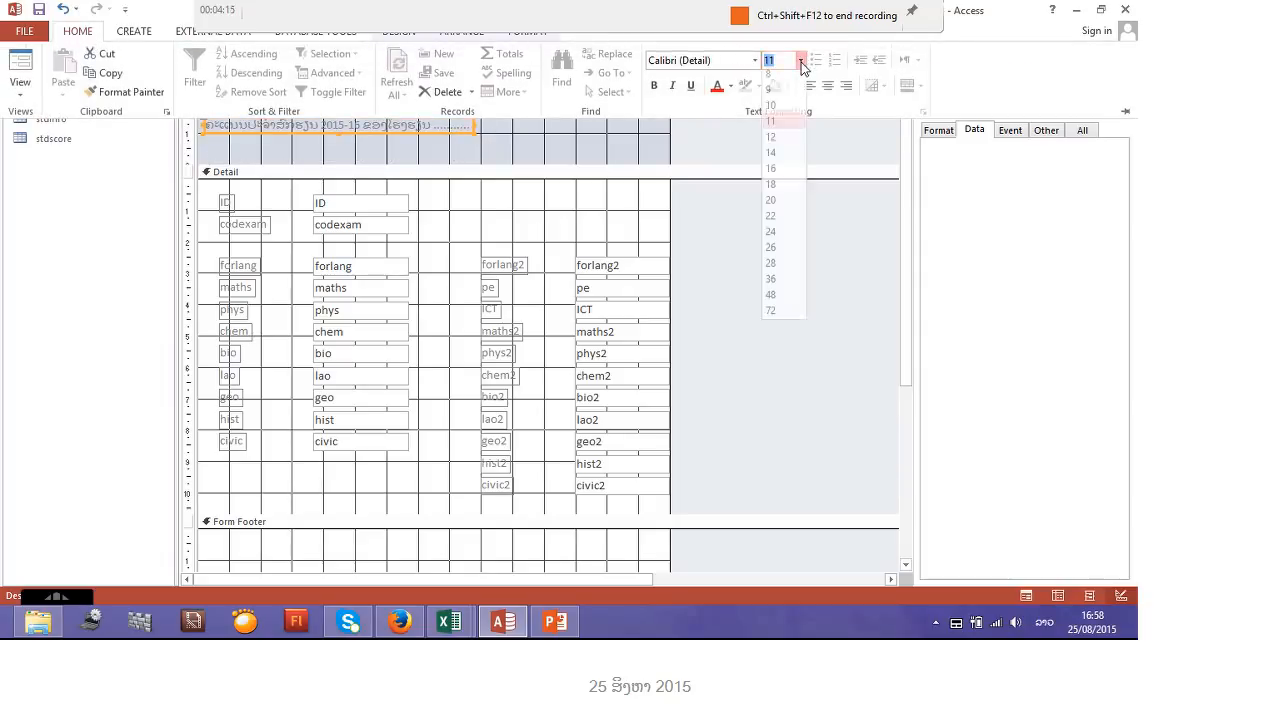
pyautogui.click(784, 207)
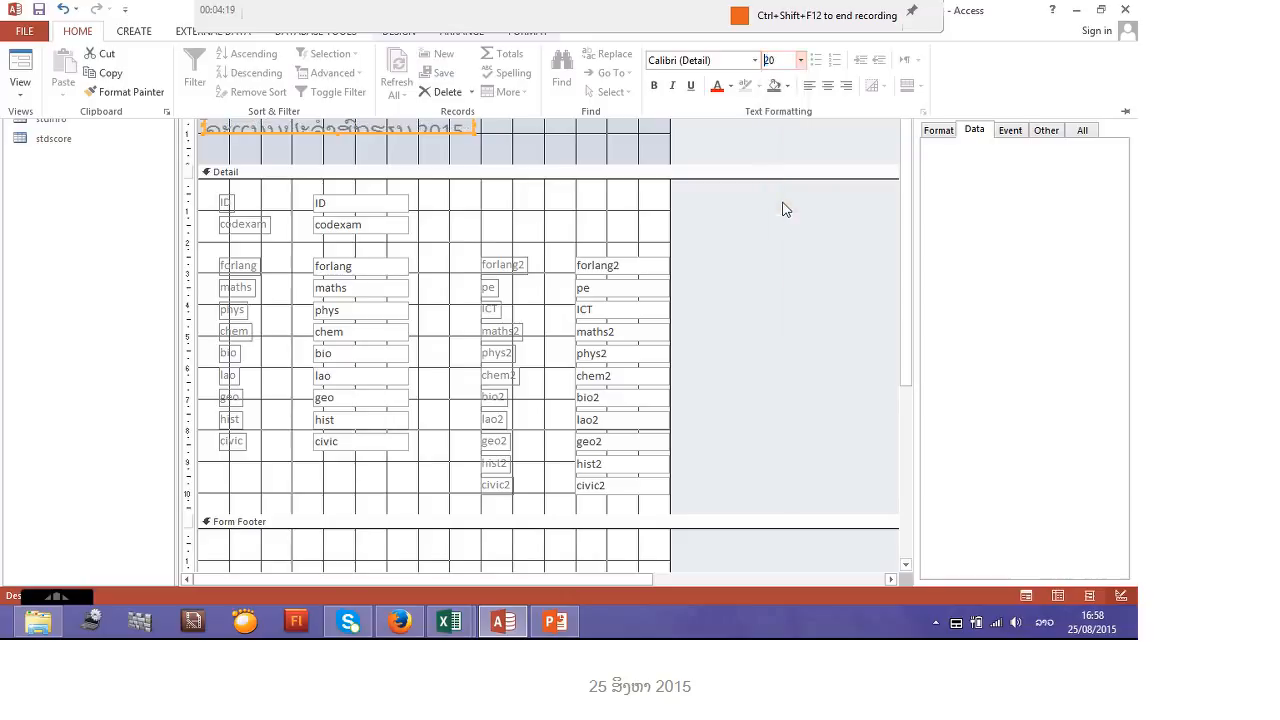
pyautogui.click(341, 136)
pyautogui.moveTo(338, 132); pyautogui.dragTo(339, 148)
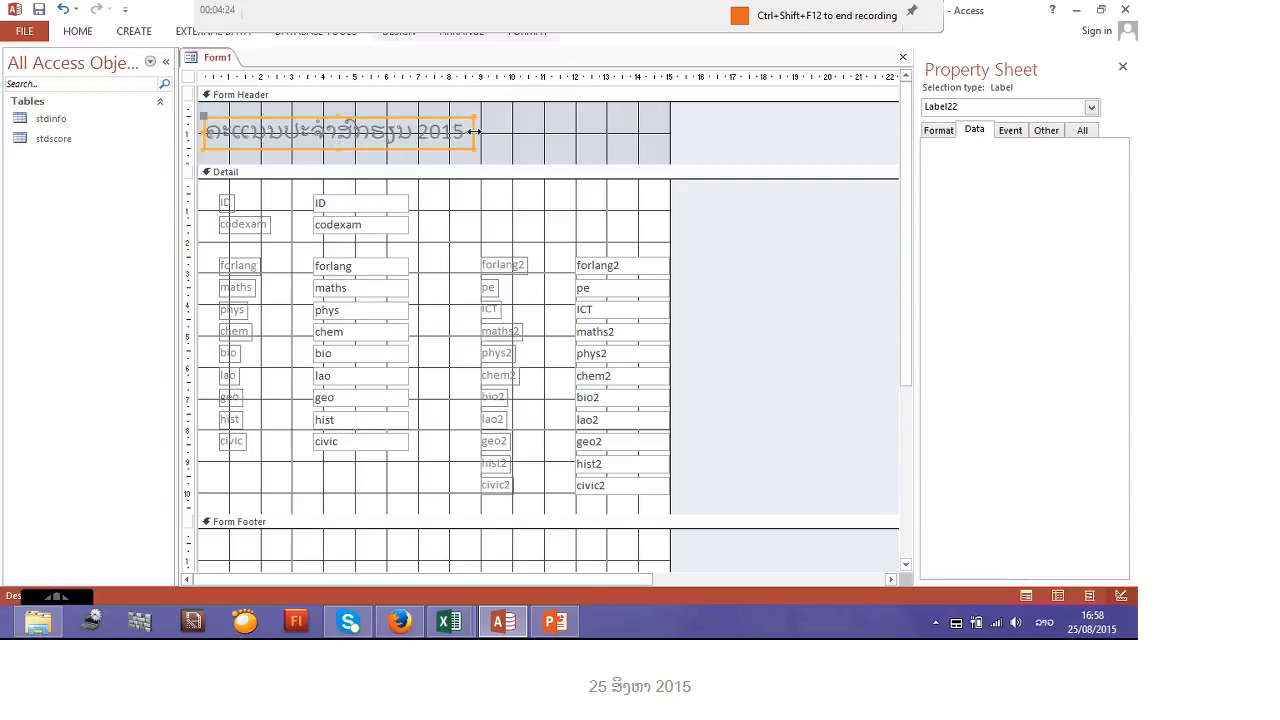
pyautogui.moveTo(474, 132); pyautogui.dragTo(670, 117)
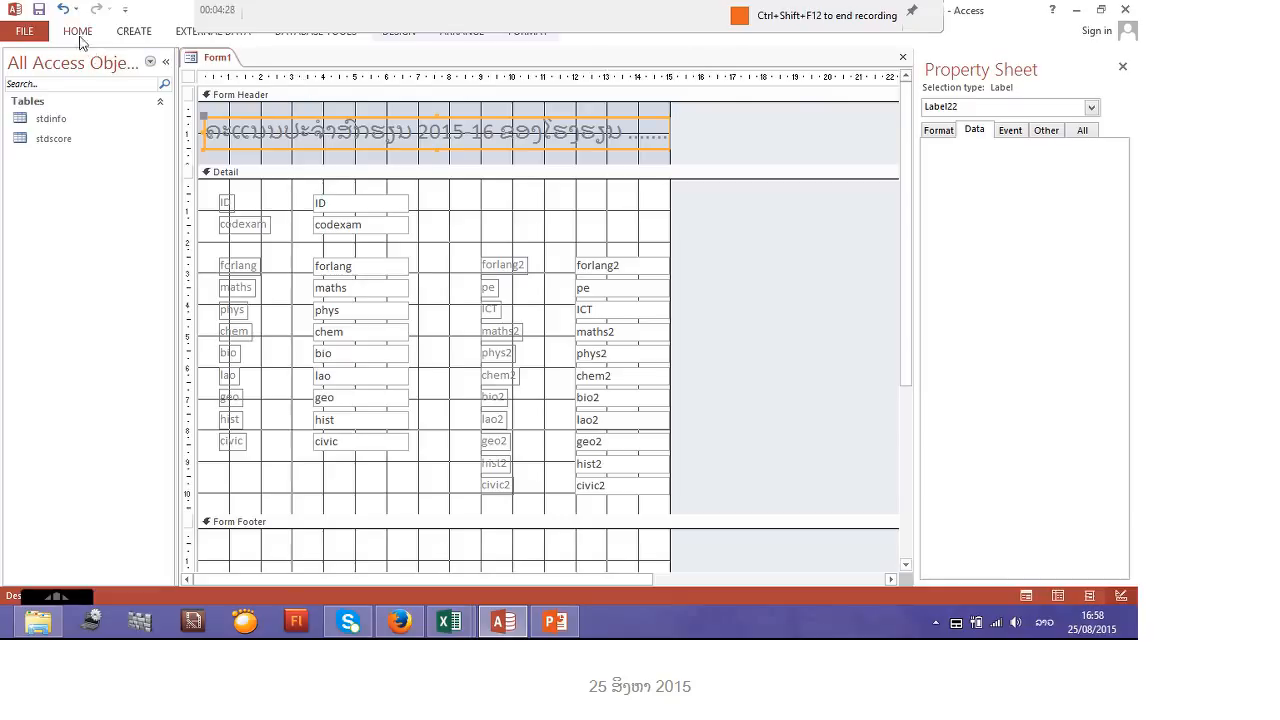
# Center the title text in its label, make it bold and set its font size to 18
pyautogui.click(80, 34)
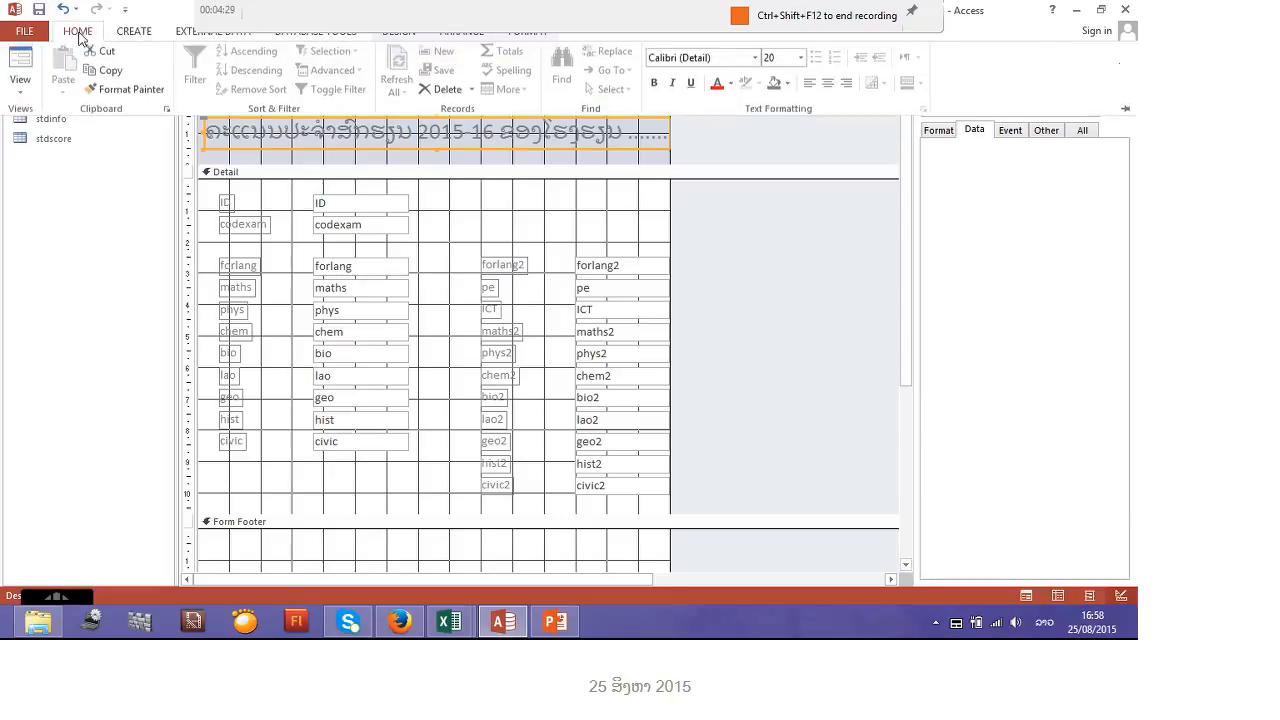
pyautogui.click(828, 88)
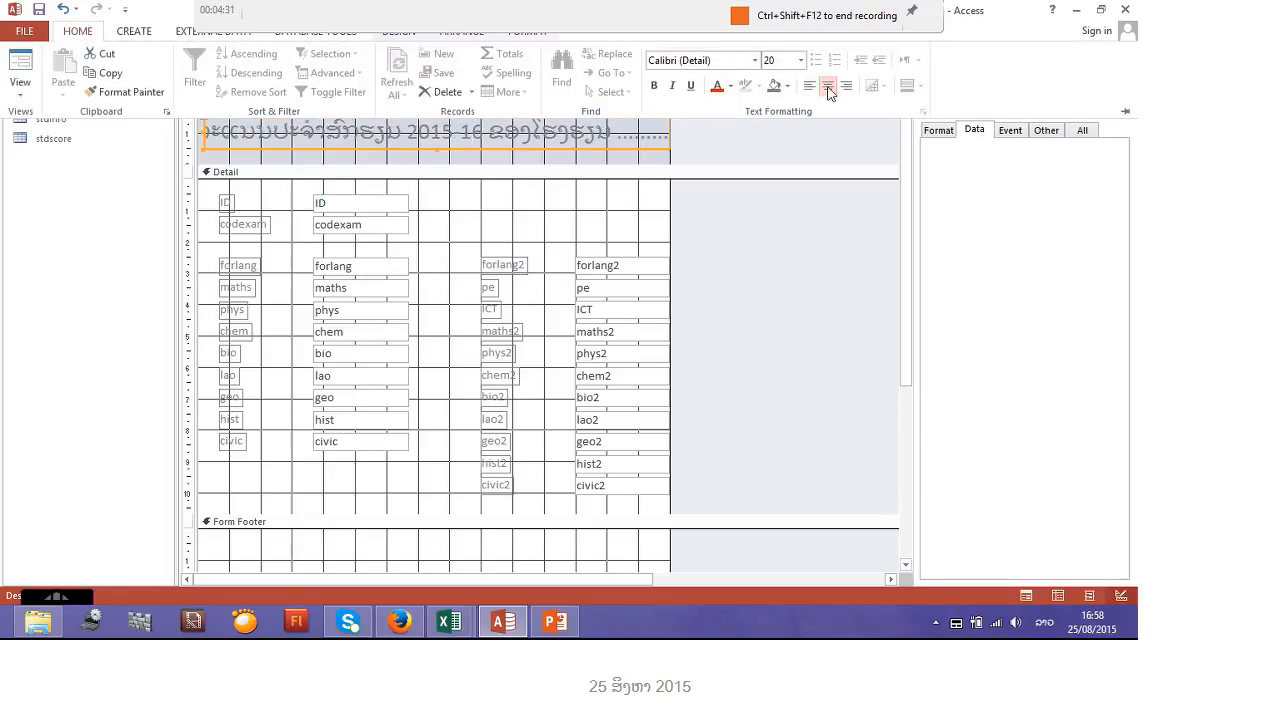
pyautogui.click(655, 88)
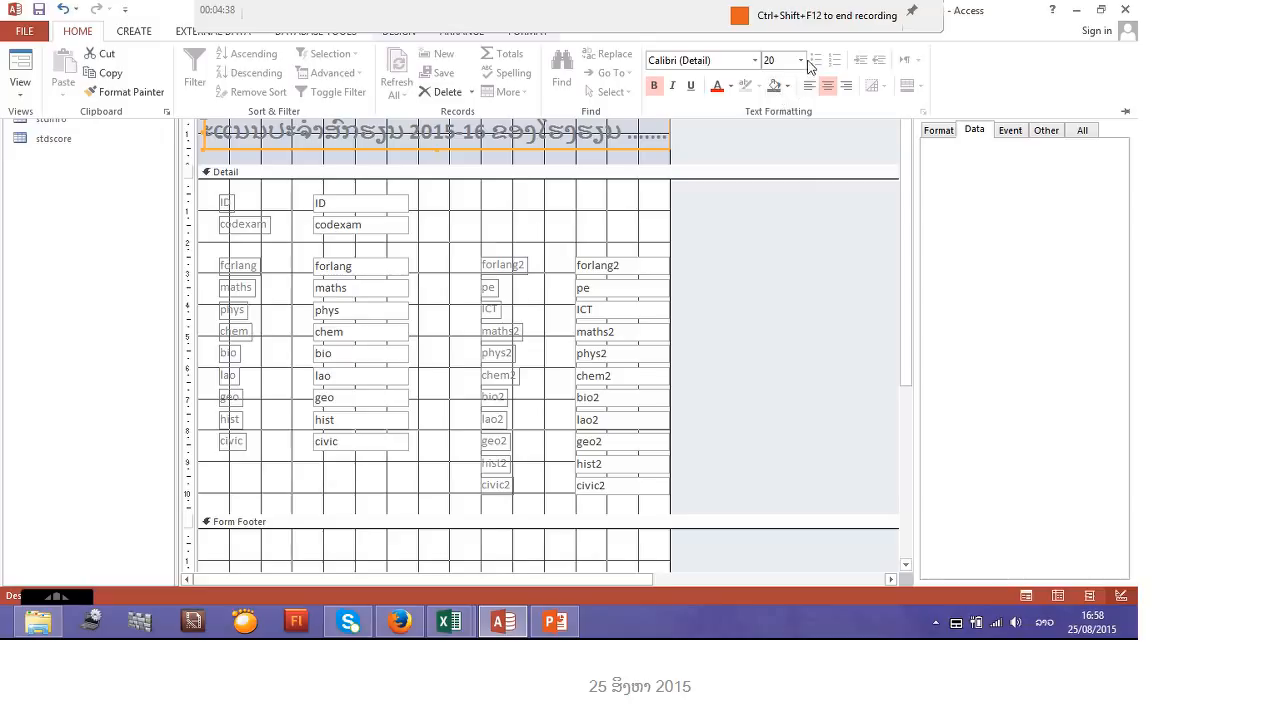
pyautogui.click(802, 61)
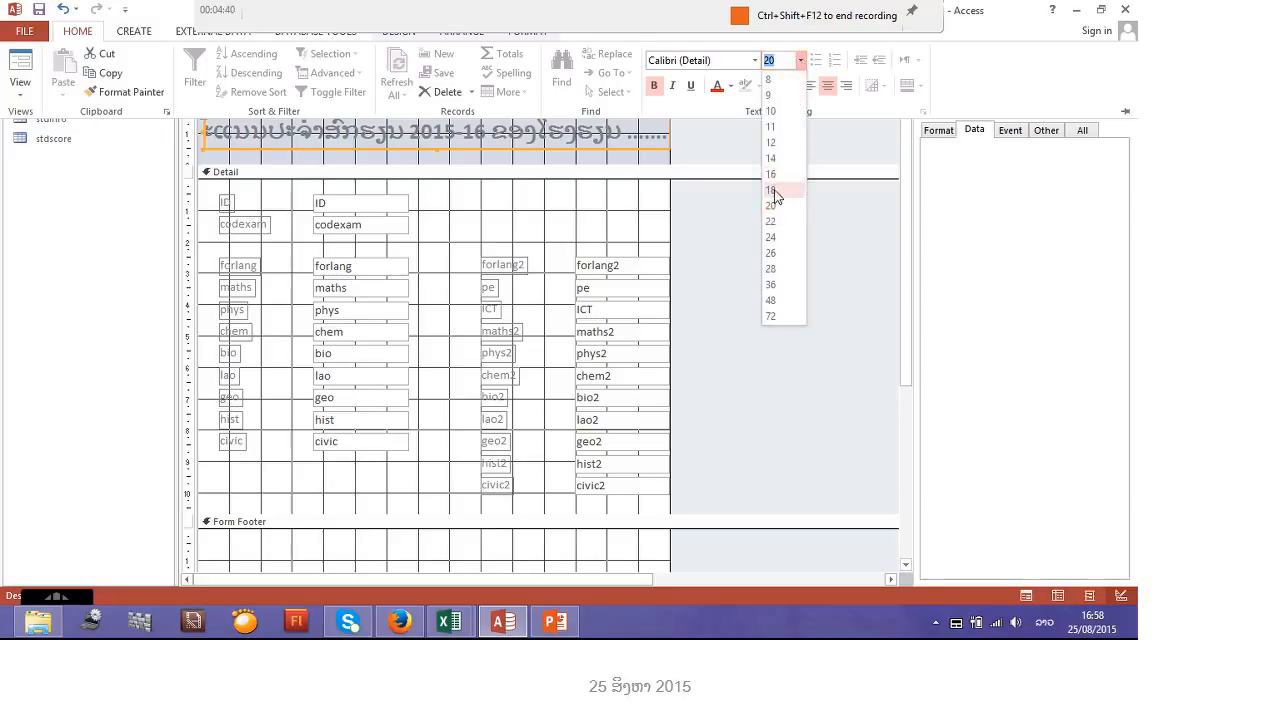
pyautogui.click(771, 192)
pyautogui.click(631, 162)
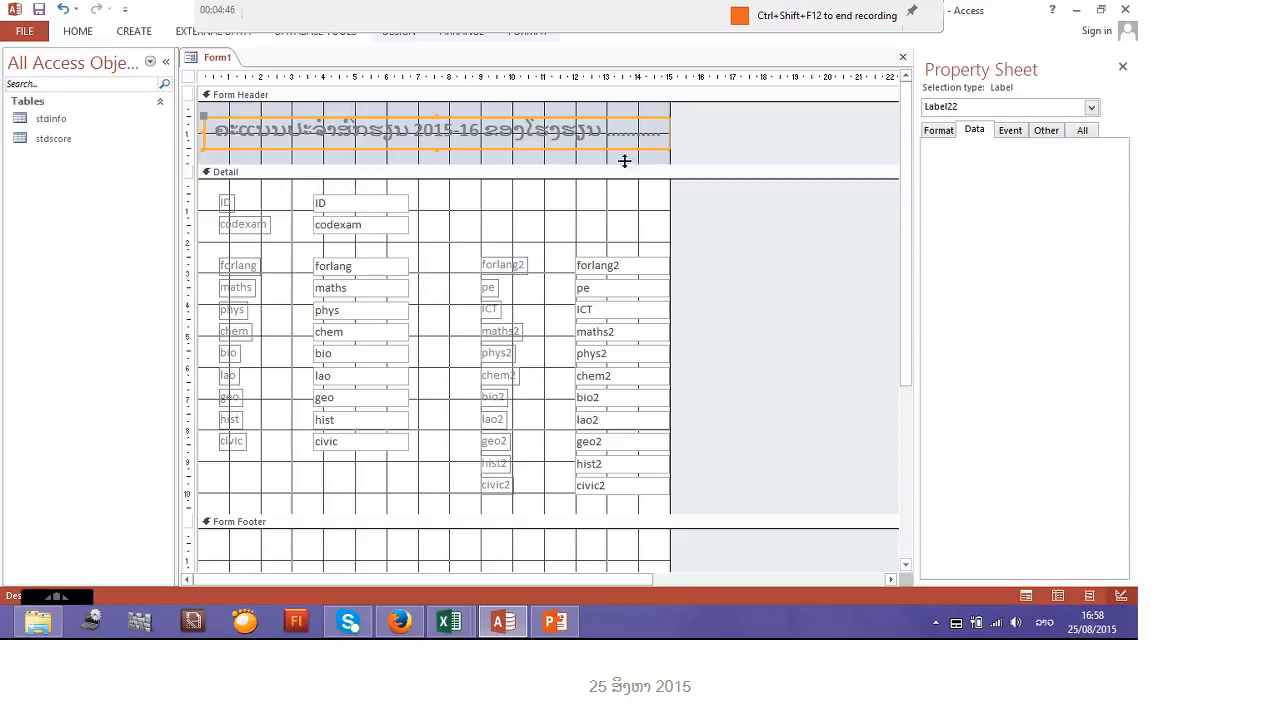
# Fill the Detail section's background with light olive green
pyautogui.click(595, 194)
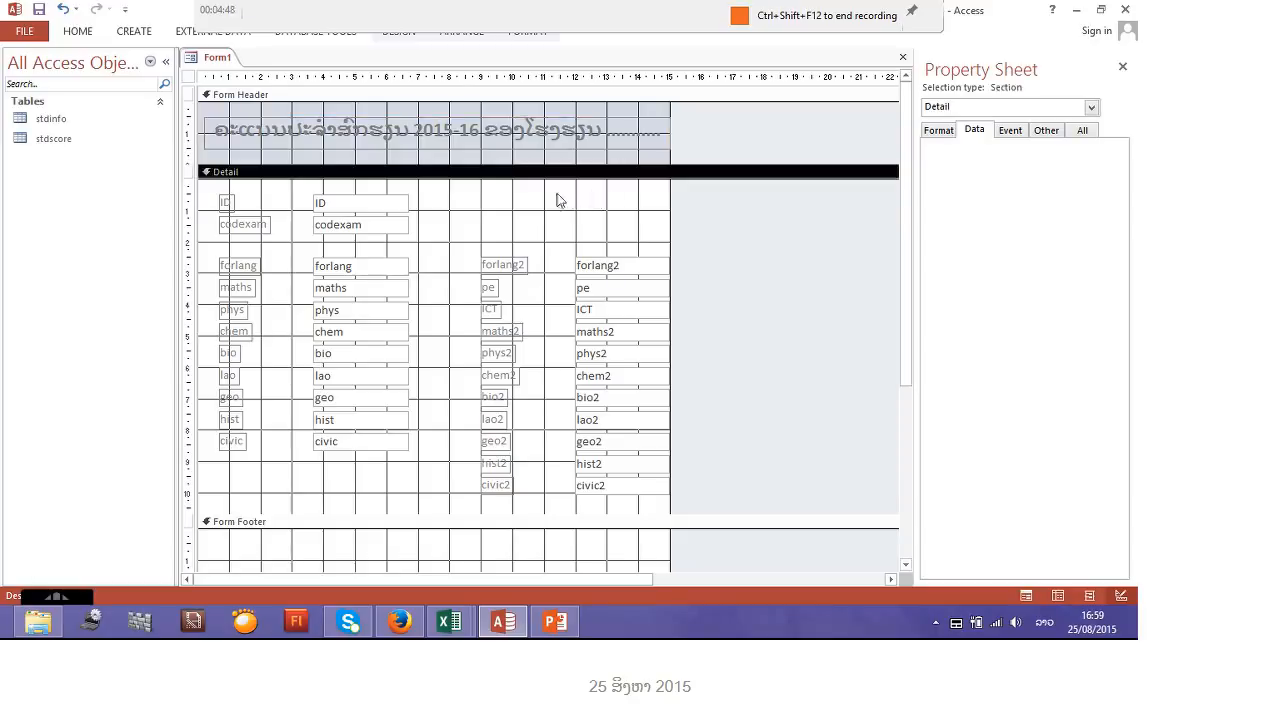
pyautogui.rightClick(579, 177)
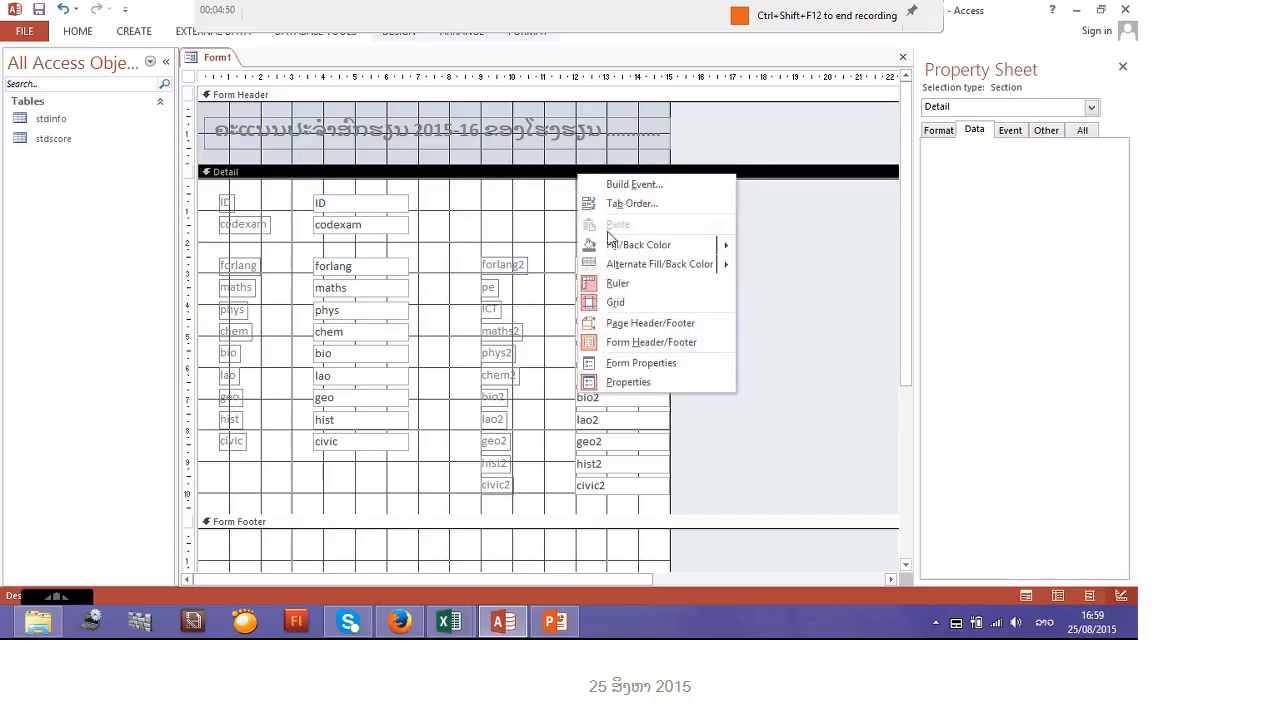
pyautogui.moveTo(730, 245)
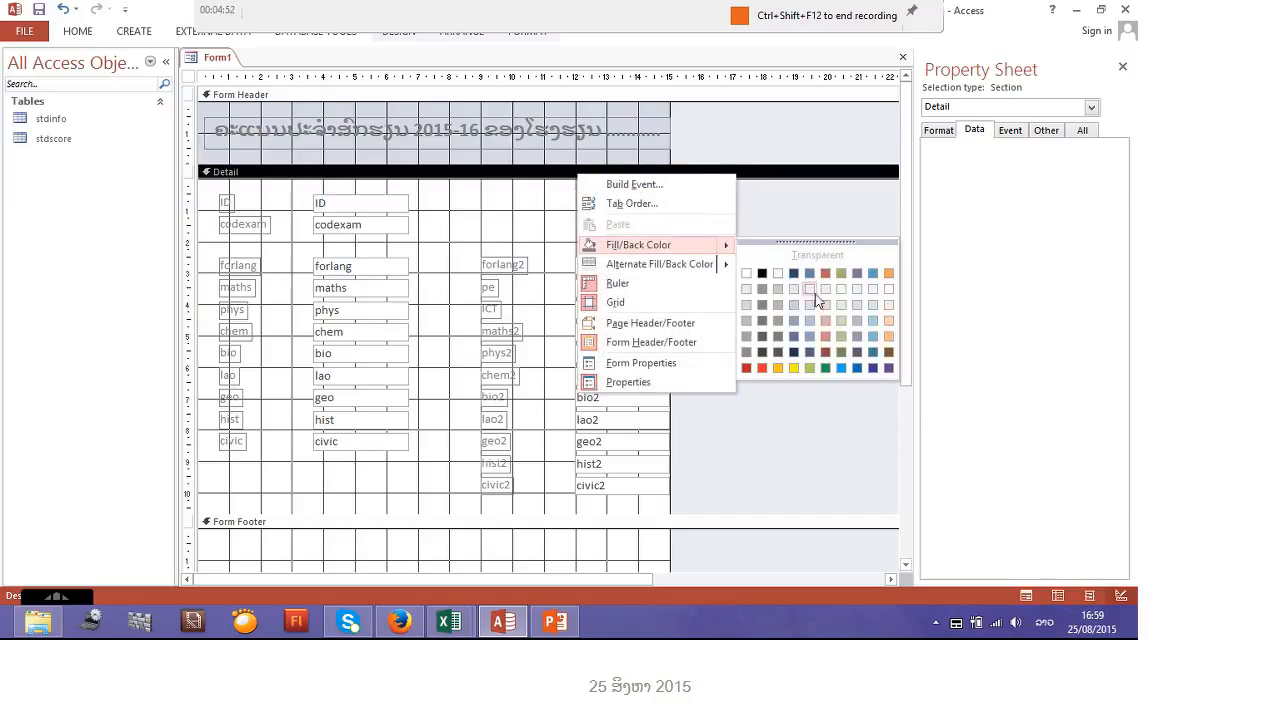
pyautogui.click(841, 320)
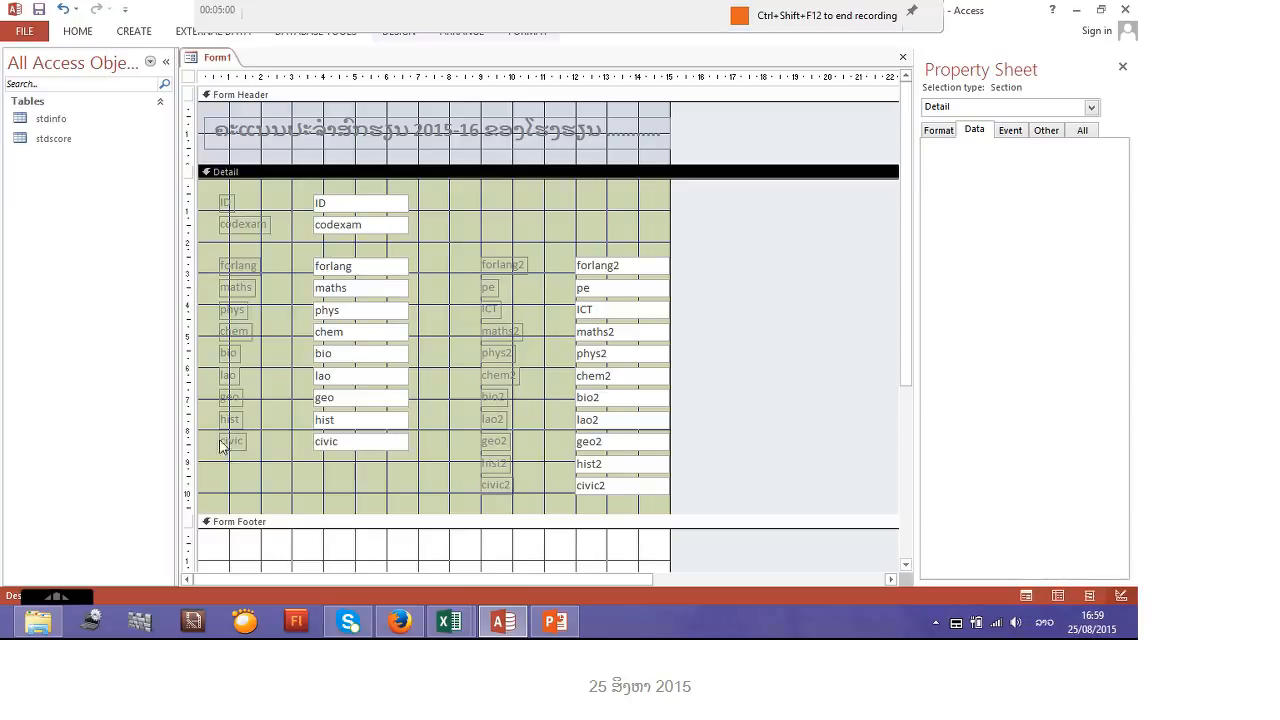
# Widen the codexam label to about 2.91 cm so it reaches its text box, and copy the width from its format properties
pyautogui.click(261, 226)
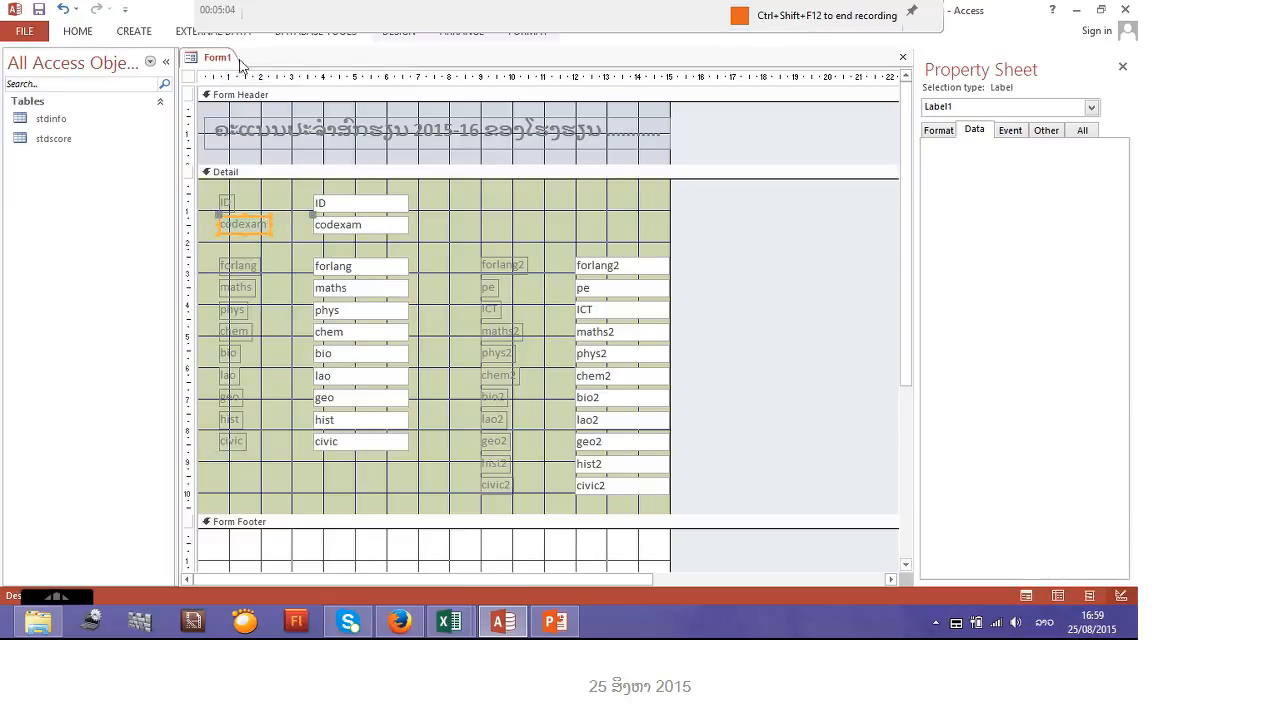
pyautogui.click(407, 38)
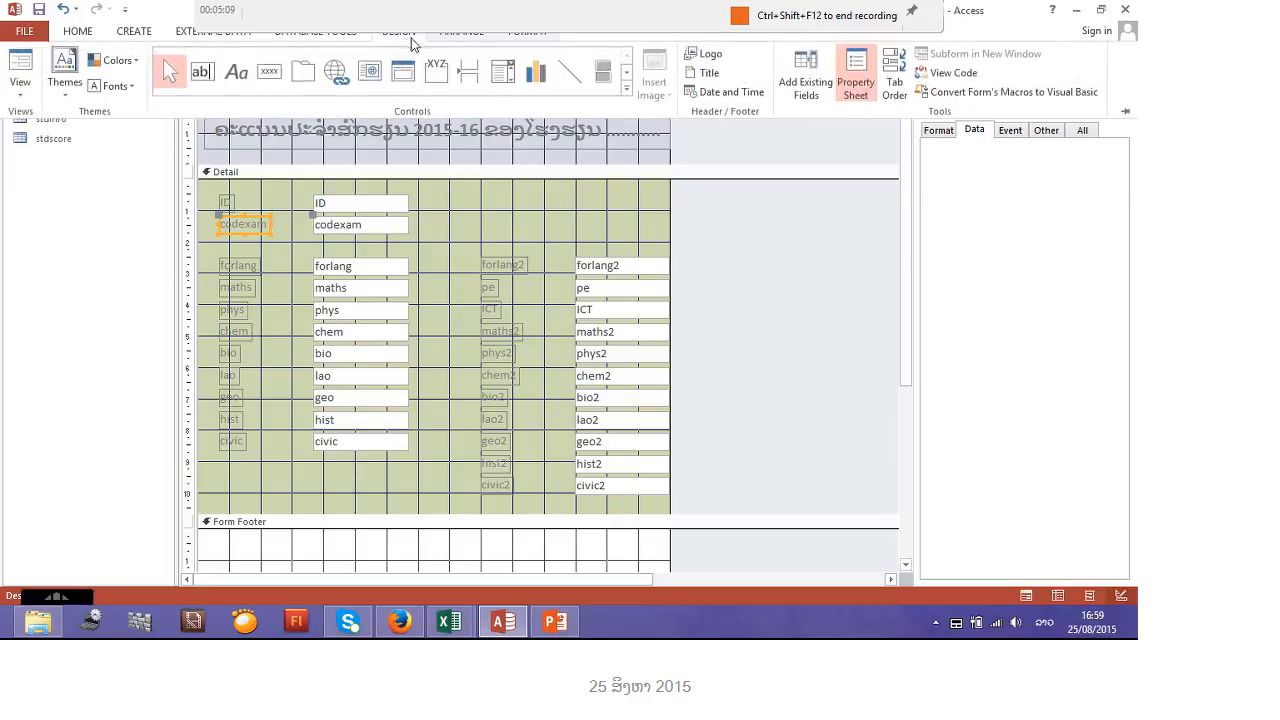
pyautogui.click(855, 75)
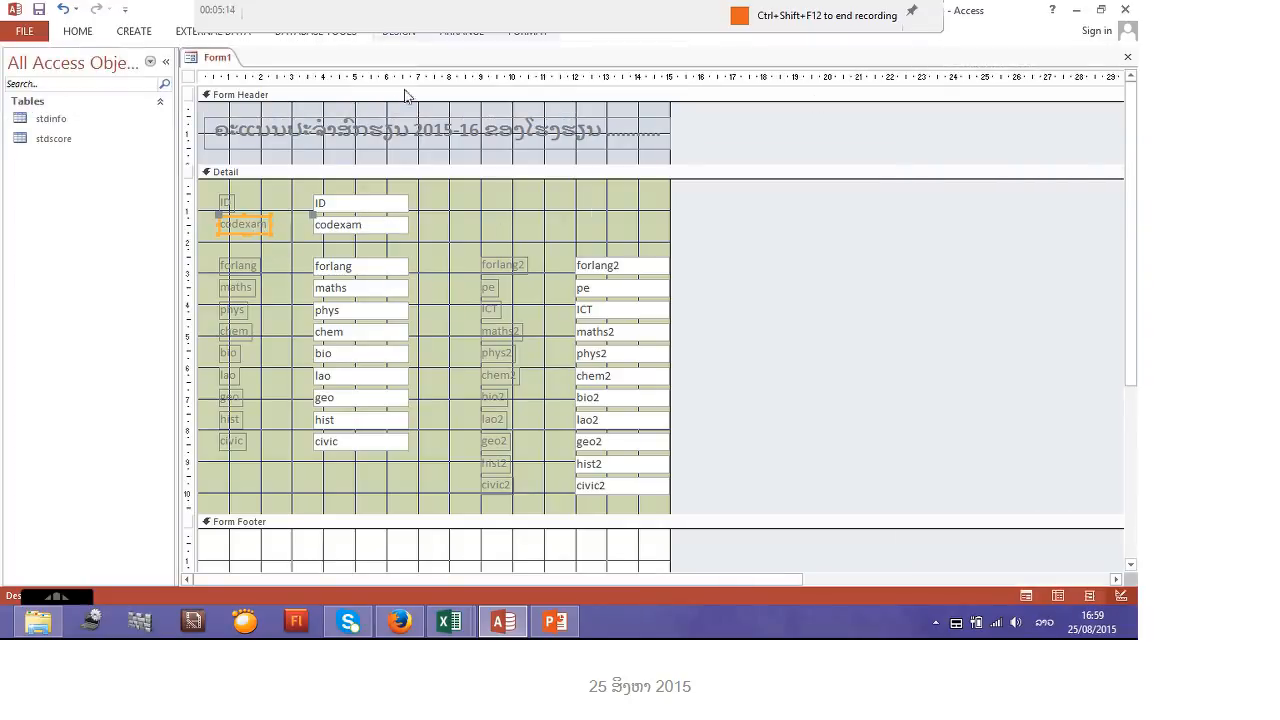
pyautogui.click(400, 33)
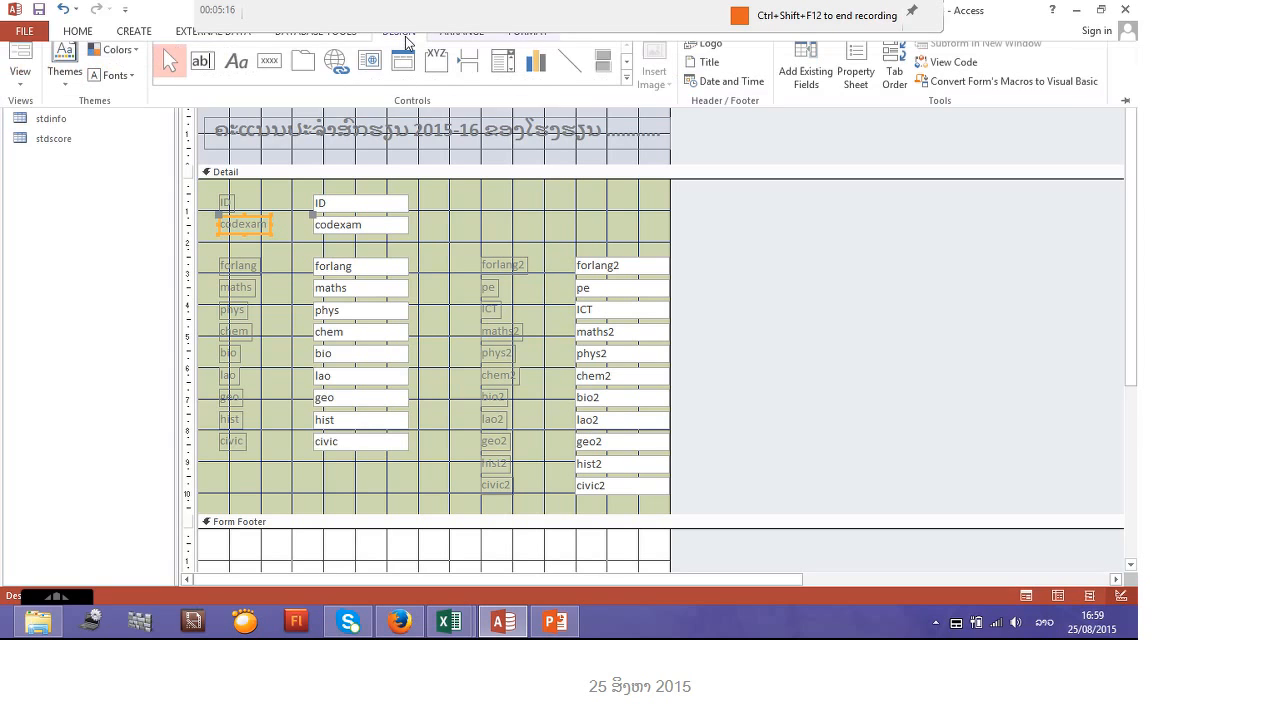
pyautogui.click(856, 82)
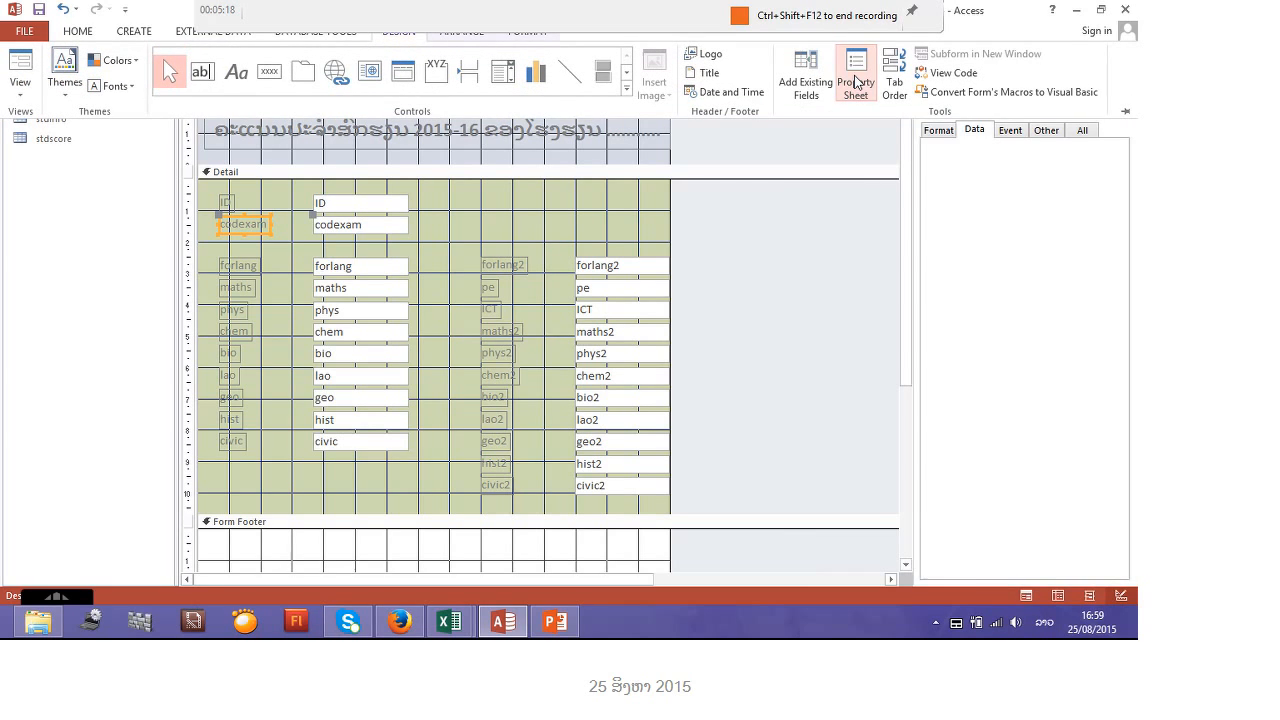
pyautogui.click(946, 132)
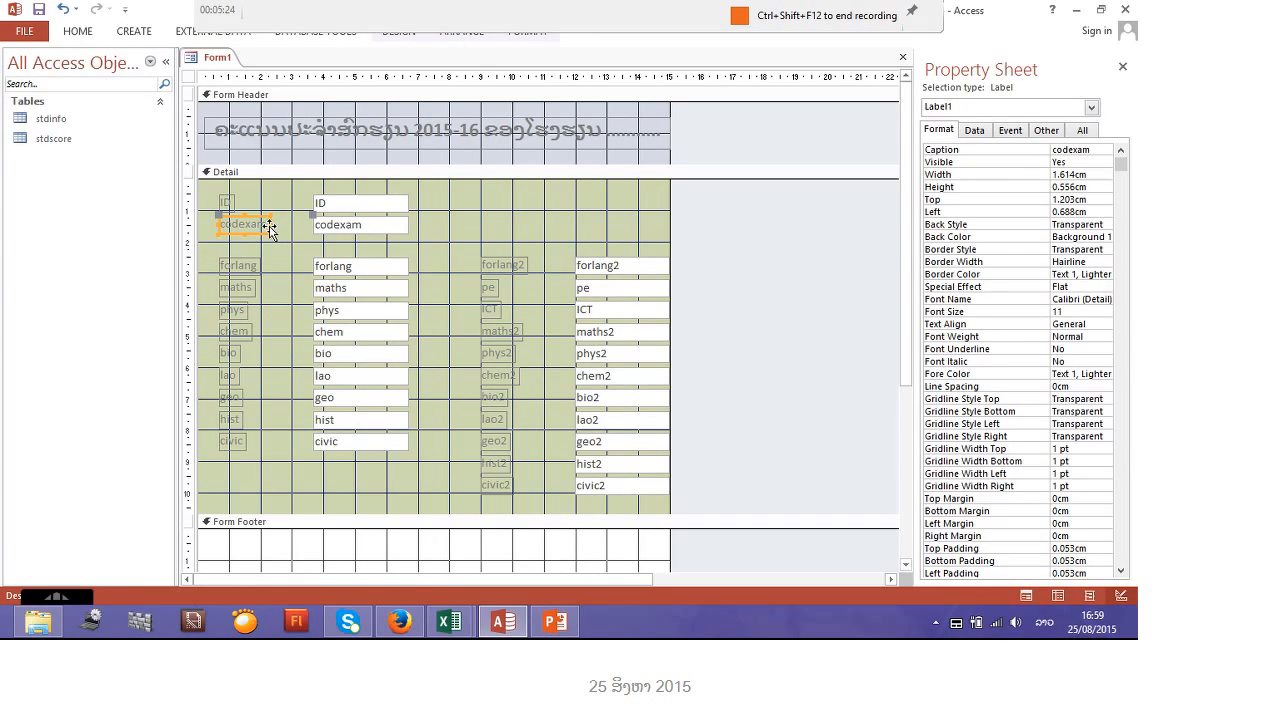
pyautogui.moveTo(271, 228); pyautogui.dragTo(310, 223)
pyautogui.click(1088, 175)
pyautogui.moveTo(1088, 175); pyautogui.dragTo(1060, 170)
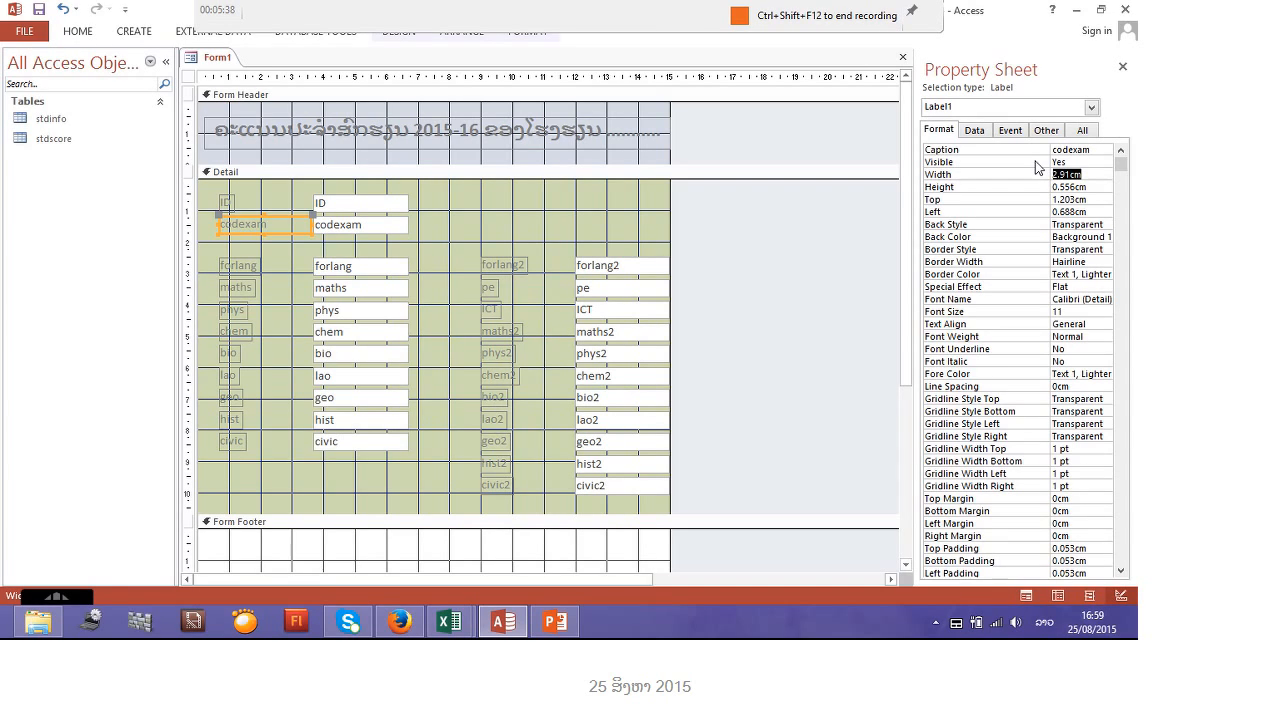
# Set the width of the ID label and of the labels from forlang to civic to 2.91 cm
pyautogui.click(224, 205)
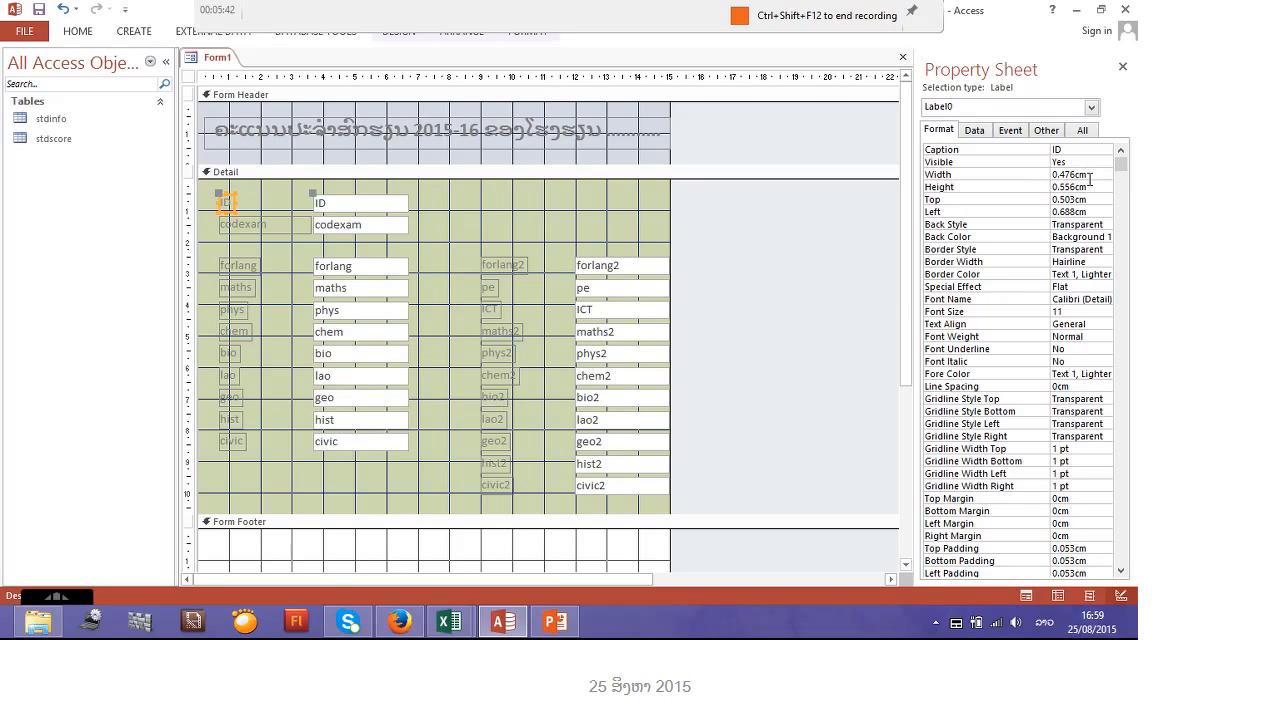
pyautogui.moveTo(1095, 177); pyautogui.dragTo(1048, 177)
pyautogui.write('2.91cm')
pyautogui.click(248, 476)
pyautogui.moveTo(237, 465); pyautogui.dragTo(305, 262)
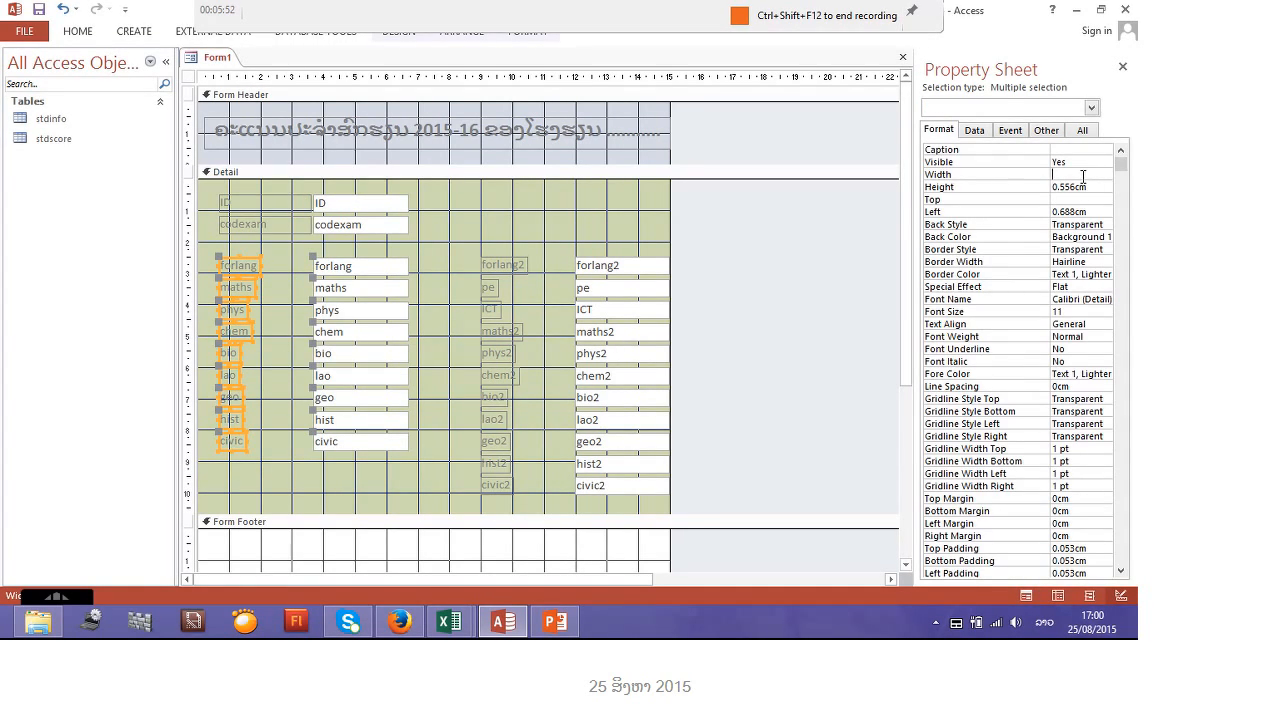
pyautogui.write('2.91cm')
# Widen the forlang2 label to reach its text box, and set the labels from pe to civic2 to 2.91 cm wide
pyautogui.click(481, 500)
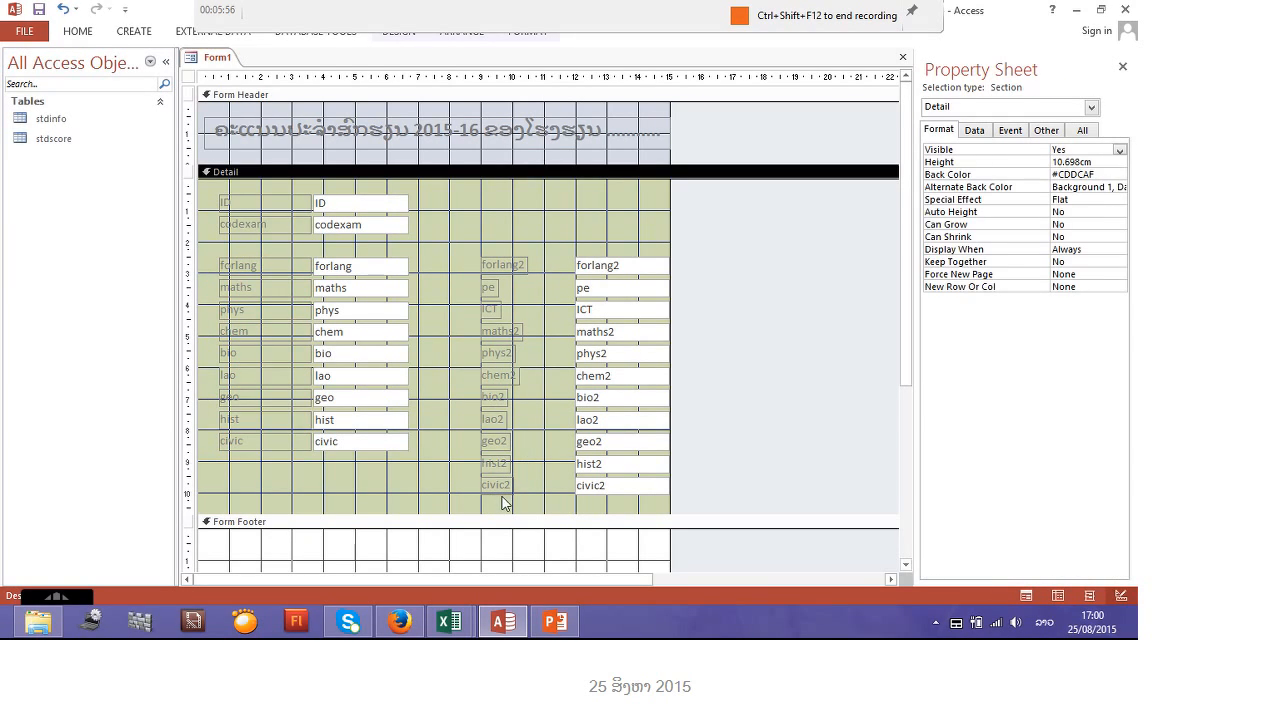
pyautogui.click(522, 267)
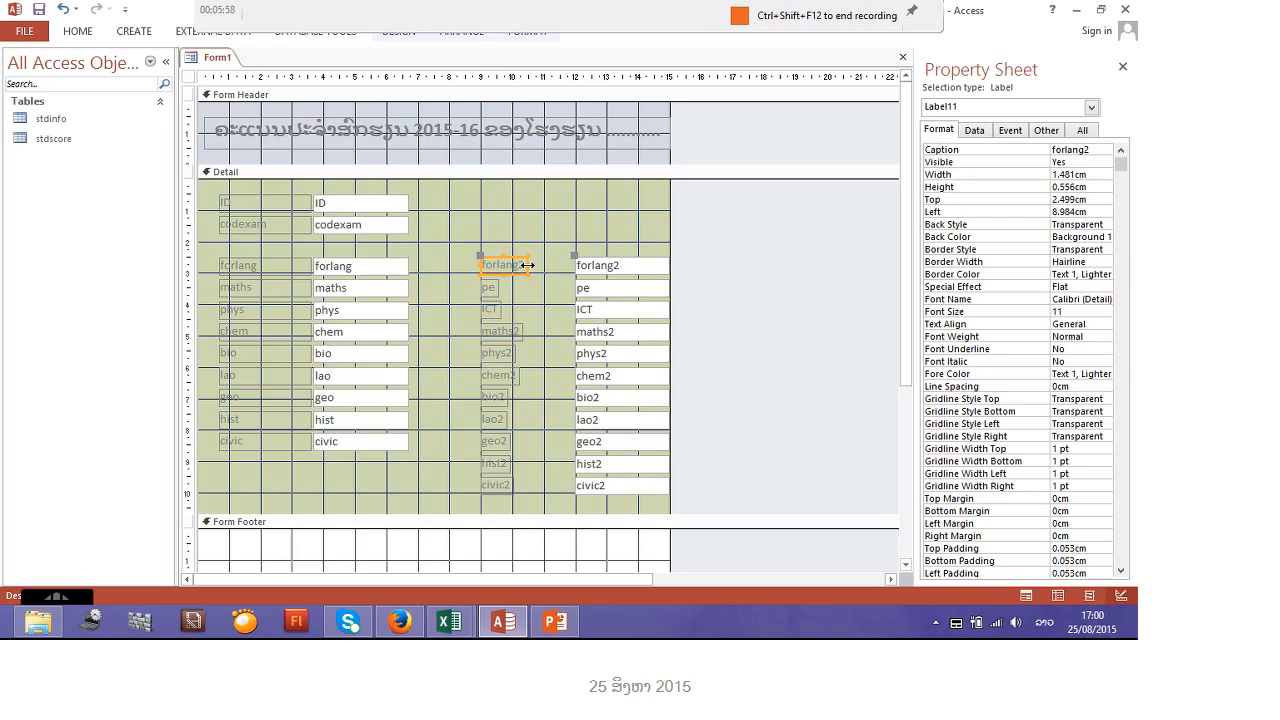
pyautogui.moveTo(531, 266); pyautogui.dragTo(571, 269)
pyautogui.click(499, 507)
pyautogui.moveTo(499, 507); pyautogui.dragTo(529, 292)
pyautogui.click(1072, 173)
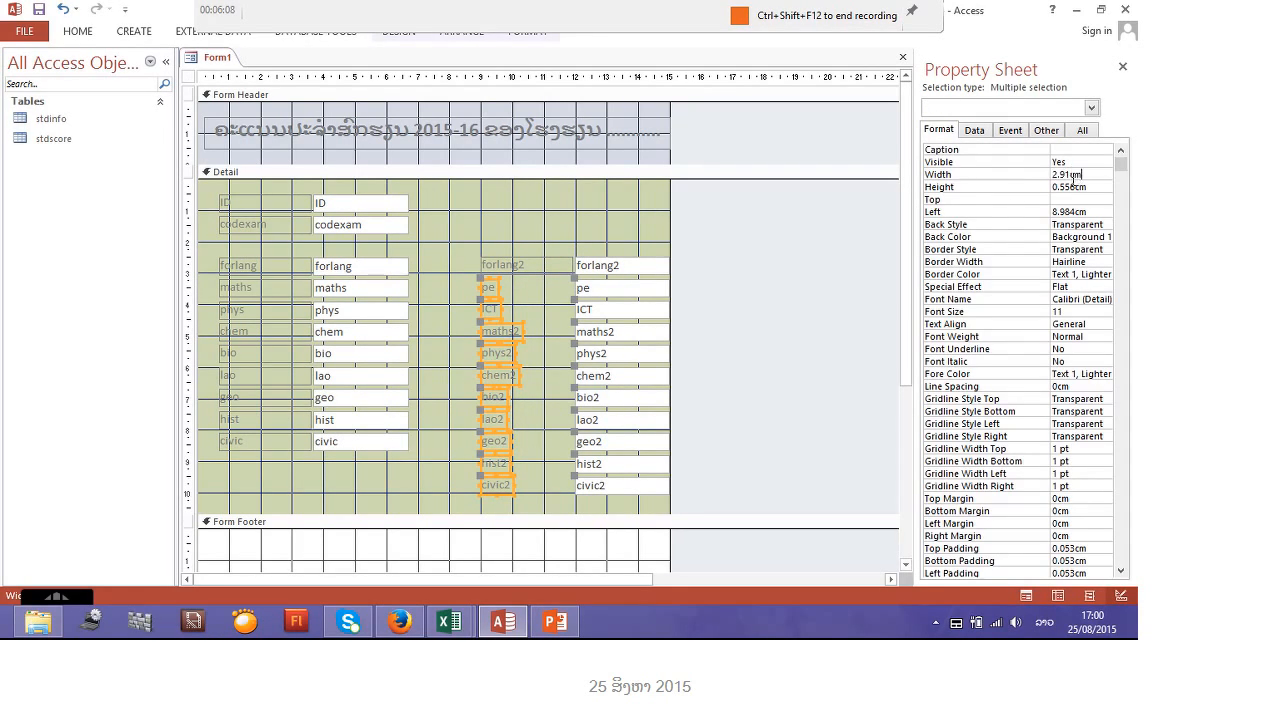
pyautogui.click(1096, 198)
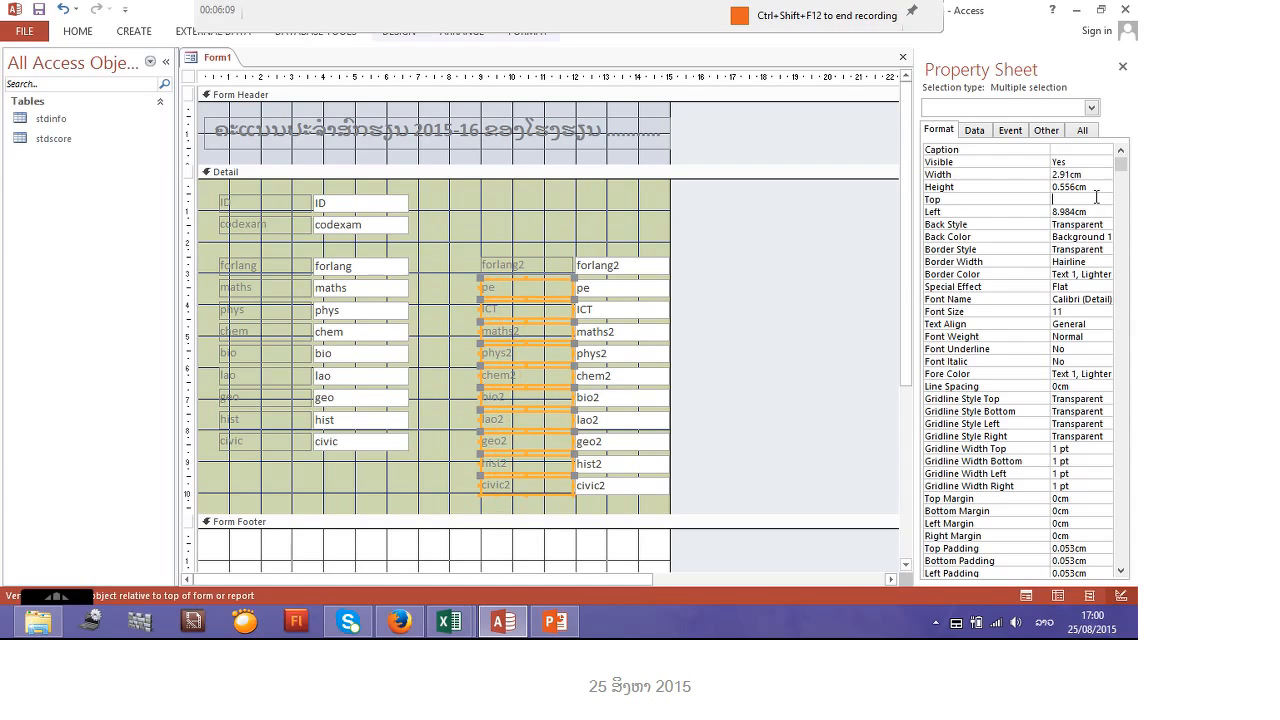
# Set the text alignment of all labels in the first column, from ID to civic, to Right
pyautogui.click(529, 215)
pyautogui.moveTo(208, 466); pyautogui.dragTo(288, 198)
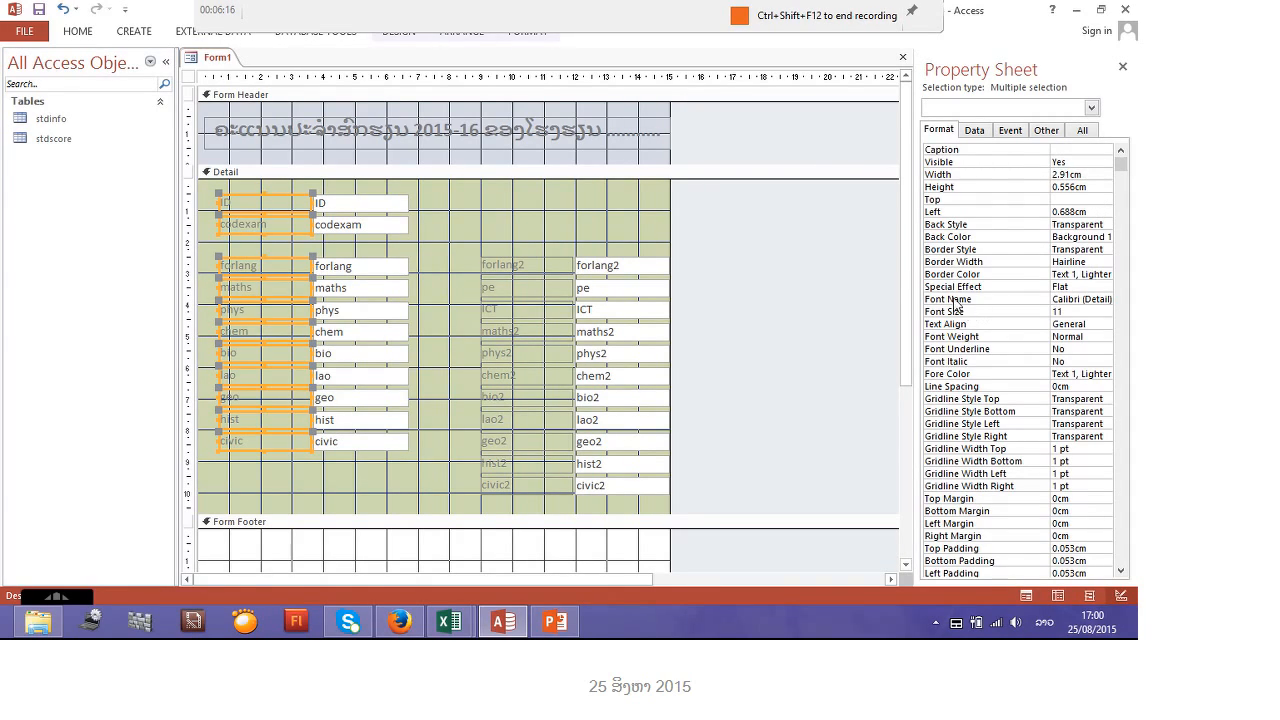
pyautogui.click(1098, 323)
pyautogui.click(1106, 325)
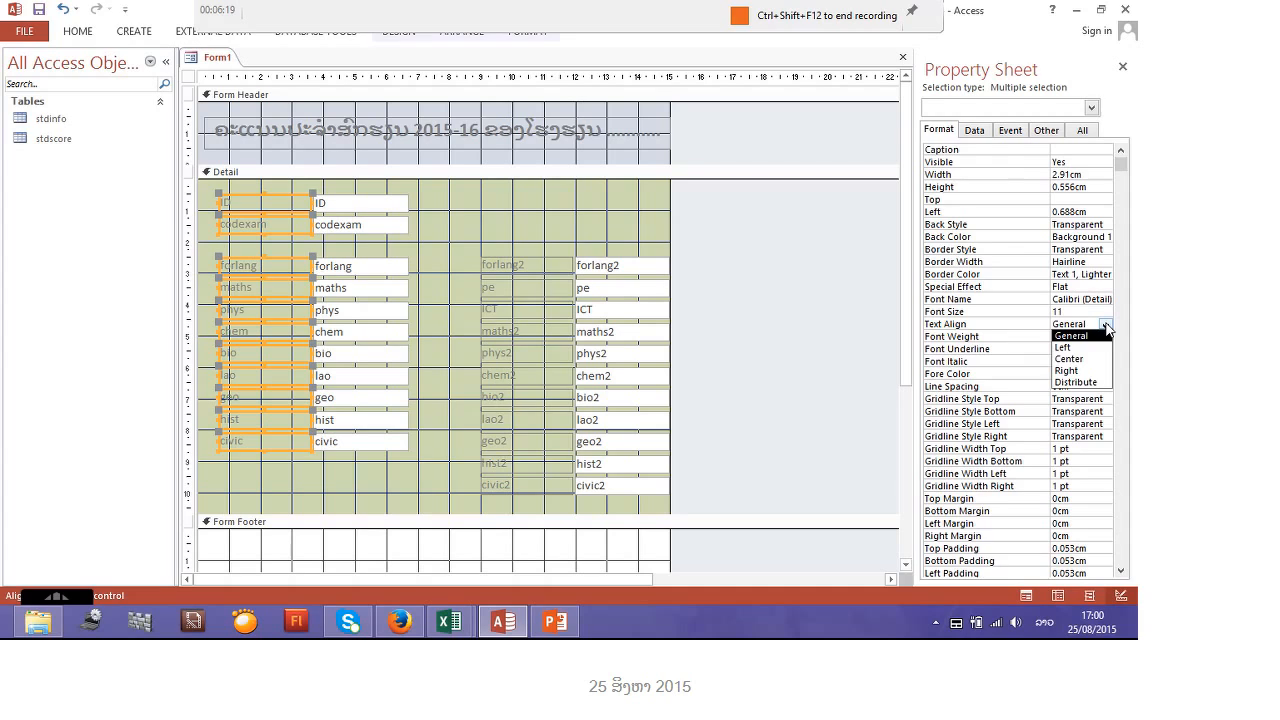
pyautogui.click(1087, 371)
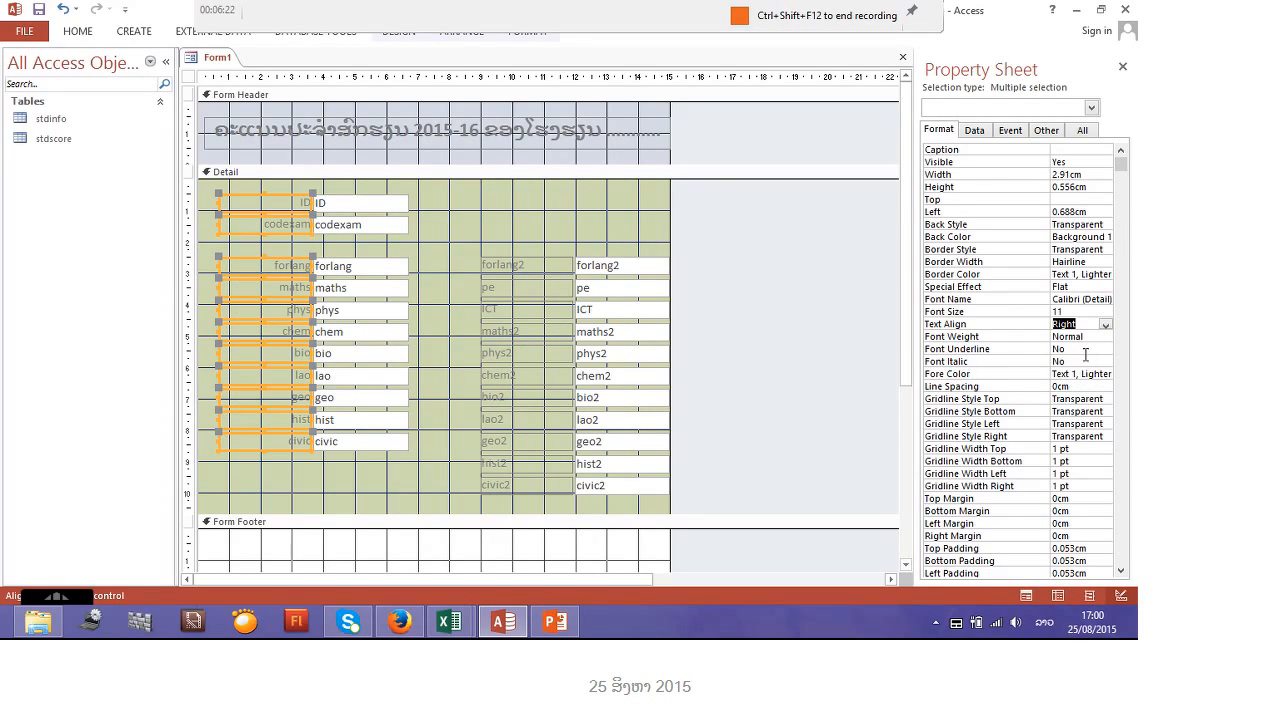
# Set the font weight of all first-column labels, from ID to civic, to Bold
pyautogui.click(1104, 337)
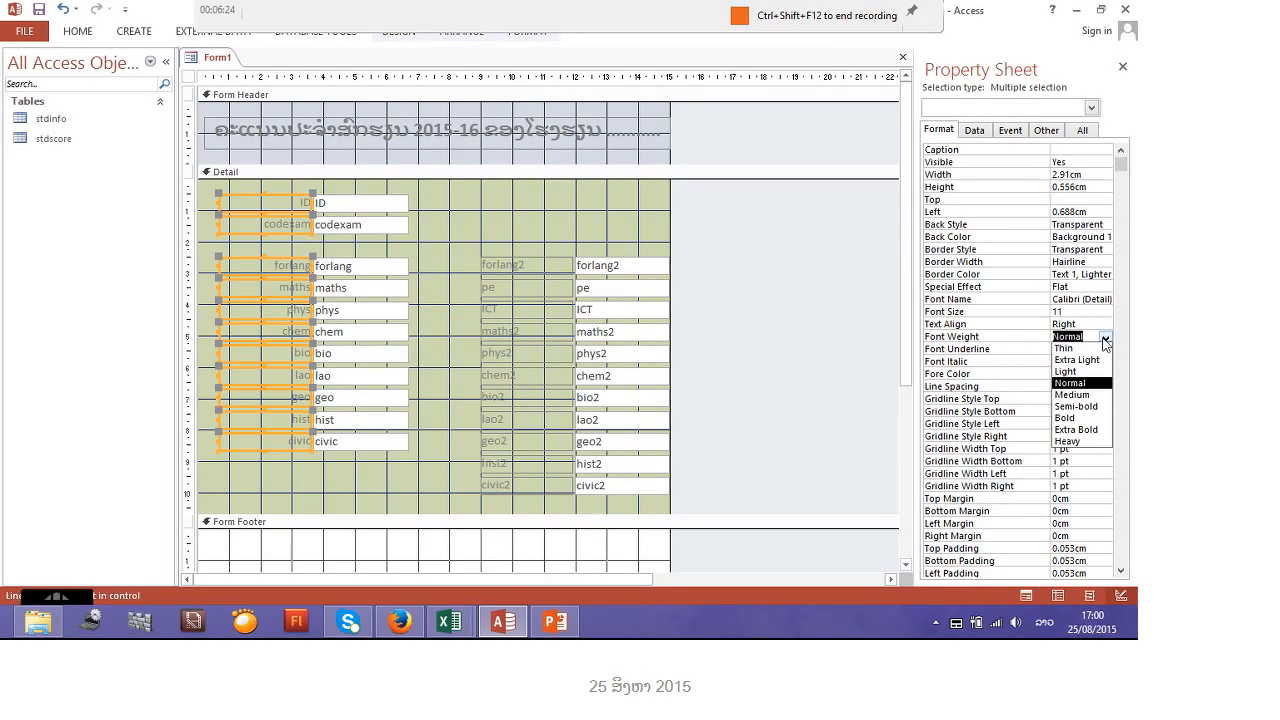
pyautogui.click(1087, 418)
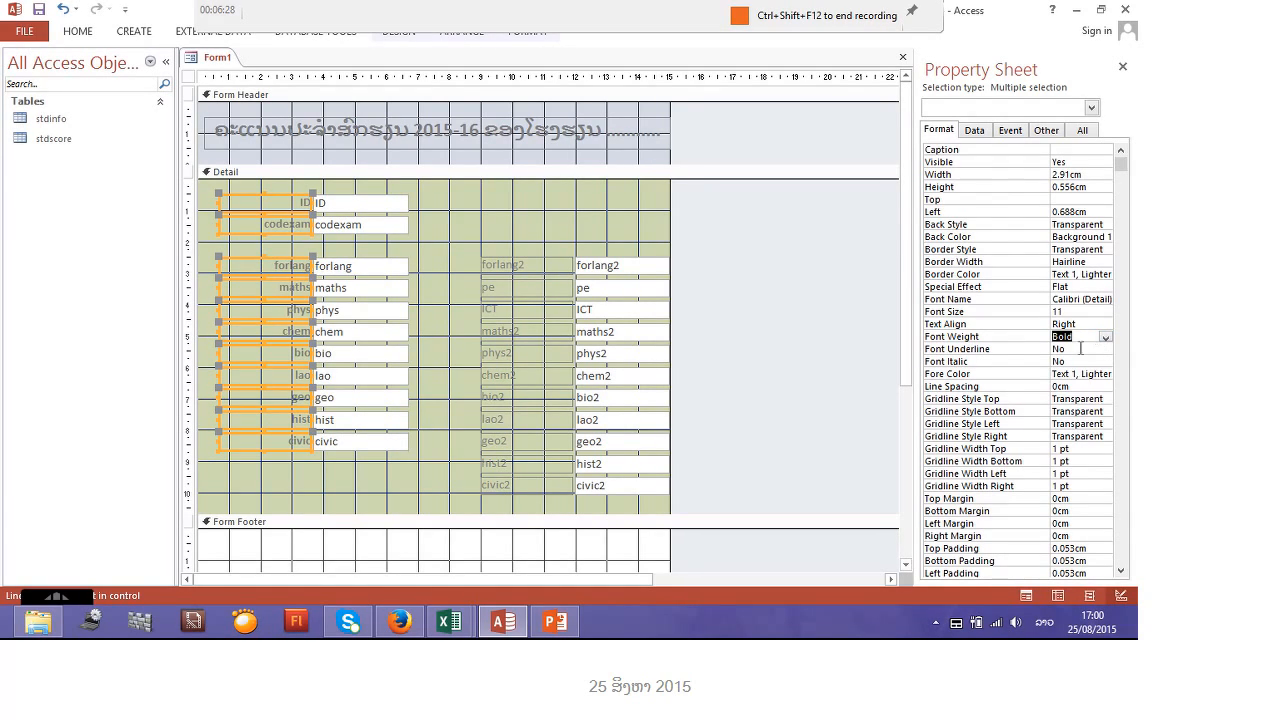
pyautogui.click(1100, 374)
pyautogui.click(1107, 374)
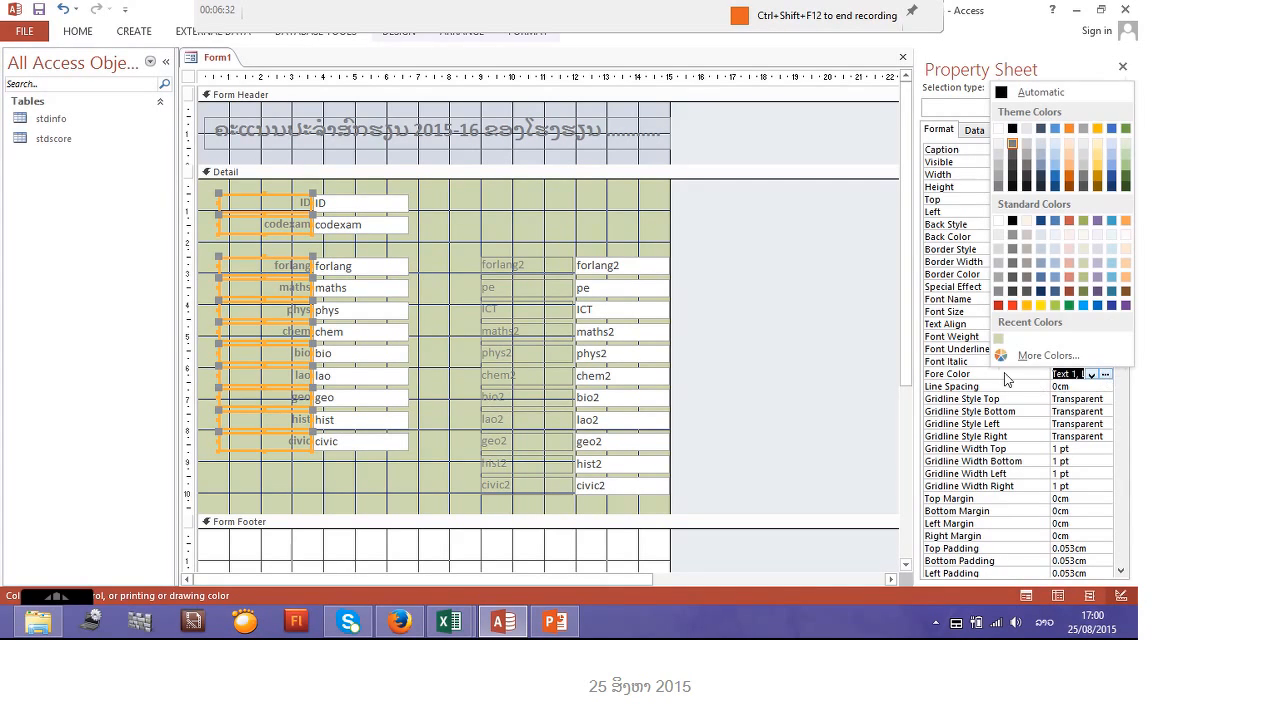
pyautogui.click(966, 364)
pyautogui.click(966, 364)
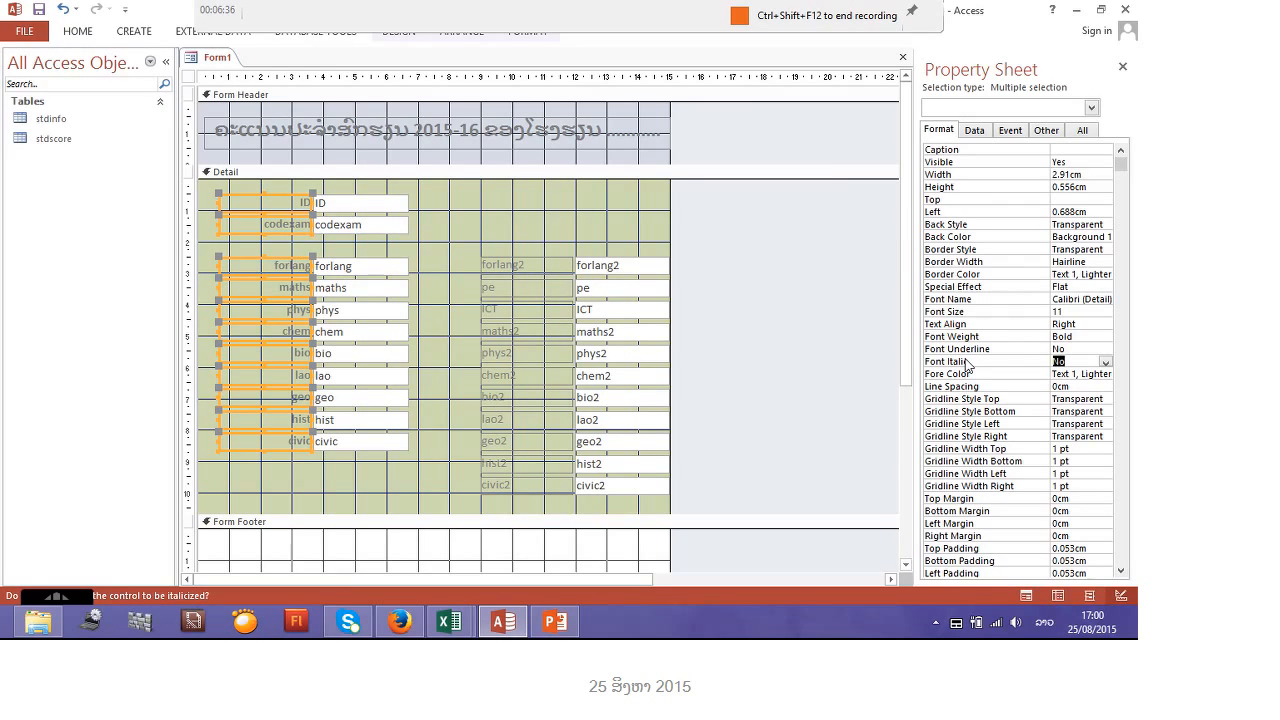
# Set the font color of the first-column labels, from ID to civic, to the standard dark red #BA1419
pyautogui.click(82, 31)
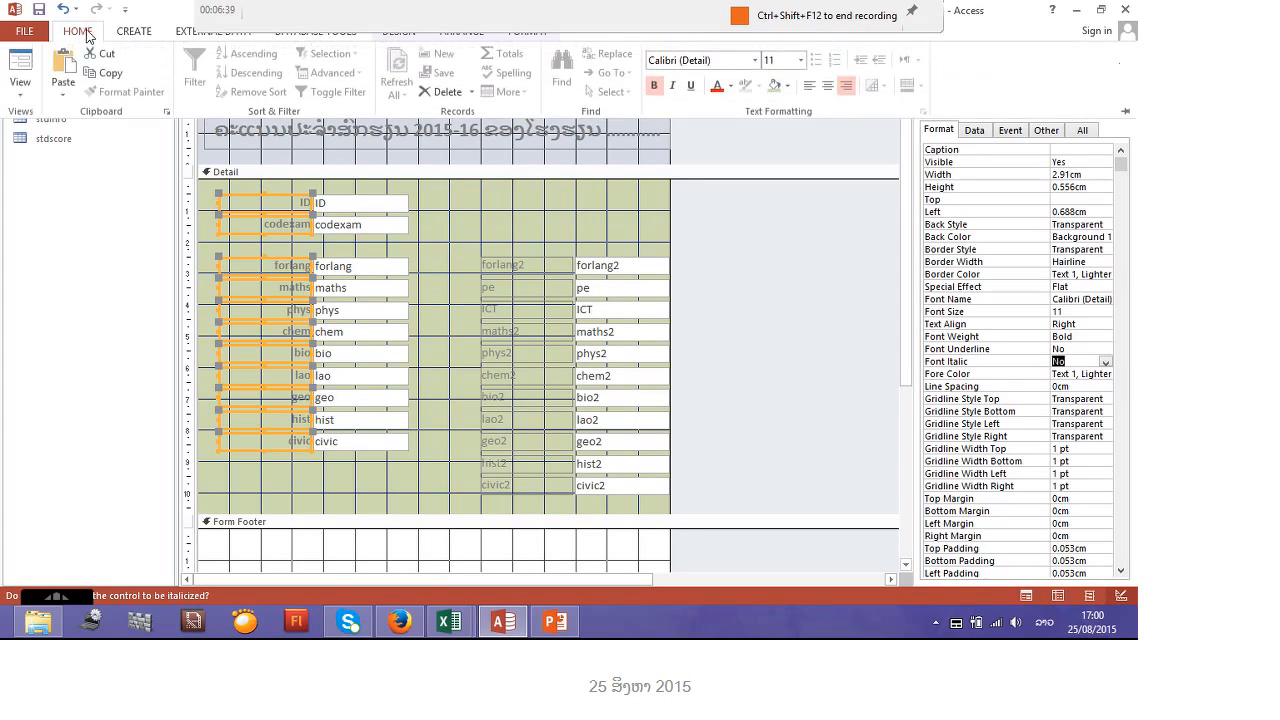
pyautogui.click(731, 86)
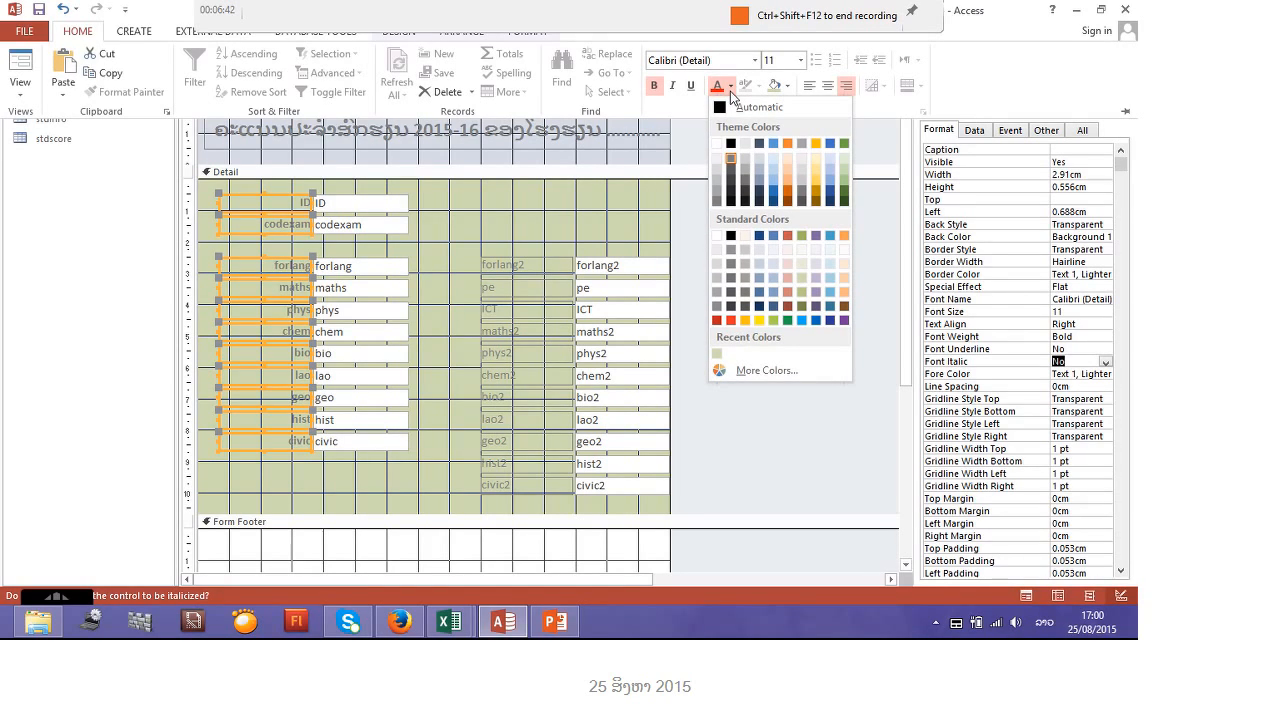
pyautogui.click(716, 320)
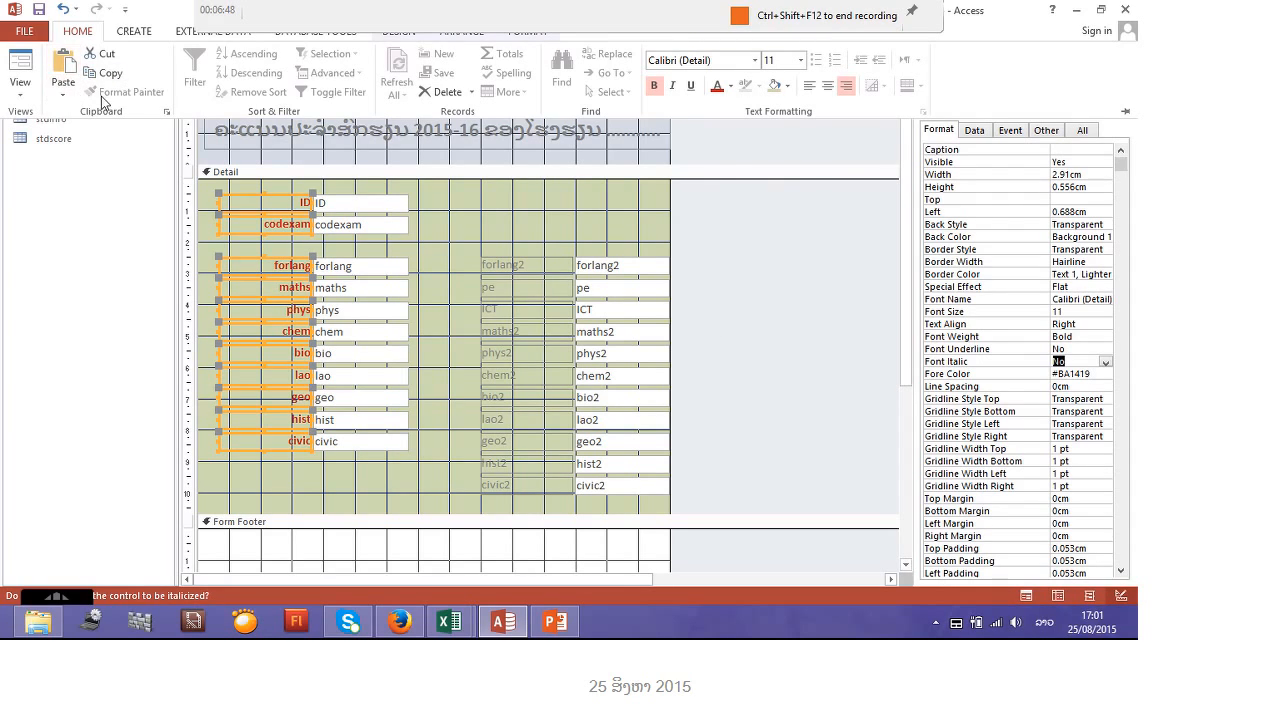
pyautogui.click(287, 200)
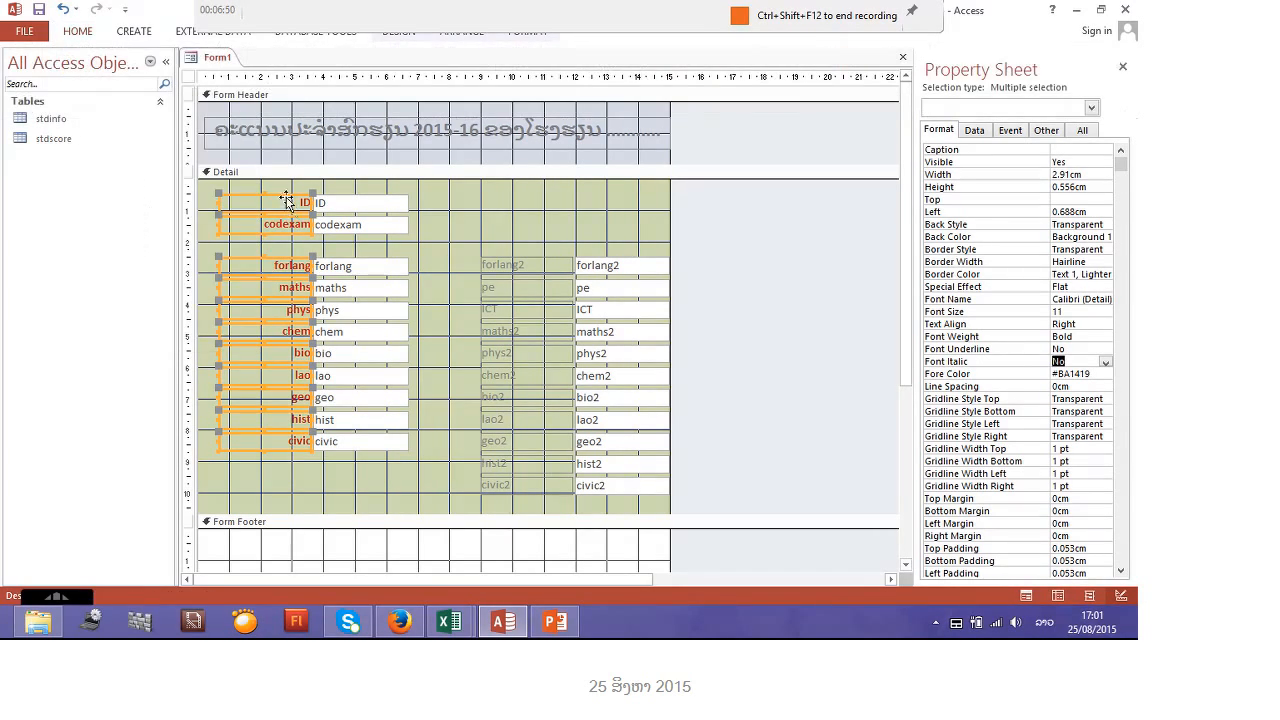
pyautogui.click(77, 32)
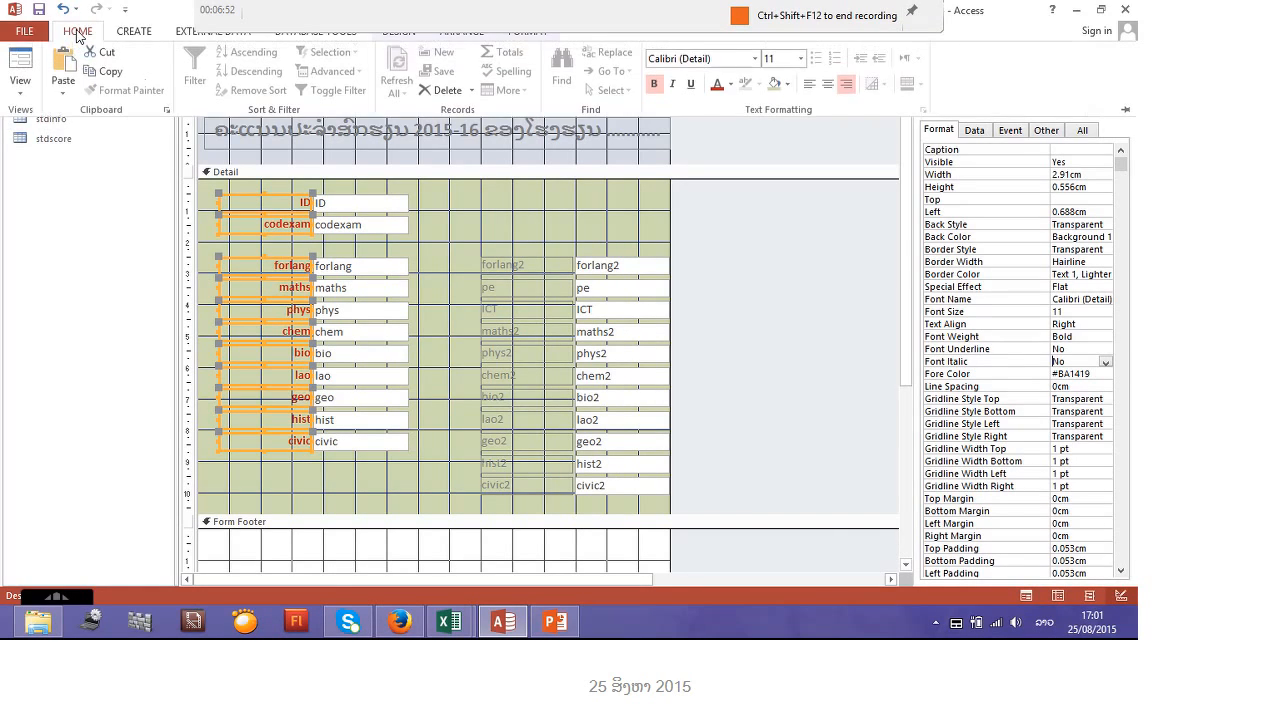
pyautogui.click(467, 216)
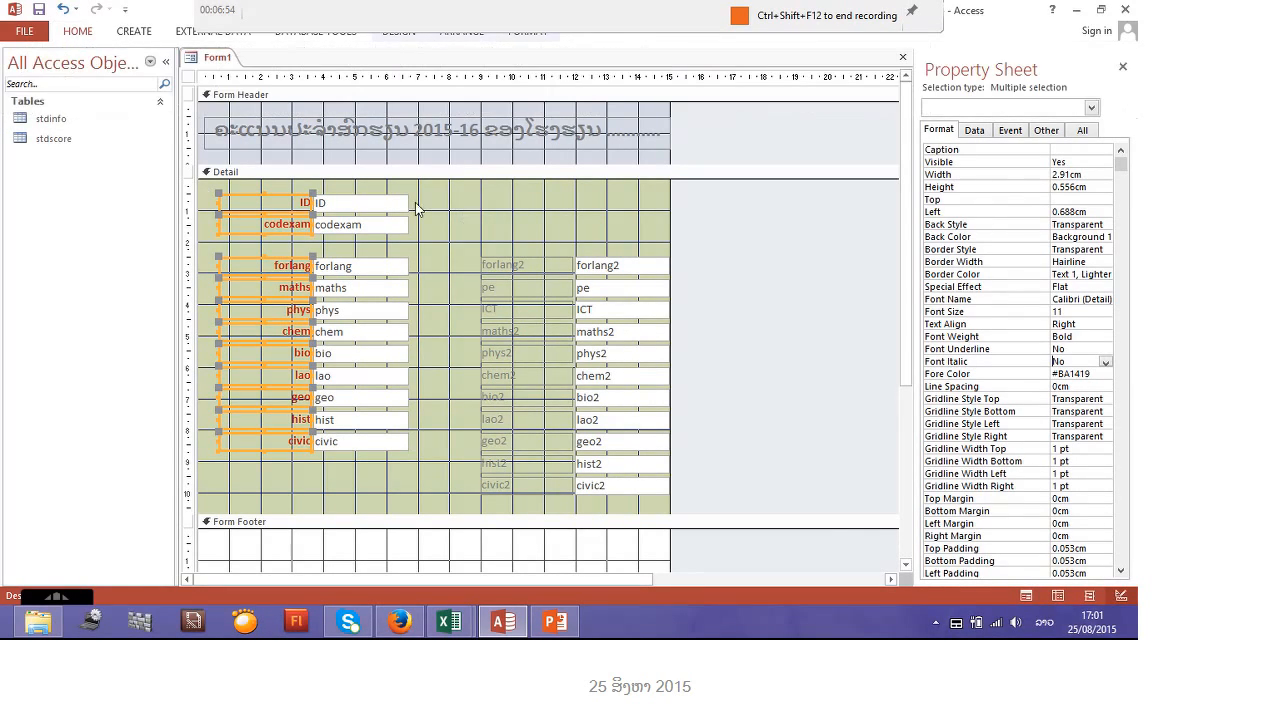
# Copy the formatting of the ID label alone onto the forlang2 label with Format Painter
pyautogui.click(206, 229)
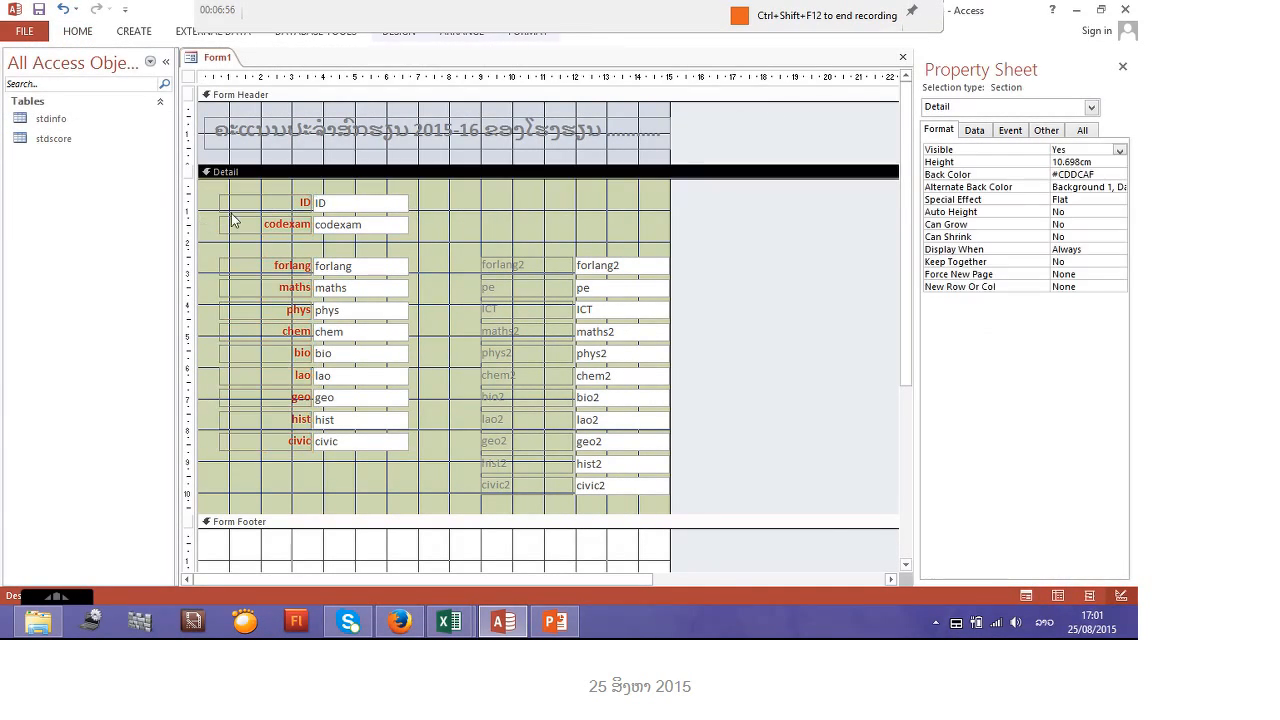
pyautogui.click(234, 211)
pyautogui.click(84, 31)
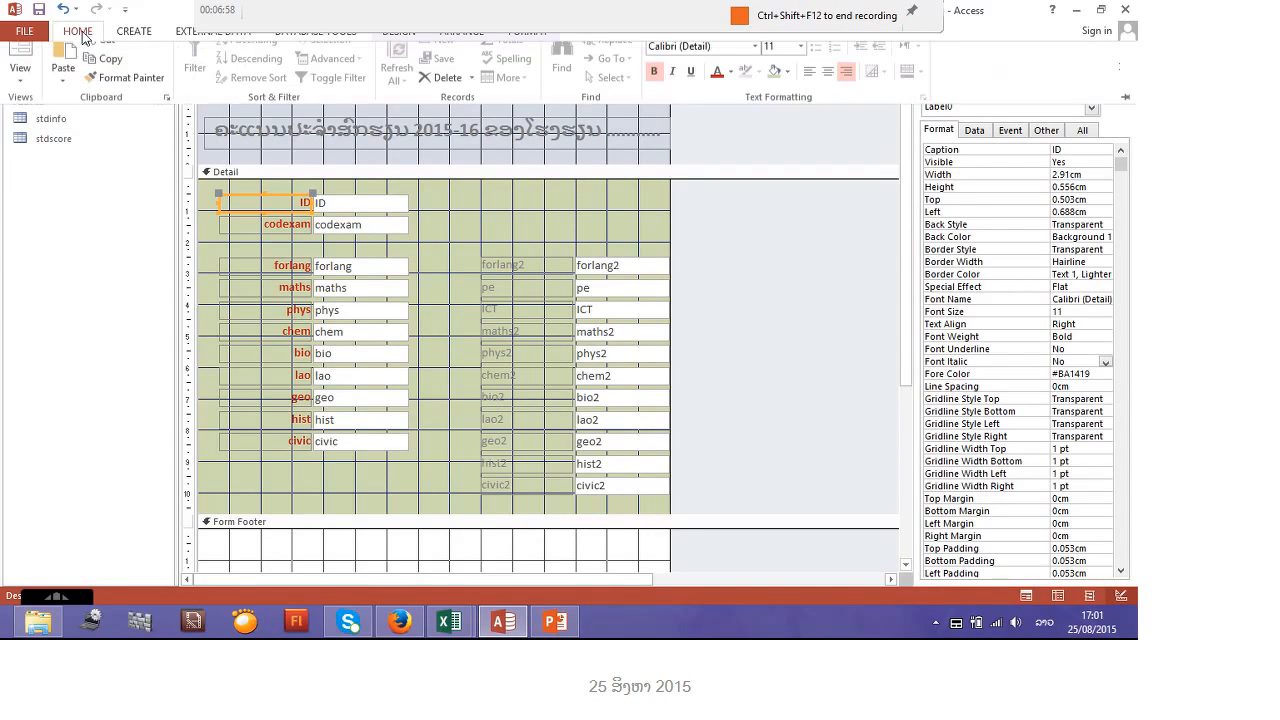
pyautogui.click(113, 94)
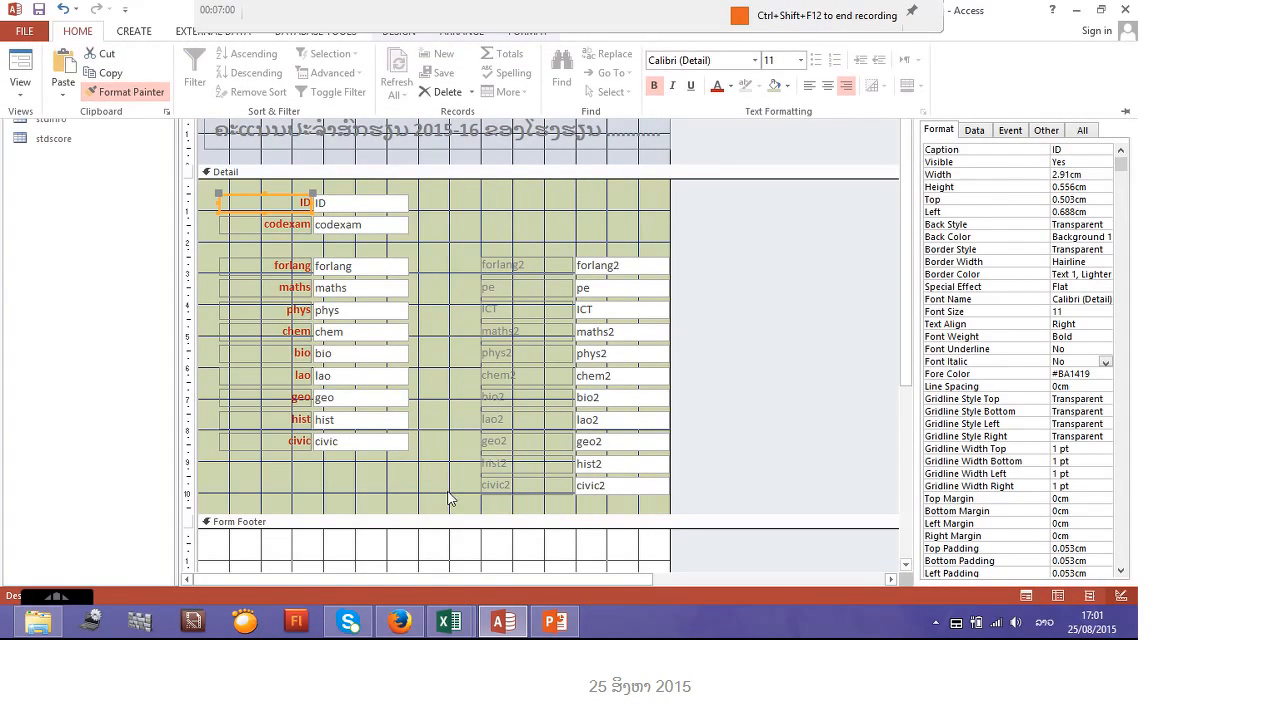
pyautogui.click(530, 270)
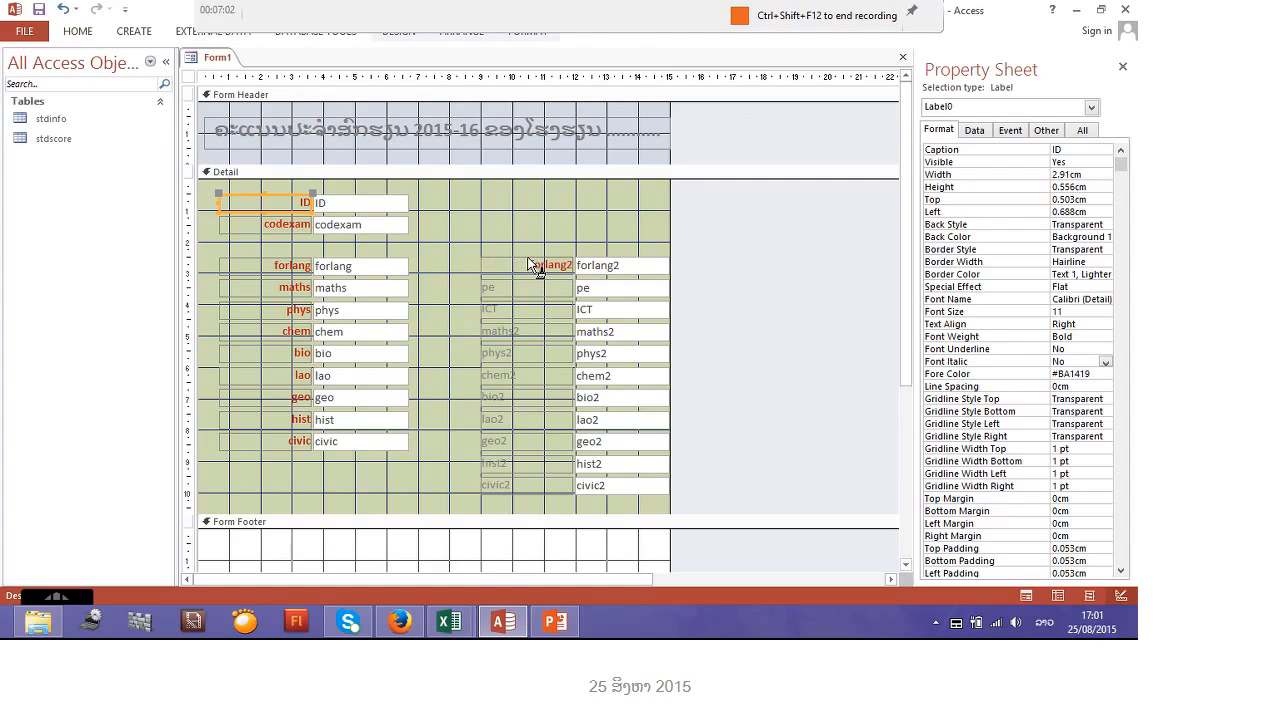
# Apply the ID label's formatting to the pe, ICT and maths2 labels with Format Painter, one after another
pyautogui.click(80, 34)
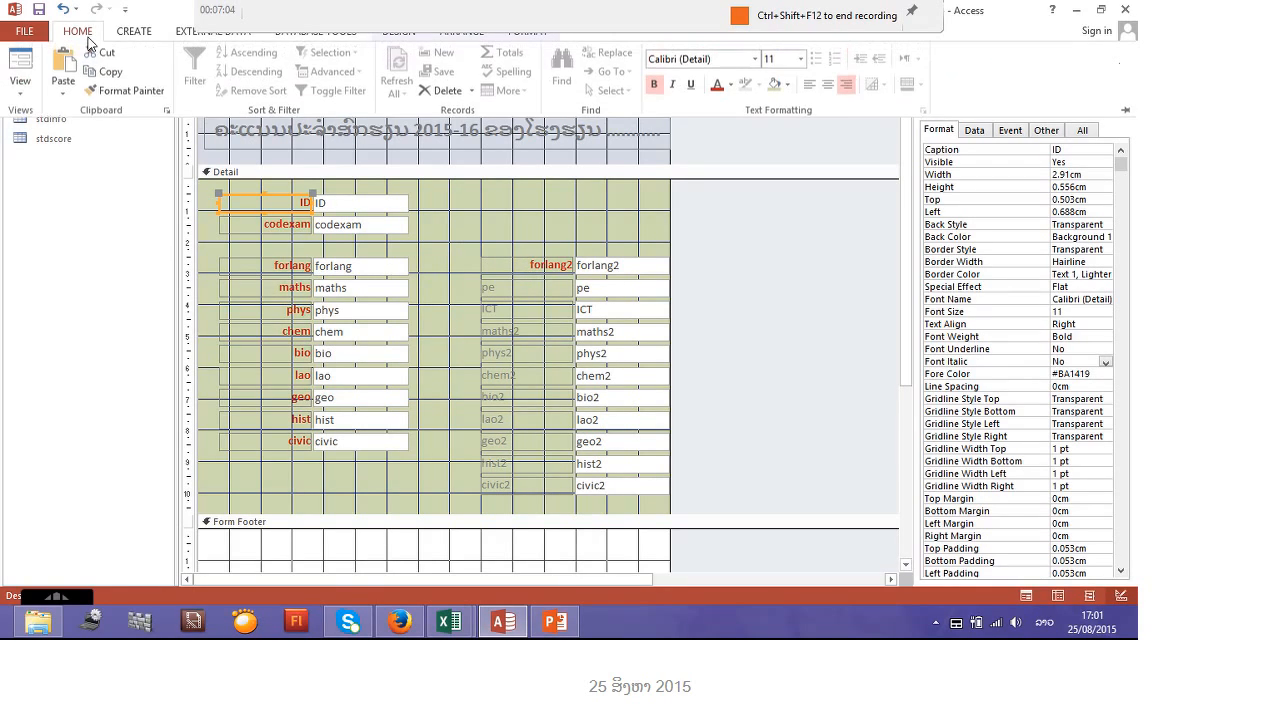
pyautogui.click(125, 93)
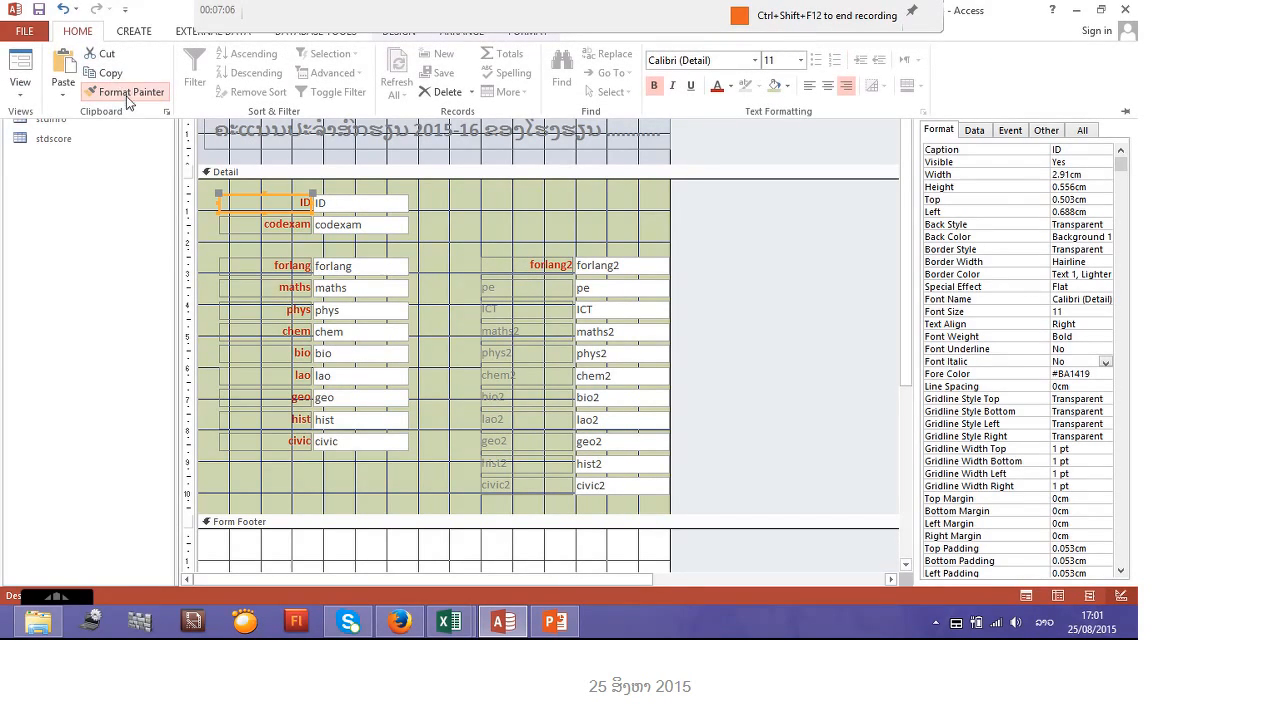
pyautogui.click(535, 294)
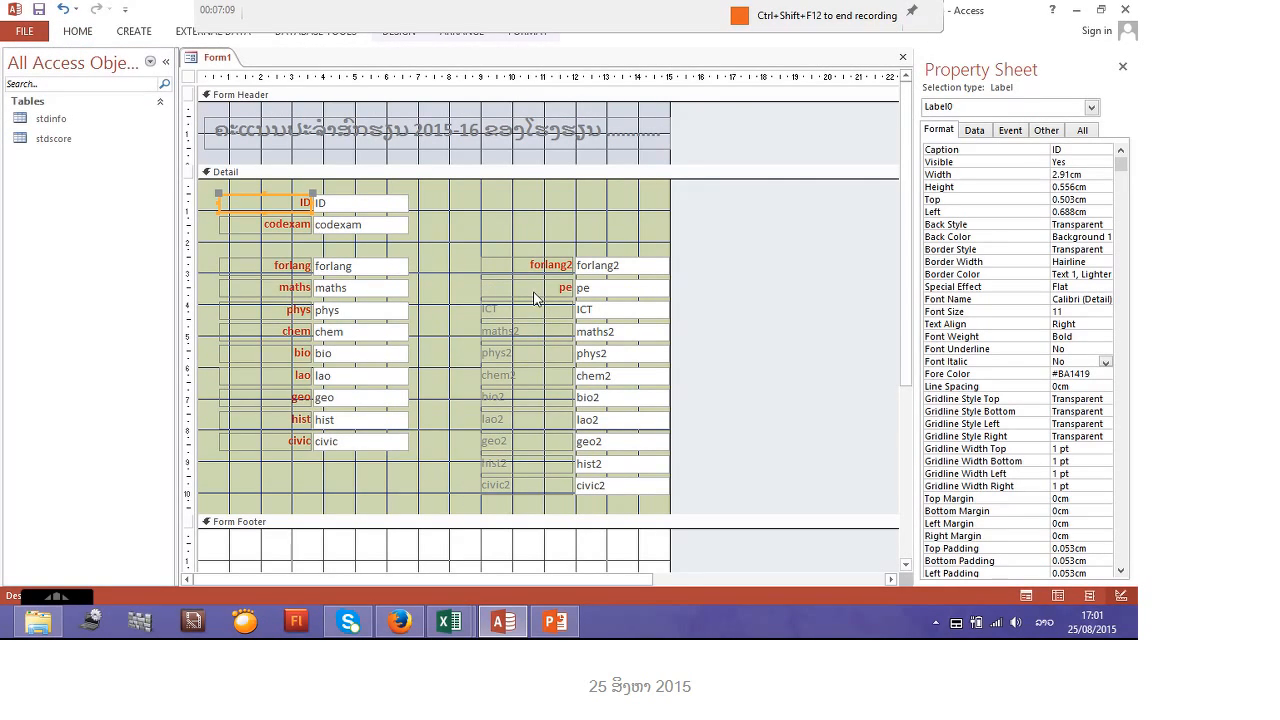
pyautogui.click(76, 34)
pyautogui.click(125, 91)
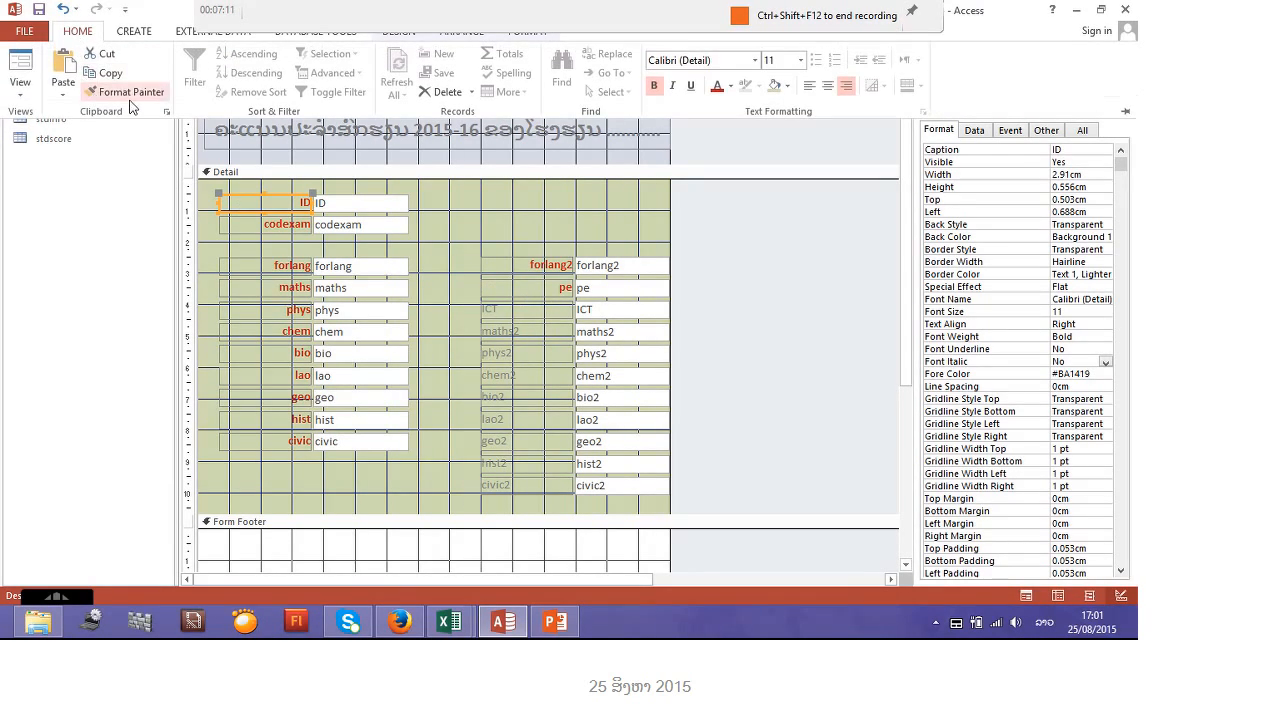
pyautogui.click(505, 310)
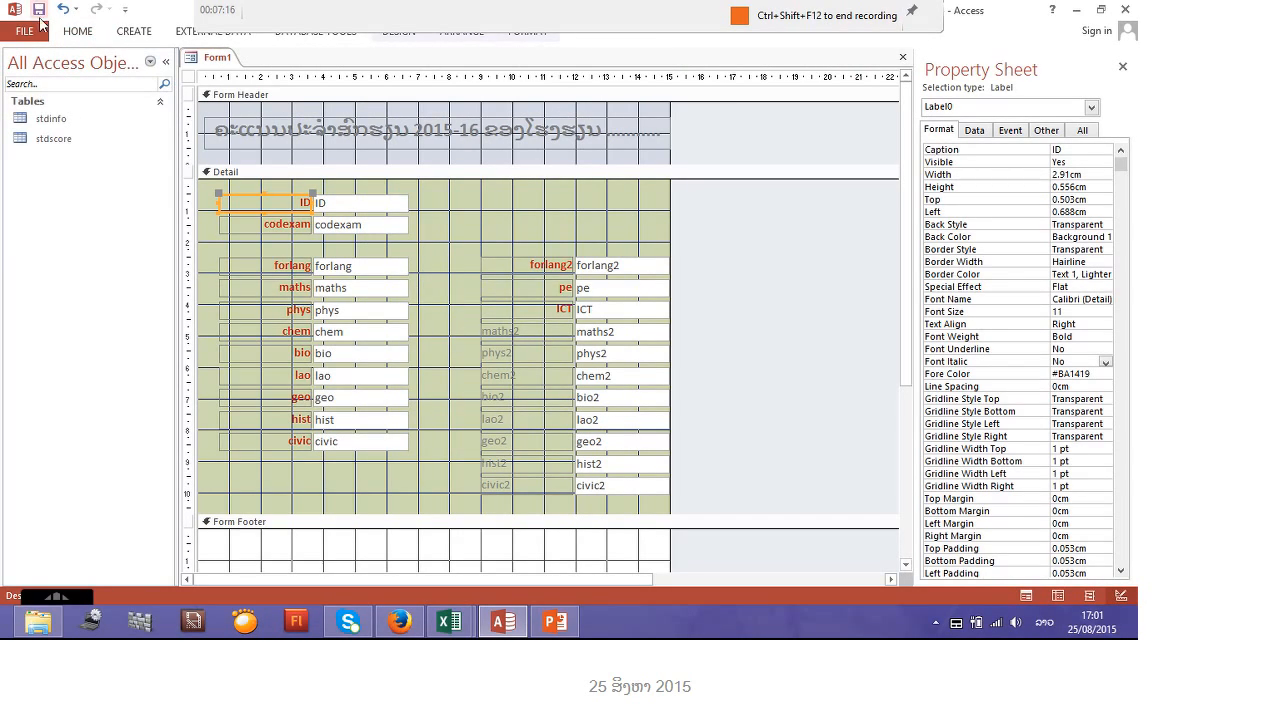
pyautogui.click(76, 34)
pyautogui.click(125, 91)
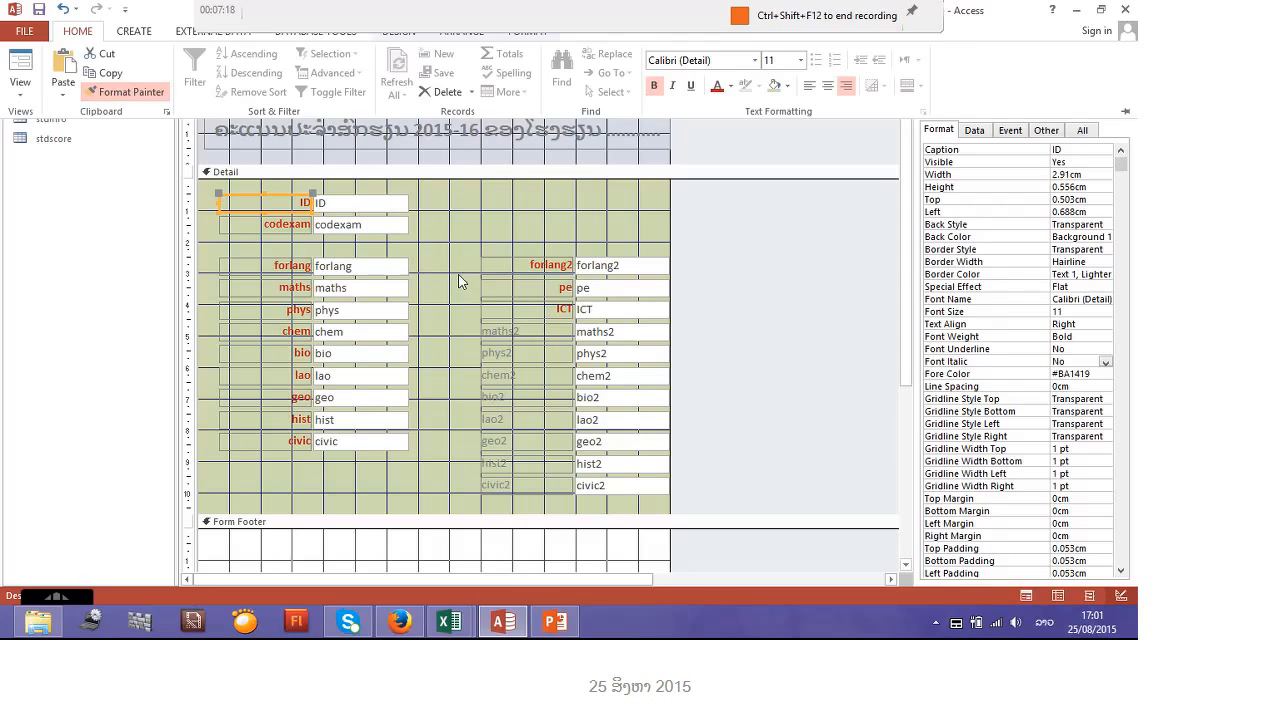
pyautogui.click(541, 335)
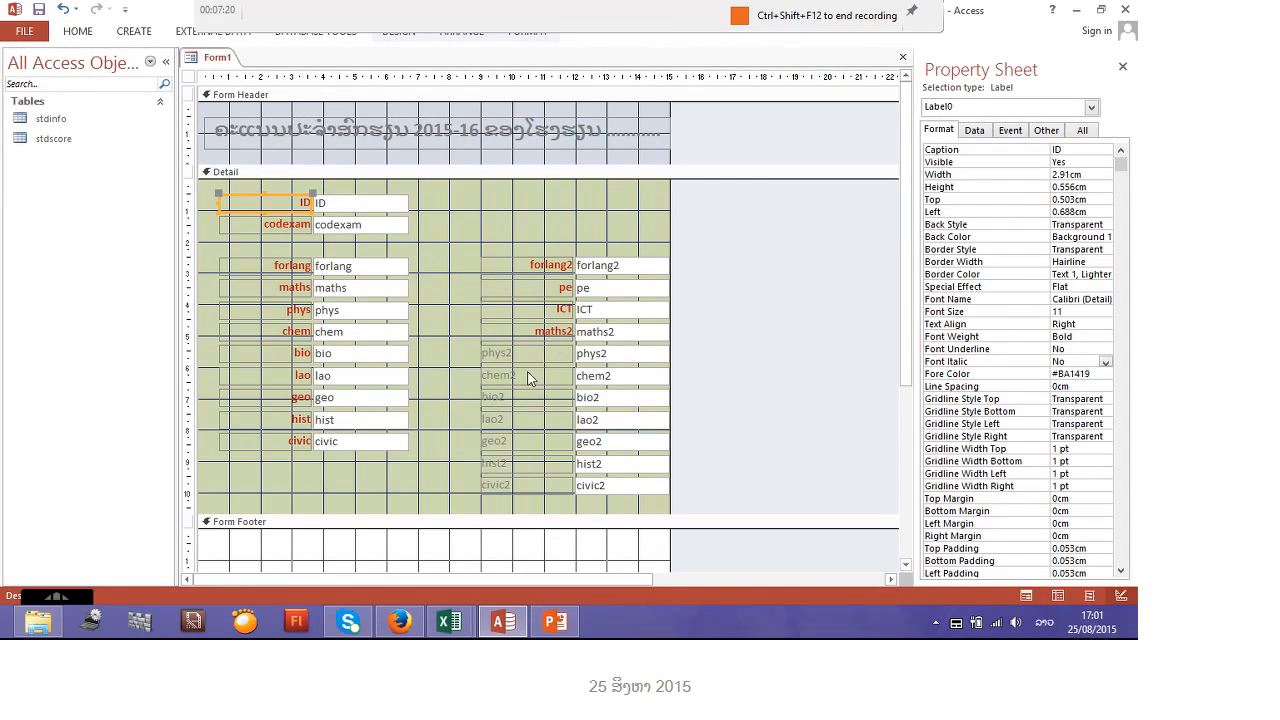
# Set the text alignment of the remaining second-column labels, from phys2 to civic2, to Right
pyautogui.click(460, 507)
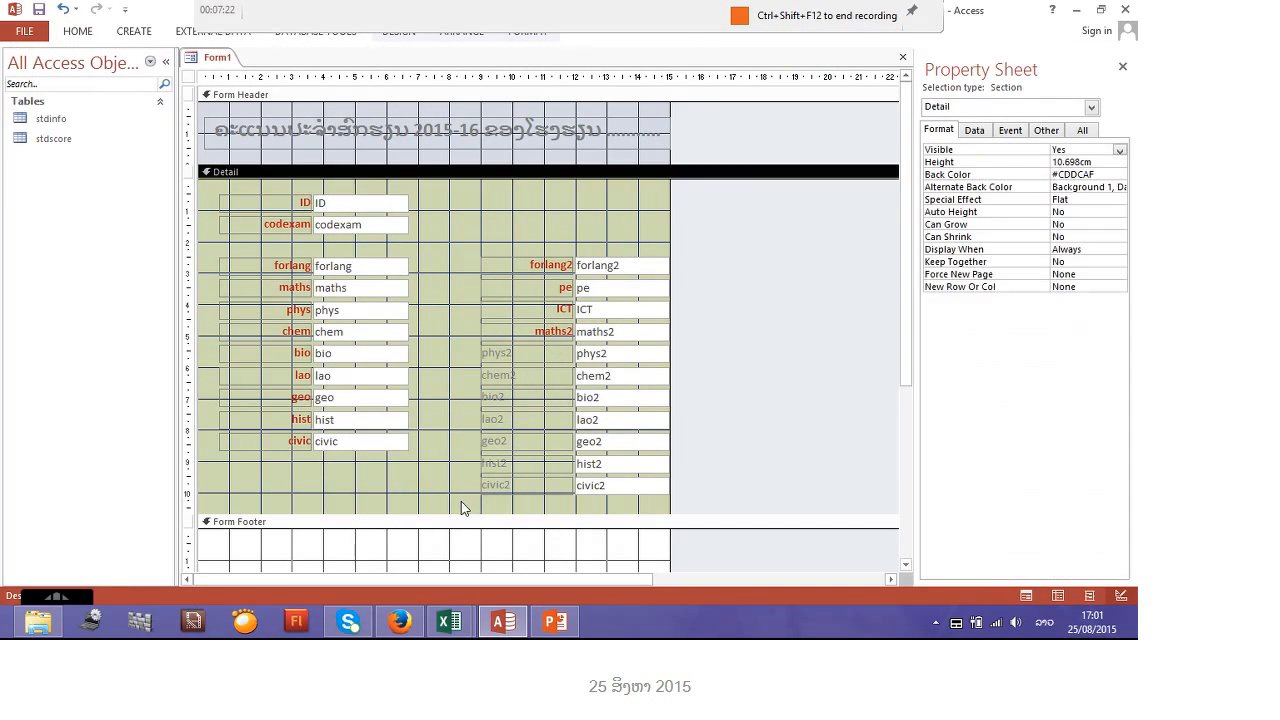
pyautogui.moveTo(461, 501); pyautogui.dragTo(549, 356)
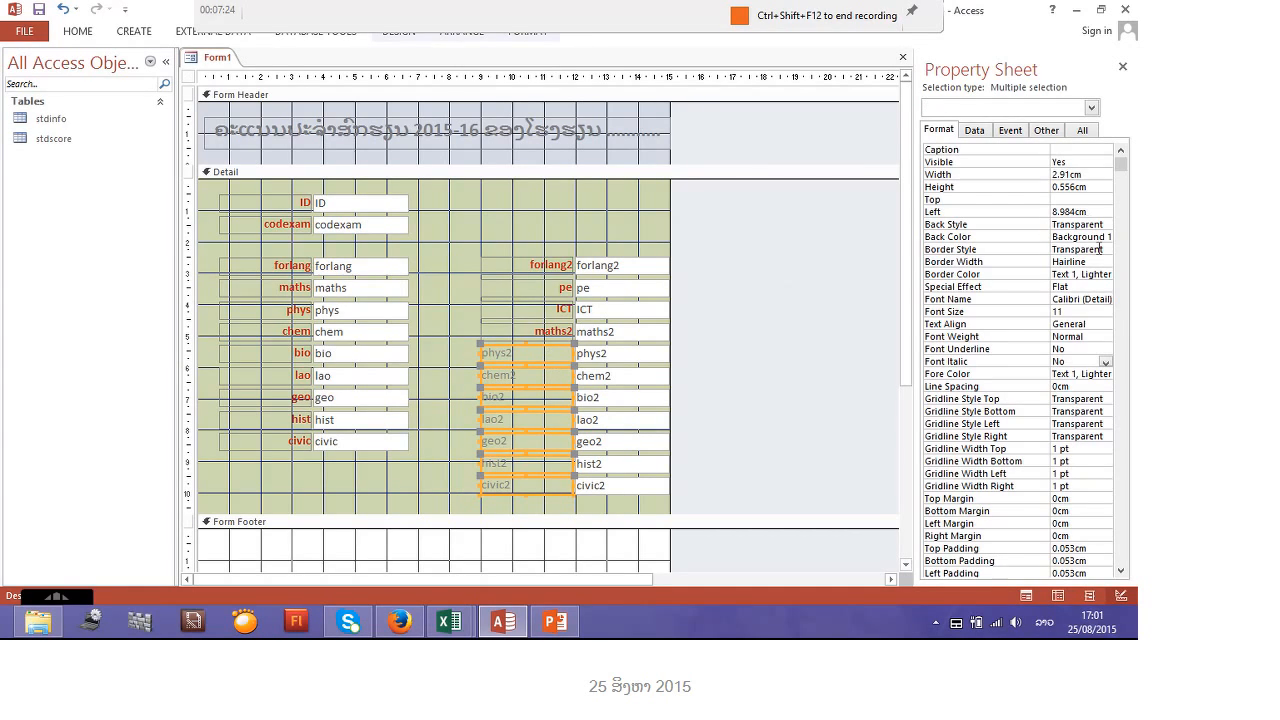
pyautogui.click(1095, 322)
pyautogui.click(1105, 324)
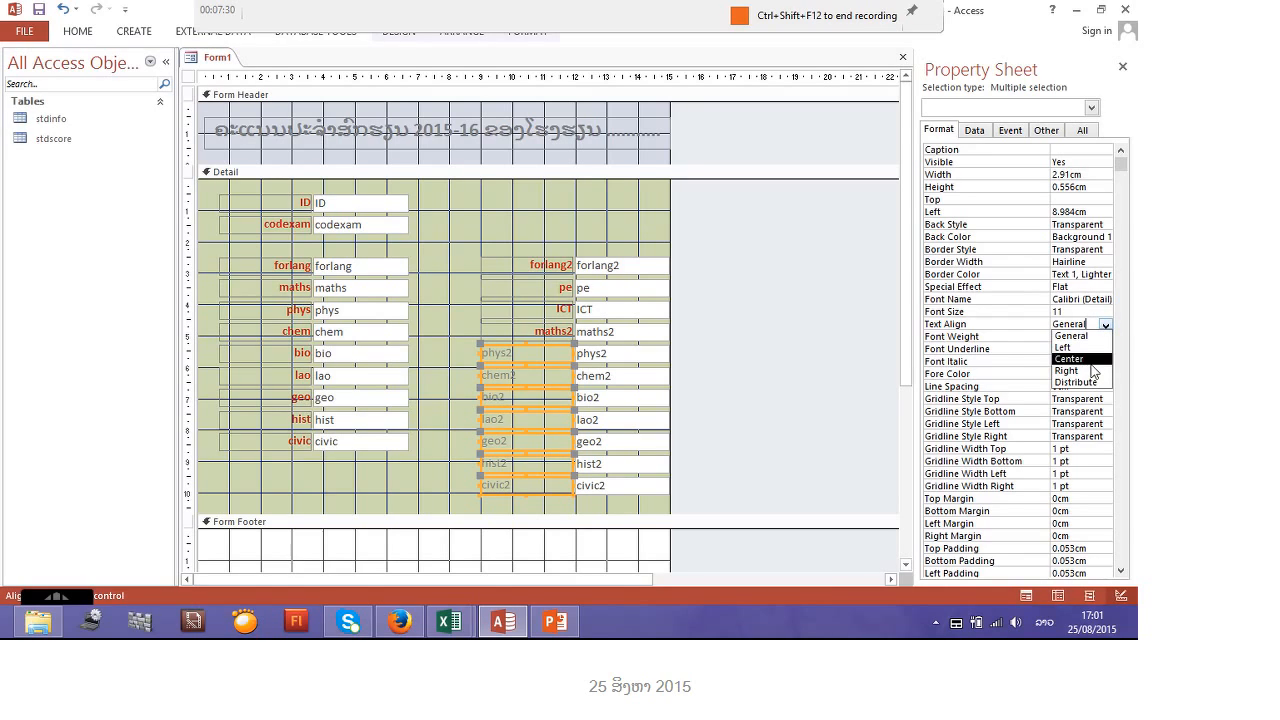
pyautogui.click(1093, 371)
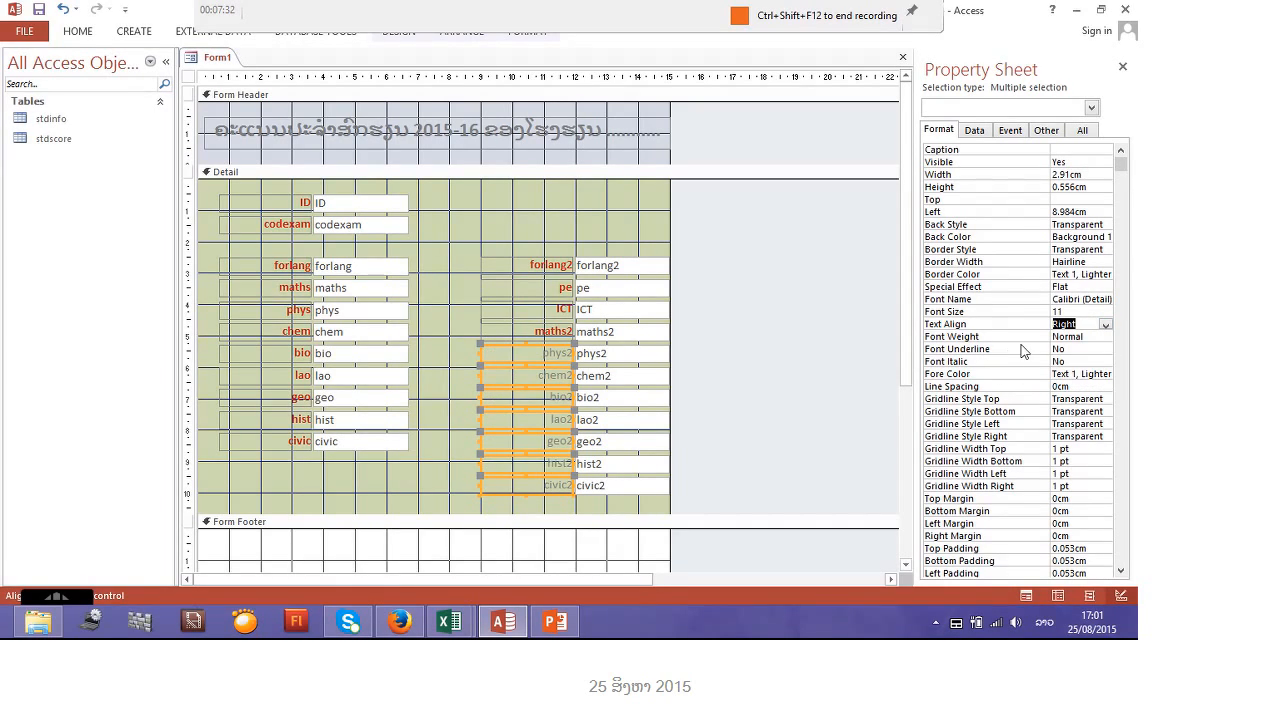
# Make the labels from phys2 to civic2 bold with the dark red font color #BA1419
pyautogui.click(82, 32)
pyautogui.click(716, 92)
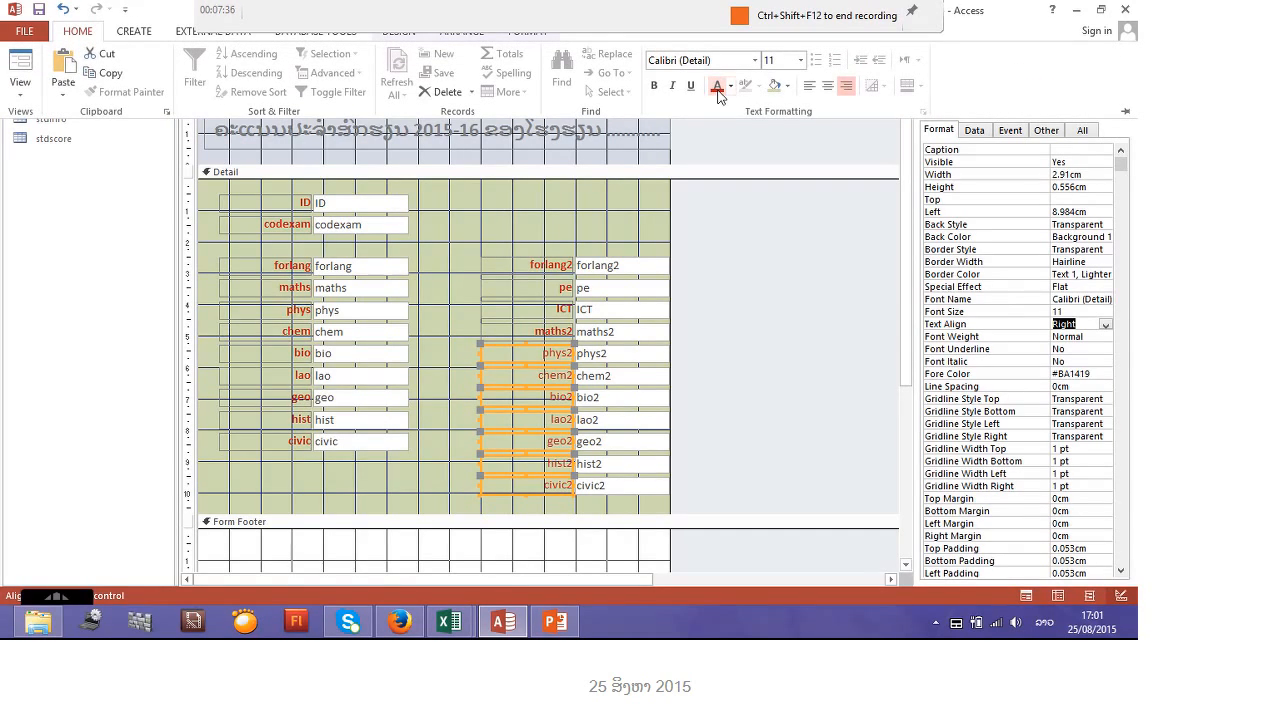
pyautogui.click(655, 86)
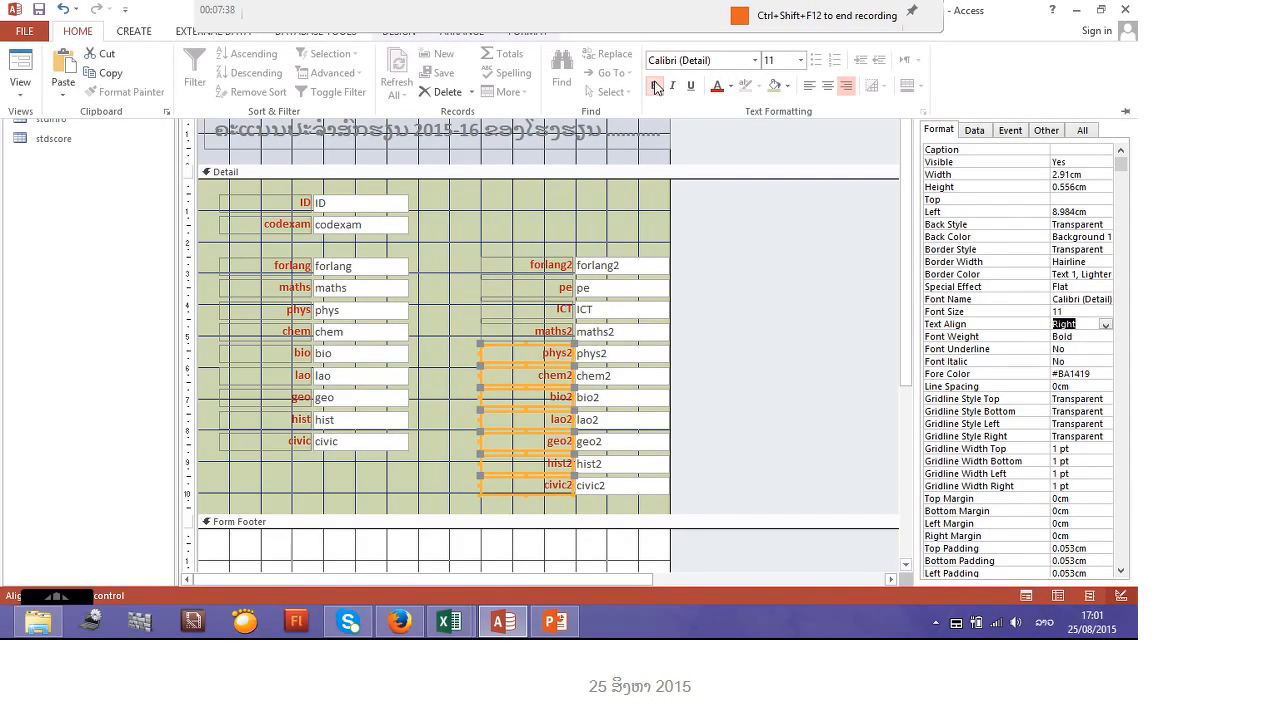
pyautogui.click(550, 219)
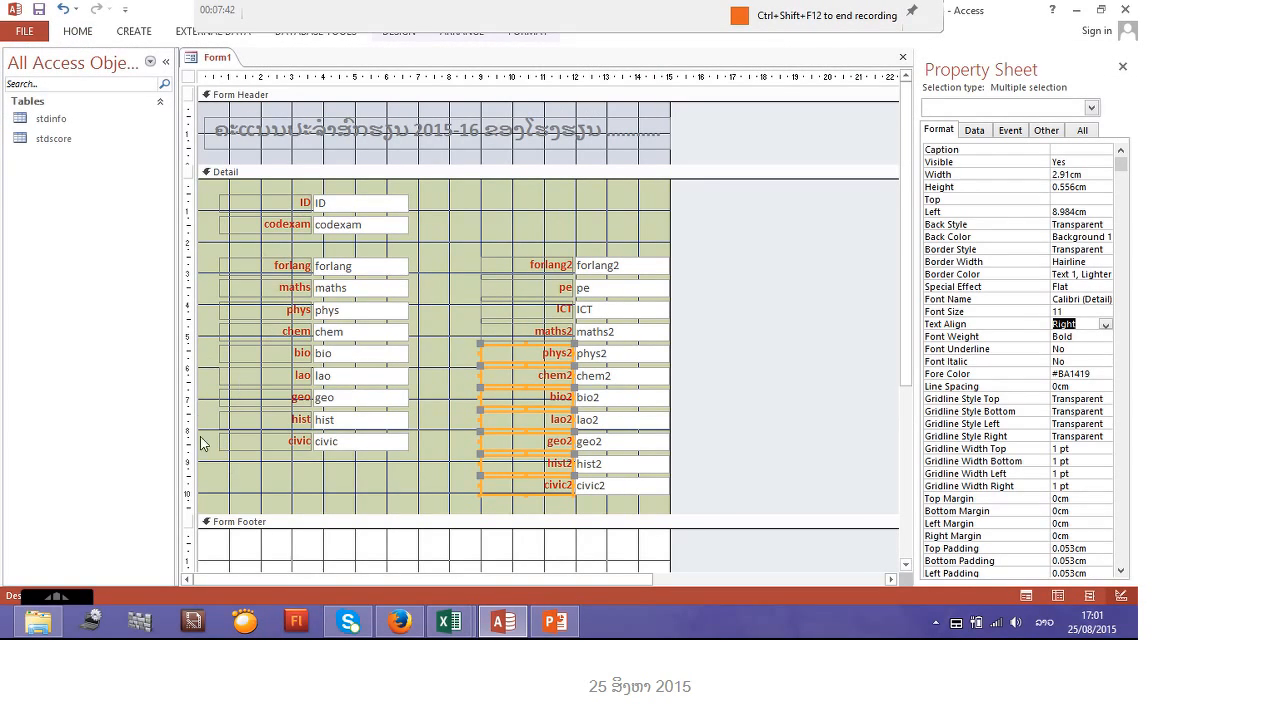
# Replace the ID label's caption with the Lao text ລຳດັບ
pyautogui.click(304, 202)
pyautogui.doubleClick(304, 202)
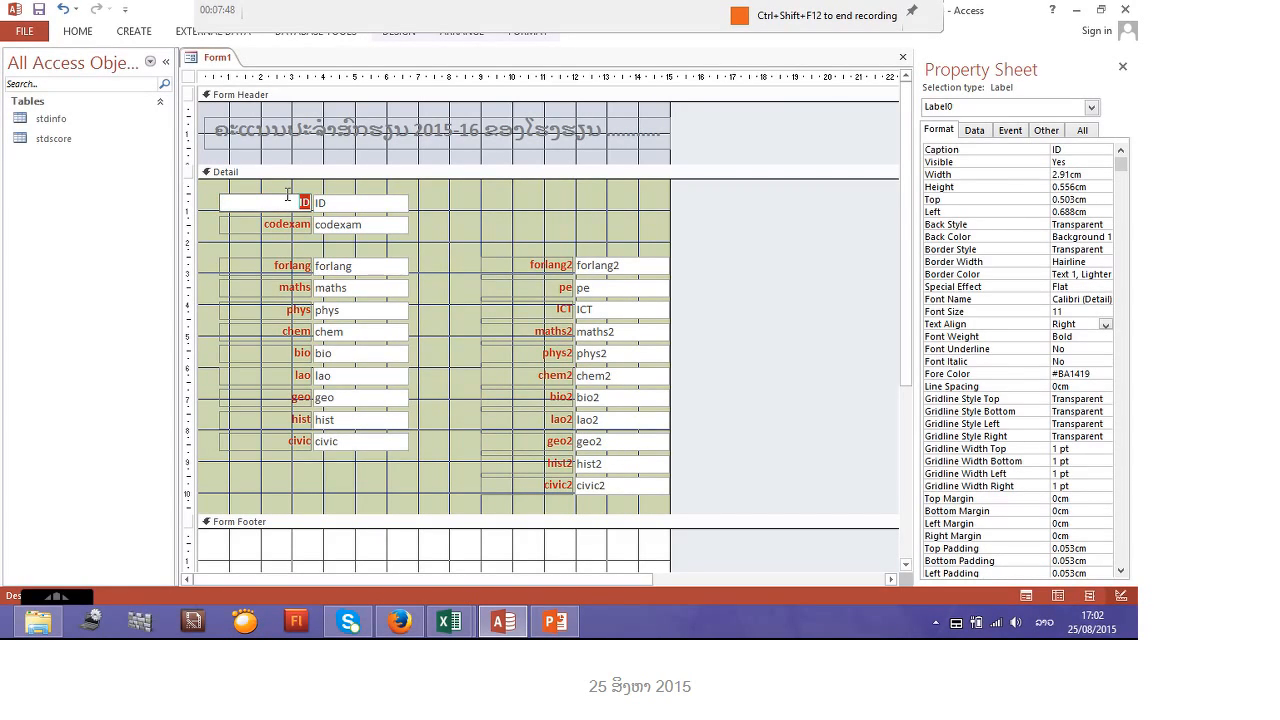
pyautogui.write('ບົງ')
pyautogui.press('BackSpace')
pyautogui.press('BackSpace')
pyautogui.press('BackSpace')
pyautogui.write('ລະຫັບ')
# Replace the codexam label's caption with the Lao text ລະຫັດລັບ
pyautogui.click(288, 224)
pyautogui.click(288, 225)
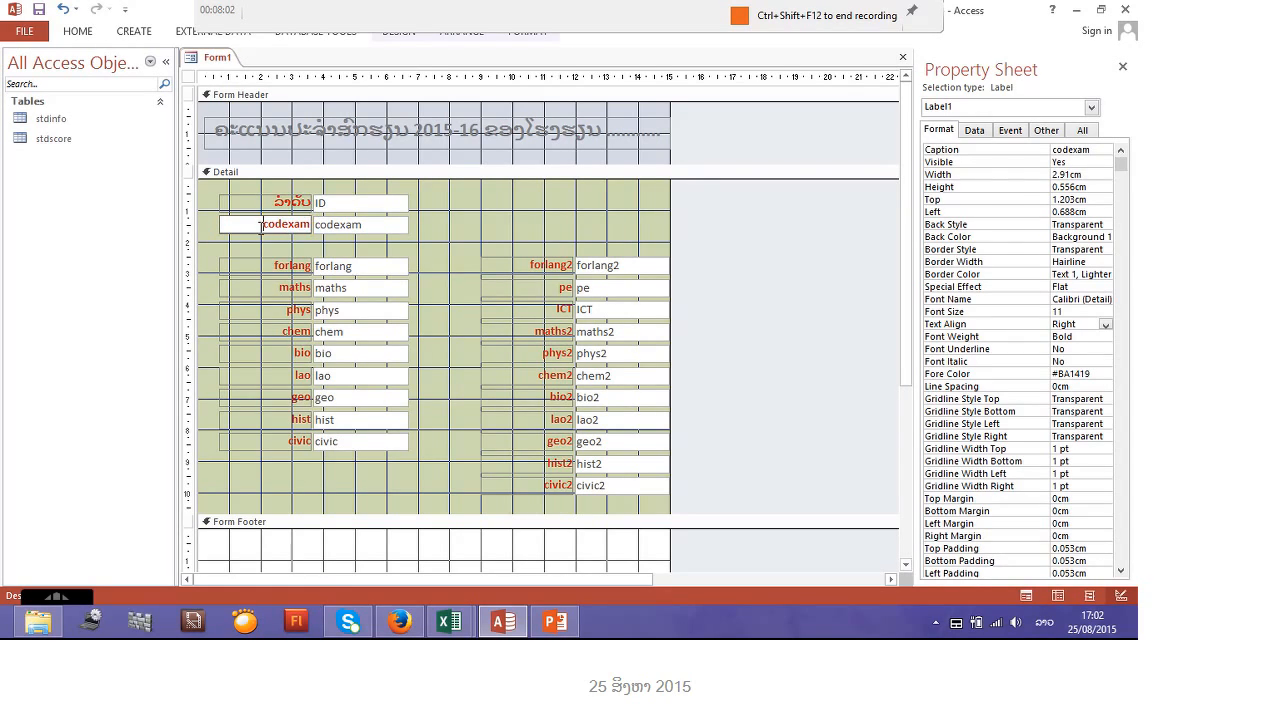
pyautogui.moveTo(262, 225); pyautogui.dragTo(309, 224)
pyautogui.write('ລະຫັດລັບ')
# Replace the forlang label's caption with the Lao text ພາສາຕ່າງປະເທດ
pyautogui.click(306, 266)
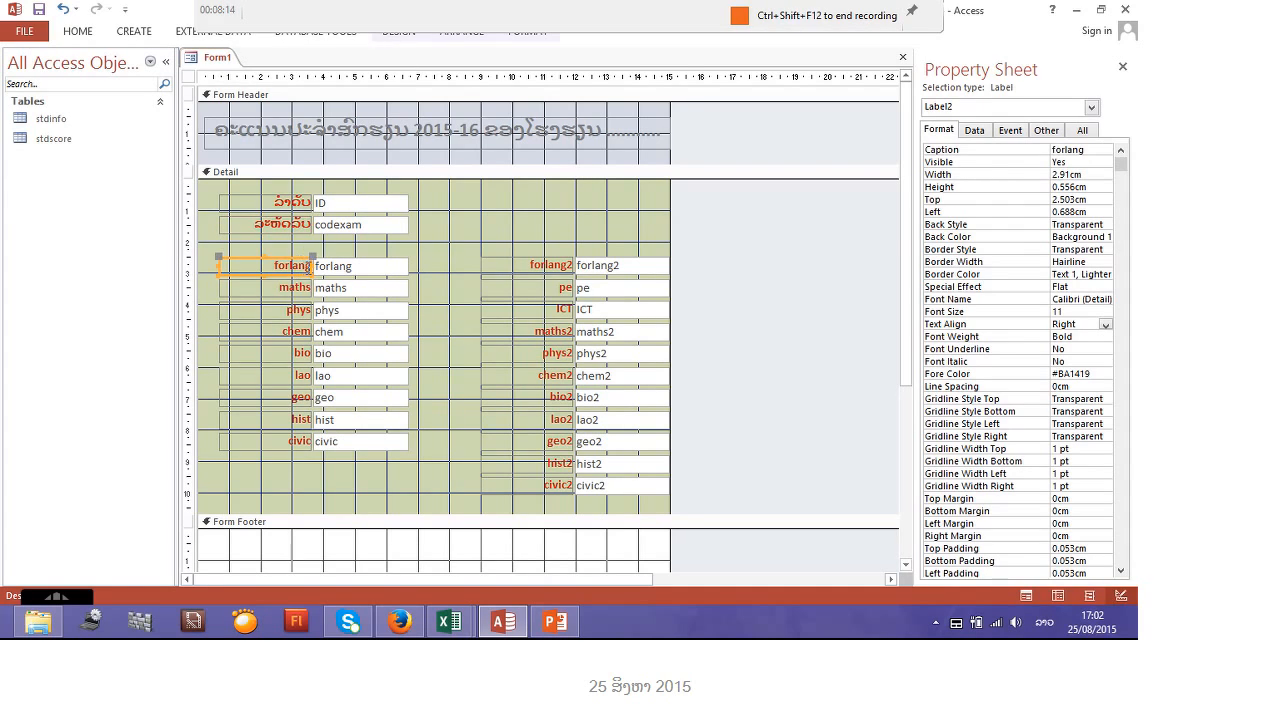
pyautogui.moveTo(275, 266); pyautogui.dragTo(315, 278)
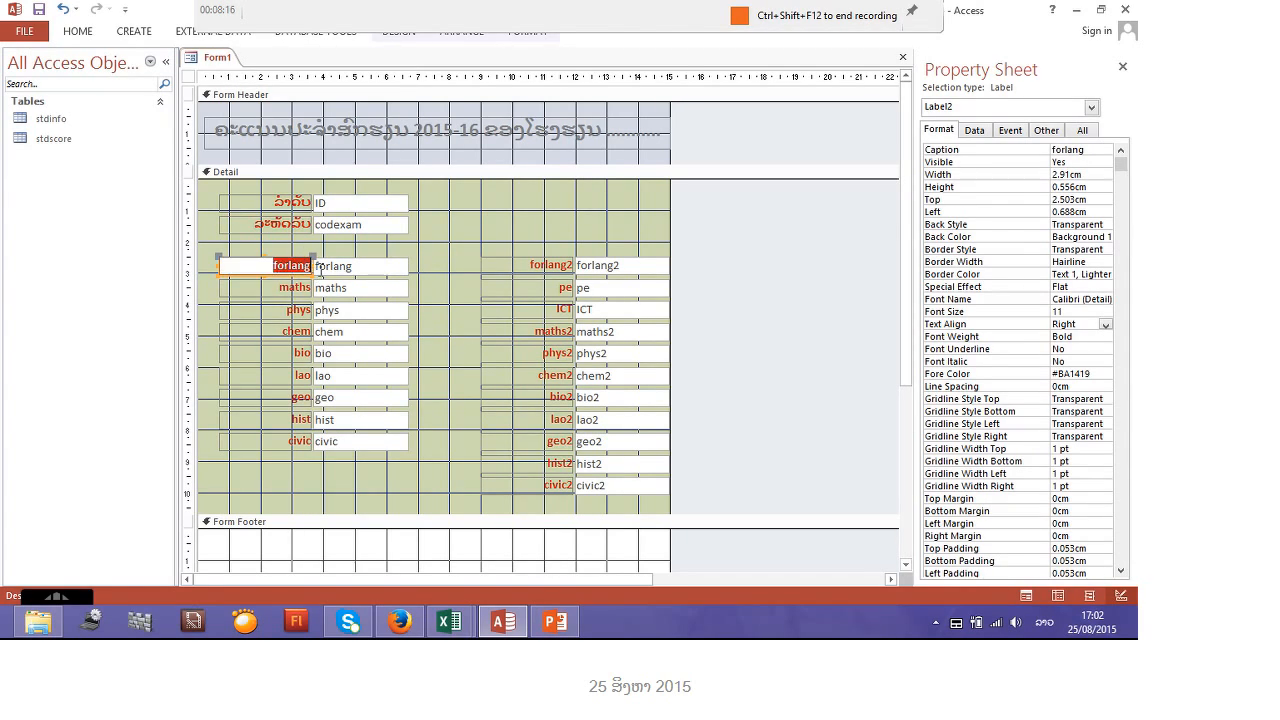
pyautogui.write('ພາ')
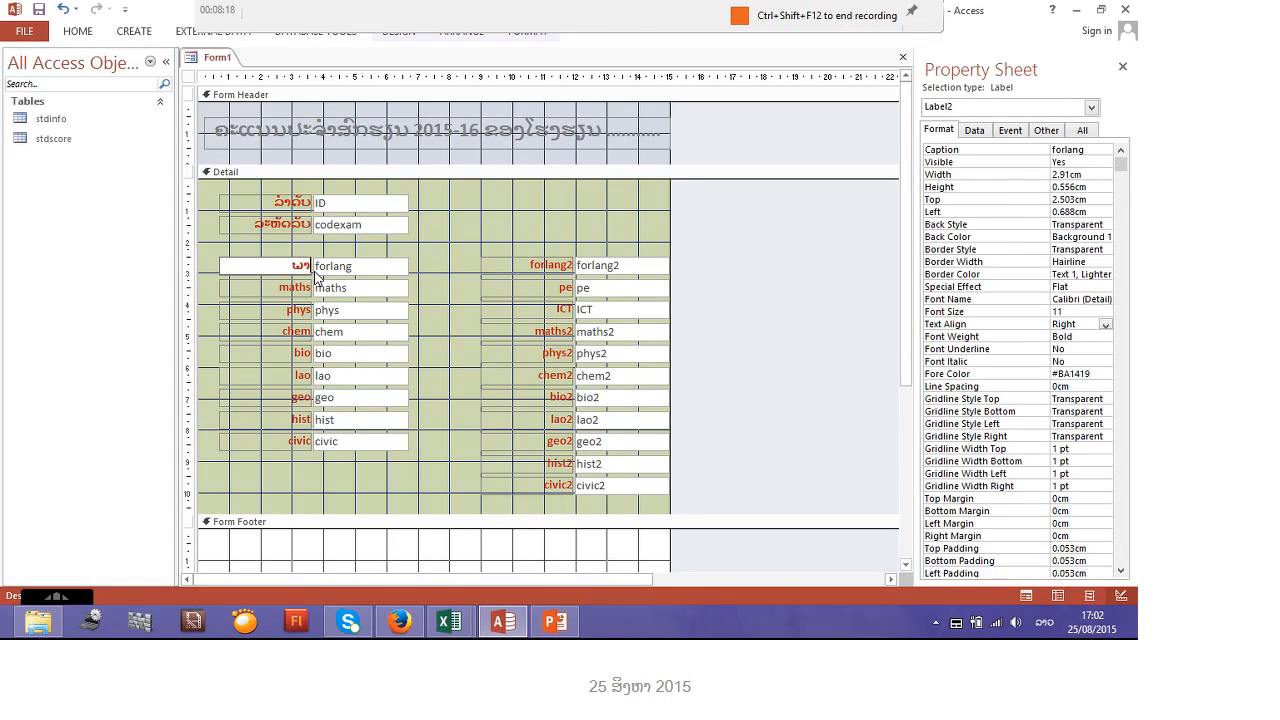
pyautogui.write('ສາຕ່າງປະເທດ')
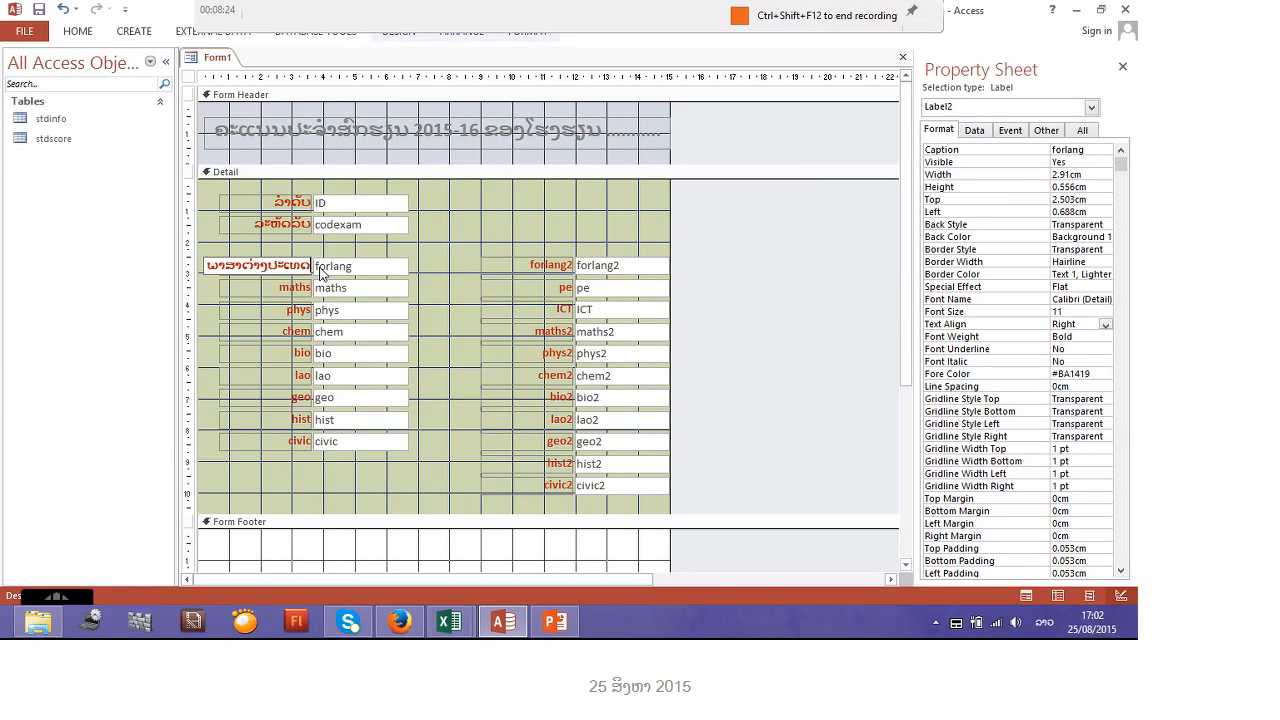
# Replace the maths label's caption with the Lao text ຄະນິດສາດ
pyautogui.click(290, 287)
pyautogui.click(284, 286)
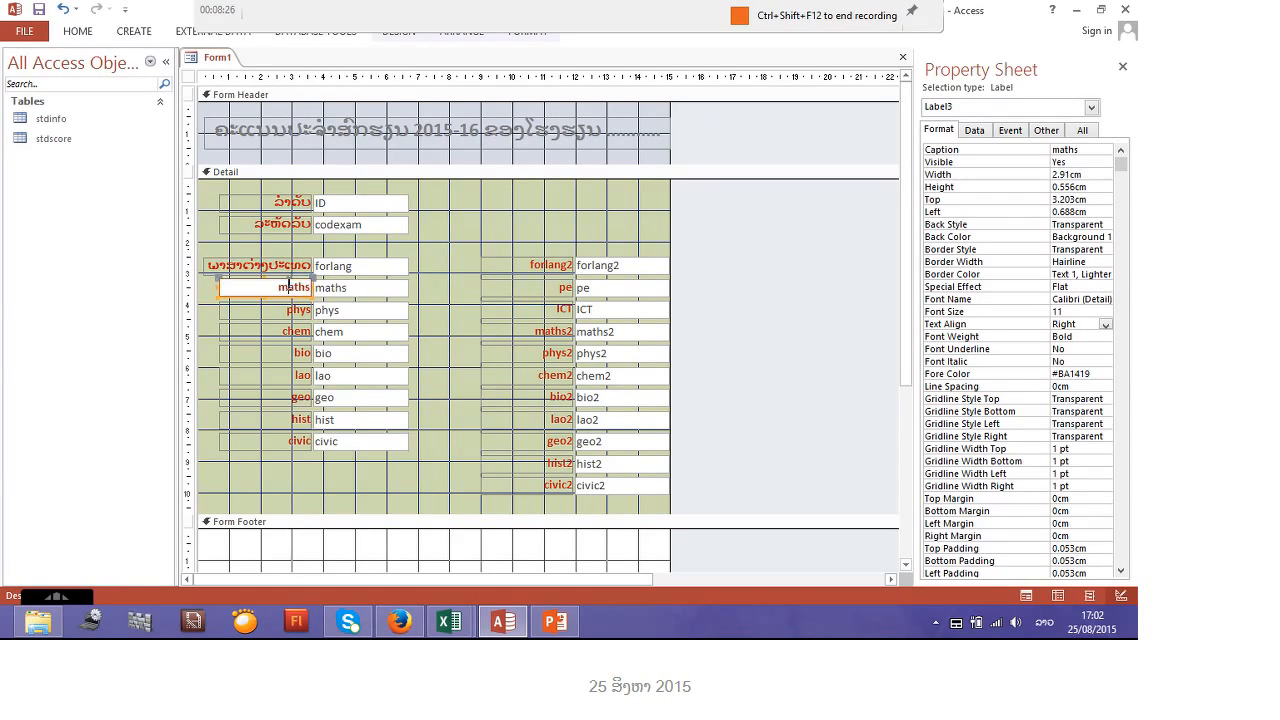
pyautogui.doubleClick(284, 287)
pyautogui.write('ຄະນິດສາດ')
# Replace the phys label's caption with the Lao text ຟີຊິກສາດ
pyautogui.click(292, 310)
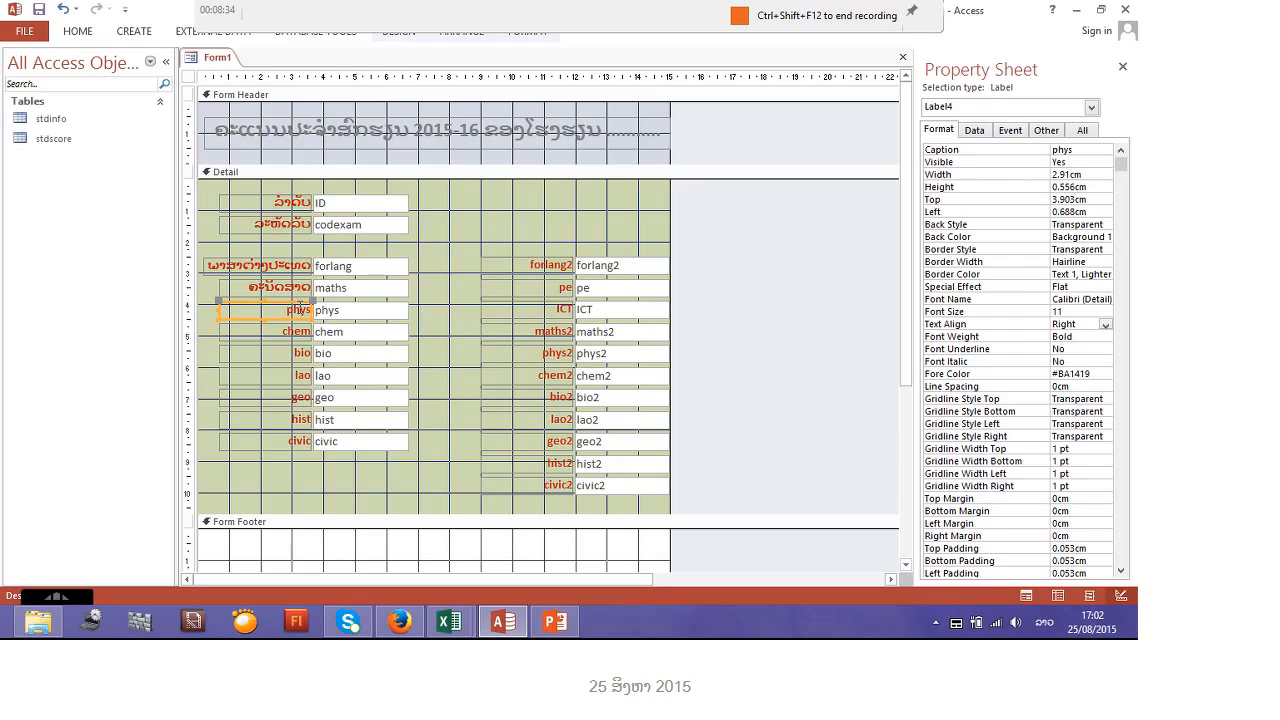
pyautogui.doubleClick(290, 310)
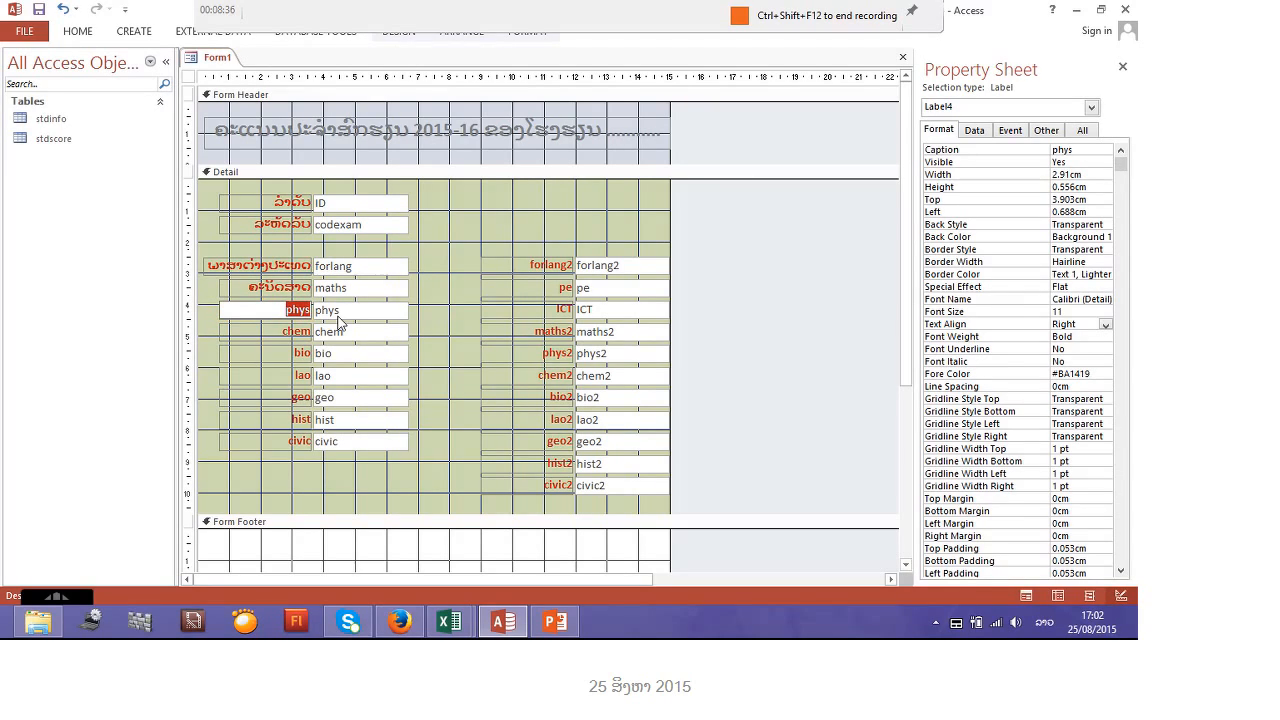
pyautogui.write('ຟ')
pyautogui.press('BackSpace')
pyautogui.write('ໃ')
pyautogui.press('BackSpace')
pyautogui.write('ພີຊິກສາດ')
# Replace the chem label's caption with ເຄມີສາດ and the bio label's caption with ຊີວະສາດ
pyautogui.click(296, 331)
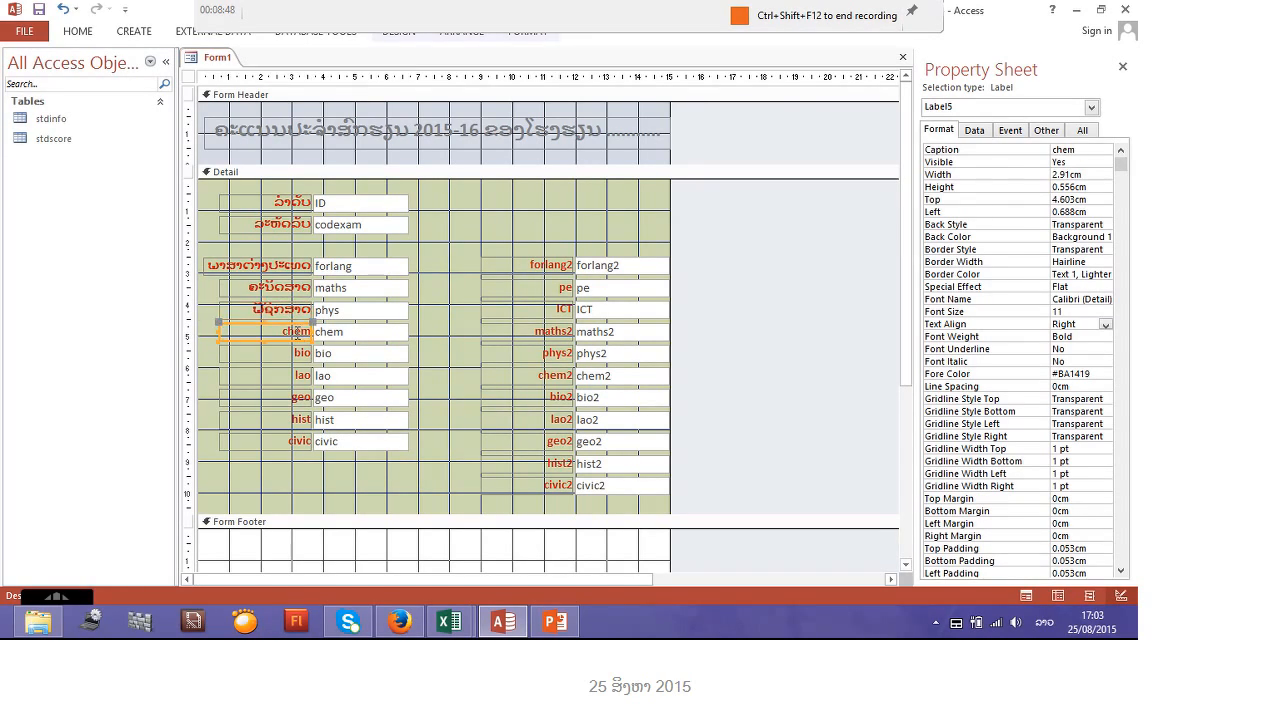
pyautogui.doubleClick(296, 331)
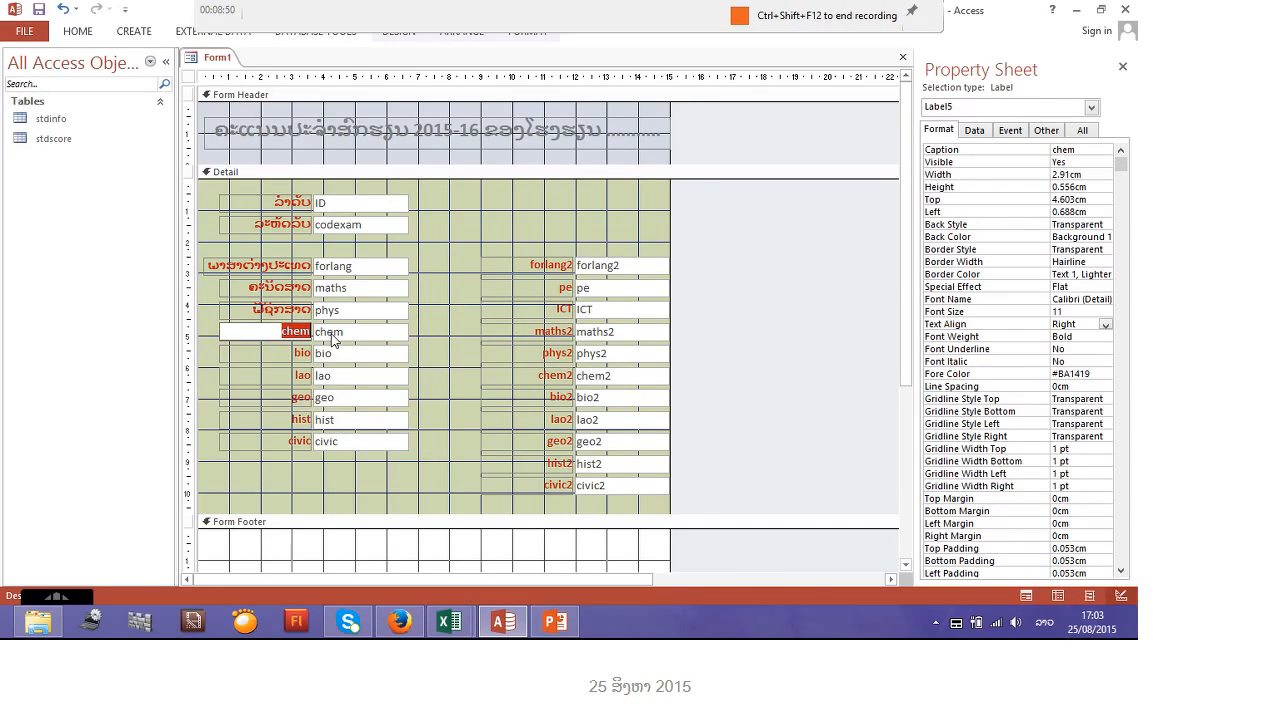
pyautogui.write('ເຄມີສາດ')
pyautogui.click(296, 352)
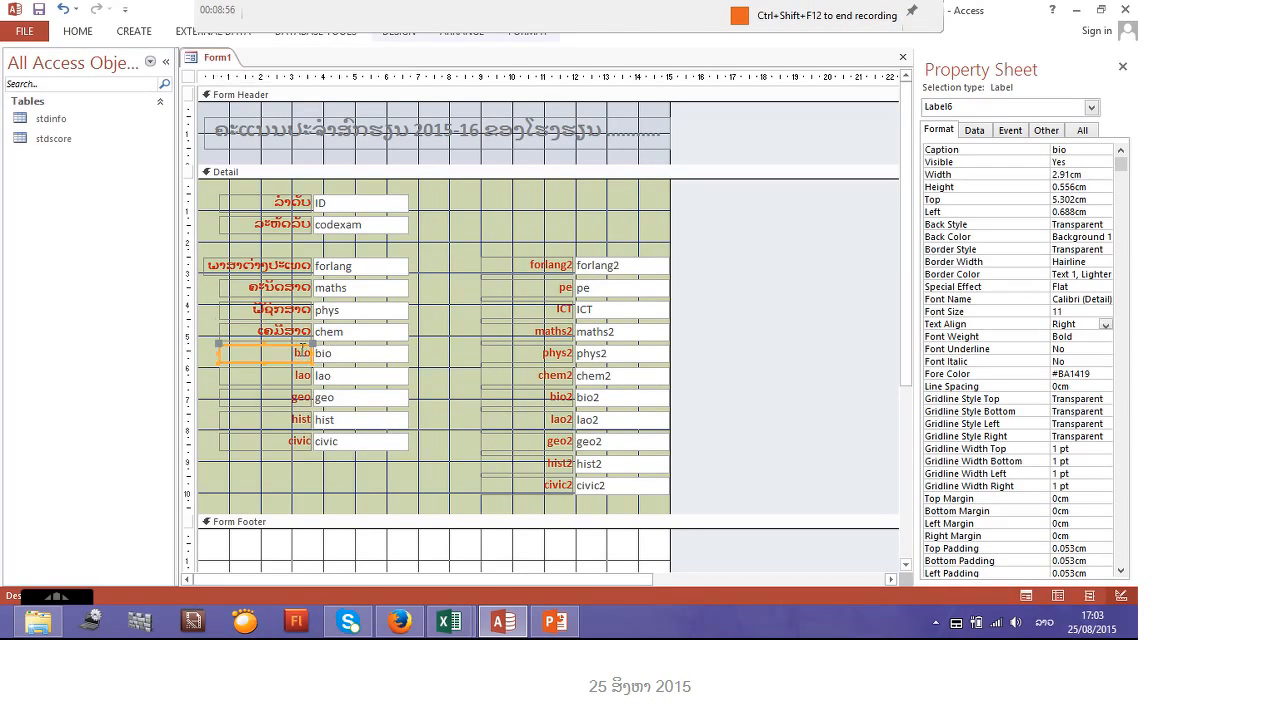
pyautogui.moveTo(291, 352); pyautogui.dragTo(316, 350)
pyautogui.write('ຊ')
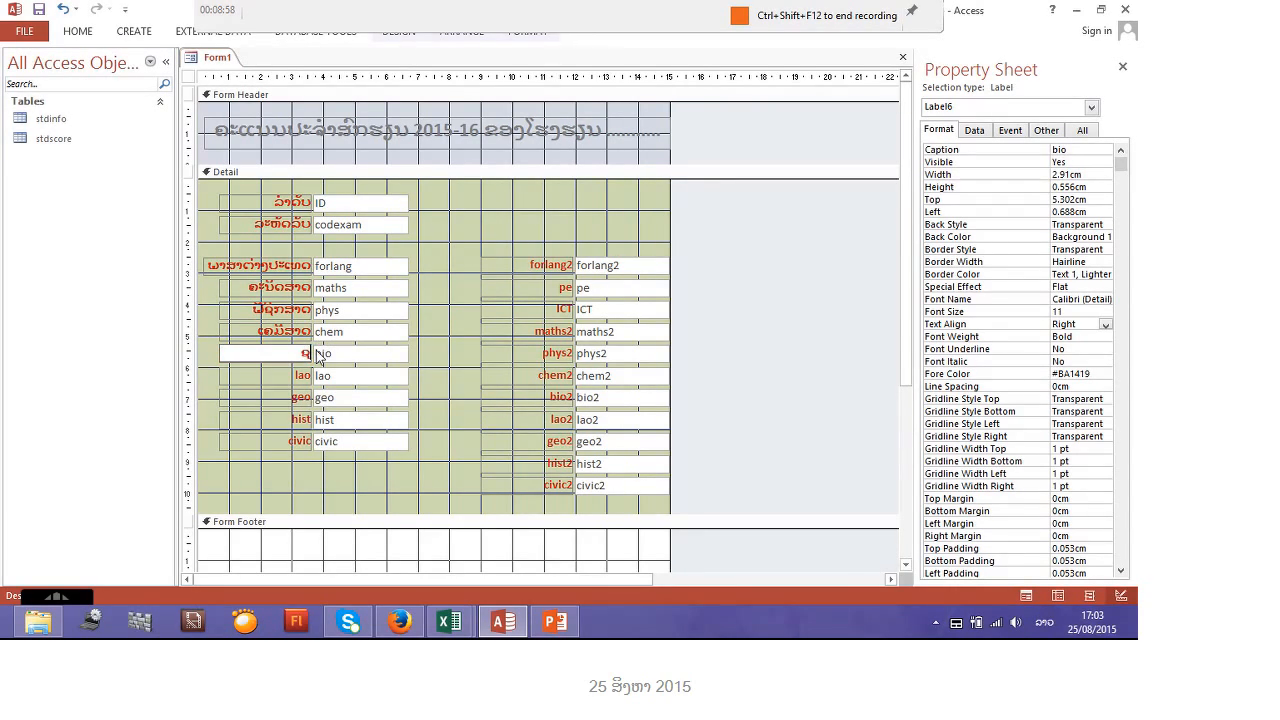
pyautogui.write('ີວະສາດ')
# Replace the lao label's caption with ພາສາລາວ-ວ/ດ and the geo label's caption with ພູມສາດ
pyautogui.click(300, 375)
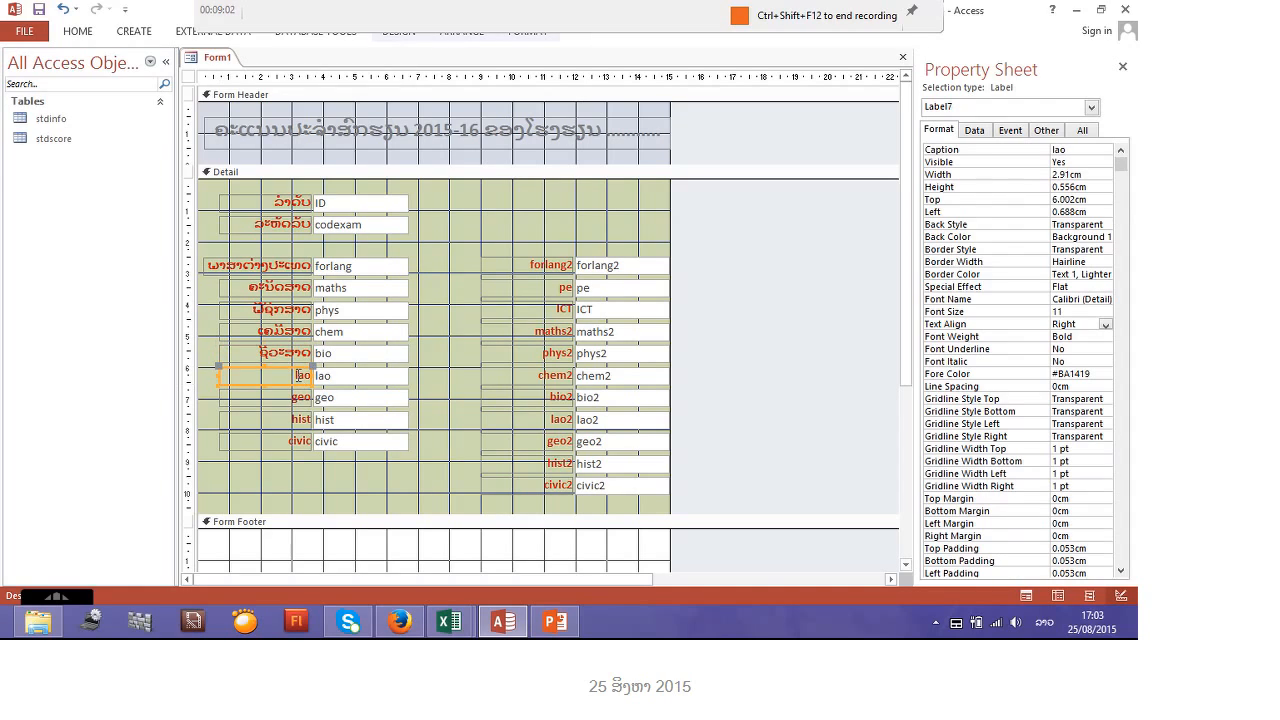
pyautogui.moveTo(291, 375); pyautogui.dragTo(314, 376)
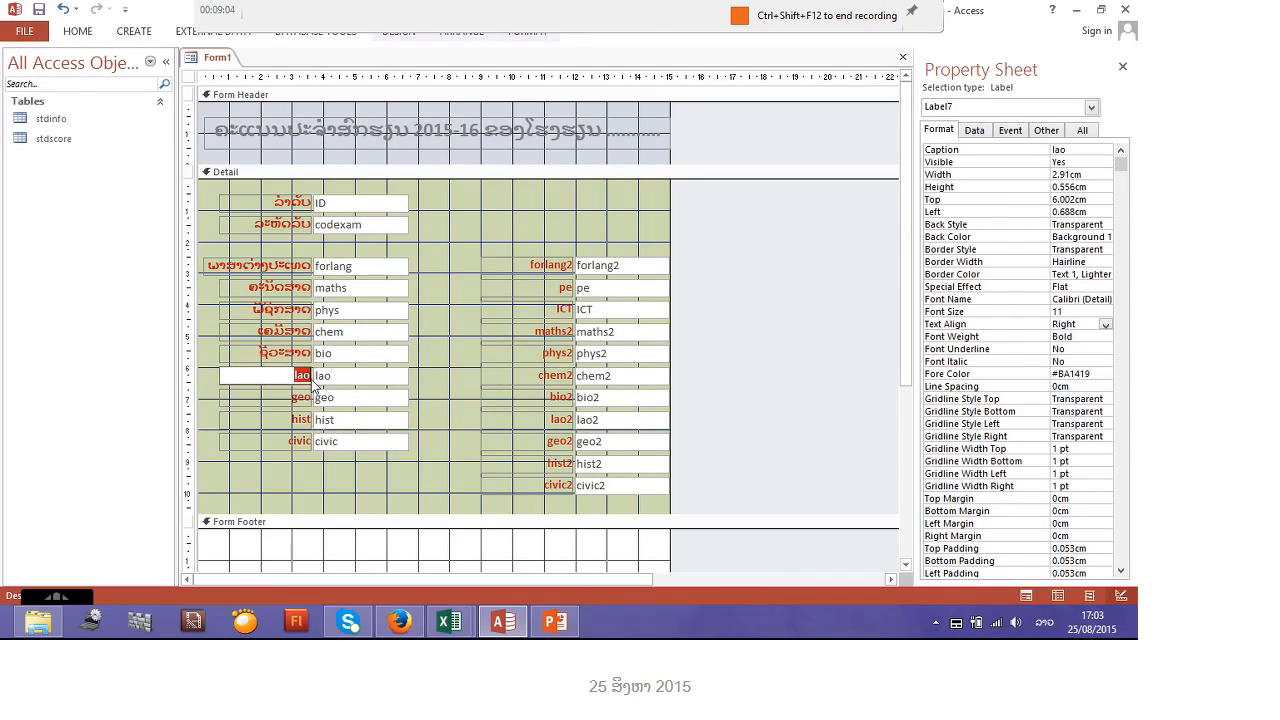
pyautogui.write('ພາສາລາວ-໐/໐')
pyautogui.click(303, 397)
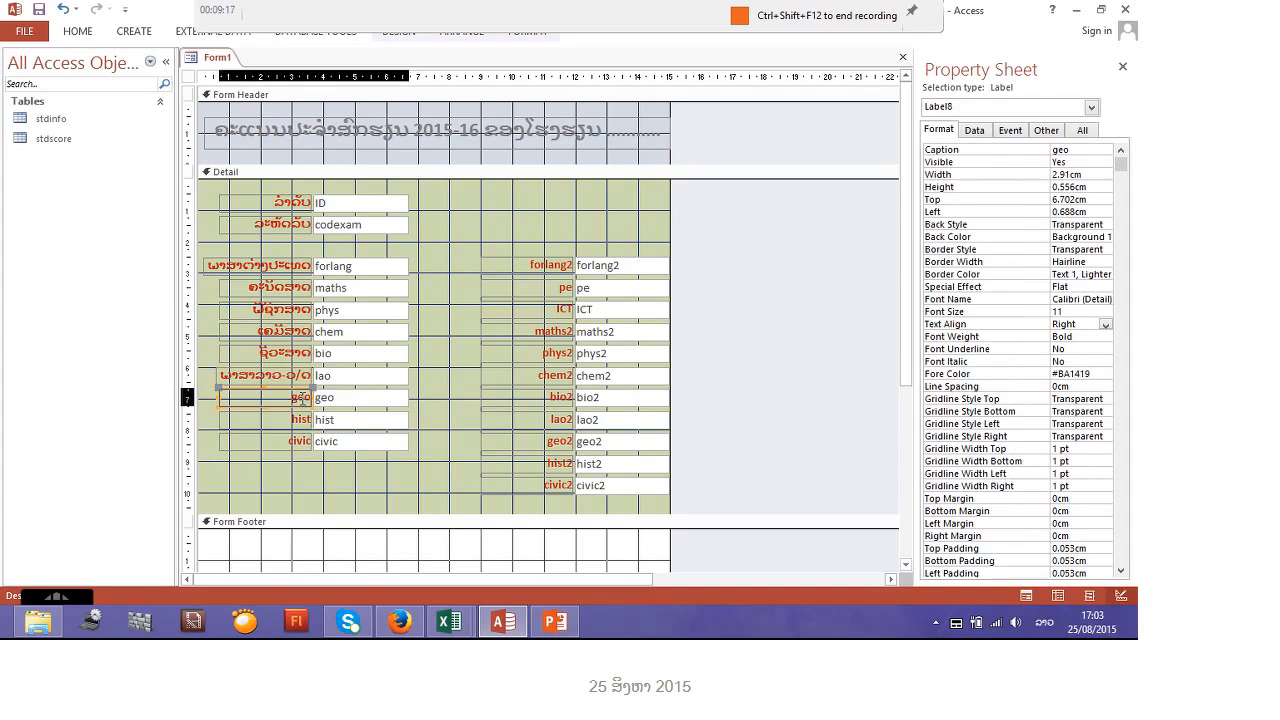
pyautogui.click(303, 397)
pyautogui.doubleClick(302, 397)
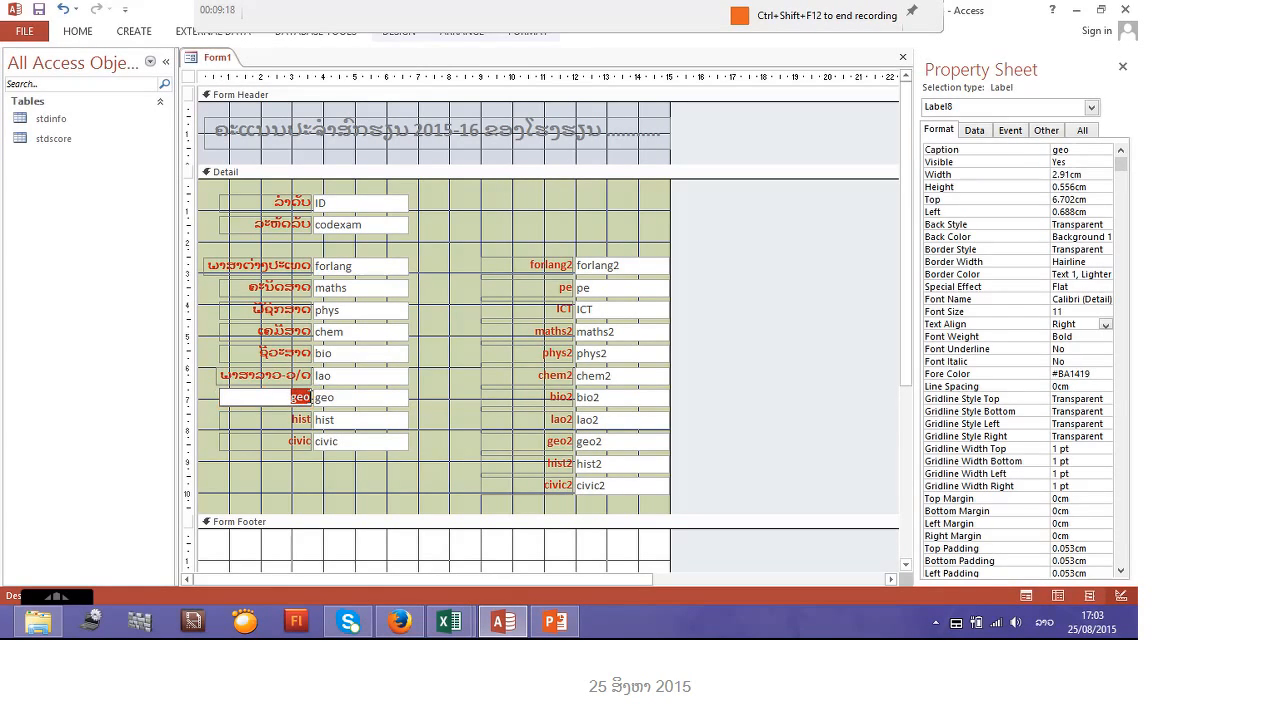
pyautogui.write('ພູມສາດ')
# Replace the hist label's caption with the Lao text ປະຫວັດສາດ
pyautogui.click(308, 420)
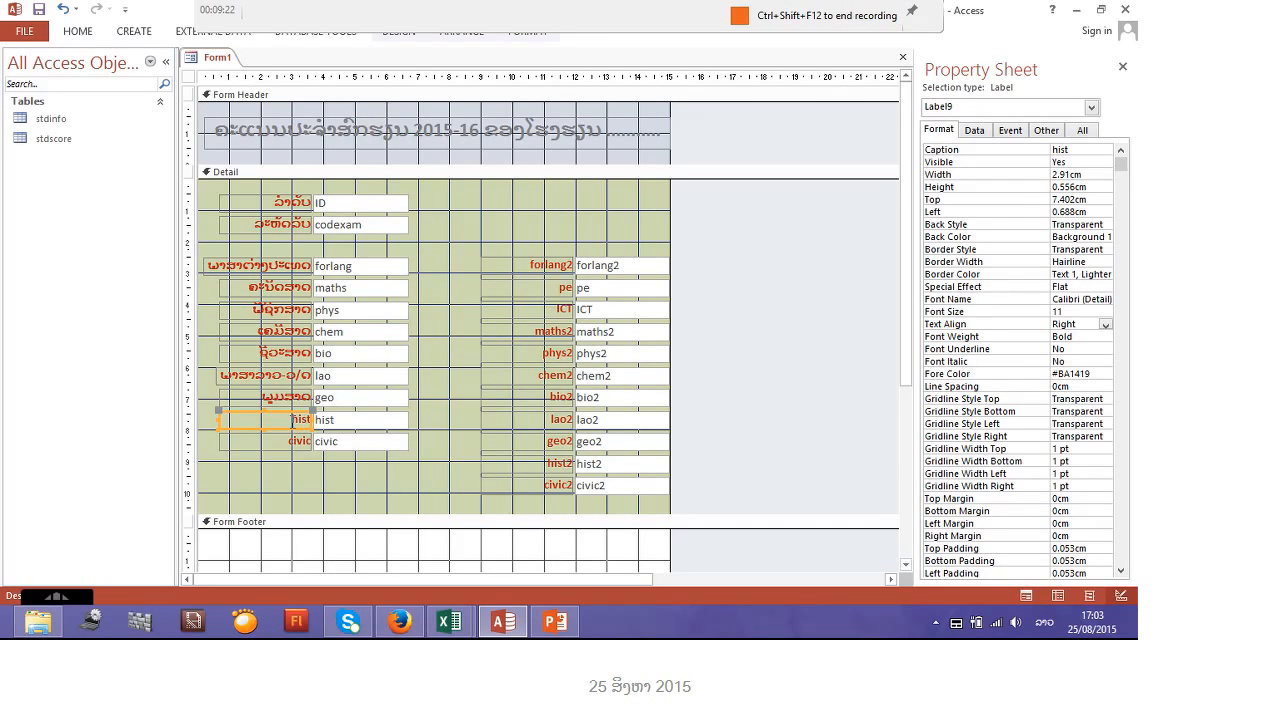
pyautogui.doubleClick(308, 420)
pyautogui.write('ປະ')
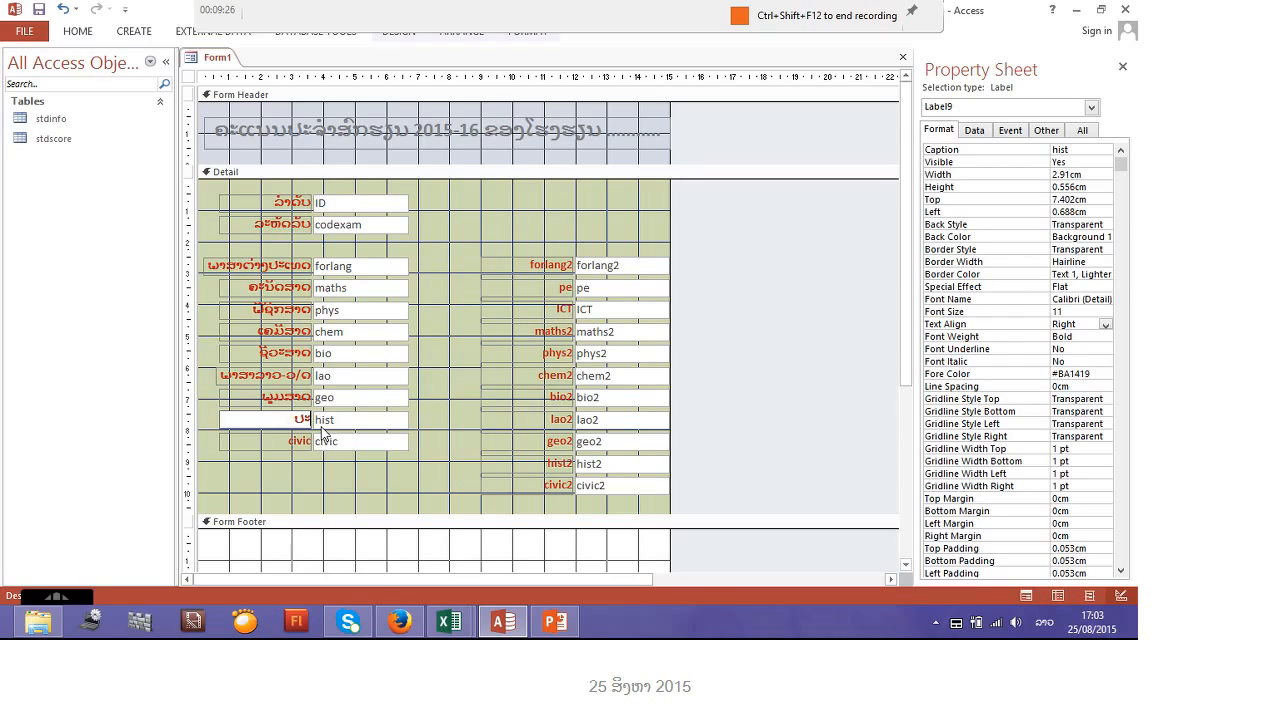
pyautogui.write('ຫວັດສາ')
pyautogui.press('BackSpace')
pyautogui.press('BackSpace')
pyautogui.press('BackSpace')
pyautogui.write('ດສາດ')
# Replace the civic label's caption with the Lao text ສຶກສາພົນລະເມືອງ
pyautogui.click(300, 440)
pyautogui.click(301, 439)
pyautogui.doubleClick(301, 440)
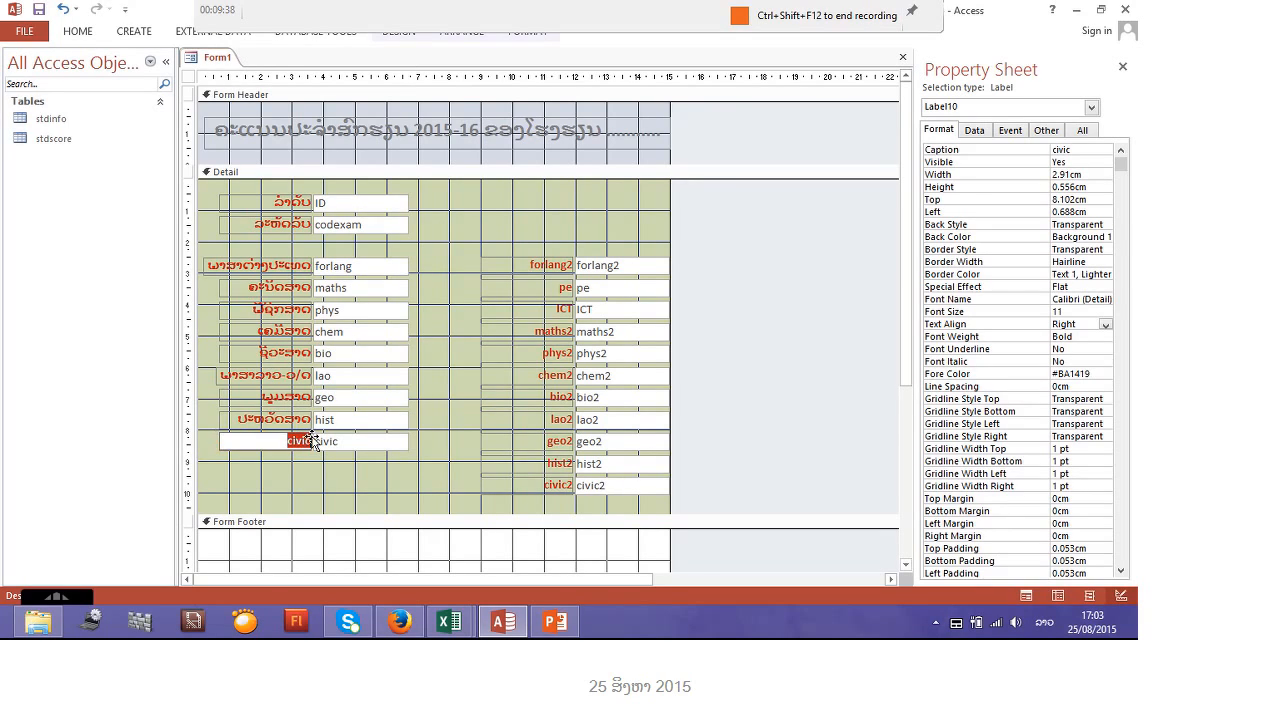
pyautogui.write('ສຶກສາພົນລະເມ')
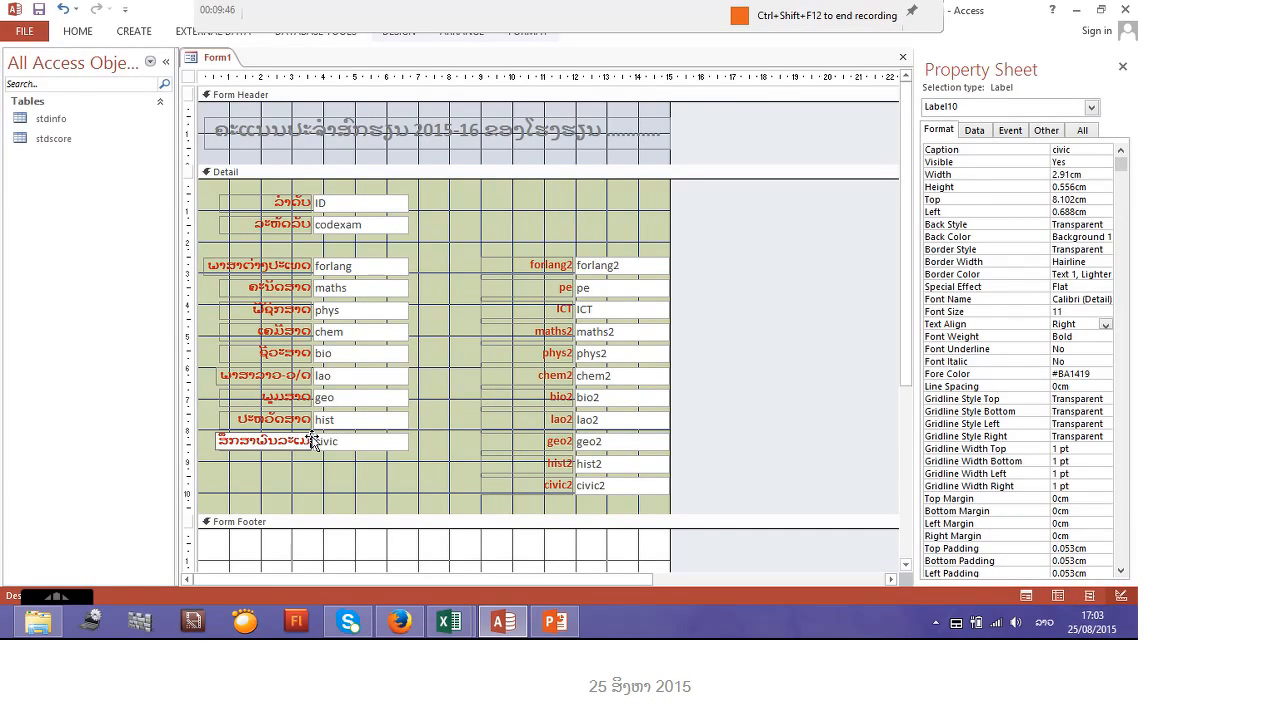
pyautogui.write('ືອ')
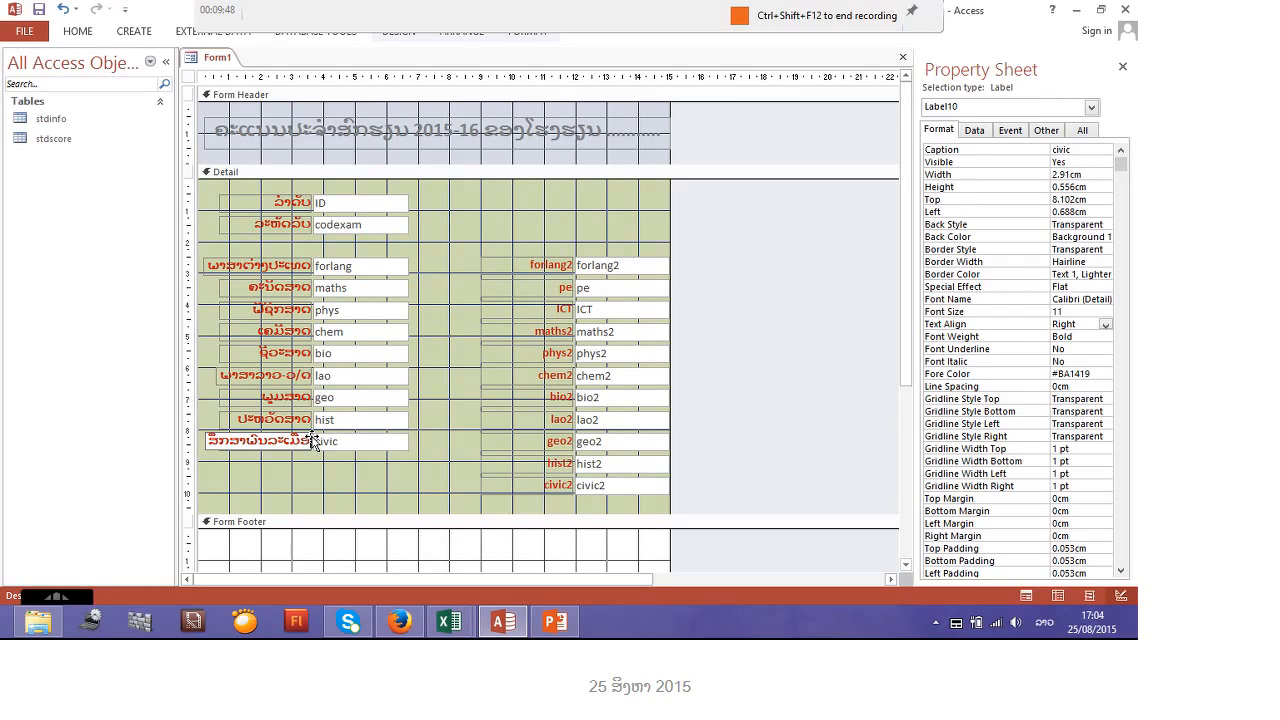
pyautogui.write('ງ')
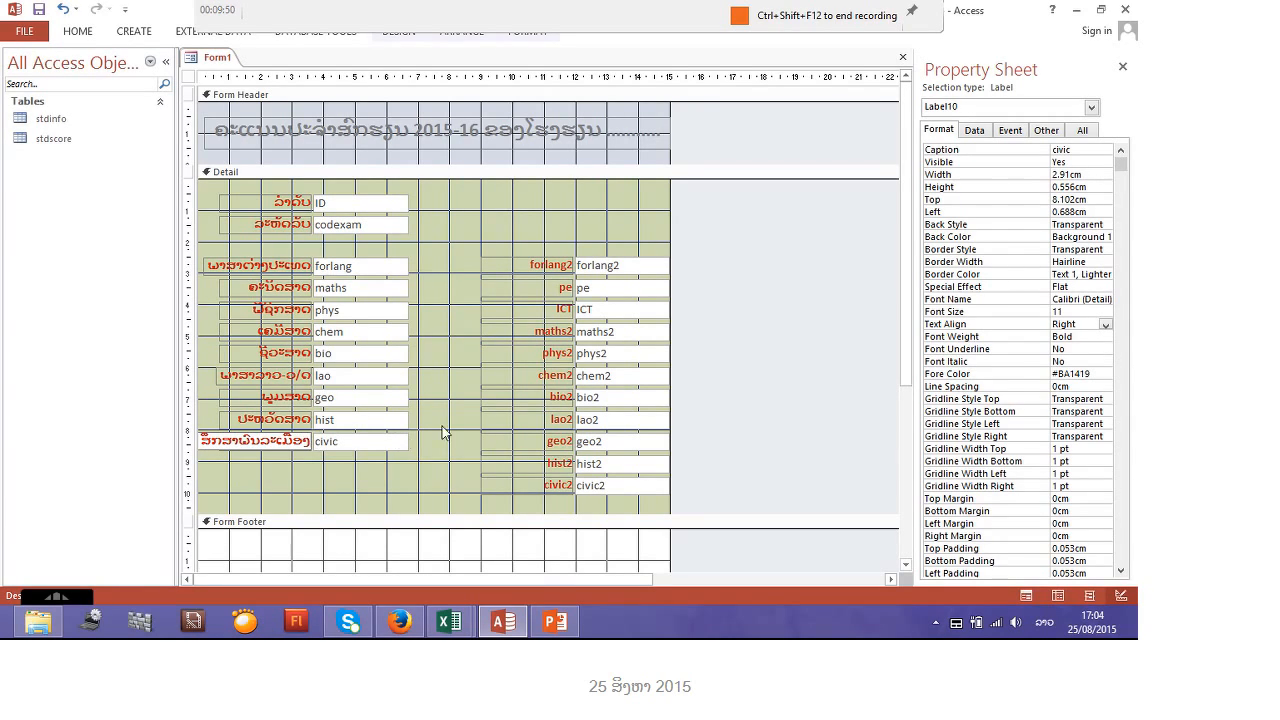
# Copy the caption ພາສາຕ່າງປະເທດ from the forlang label and paste it over the forlang2 label's caption
pyautogui.click(366, 296)
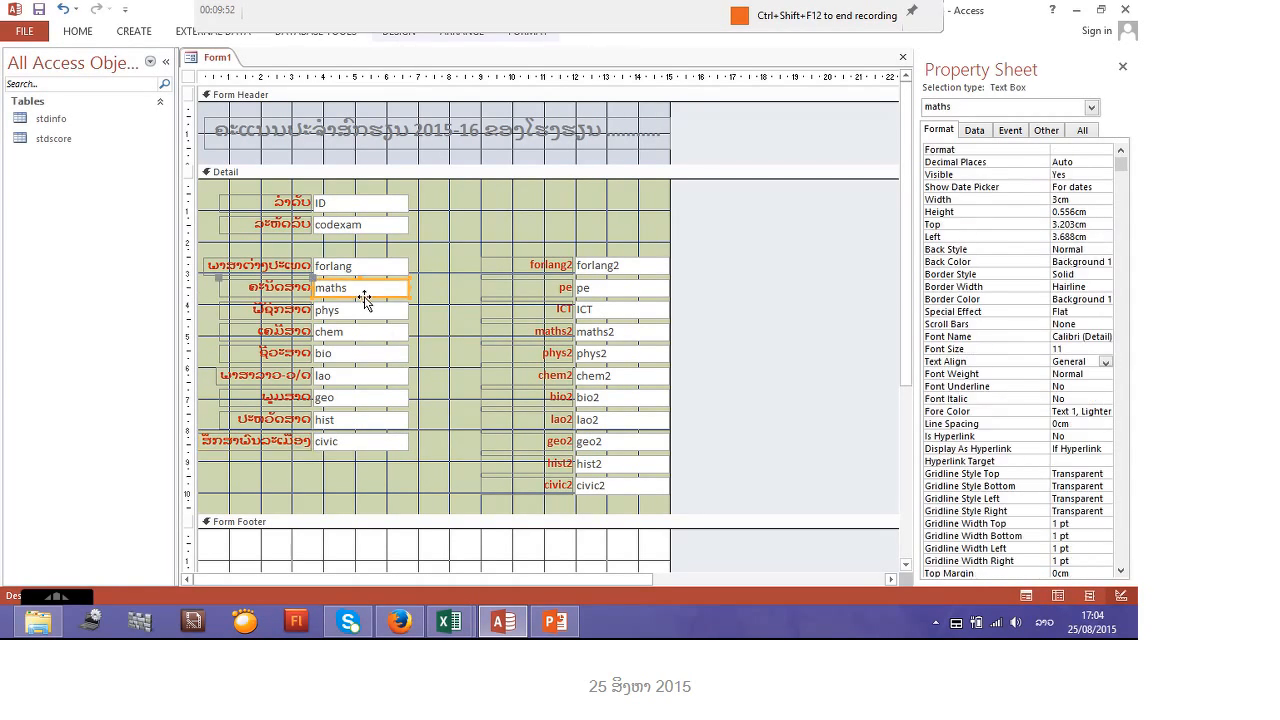
pyautogui.click(405, 253)
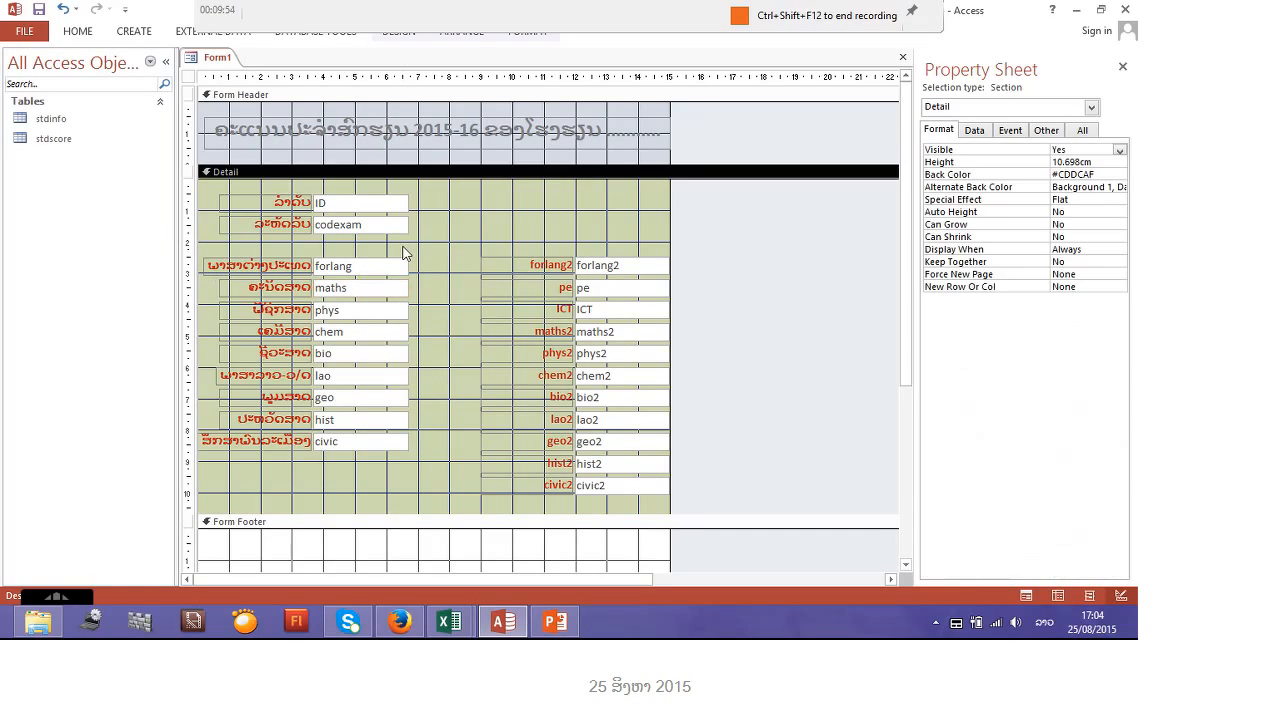
pyautogui.click(286, 268)
pyautogui.click(208, 266)
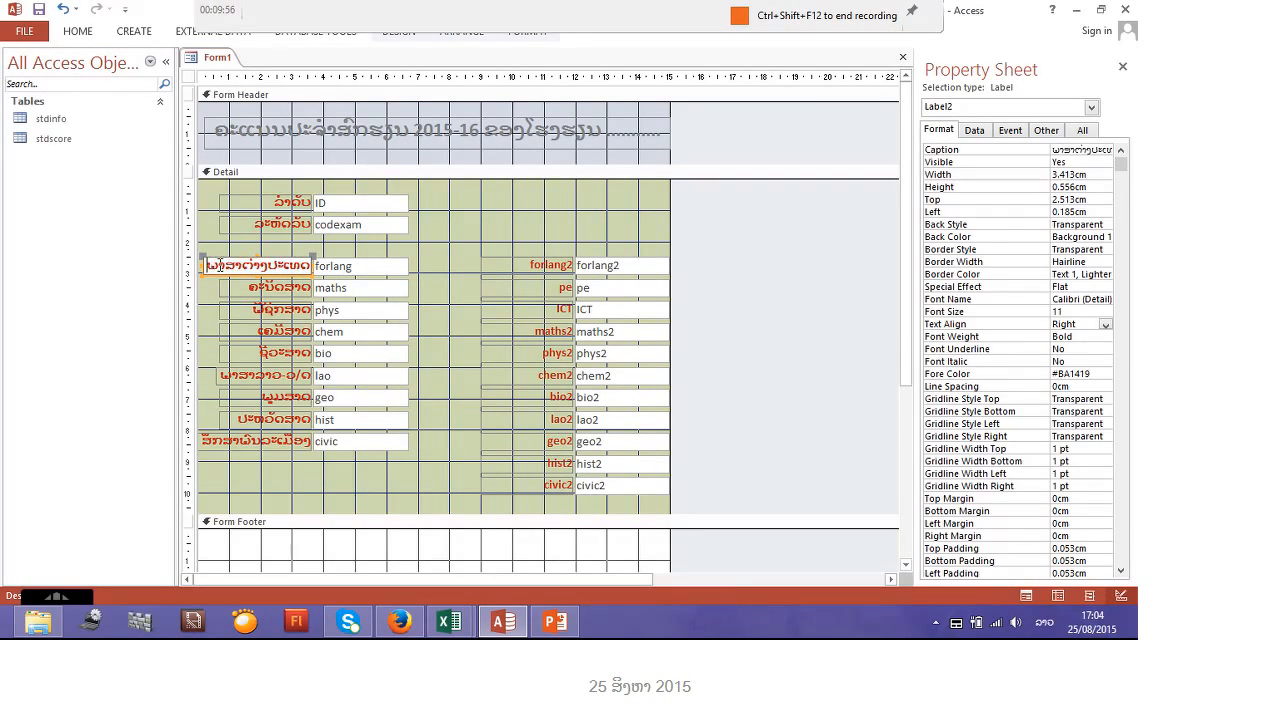
pyautogui.moveTo(208, 266); pyautogui.dragTo(310, 268)
pyautogui.hotkey('ctrl', 'c')
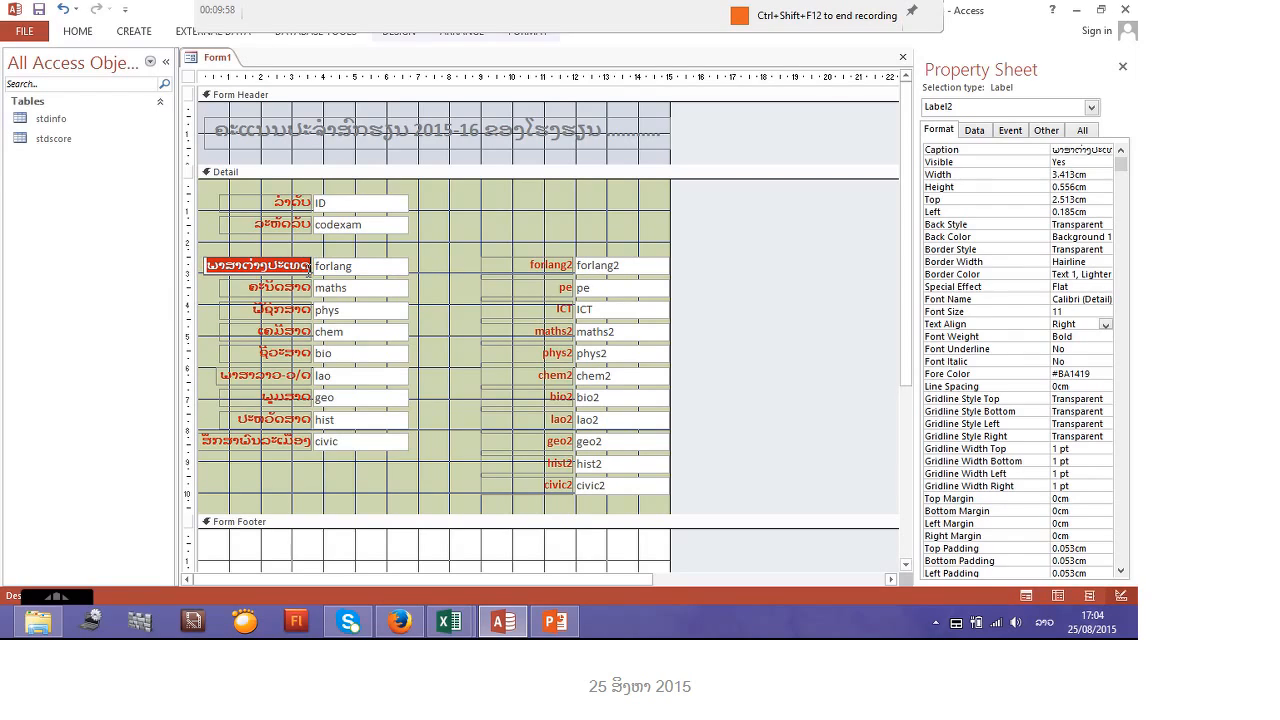
pyautogui.click(520, 265)
pyautogui.click(522, 265)
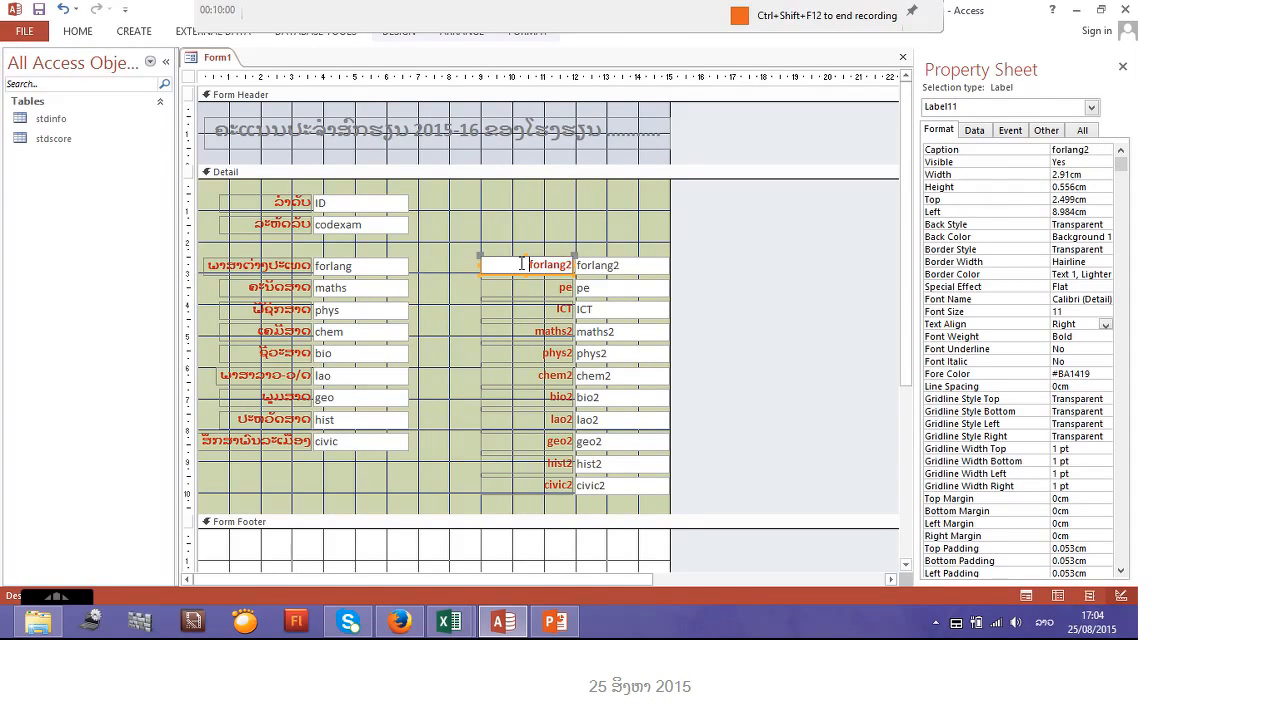
pyautogui.moveTo(526, 265); pyautogui.dragTo(577, 281)
pyautogui.hotkey('ctrl', 'v')
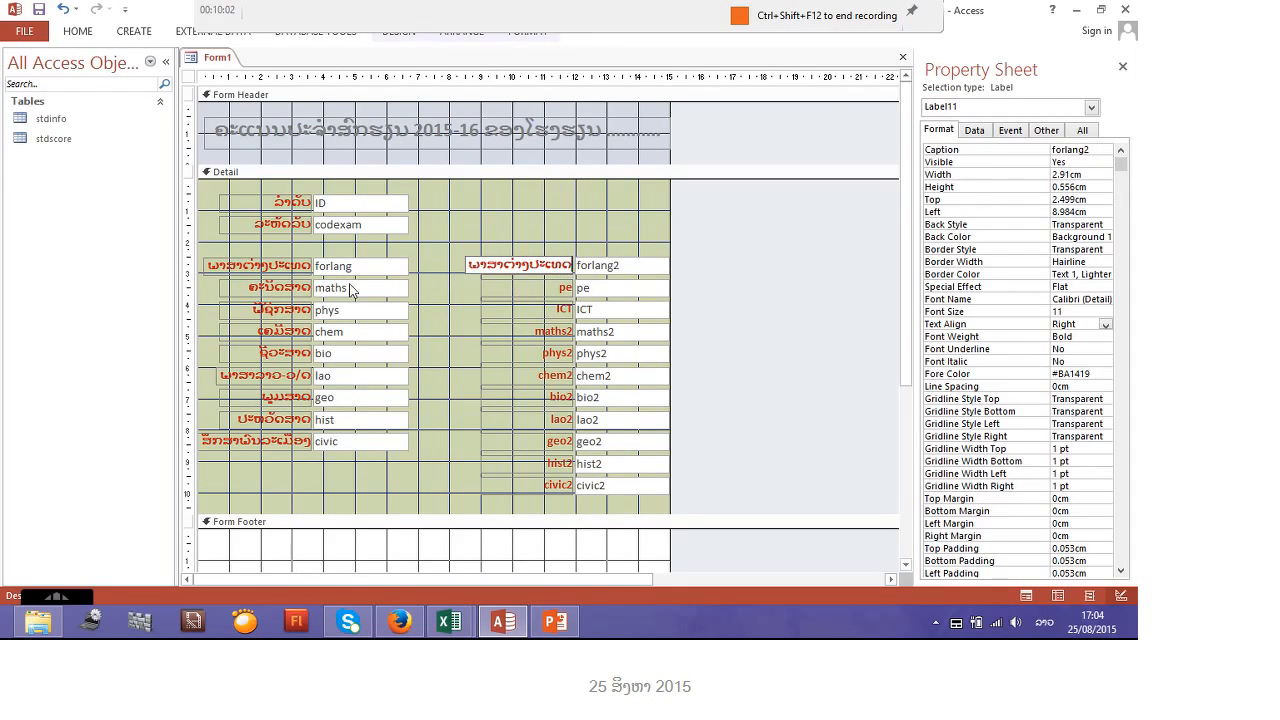
# Replace the pe label's caption with the Lao text ພະລະ
pyautogui.click(304, 286)
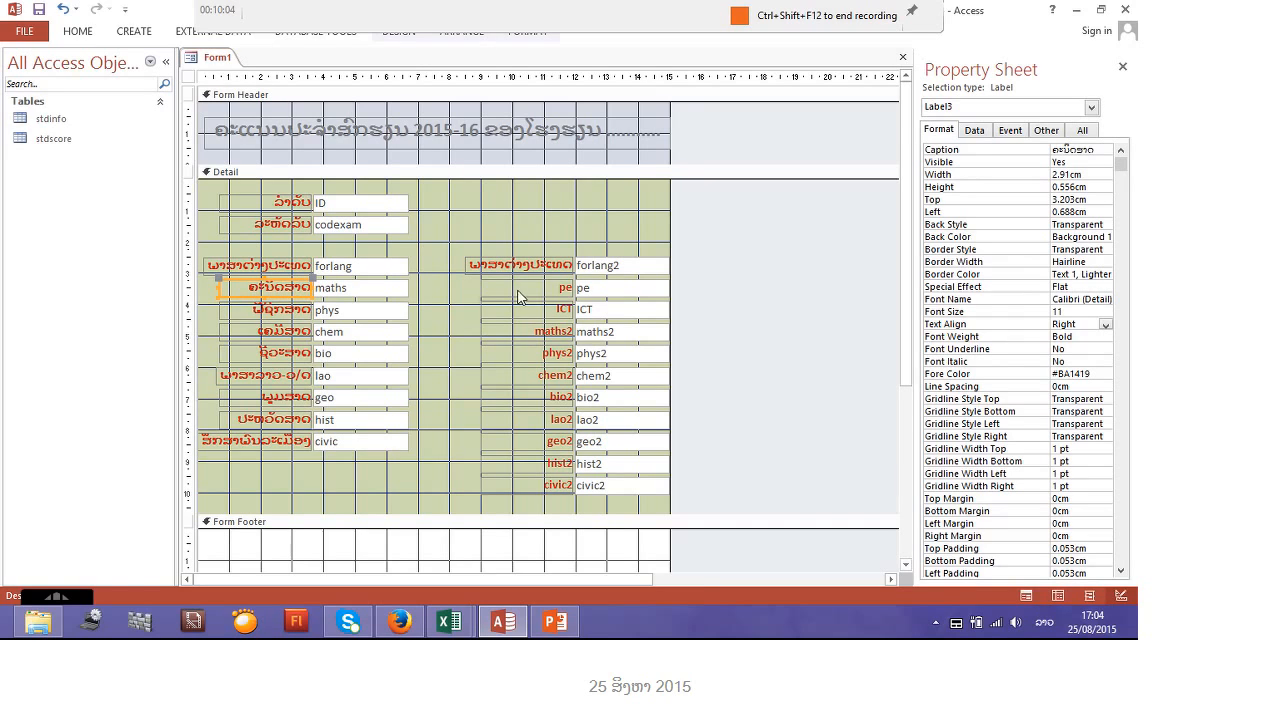
pyautogui.click(554, 288)
pyautogui.doubleClick(555, 288)
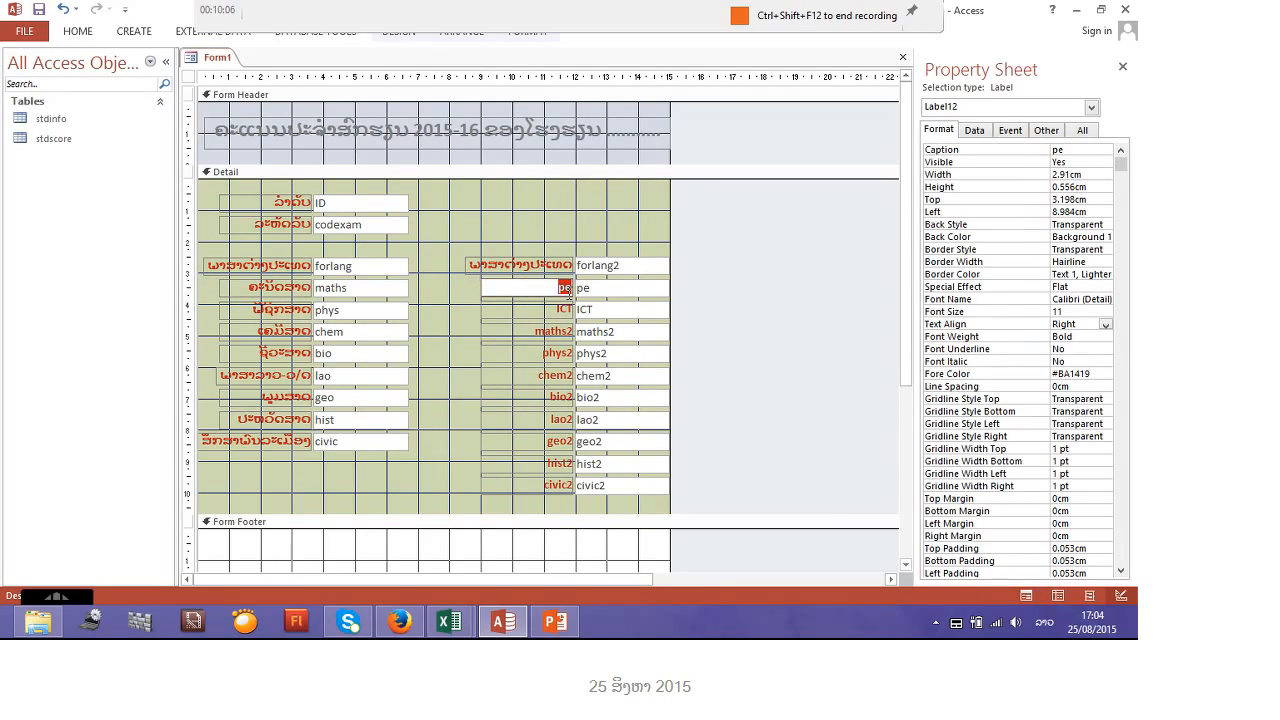
pyautogui.write('ພະລະ')
pyautogui.press('BackSpace')
pyautogui.press('BackSpace')
pyautogui.write('ລະ')
# Copy the caption ຄະນິດສາດ from the maths label and paste it over the maths2 label's caption
pyautogui.click(542, 331)
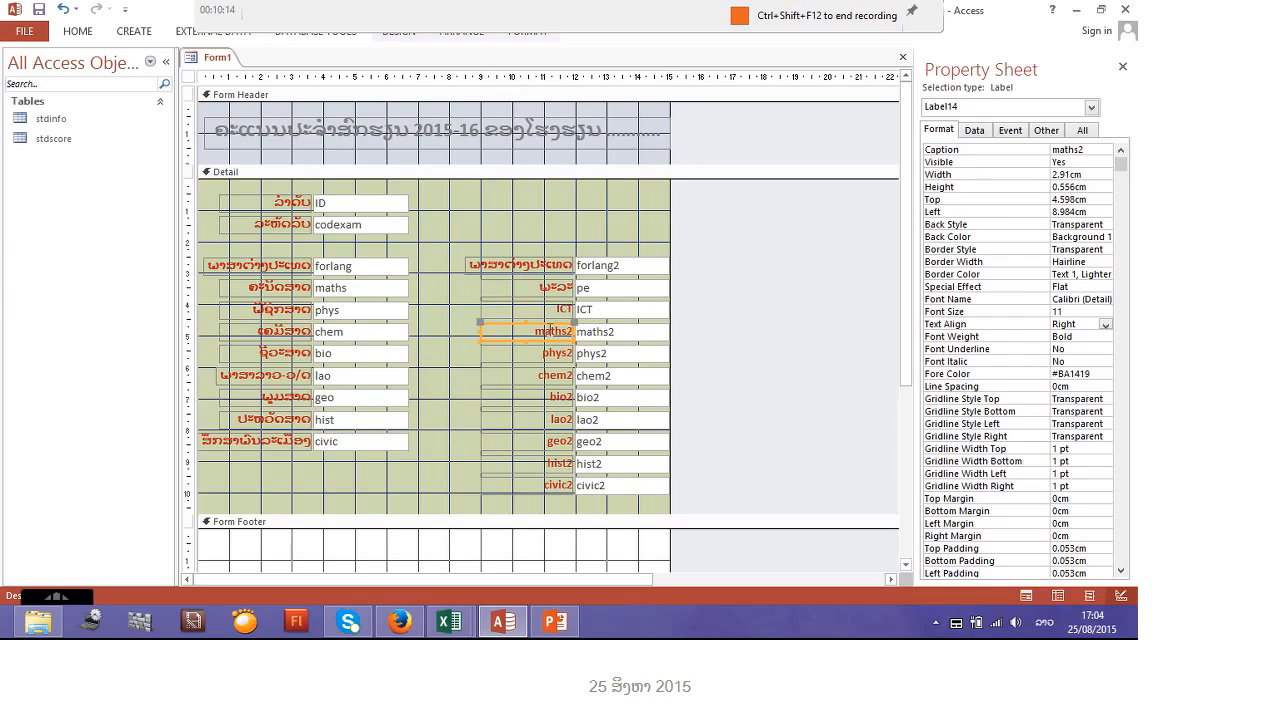
pyautogui.click(272, 291)
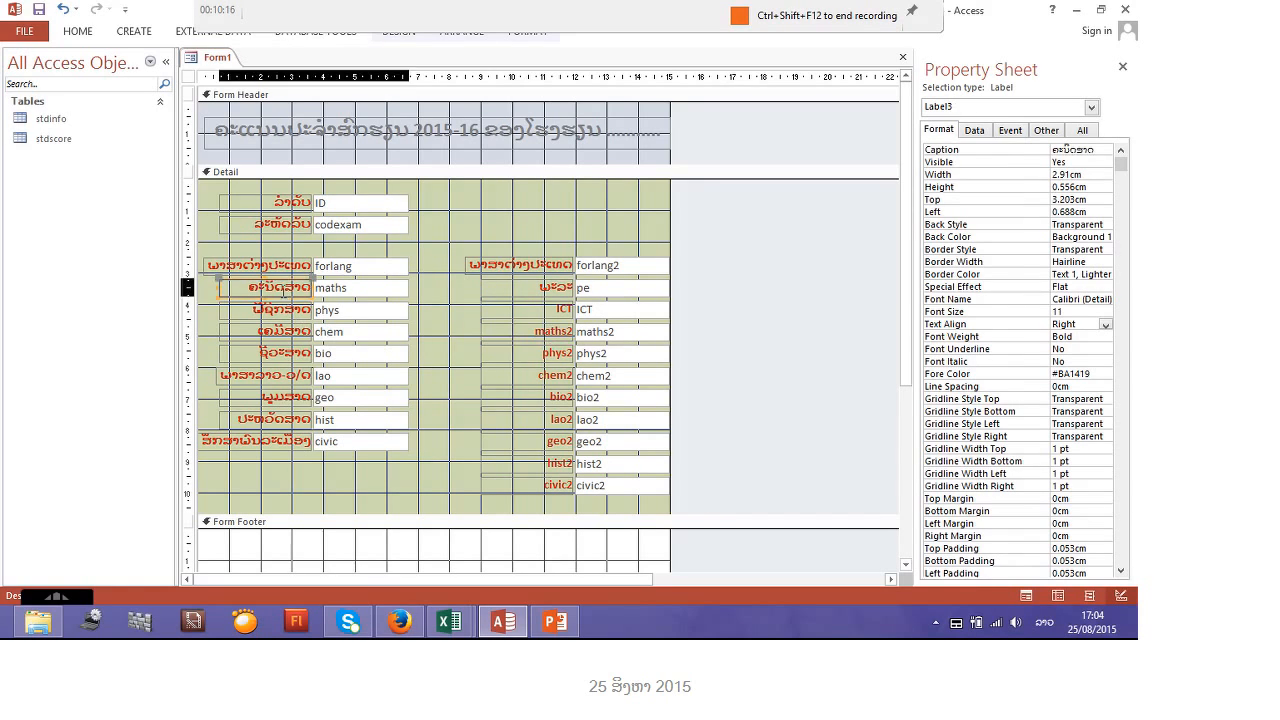
pyautogui.doubleClick(256, 290)
pyautogui.hotkey('ctrl', 'c')
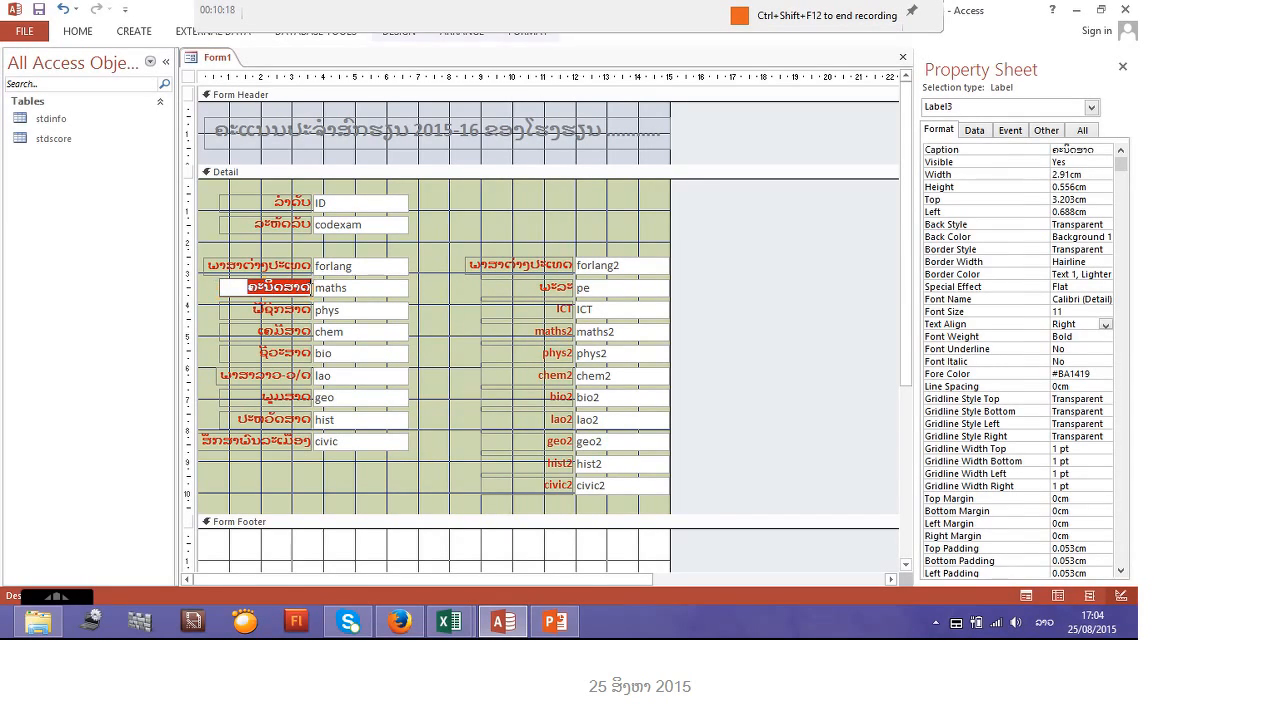
pyautogui.click(532, 331)
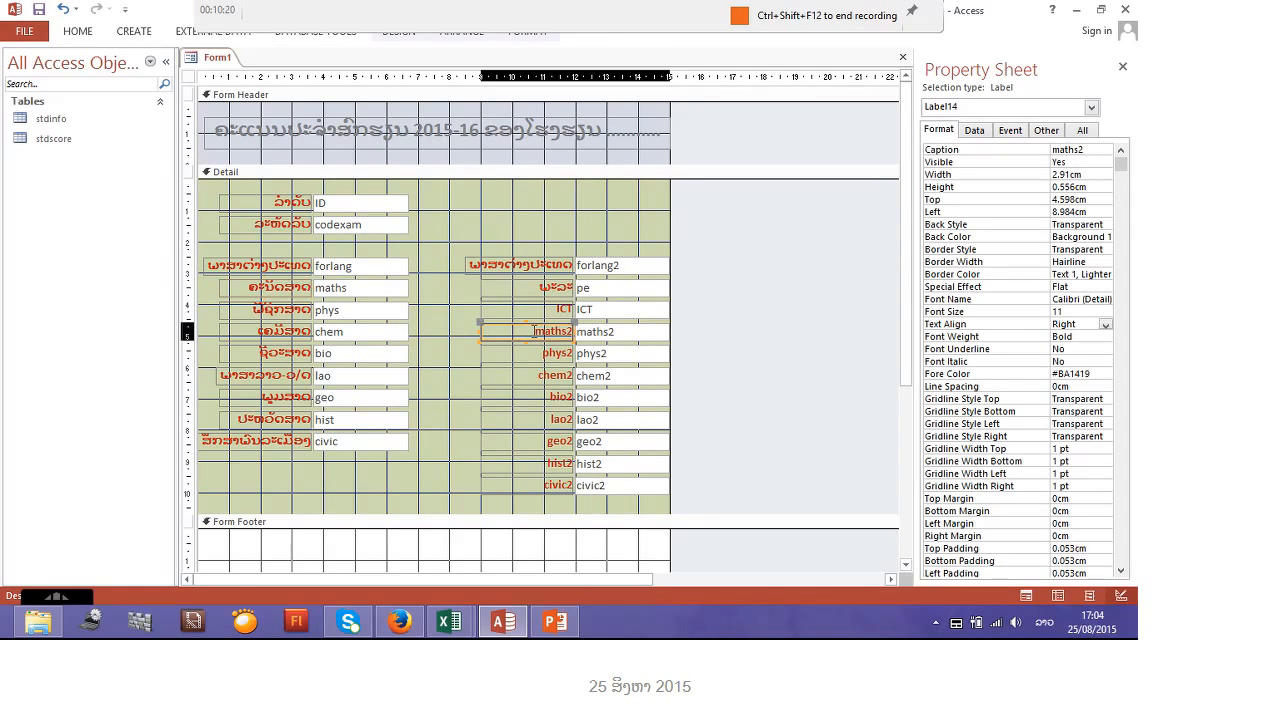
pyautogui.moveTo(533, 331); pyautogui.dragTo(557, 333)
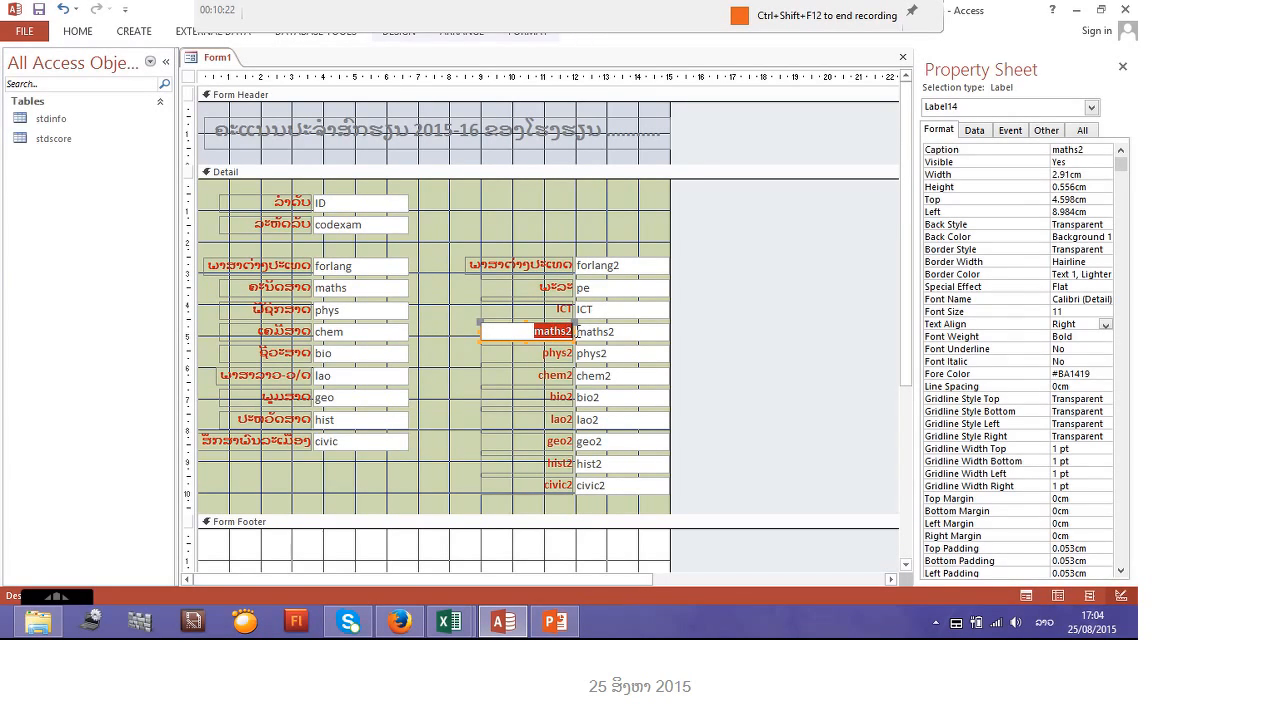
pyautogui.hotkey('ctrl', 'v')
# Copy the caption ຟີຊິກສາດ from the phys label and paste it over the phys2 label's caption
pyautogui.click(285, 312)
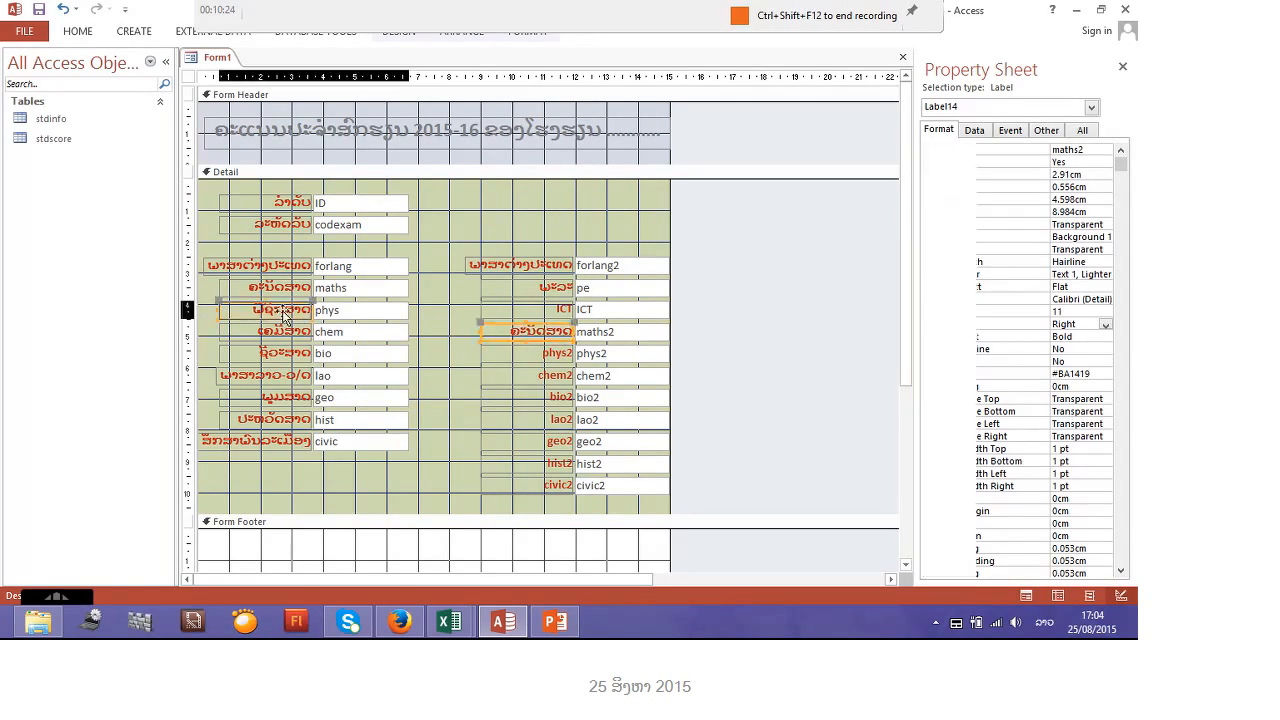
pyautogui.click(254, 312)
pyautogui.moveTo(254, 312); pyautogui.dragTo(313, 309)
pyautogui.hotkey('ctrl', 'c')
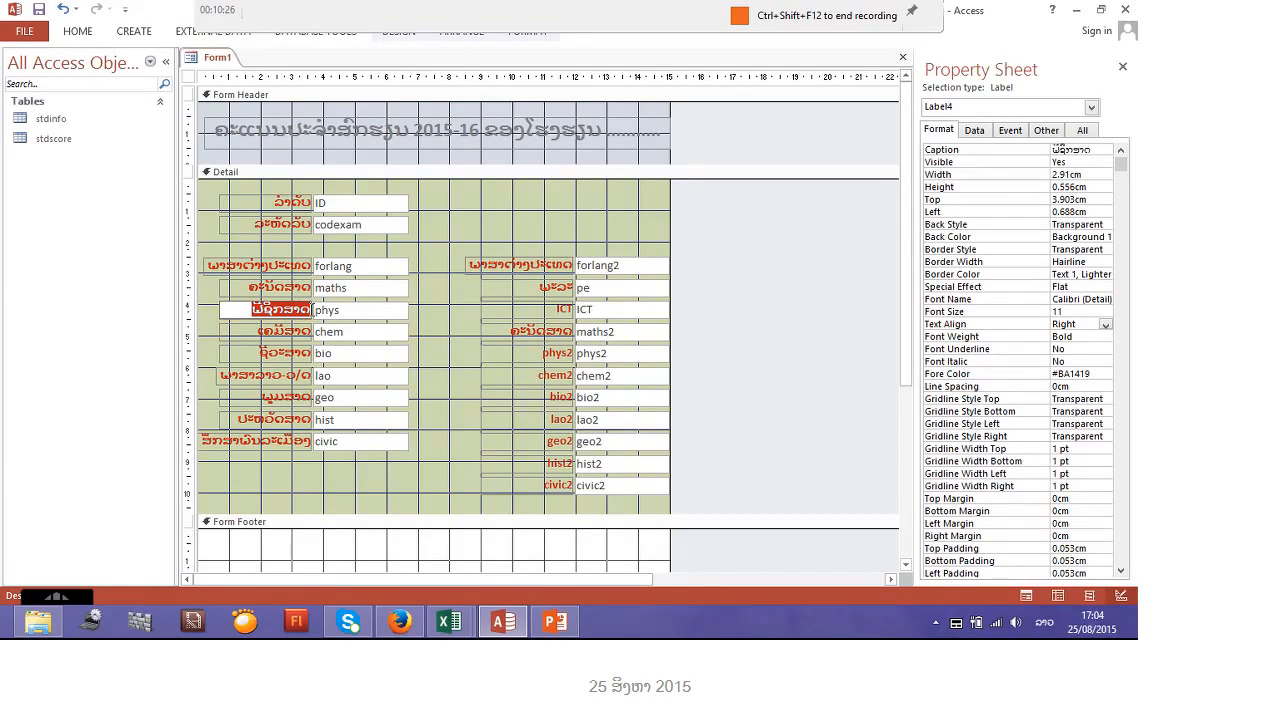
pyautogui.click(524, 345)
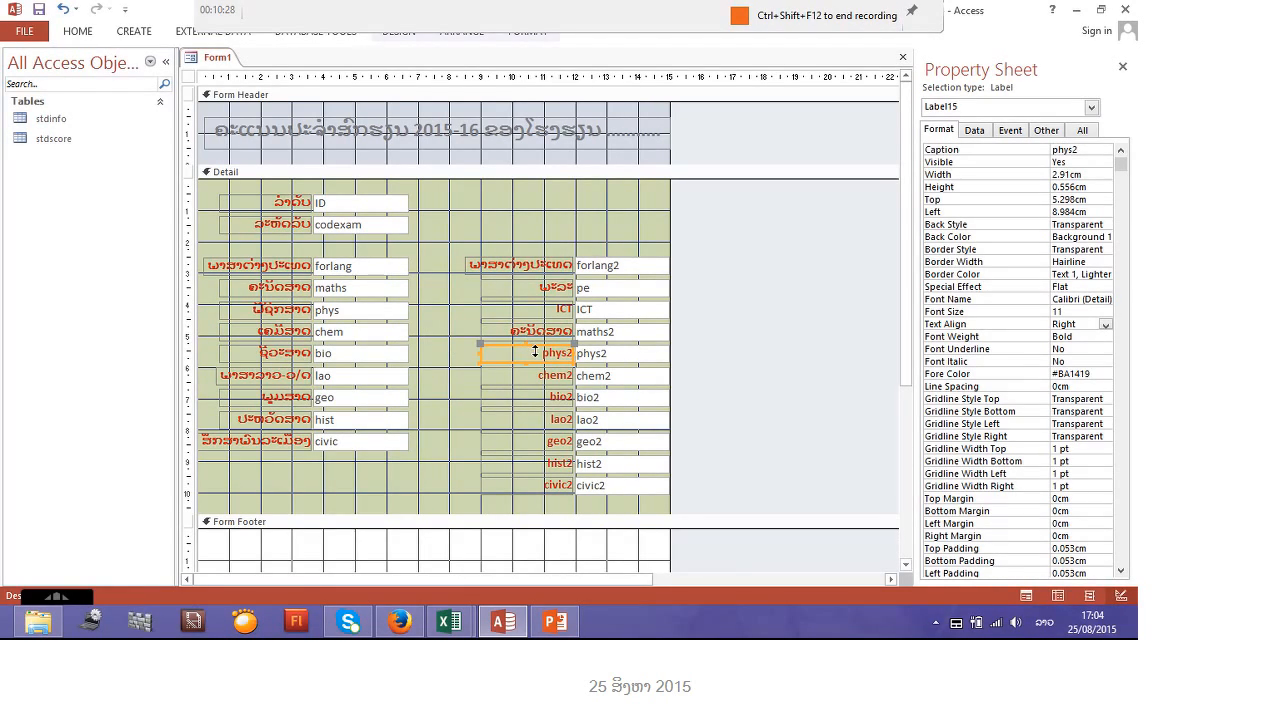
pyautogui.doubleClick(535, 351)
pyautogui.click(546, 356)
pyautogui.click(543, 354)
pyautogui.moveTo(543, 354); pyautogui.dragTo(570, 354)
pyautogui.hotkey('ctrl', 'v')
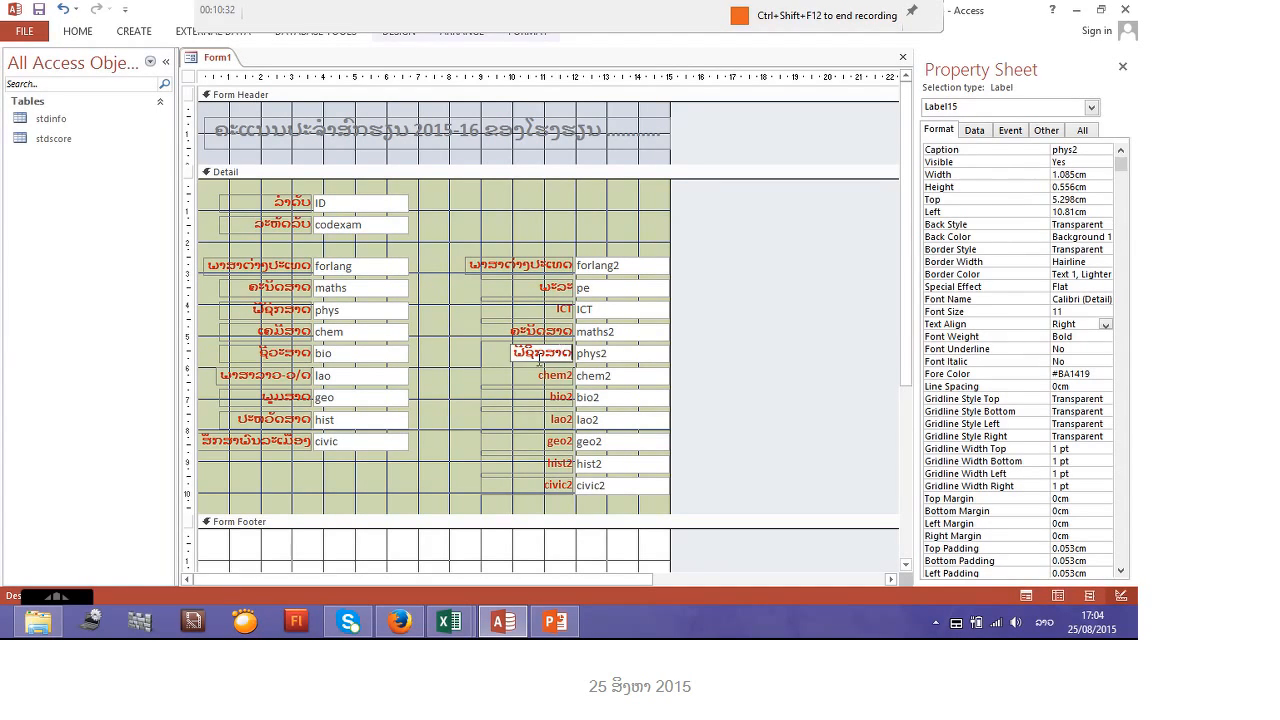
pyautogui.click(546, 377)
pyautogui.click(495, 336)
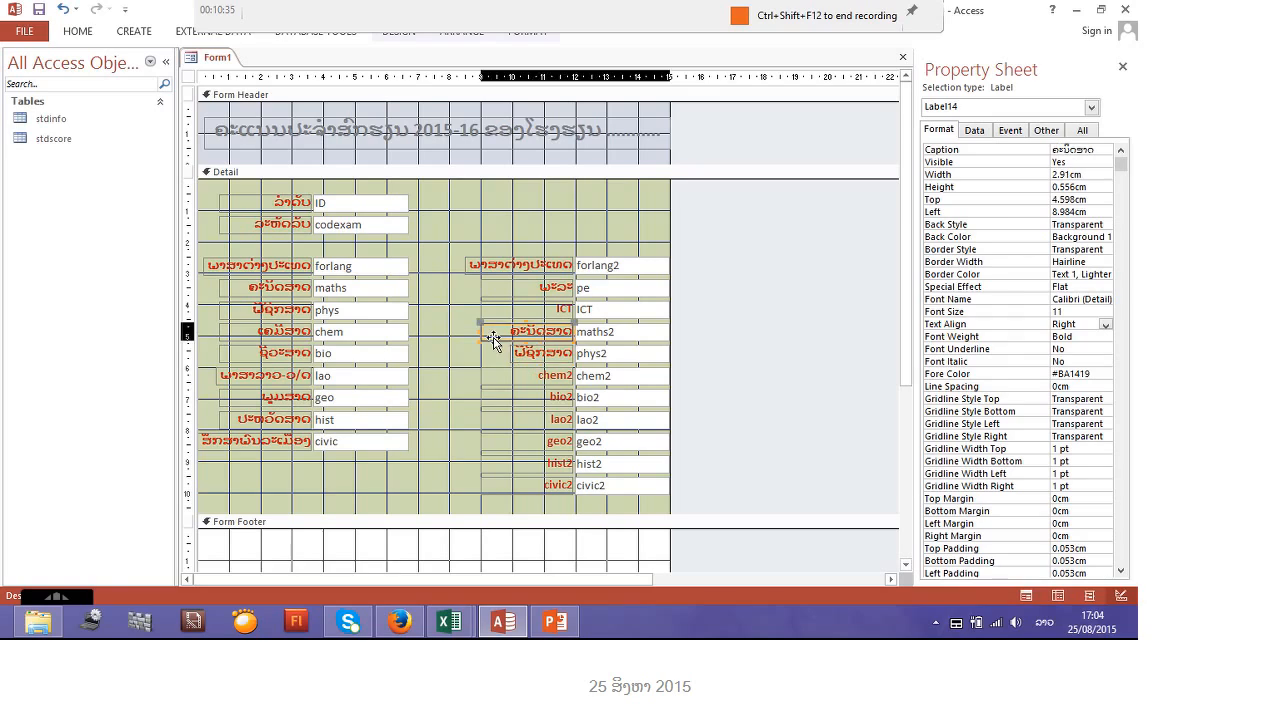
# Copy the 2.91 cm width from the maths2 label to the phys2 label and move the phys2 label back into line with its column
pyautogui.doubleClick(1085, 174)
pyautogui.hotkey('ctrl', 'c')
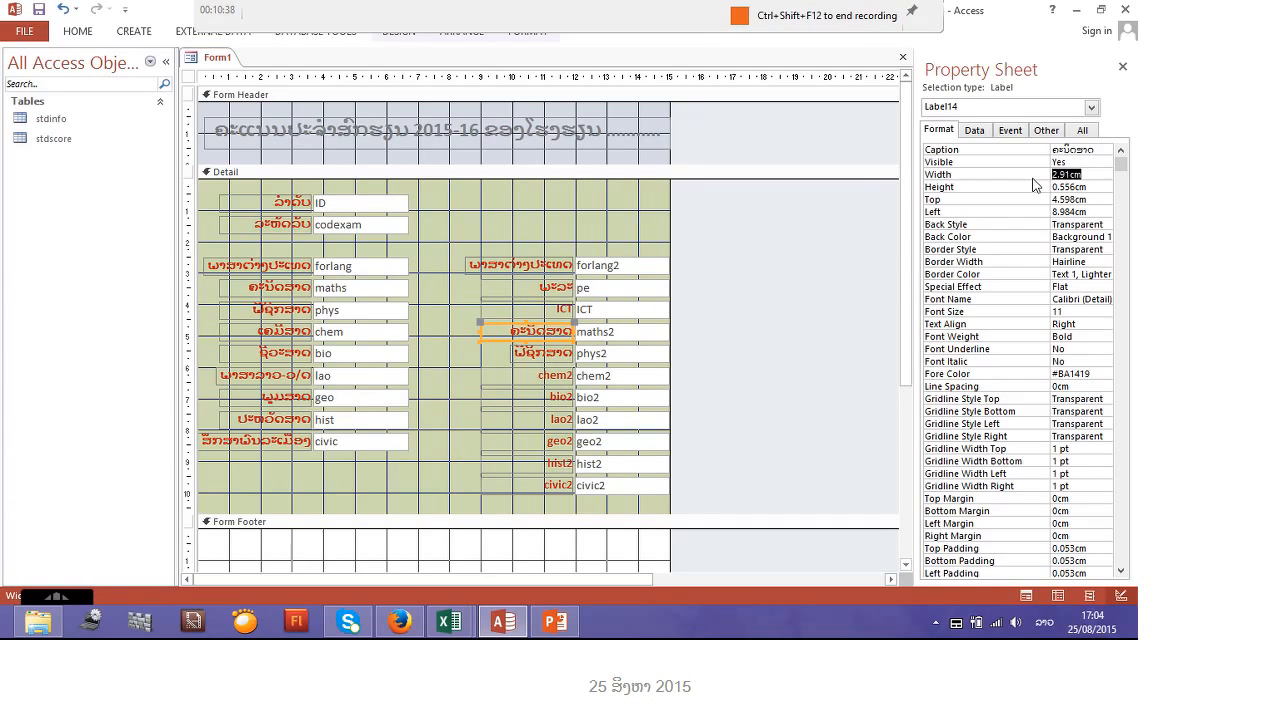
pyautogui.click(540, 355)
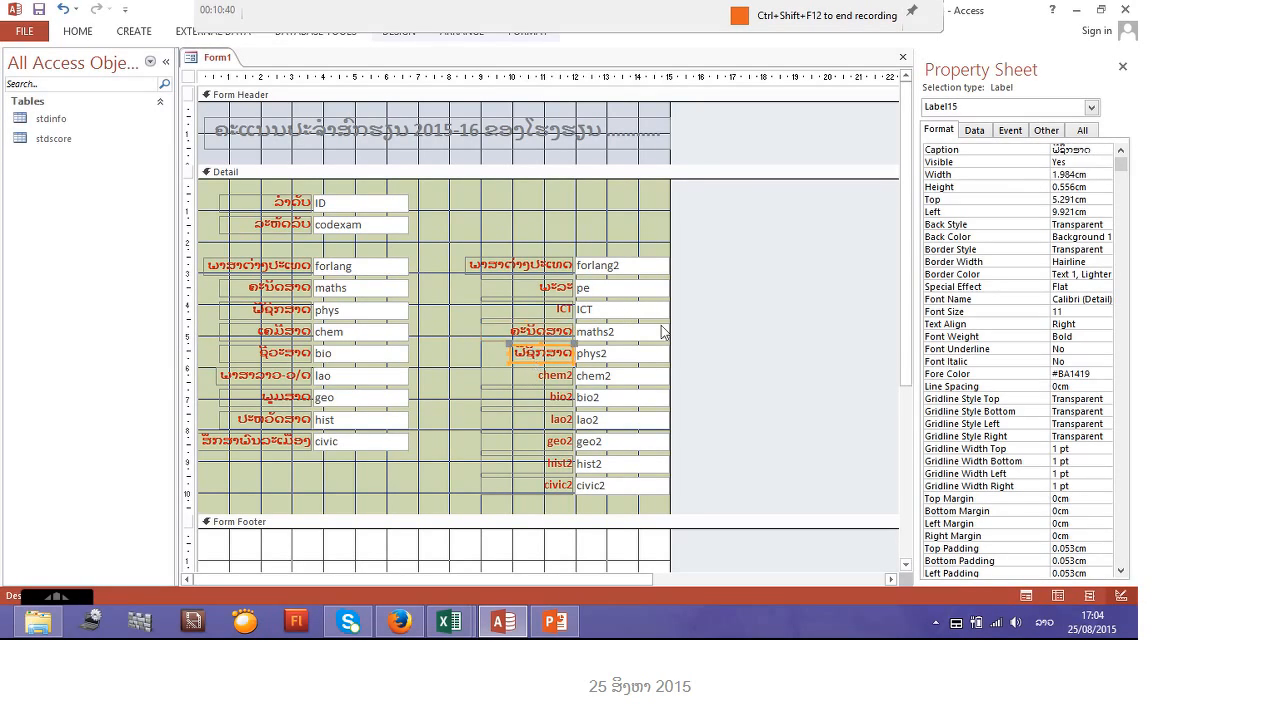
pyautogui.doubleClick(1070, 174)
pyautogui.hotkey('ctrl', 'v')
pyautogui.click(1103, 199)
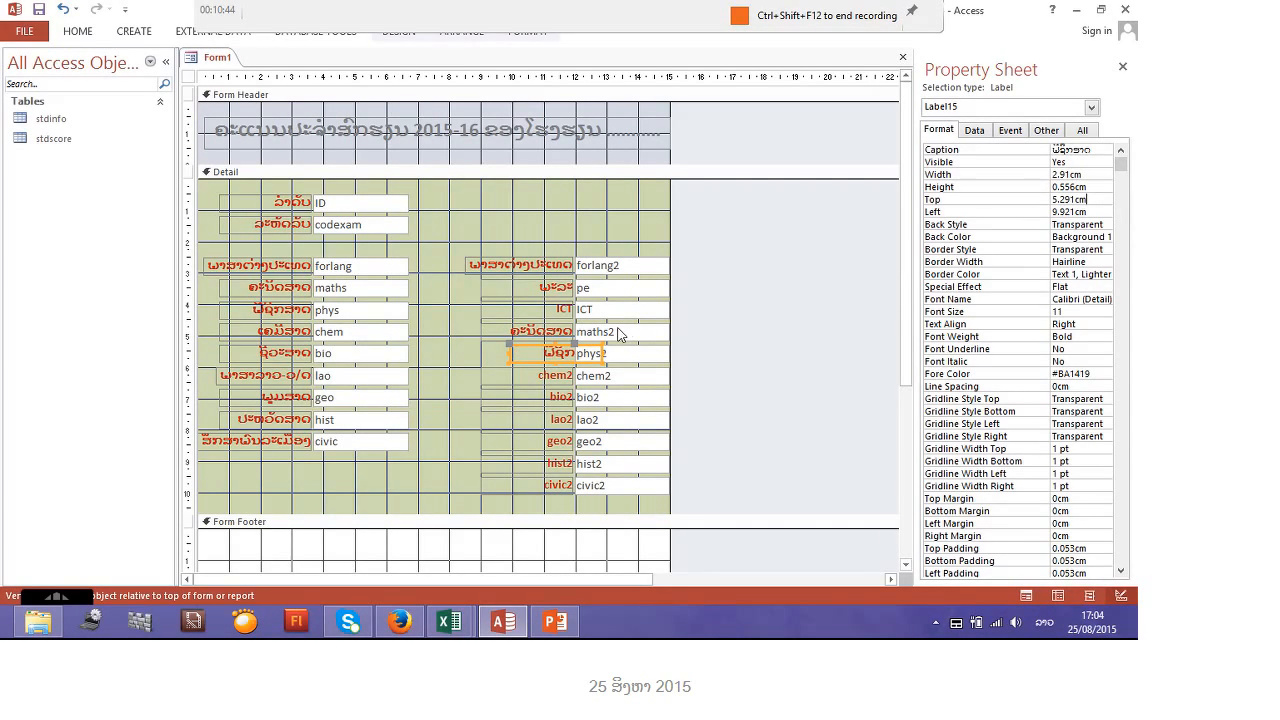
pyautogui.moveTo(512, 346); pyautogui.dragTo(571, 377)
# Copy the caption ເຄມີສາດ from the chem label and paste it over the chem2 label's caption
pyautogui.click(523, 375)
pyautogui.click(536, 375)
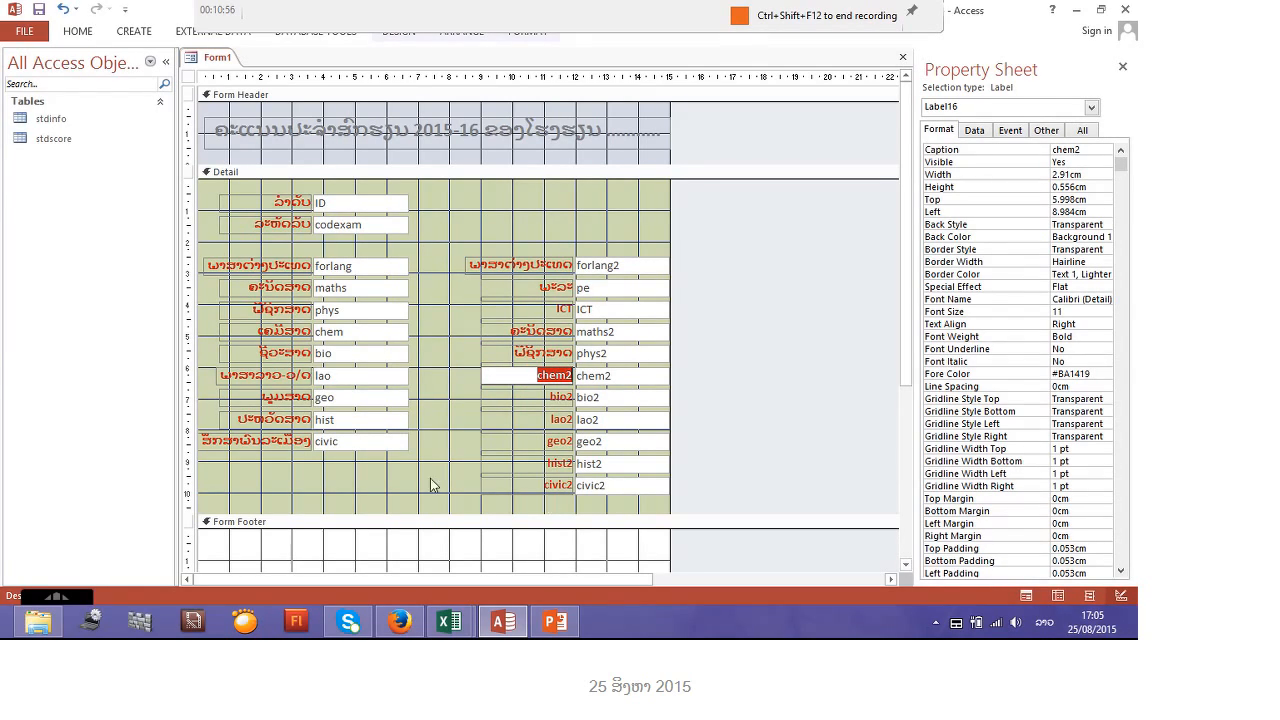
pyautogui.click(278, 340)
pyautogui.click(279, 332)
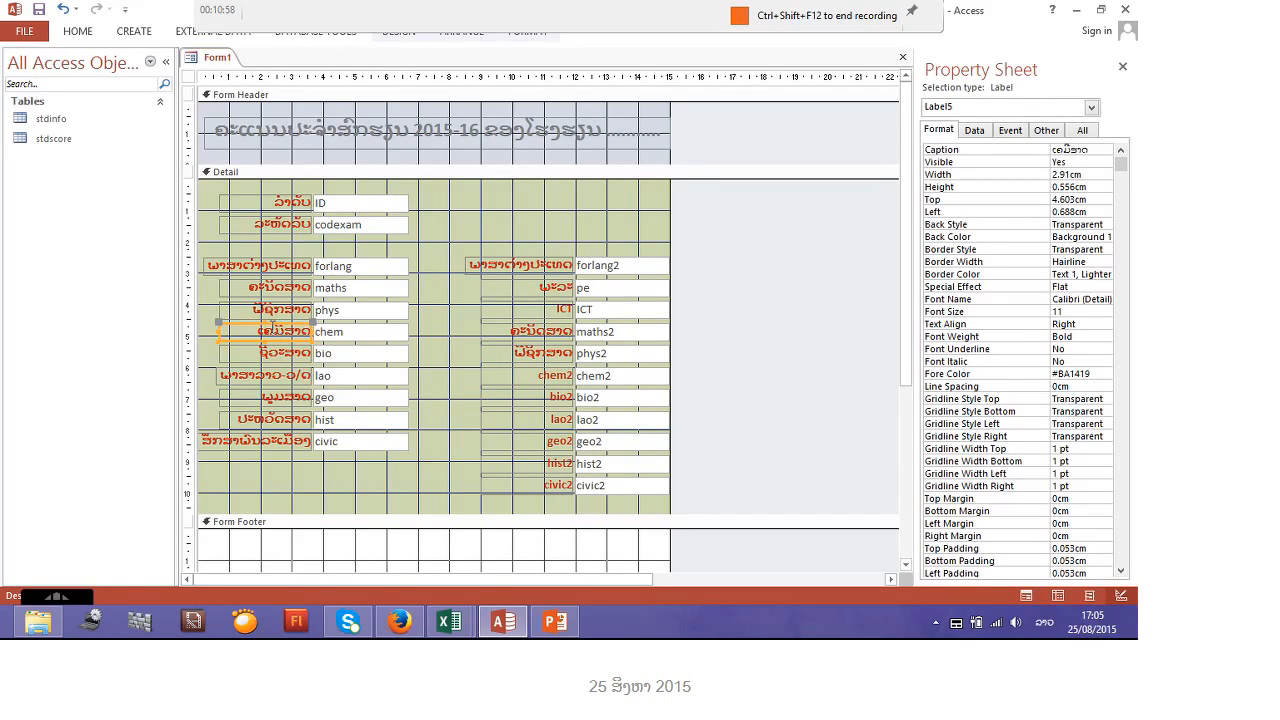
pyautogui.moveTo(257, 331); pyautogui.dragTo(309, 333)
pyautogui.hotkey('ctrl', 'c')
pyautogui.click(538, 375)
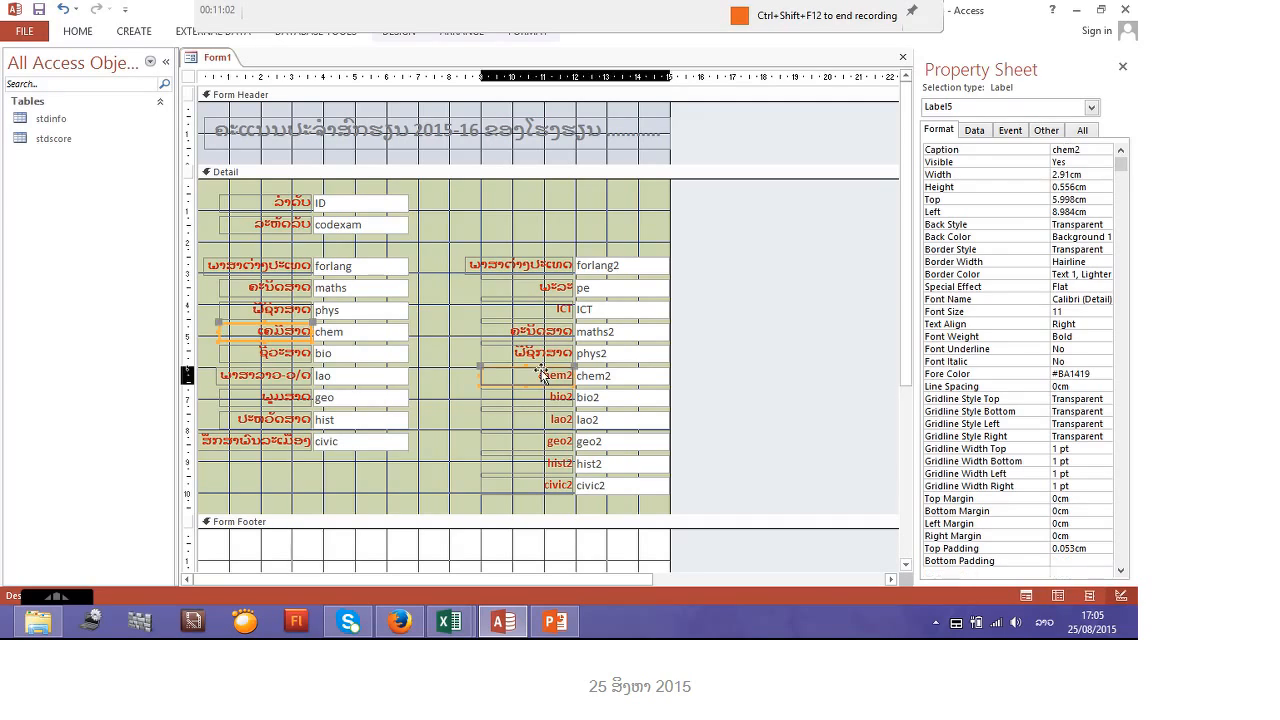
pyautogui.click(543, 374)
pyautogui.moveTo(538, 375); pyautogui.dragTo(568, 376)
pyautogui.hotkey('ctrl', 'v')
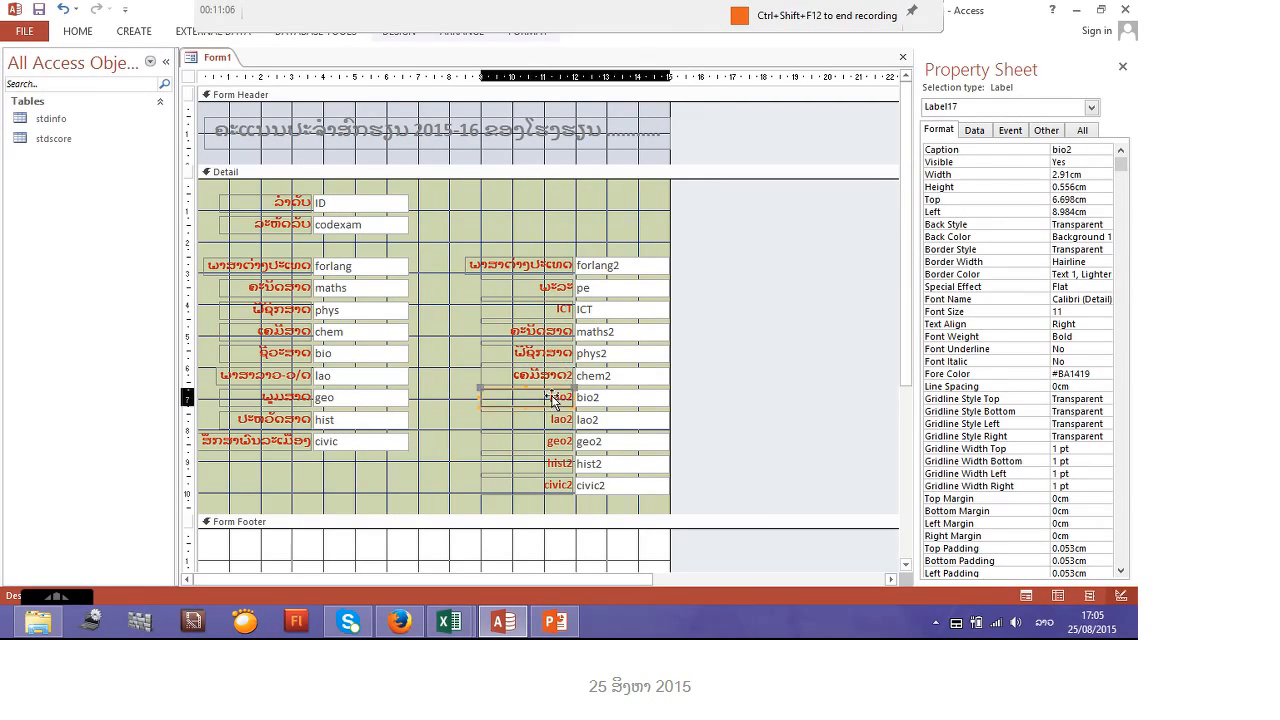
# Remove the trailing 2 from the chem2 label's caption
pyautogui.click(553, 397)
pyautogui.click(570, 375)
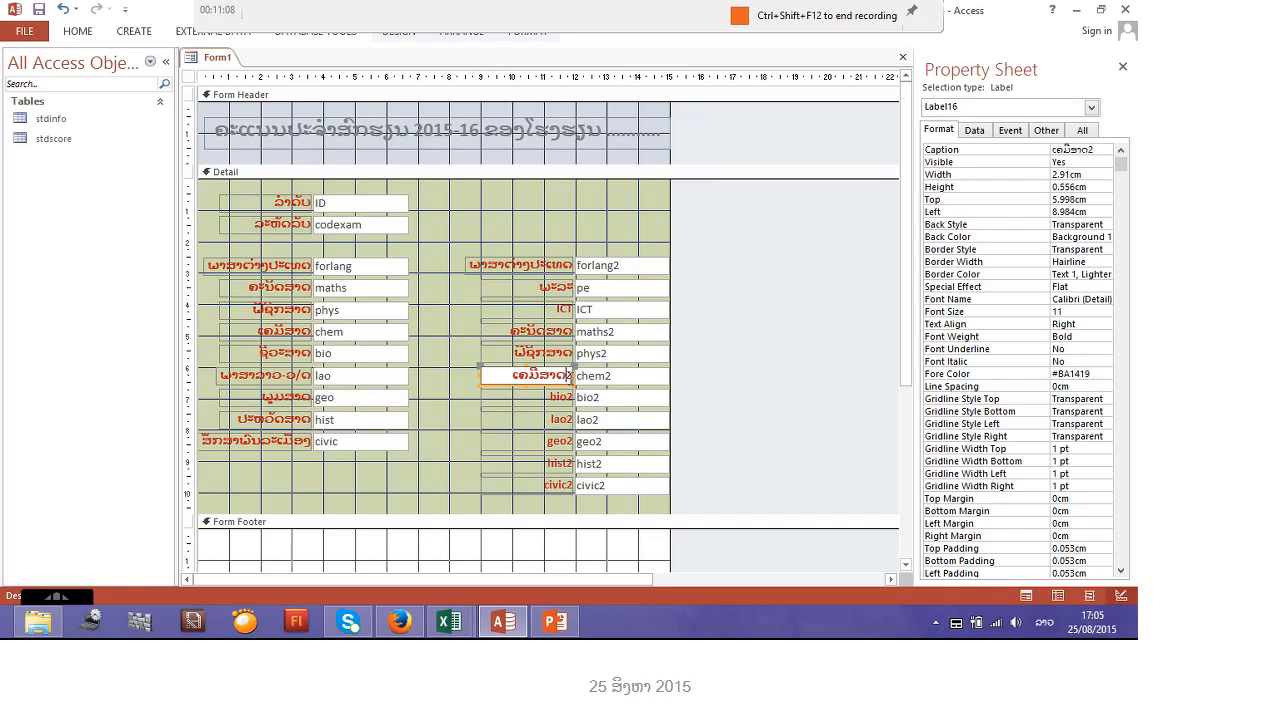
pyautogui.click(570, 375)
# Copy the caption ຊີວະສາດ from the bio label and paste it over the bio2 label's caption
pyautogui.click(286, 397)
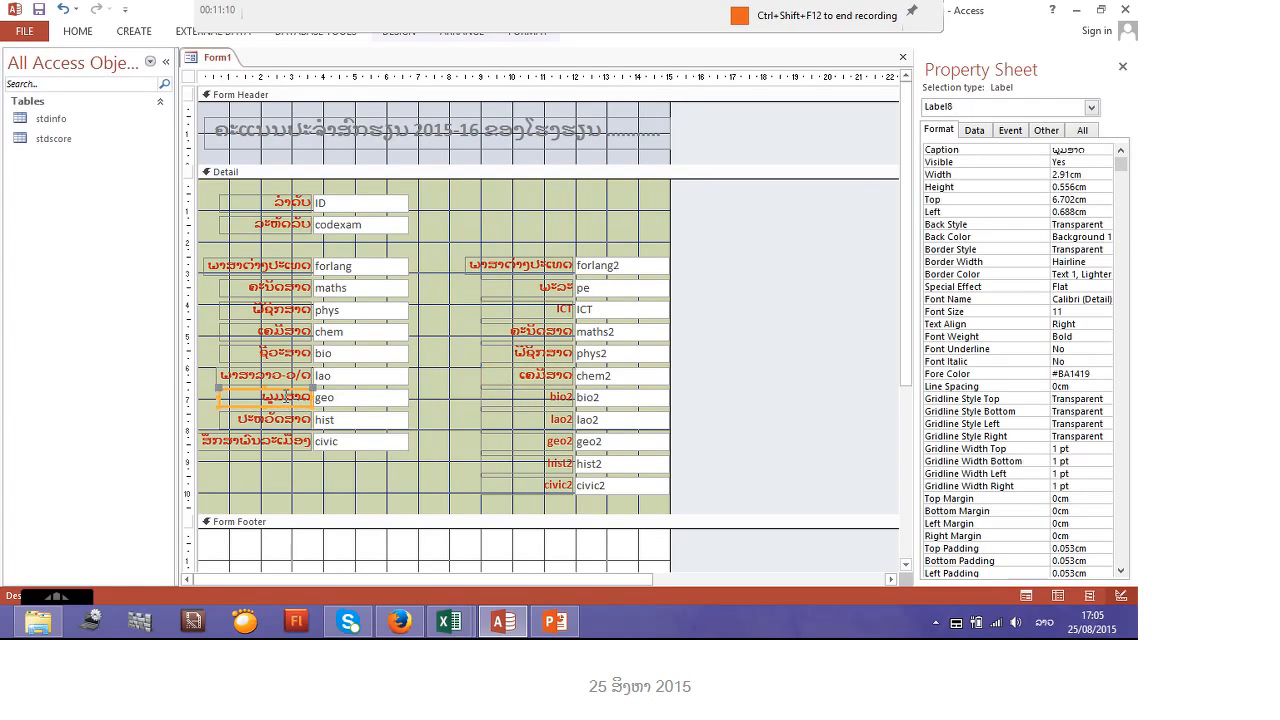
pyautogui.click(272, 355)
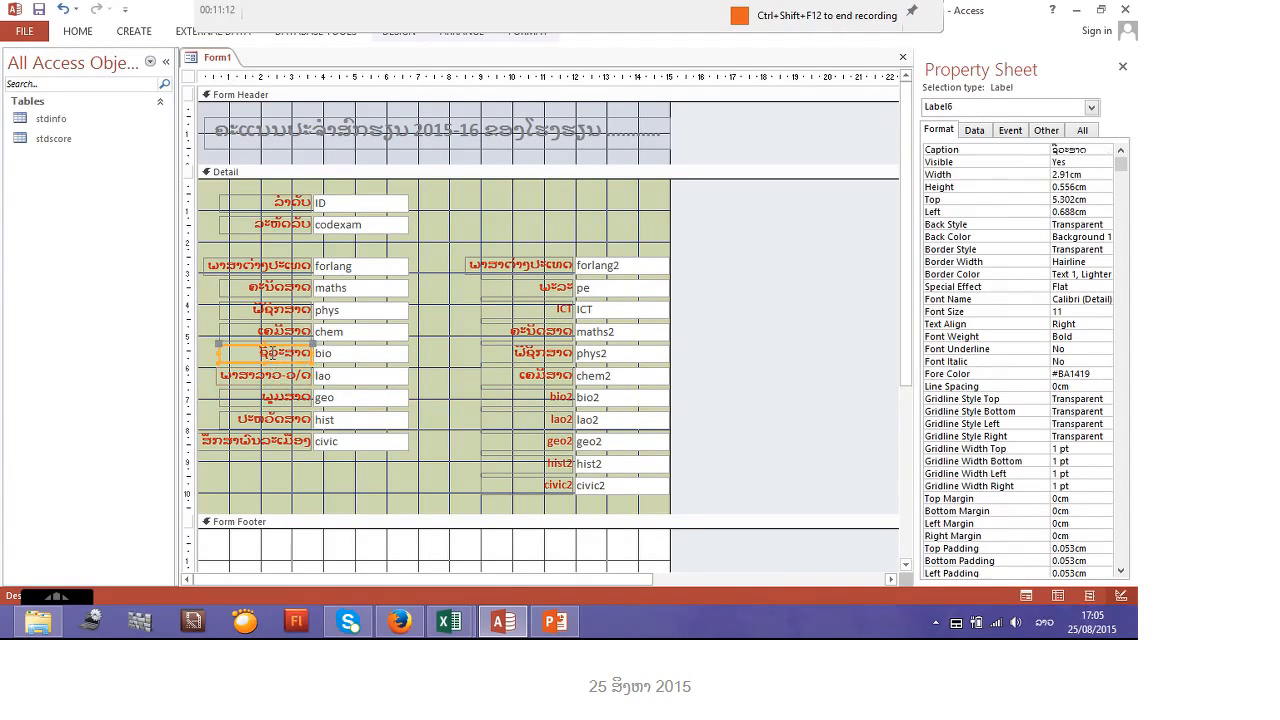
pyautogui.click(254, 354)
pyautogui.doubleClick(254, 354)
pyautogui.hotkey('ctrl', 'c')
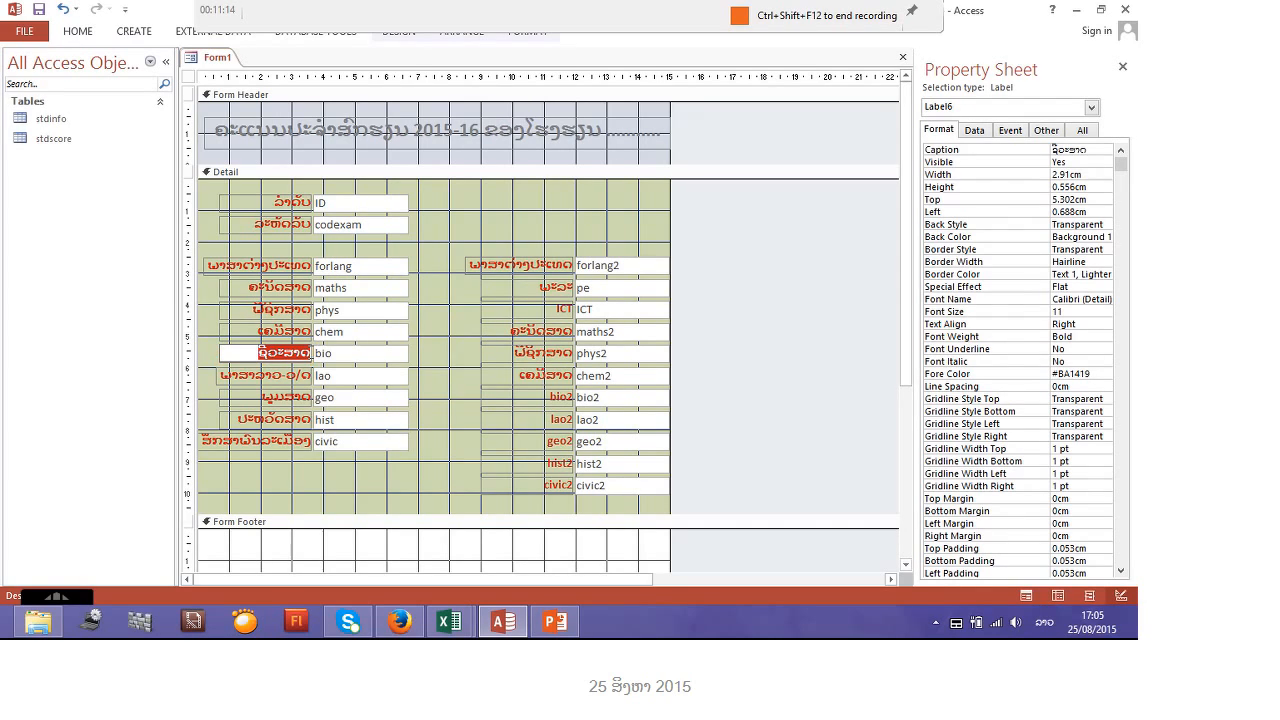
pyautogui.click(552, 397)
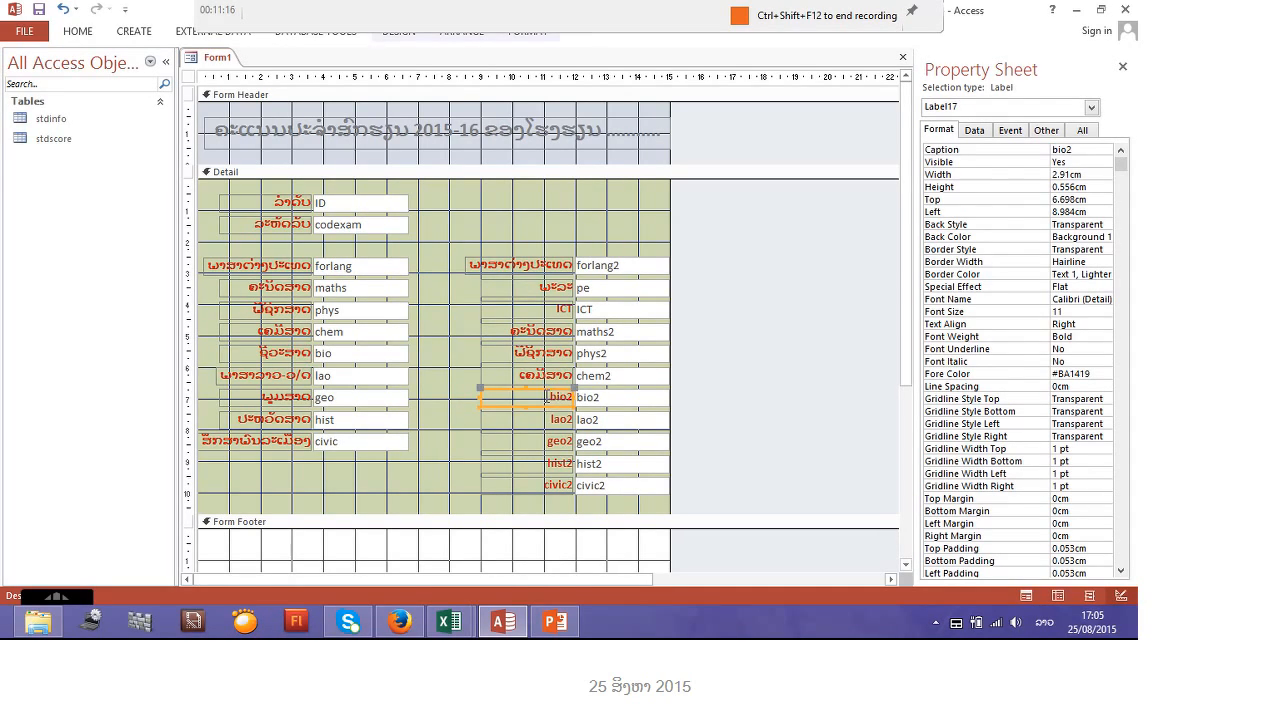
pyautogui.doubleClick(558, 397)
pyautogui.hotkey('ctrl', 'v')
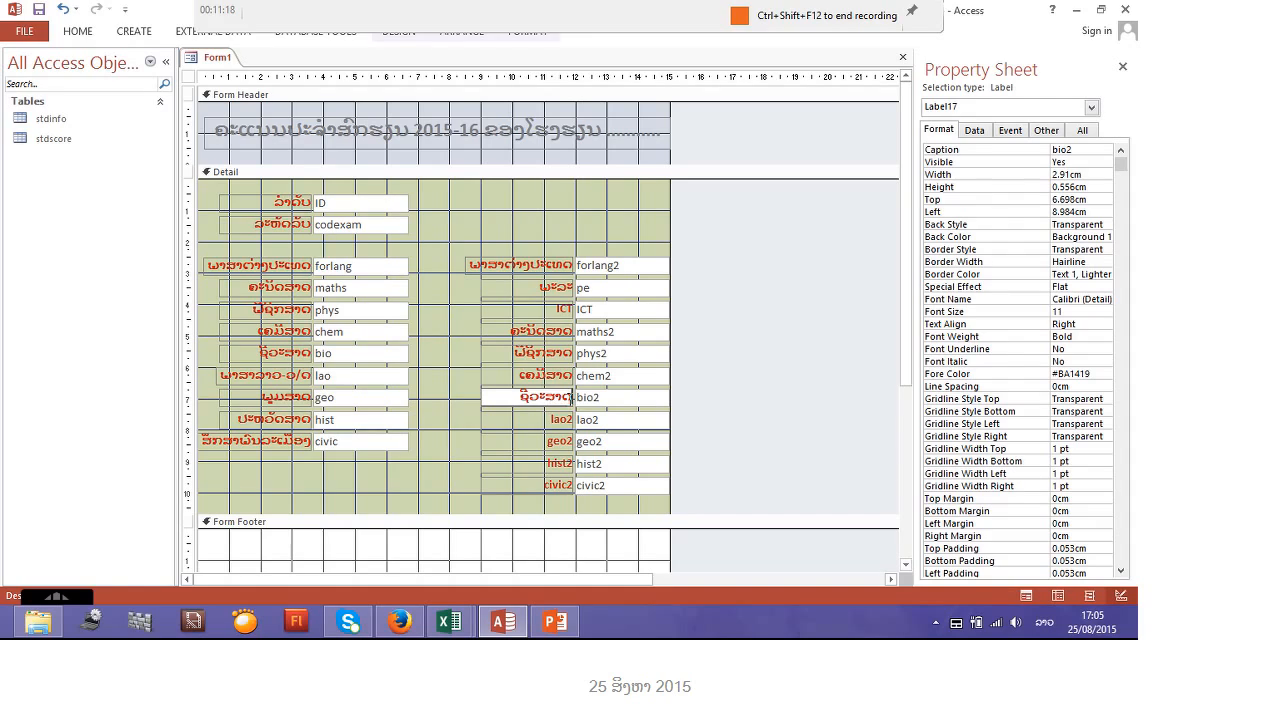
# Replace the lao2 label's caption with ພາສາລາວ-ວ/ດ, copied from the lao label
pyautogui.click(278, 405)
pyautogui.click(258, 380)
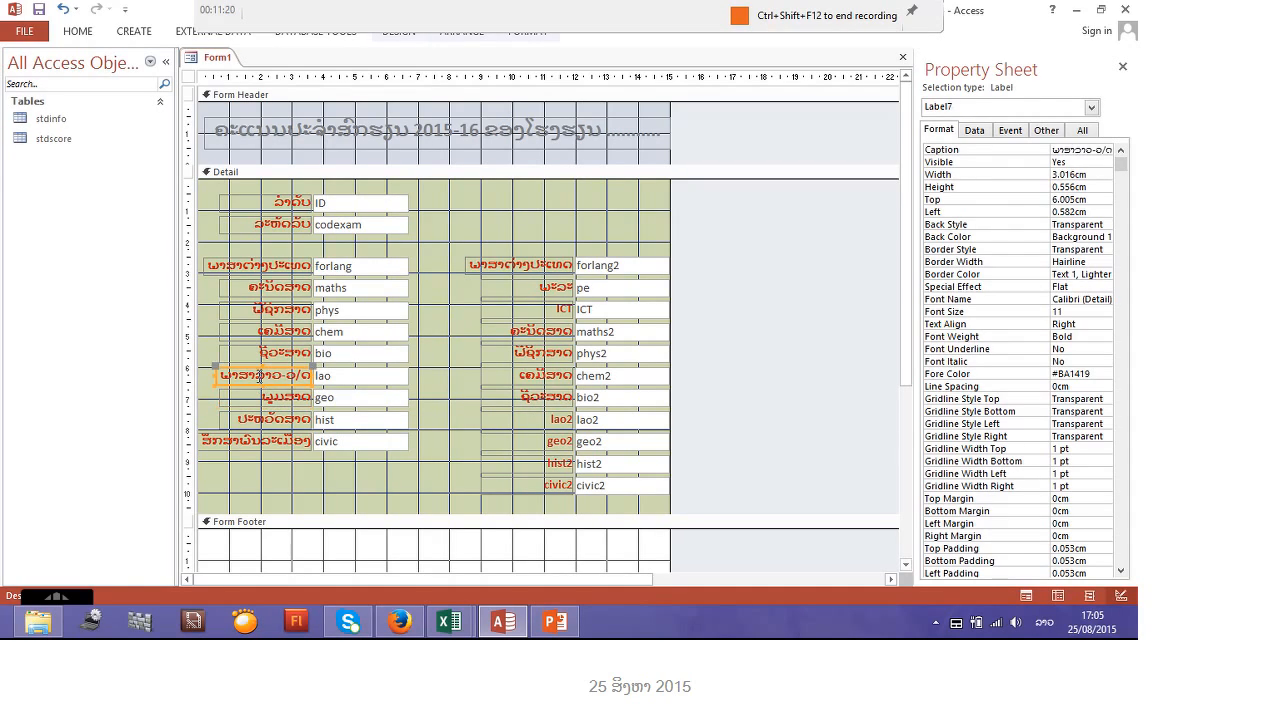
pyautogui.doubleClick(256, 374)
pyautogui.moveTo(221, 375); pyautogui.dragTo(309, 376)
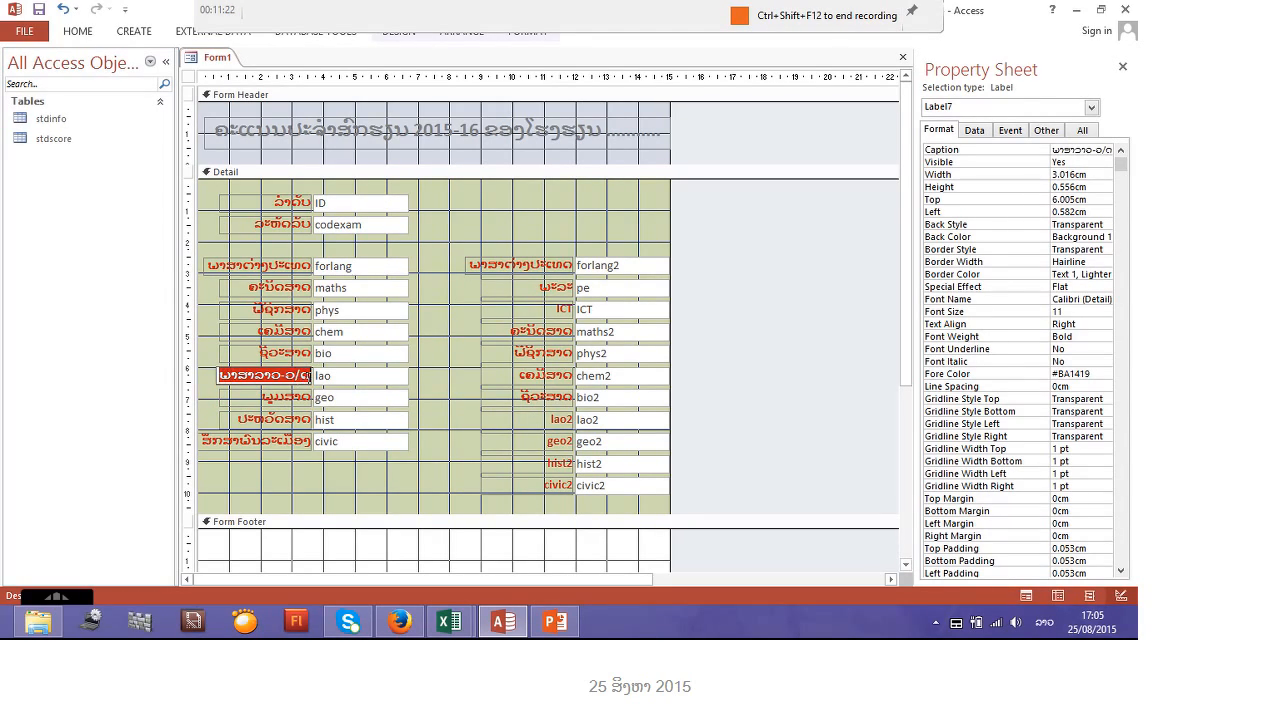
pyautogui.click(563, 419)
pyautogui.click(565, 419)
pyautogui.doubleClick(567, 419)
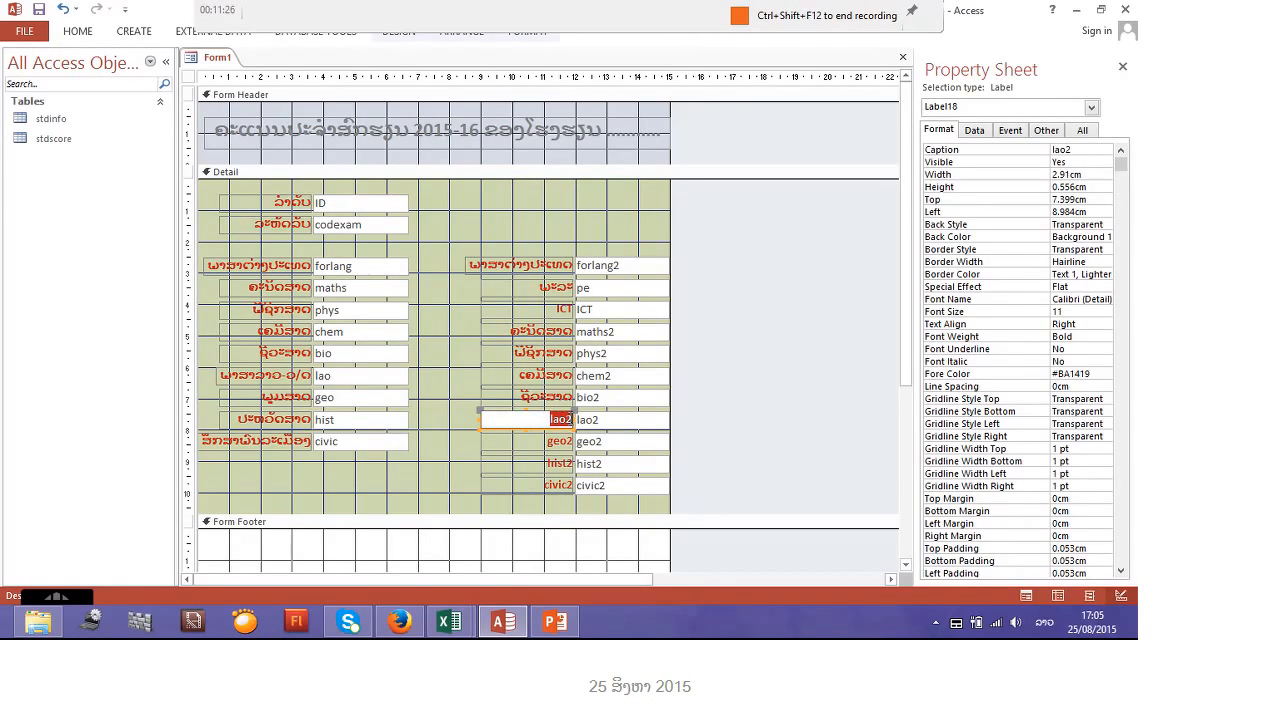
pyautogui.write('ພາສາລາວ-ວ/ດ')
# Copy the caption ພູມສາດ from the geo label and paste it over the geo2 label's caption
pyautogui.click(280, 413)
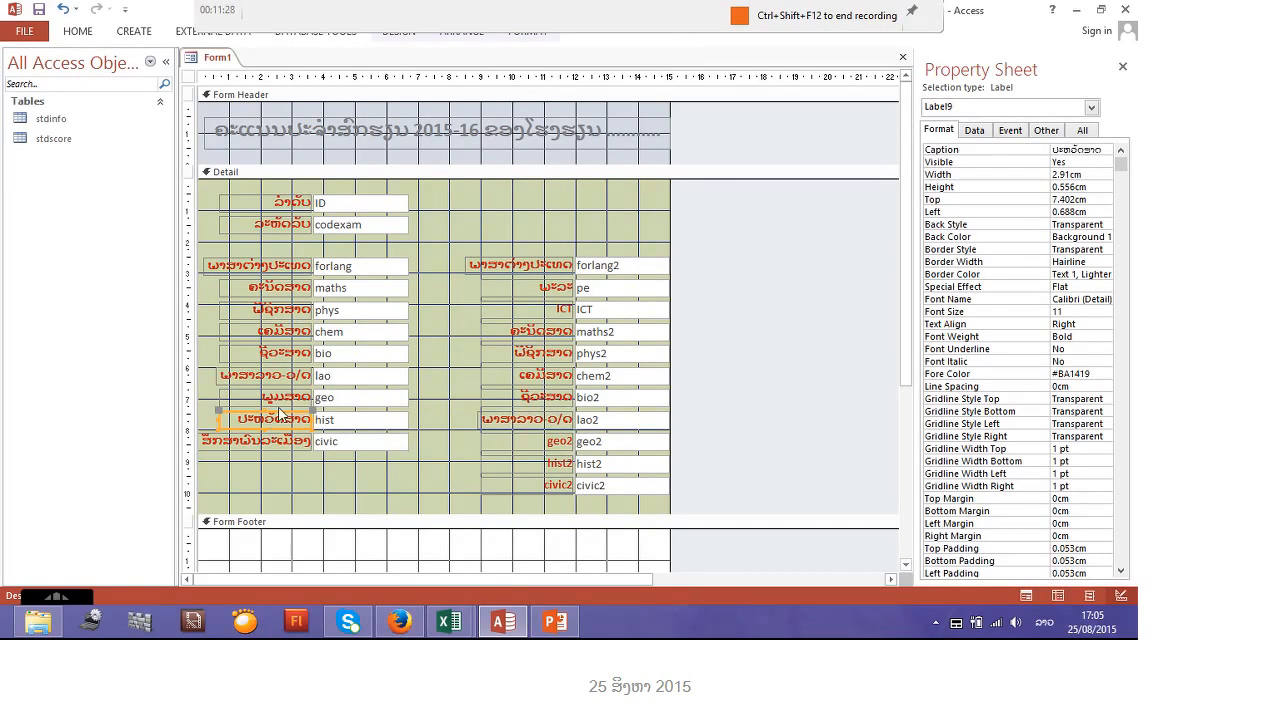
pyautogui.click(285, 397)
pyautogui.click(285, 397)
pyautogui.doubleClick(285, 397)
pyautogui.hotkey('ctrl', 'c')
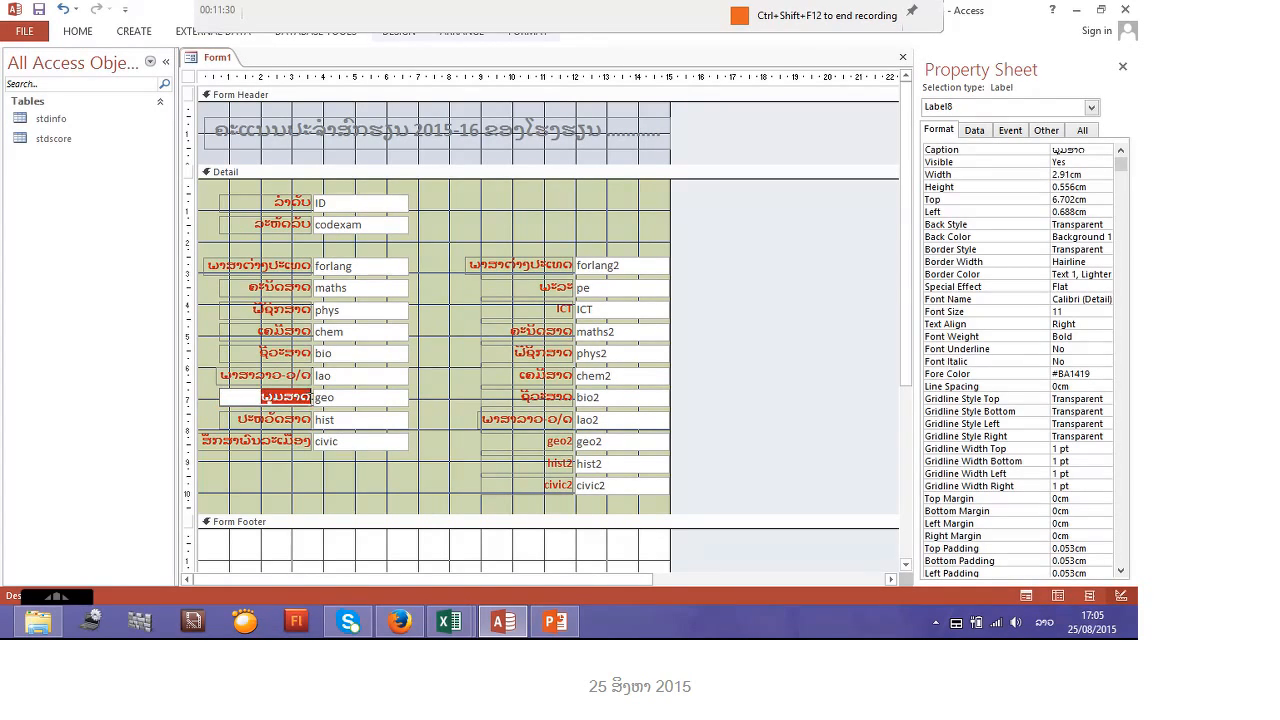
pyautogui.click(556, 441)
pyautogui.doubleClick(558, 441)
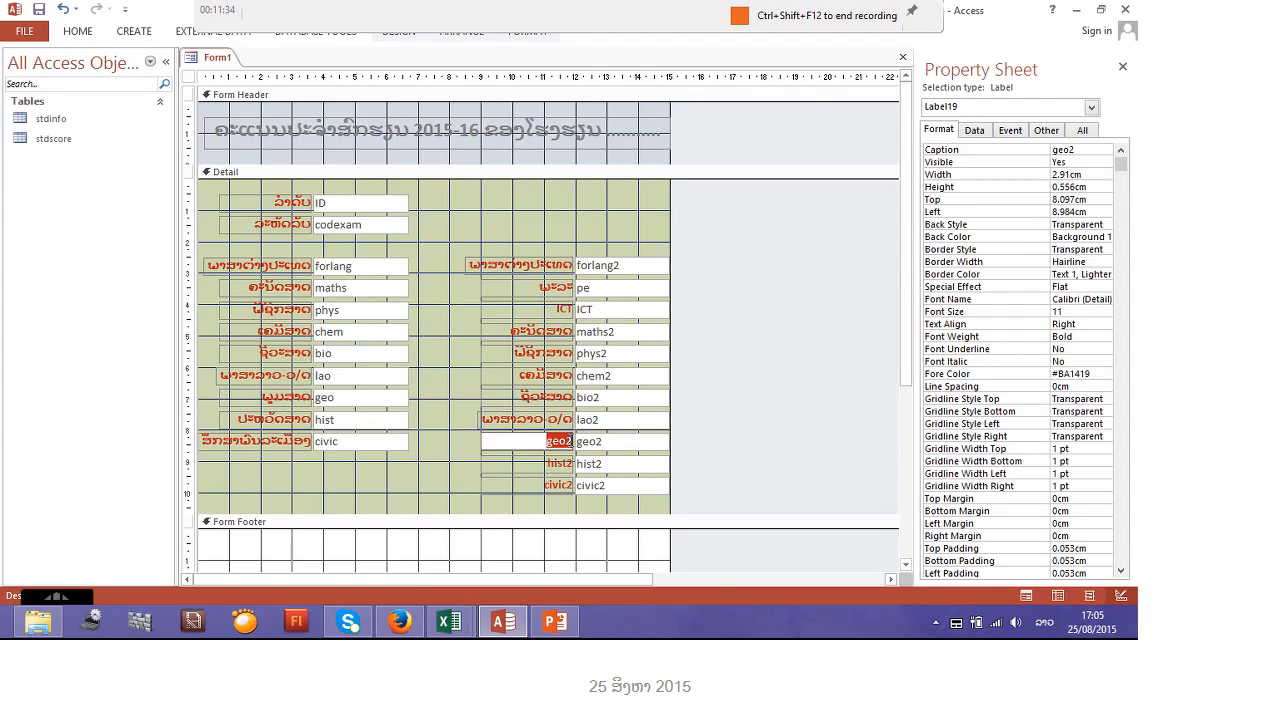
pyautogui.hotkey('ctrl', 'v')
# Copy the caption ປະຫວັດສາດ from the hist label and paste it over the hist2 label's caption
pyautogui.click(270, 422)
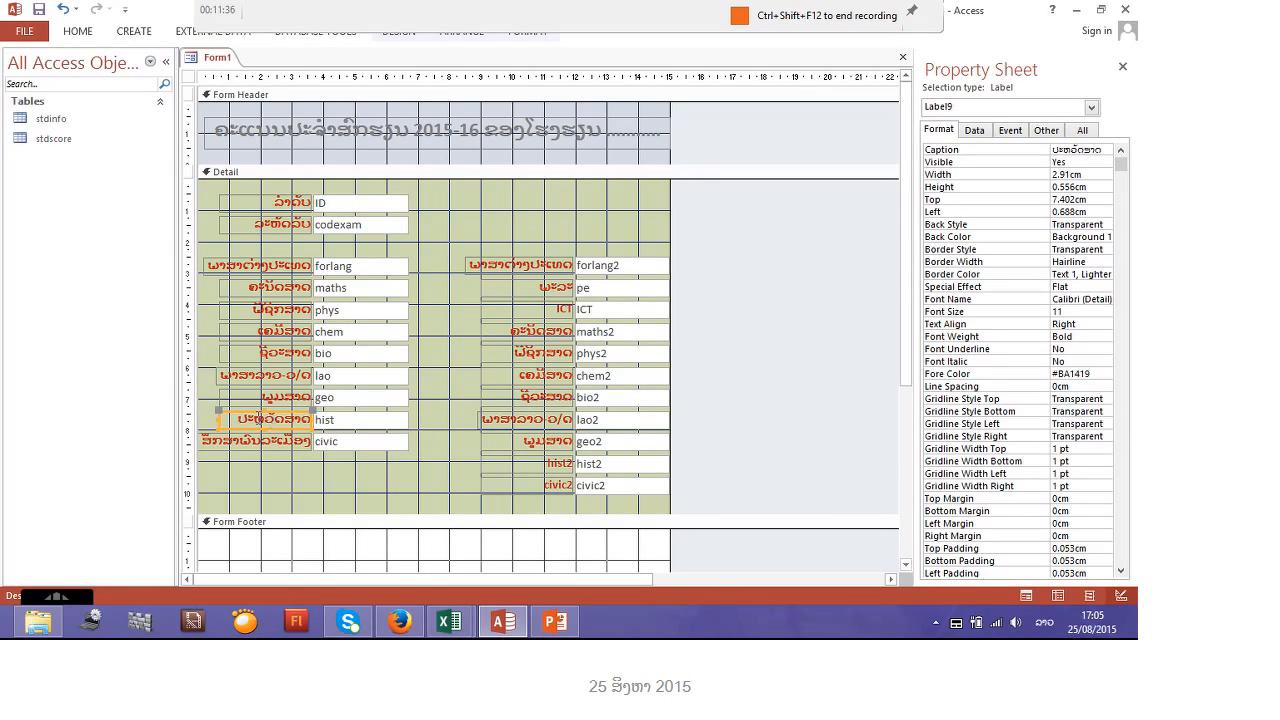
pyautogui.click(242, 417)
pyautogui.moveTo(241, 417); pyautogui.dragTo(313, 420)
pyautogui.hotkey('ctrl', 'c')
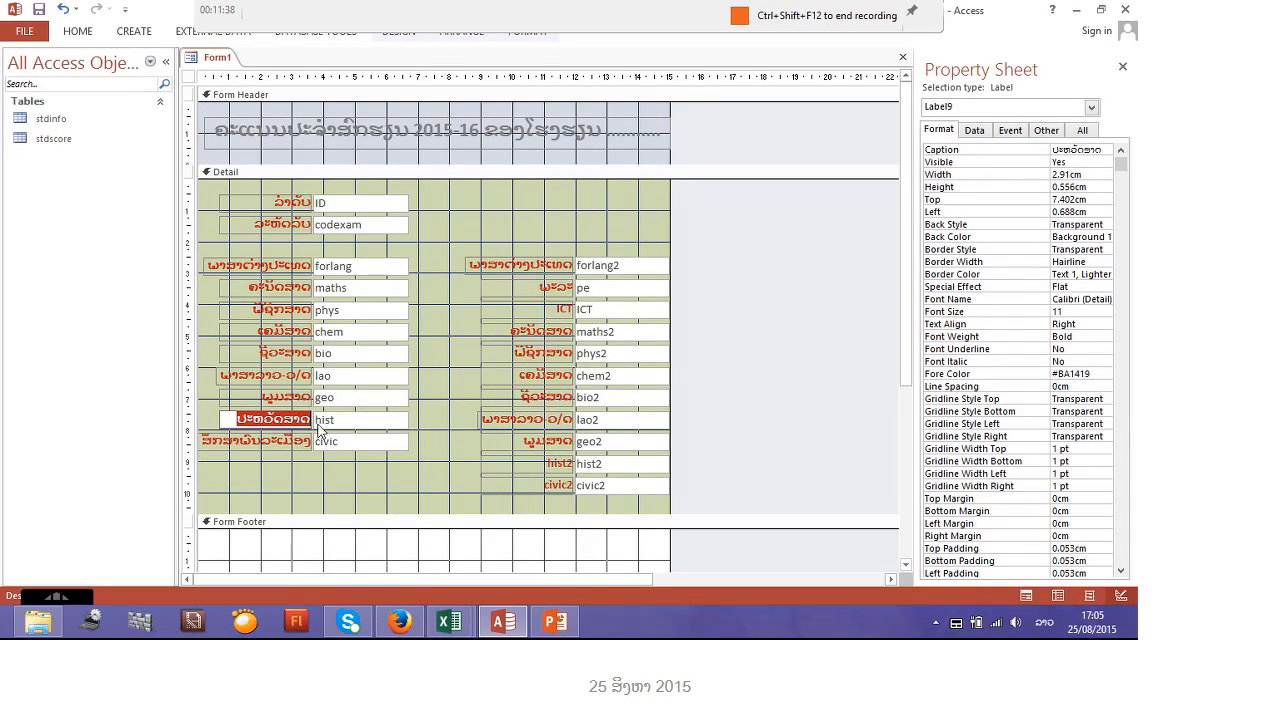
pyautogui.click(560, 463)
pyautogui.click(560, 463)
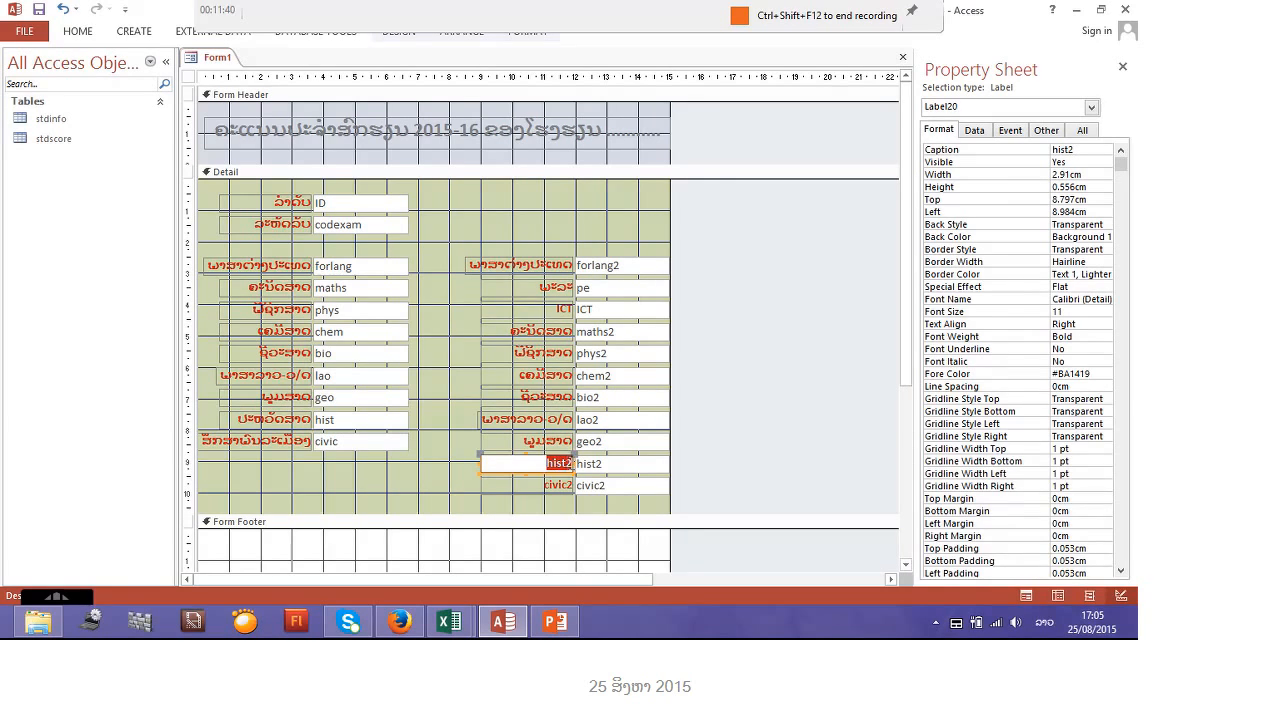
pyautogui.doubleClick(560, 463)
pyautogui.hotkey('ctrl', 'v')
# Copy the caption ສຶກສາພົນລະເມືອງ from the civic label and paste it over the civic2 label's caption
pyautogui.click(269, 443)
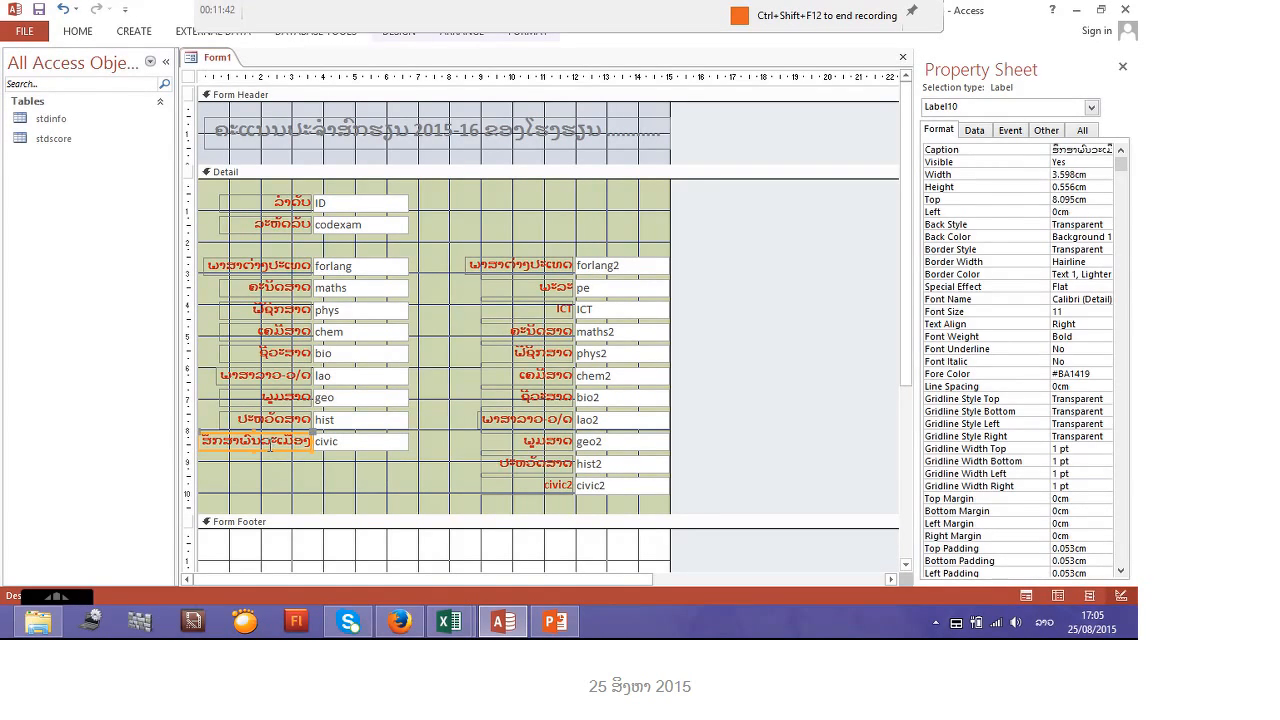
pyautogui.moveTo(201, 441); pyautogui.dragTo(307, 443)
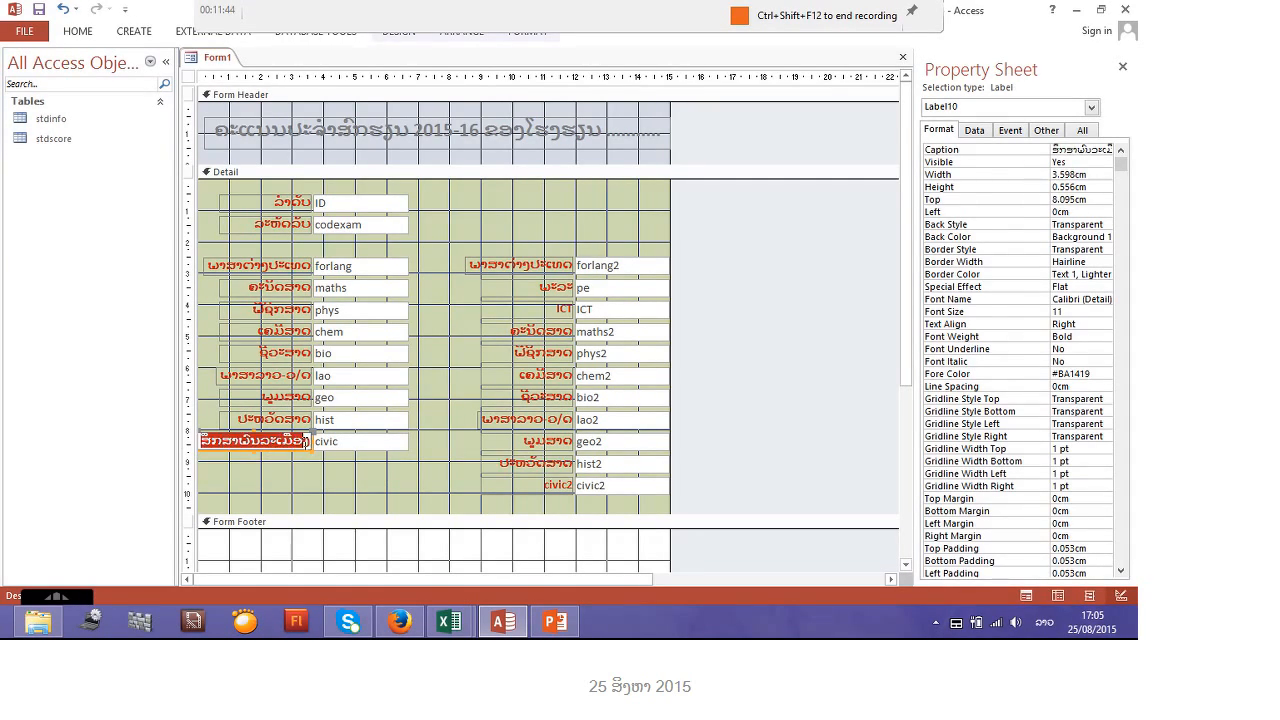
pyautogui.hotkey('ctrl', 'c')
pyautogui.click(541, 486)
pyautogui.click(541, 486)
pyautogui.moveTo(542, 486); pyautogui.dragTo(568, 486)
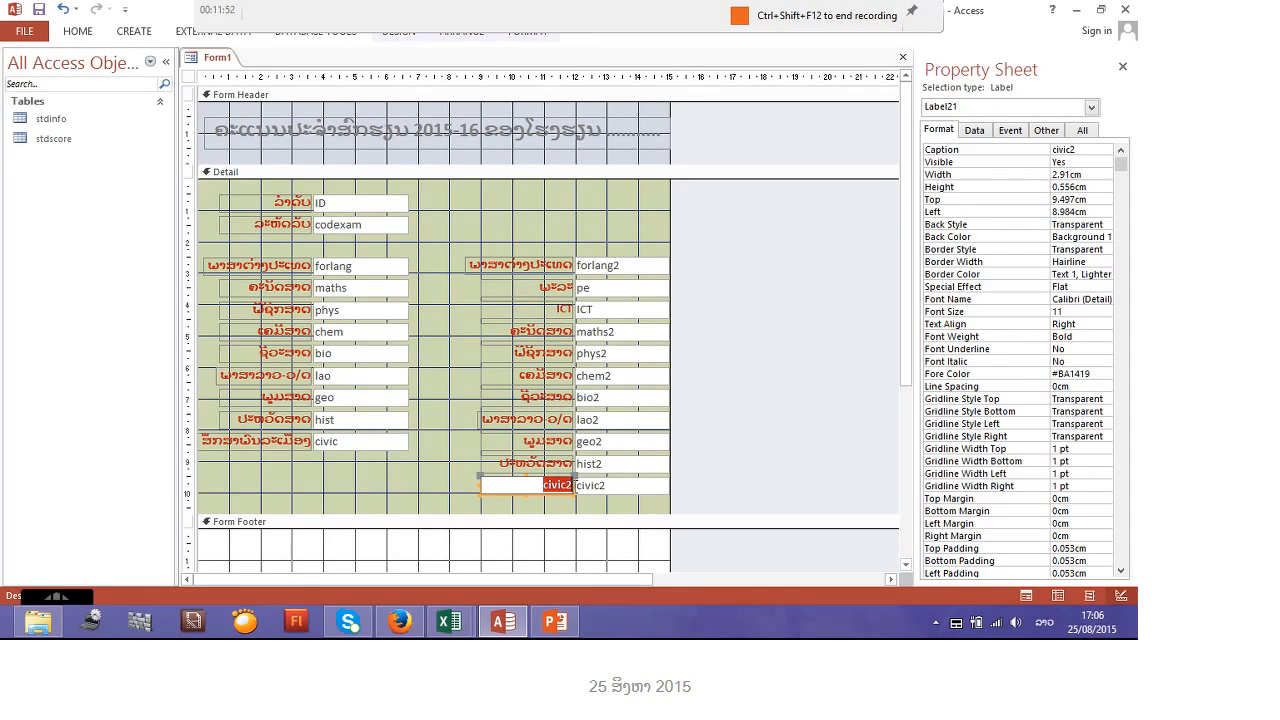
pyautogui.hotkey('ctrl', 'v')
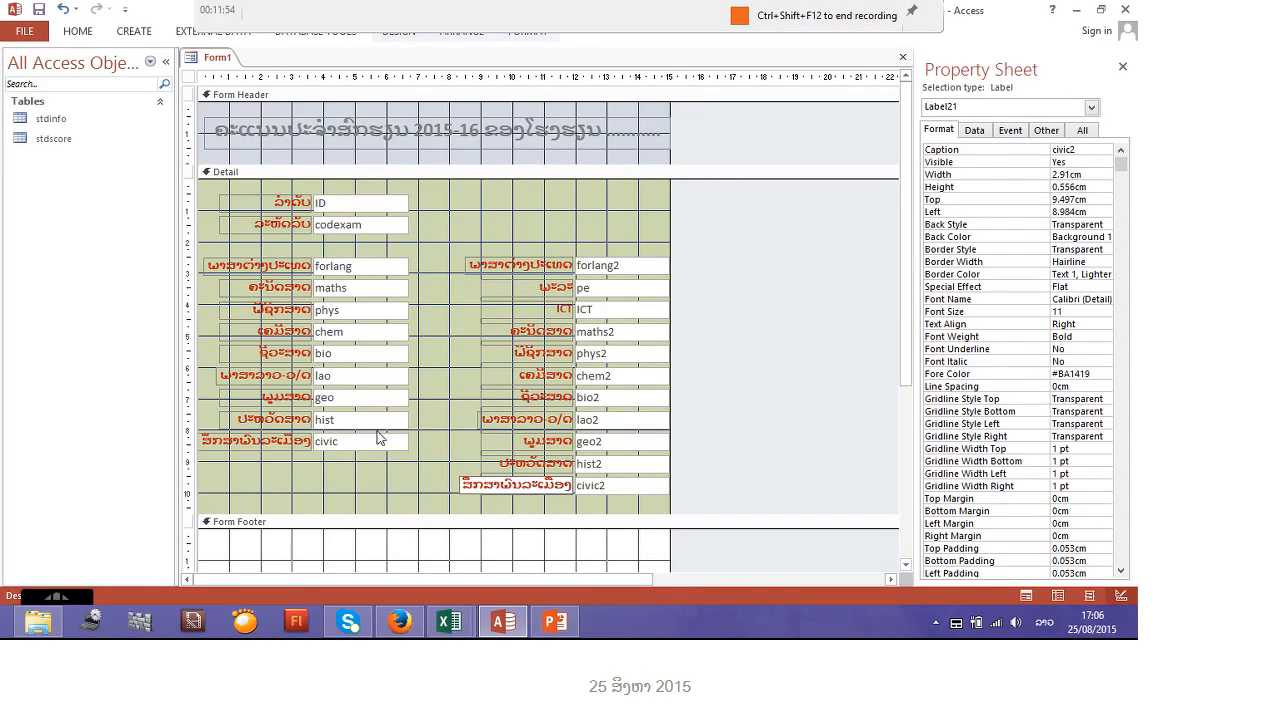
# Set the font size to 12 for all labels and fields in the Detail section from the codexam row downward
pyautogui.click(426, 359)
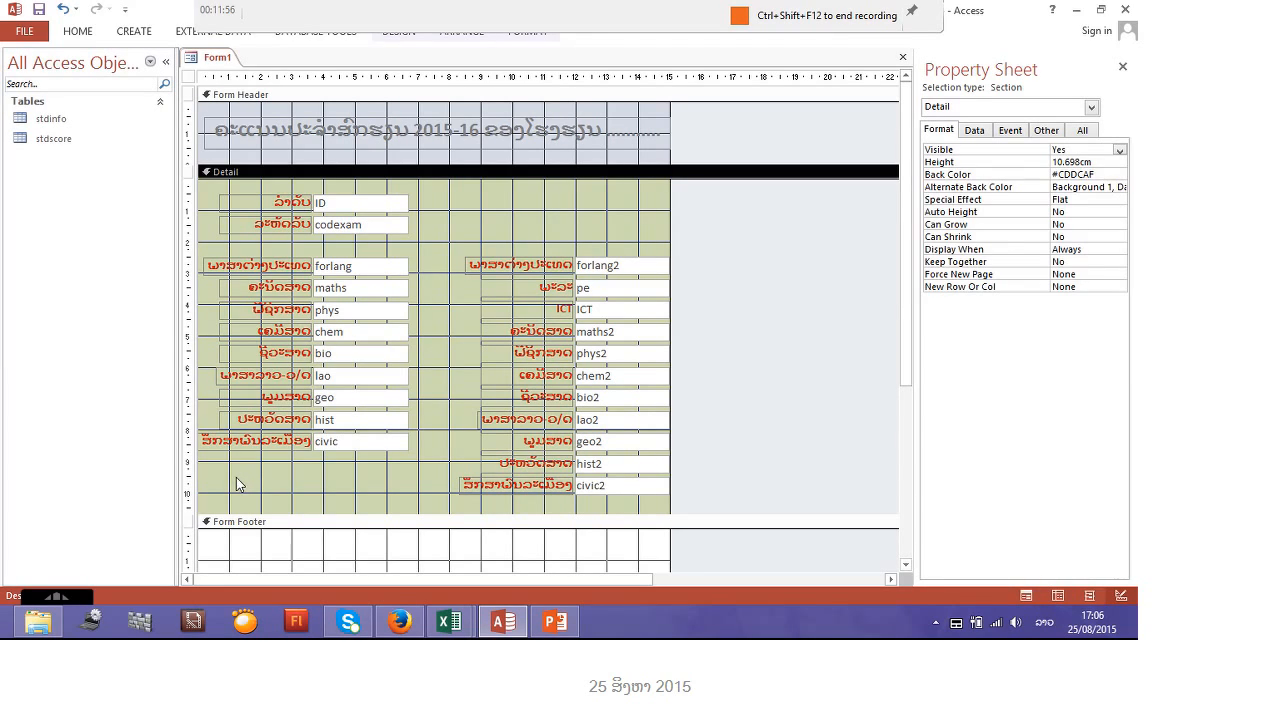
pyautogui.moveTo(235, 477); pyautogui.dragTo(630, 214)
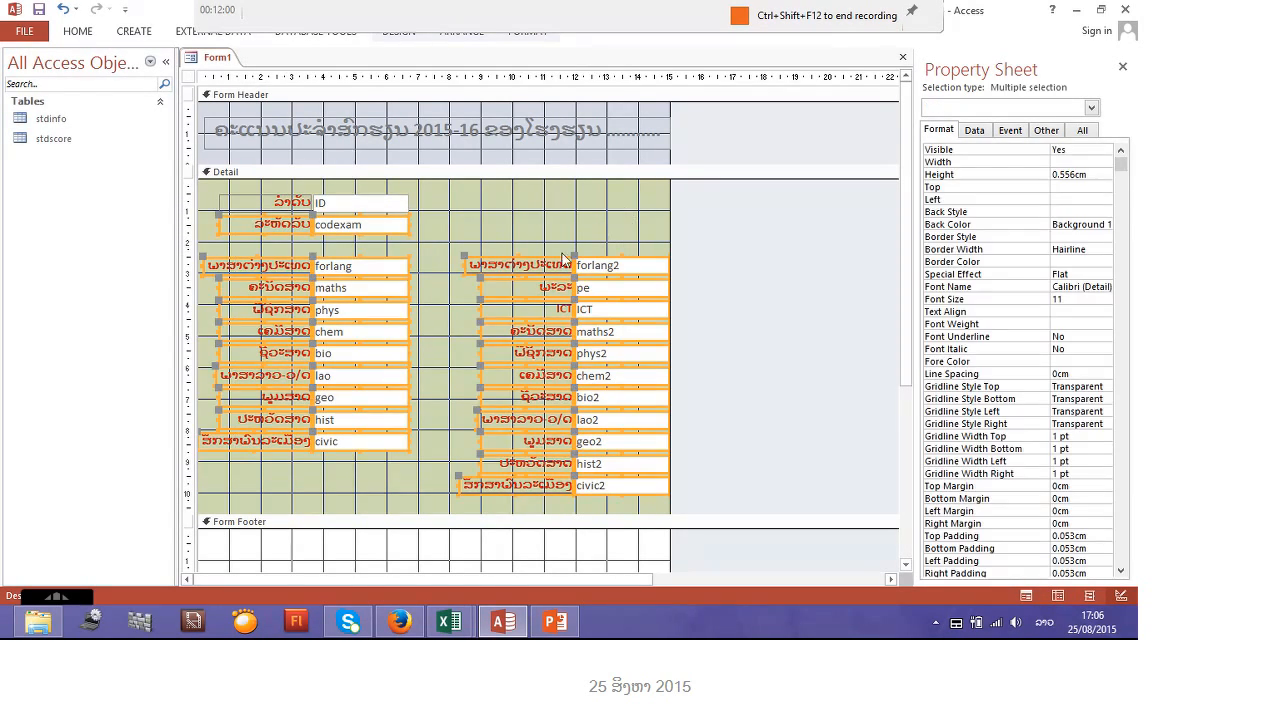
pyautogui.click(82, 38)
pyautogui.click(800, 60)
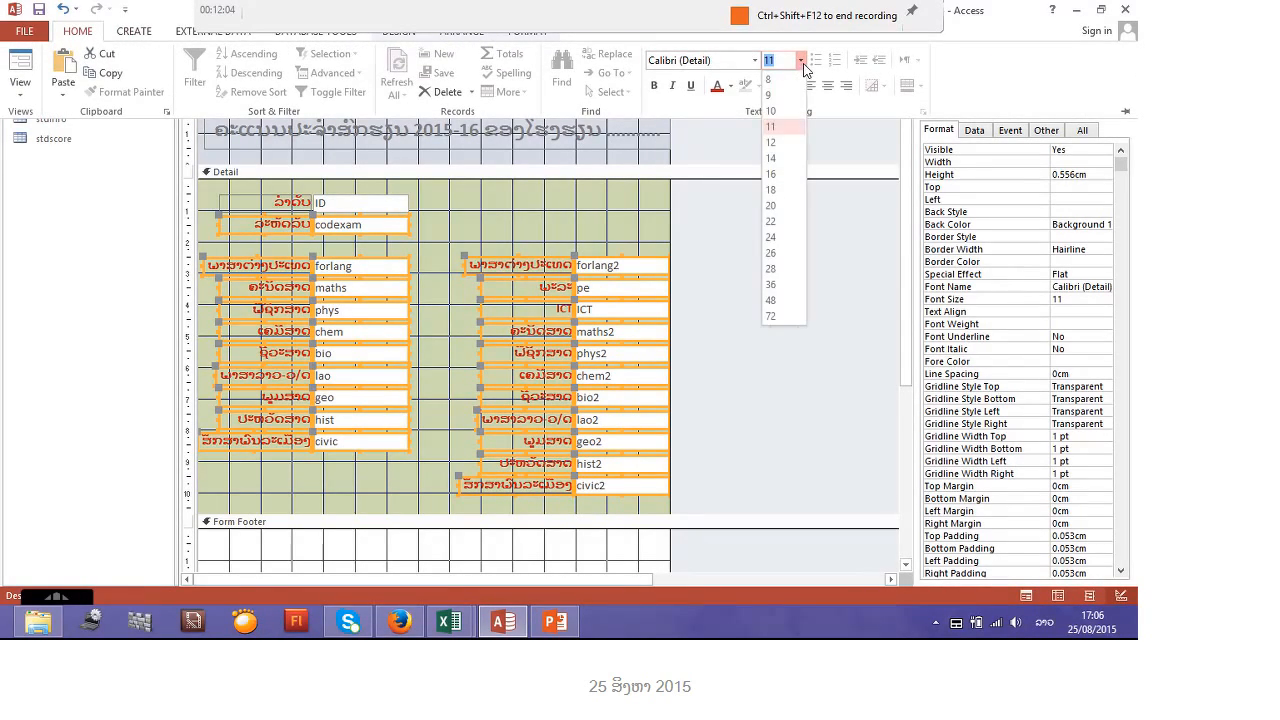
pyautogui.click(772, 142)
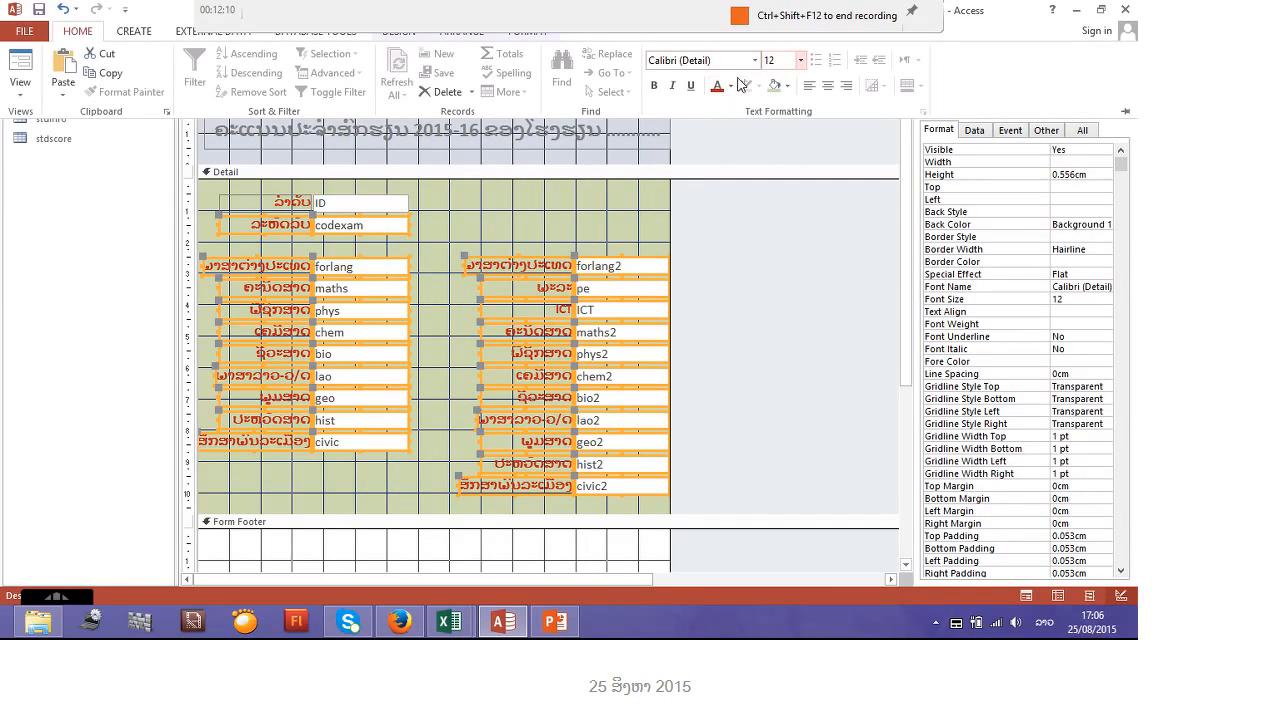
pyautogui.click(1105, 175)
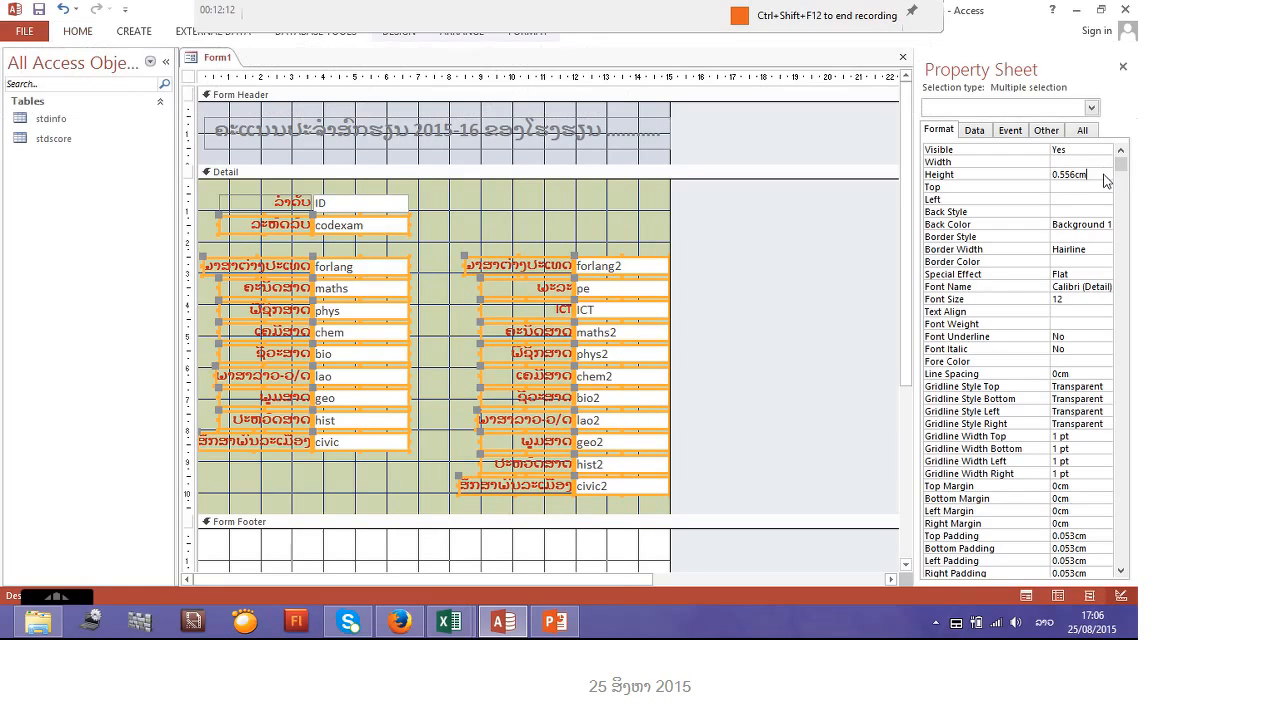
pyautogui.moveTo(1109, 175); pyautogui.dragTo(1047, 174)
pyautogui.click(565, 209)
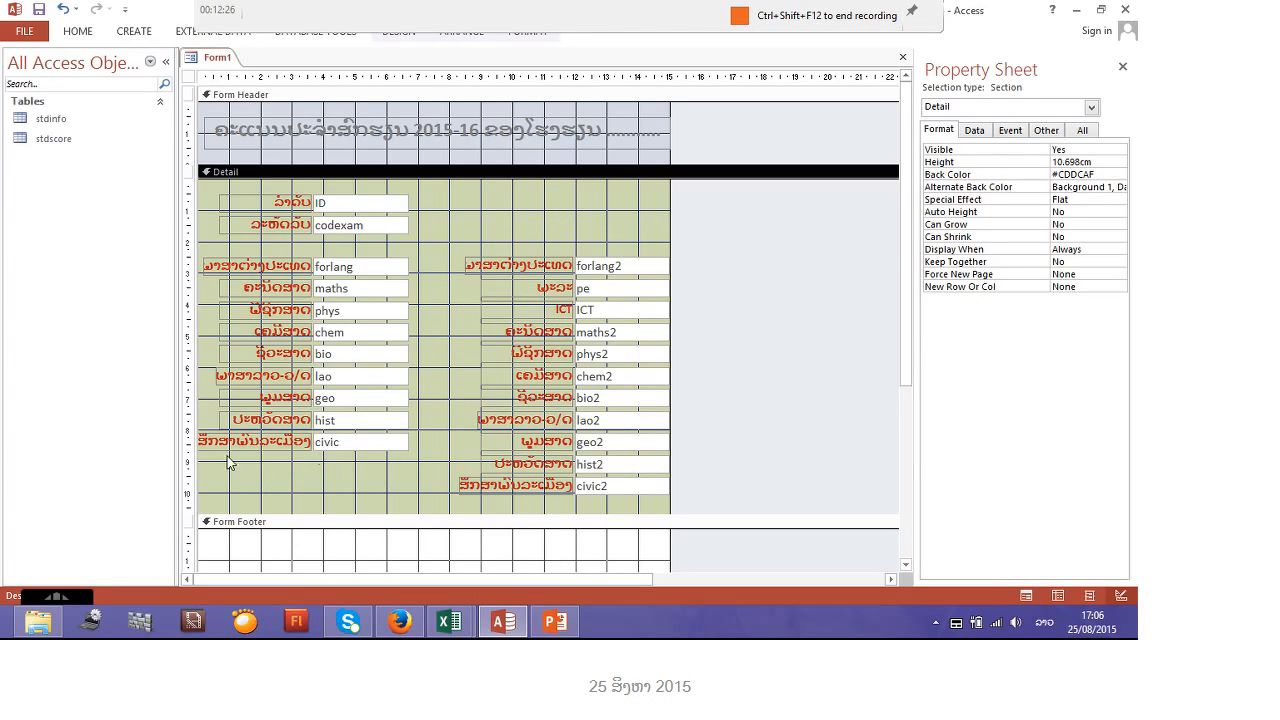
pyautogui.click(224, 469)
pyautogui.click(224, 469)
# Try to apply the civic label's width to all labels in the left column
pyautogui.click(226, 440)
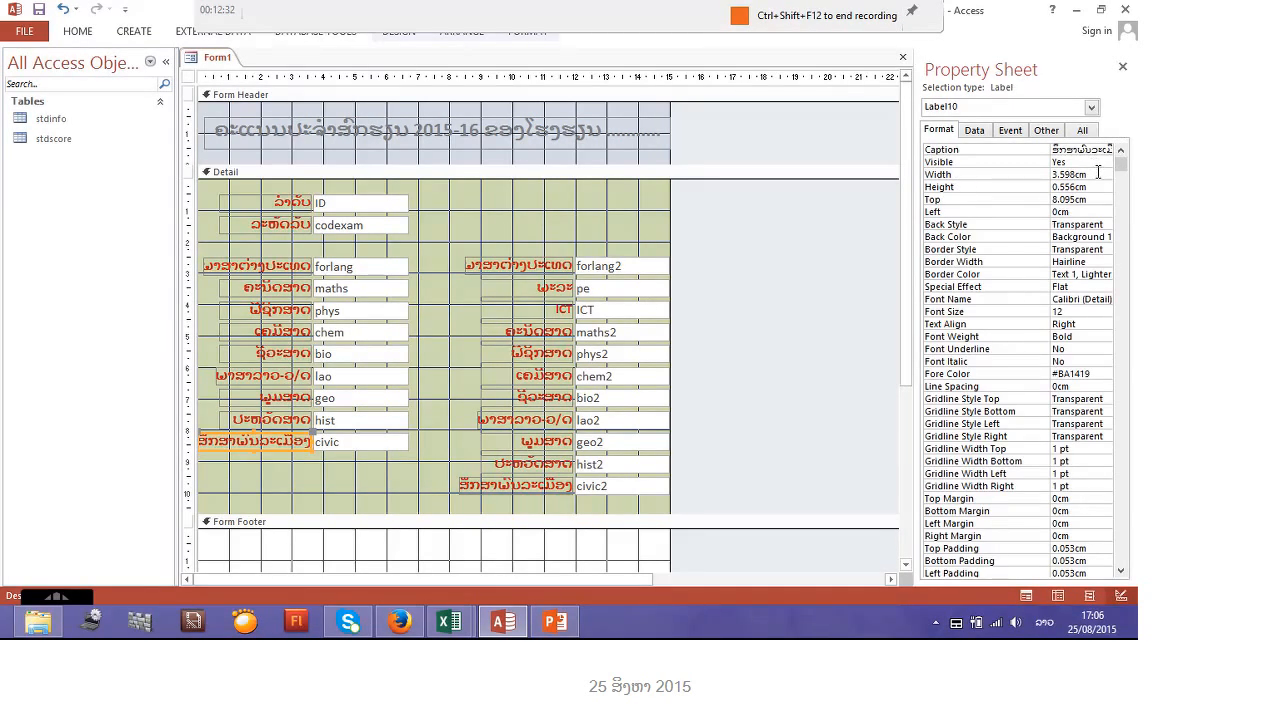
pyautogui.click(1034, 176)
pyautogui.hotkey('ctrl', 'c')
pyautogui.click(236, 506)
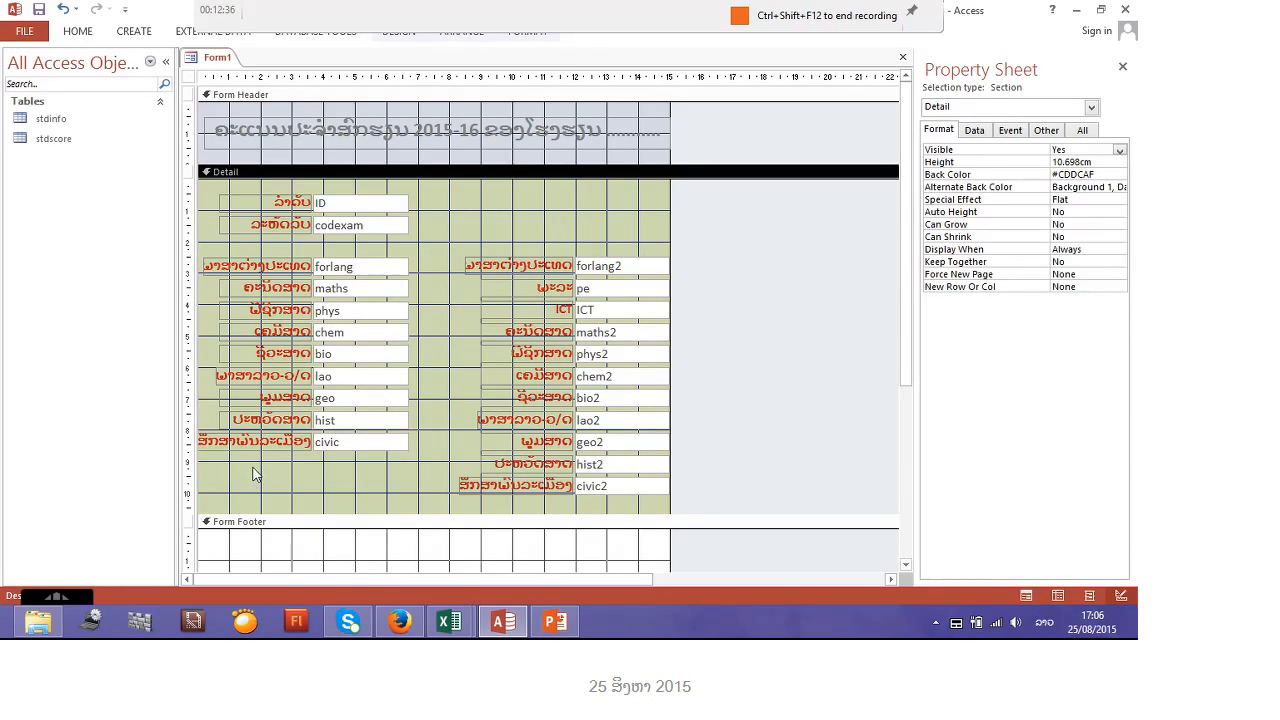
pyautogui.moveTo(254, 474); pyautogui.dragTo(302, 186)
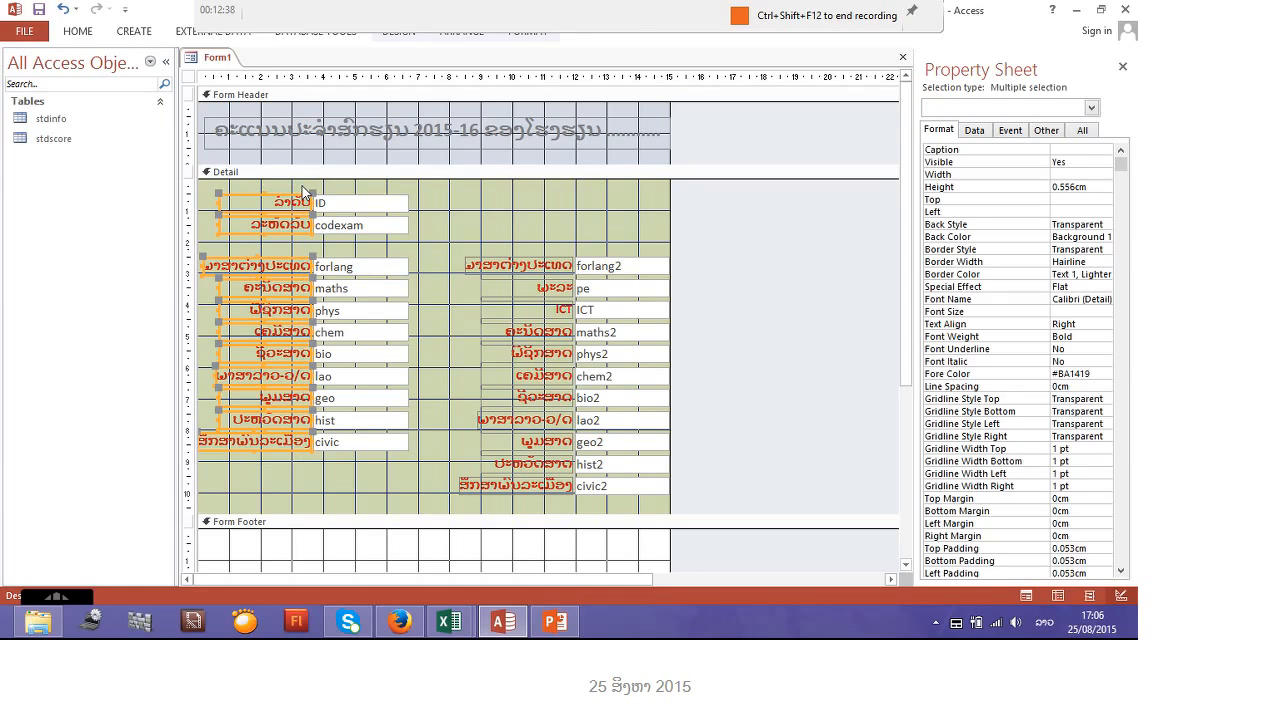
pyautogui.click(1082, 173)
pyautogui.hotkey('ctrl', 'v')
pyautogui.click(433, 505)
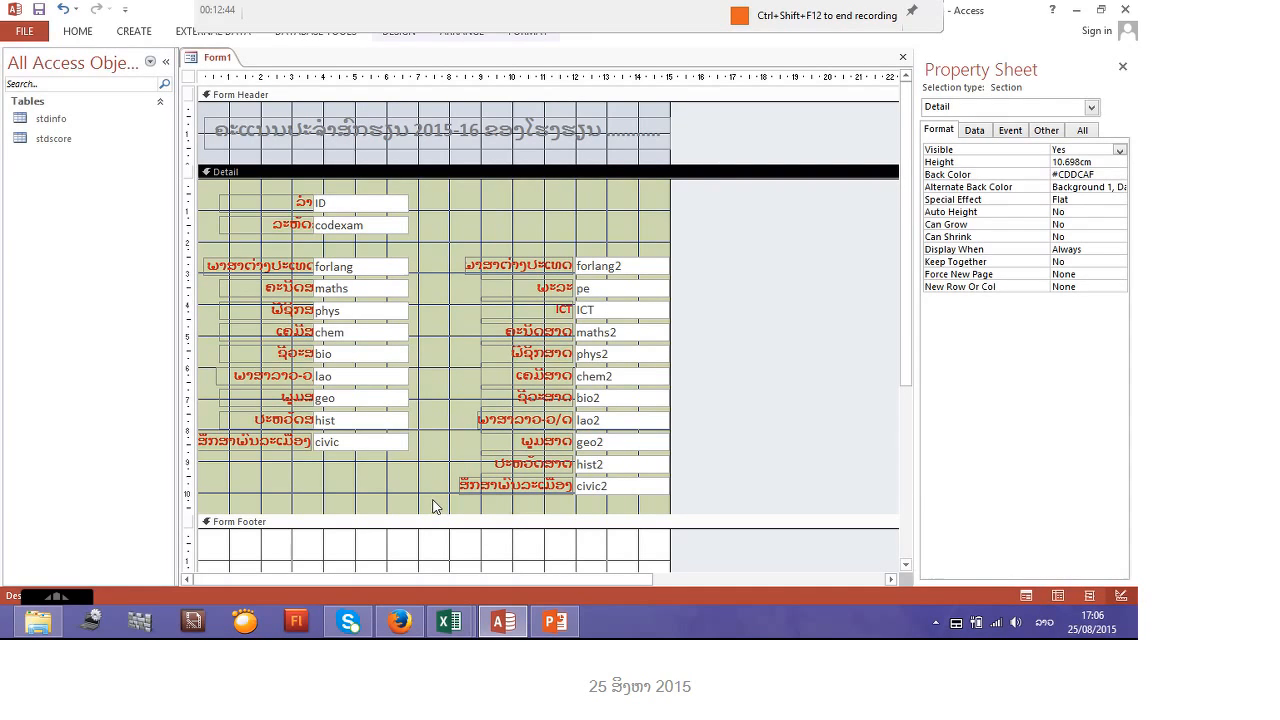
# Undo the width change on the left-column labels
pyautogui.moveTo(237, 483); pyautogui.dragTo(292, 196)
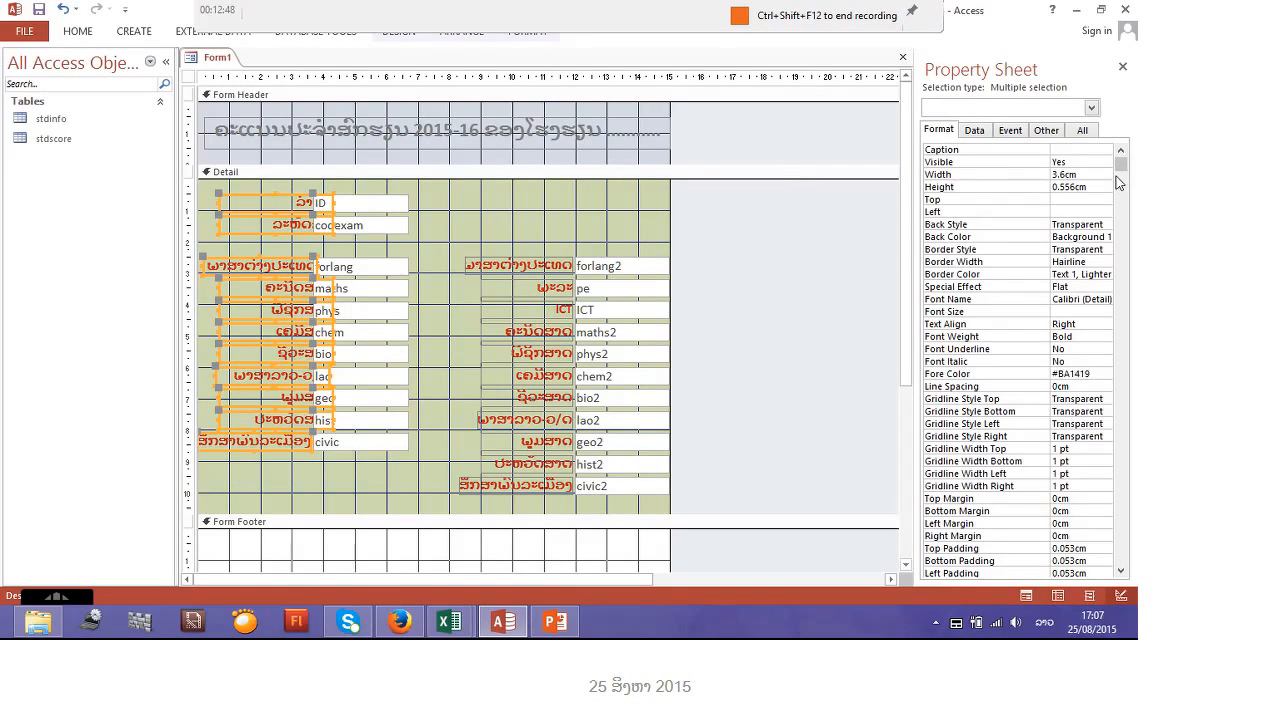
pyautogui.click(1100, 174)
pyautogui.click(425, 242)
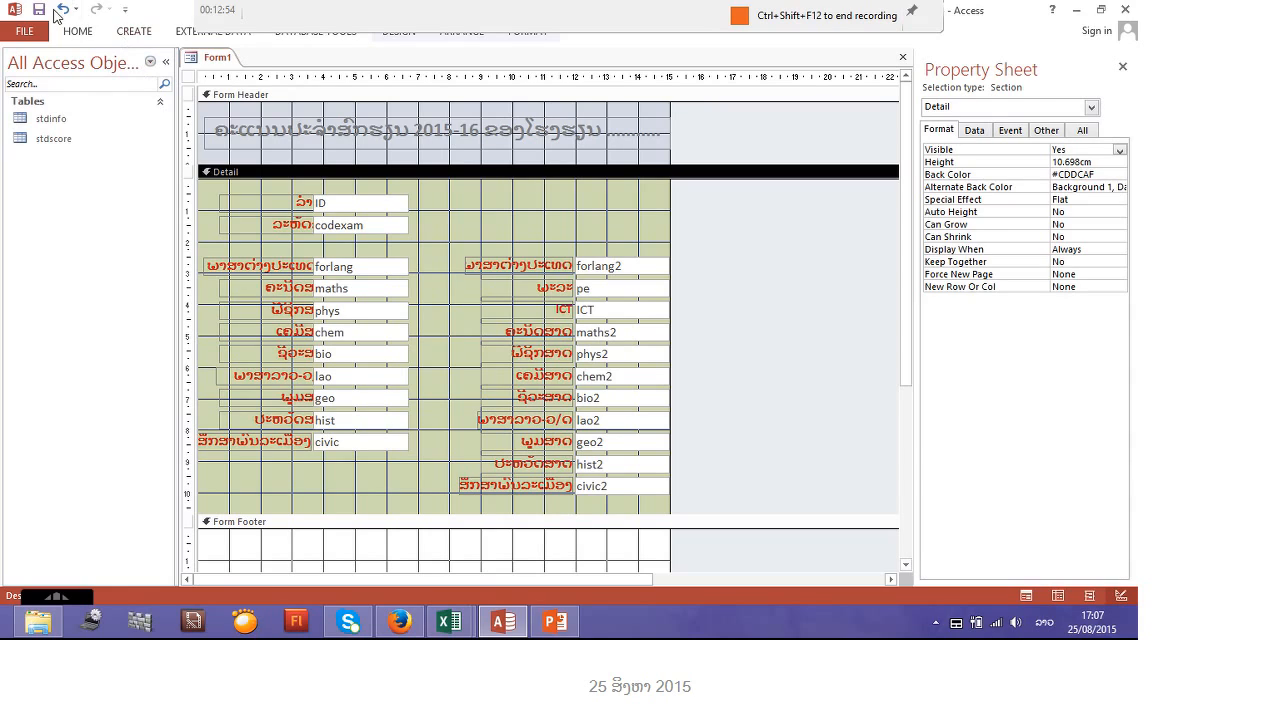
pyautogui.click(62, 10)
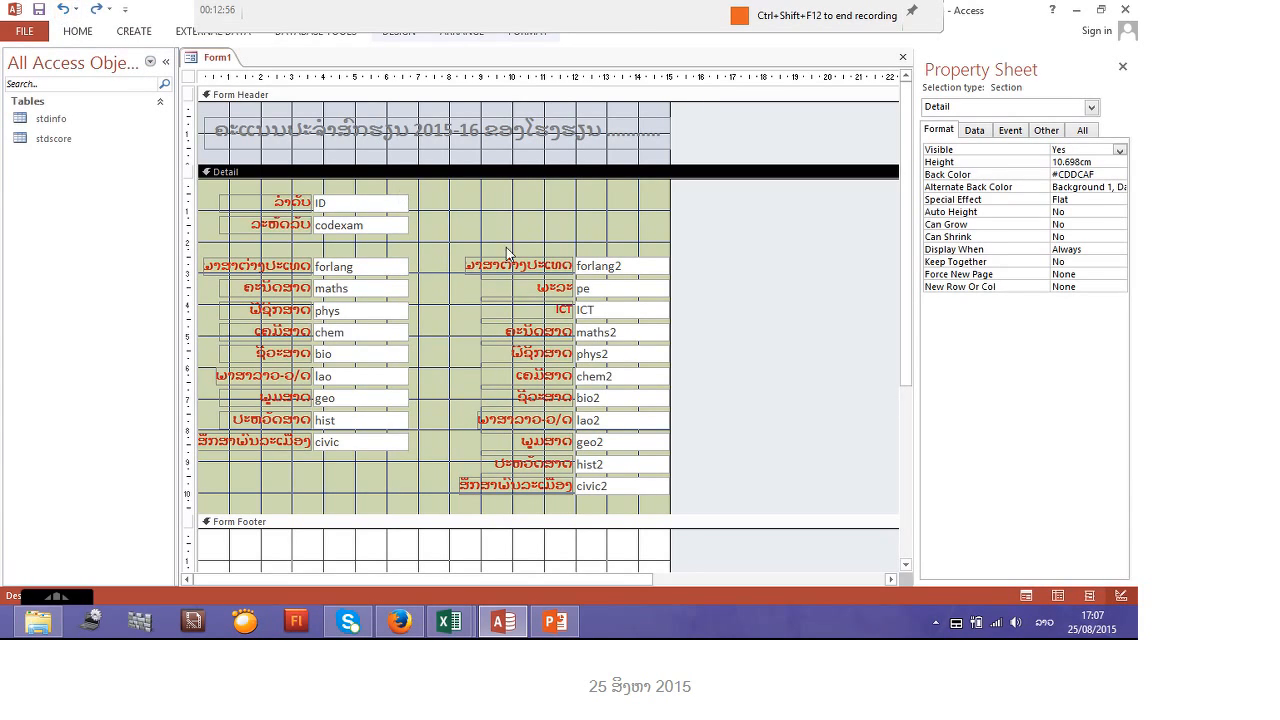
# Widen the forlang and forlang2 labels slightly on their left side so their full captions fit
pyautogui.click(216, 268)
pyautogui.moveTo(203, 267); pyautogui.dragTo(189, 264)
pyautogui.click(468, 265)
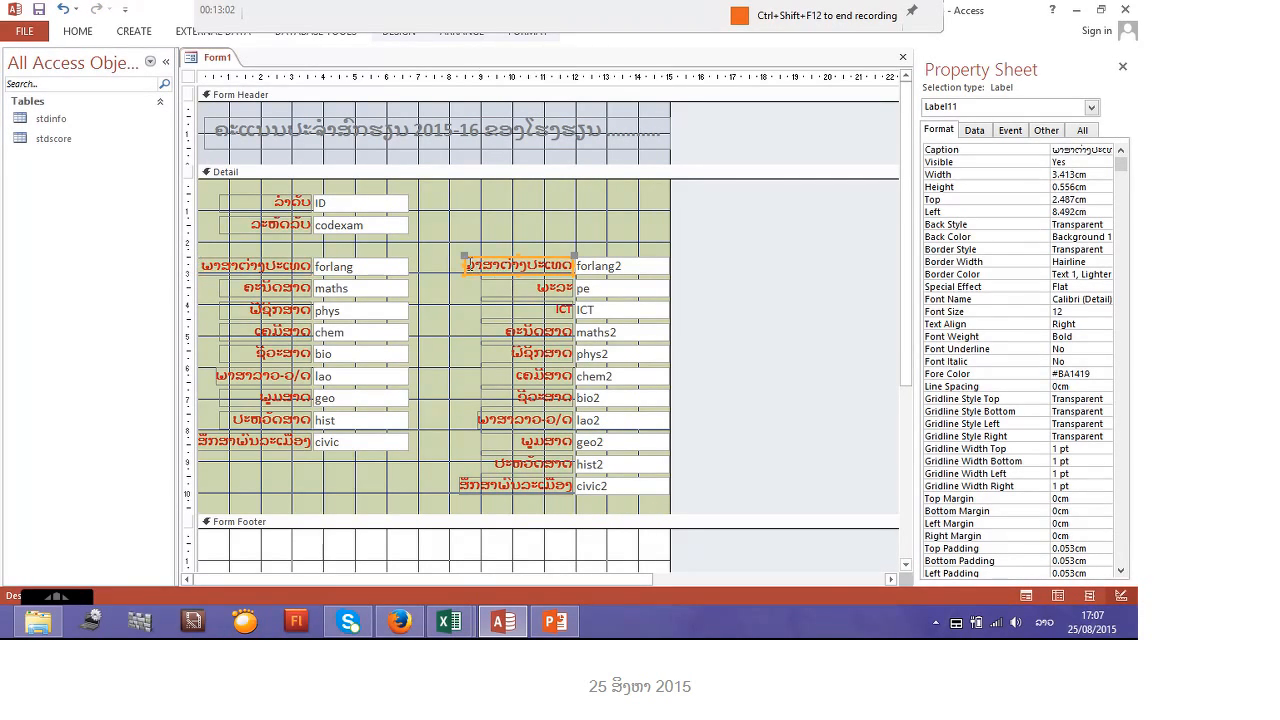
pyautogui.moveTo(464, 265); pyautogui.dragTo(452, 265)
pyautogui.click(452, 378)
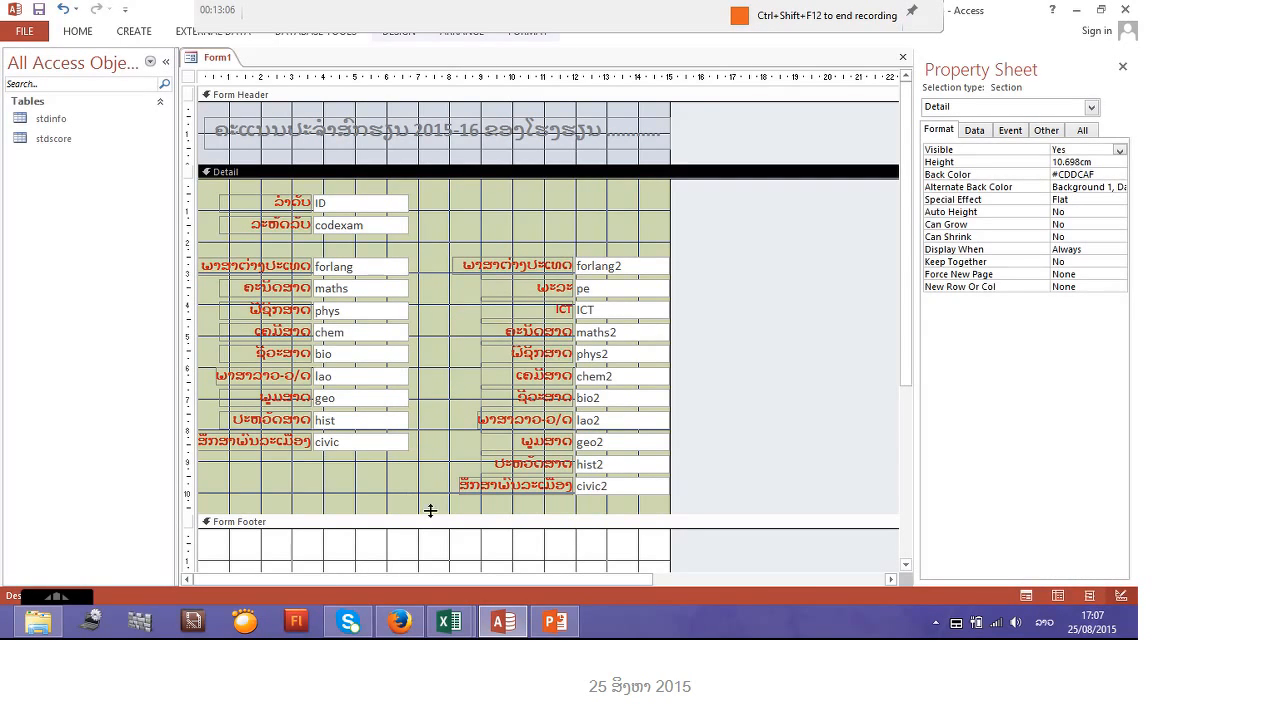
# Try a height of 0.6 cm on all labels in the left column
pyautogui.moveTo(242, 466); pyautogui.dragTo(286, 192)
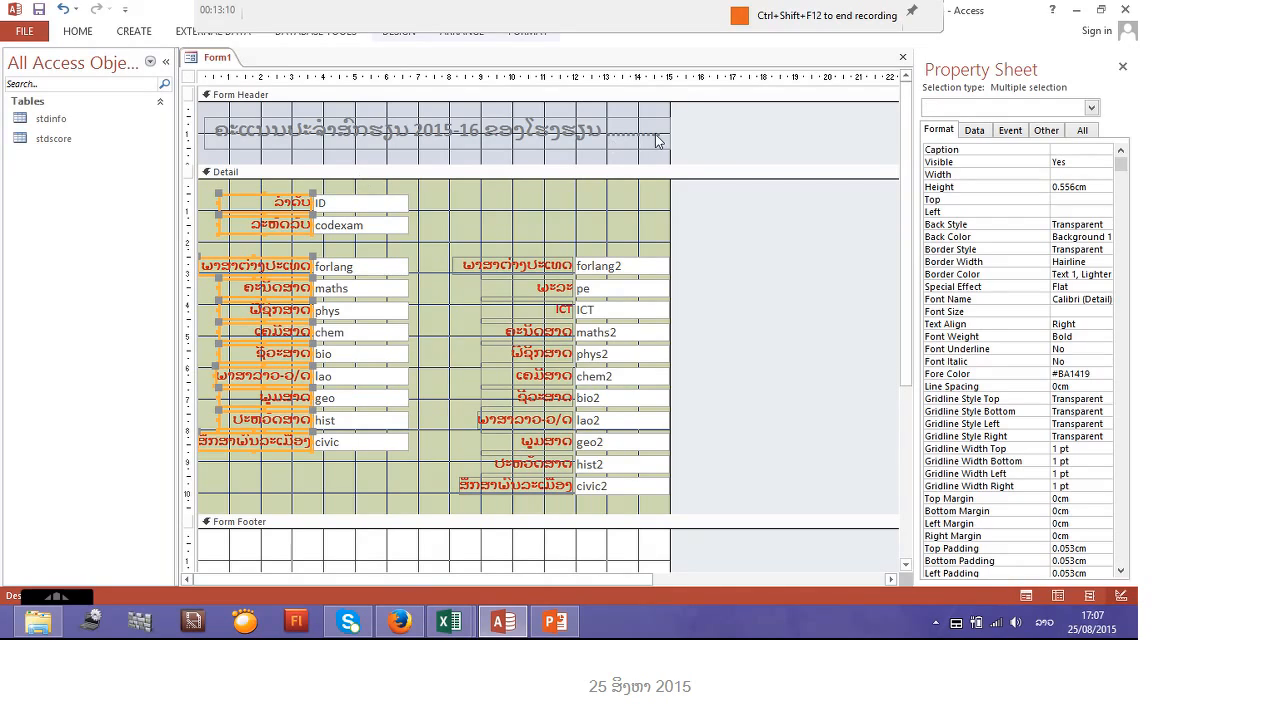
pyautogui.click(1100, 187)
pyautogui.moveTo(1105, 186); pyautogui.dragTo(1062, 190)
pyautogui.press('BackSpace')
pyautogui.write('6')
pyautogui.click(1098, 198)
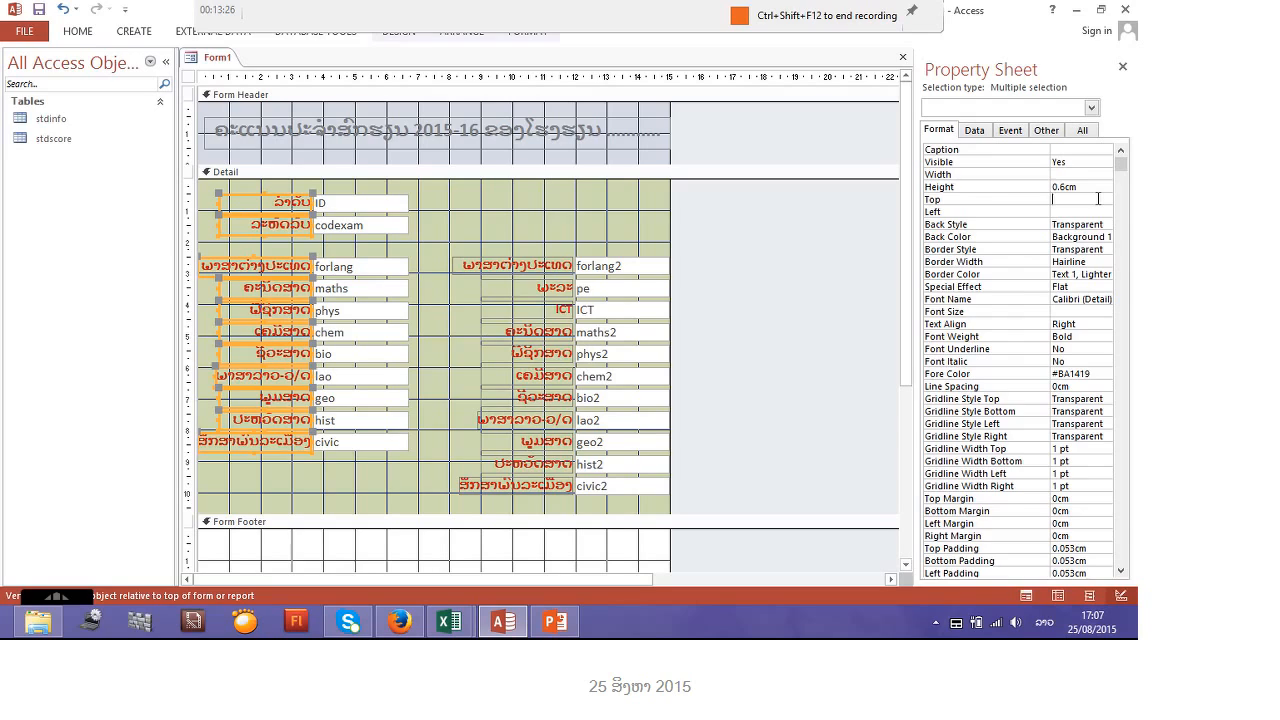
pyautogui.click(63, 9)
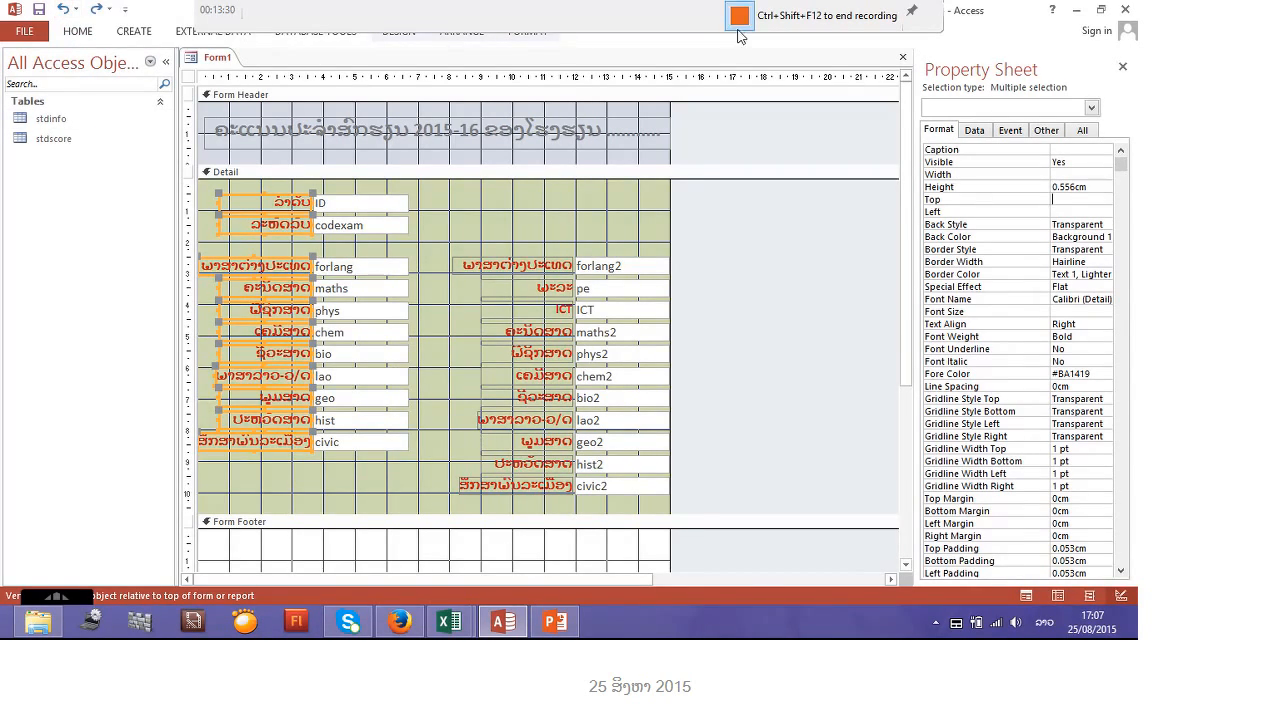
# Set the font size of all left-column labels, from ID to civic, to 11
pyautogui.click(87, 35)
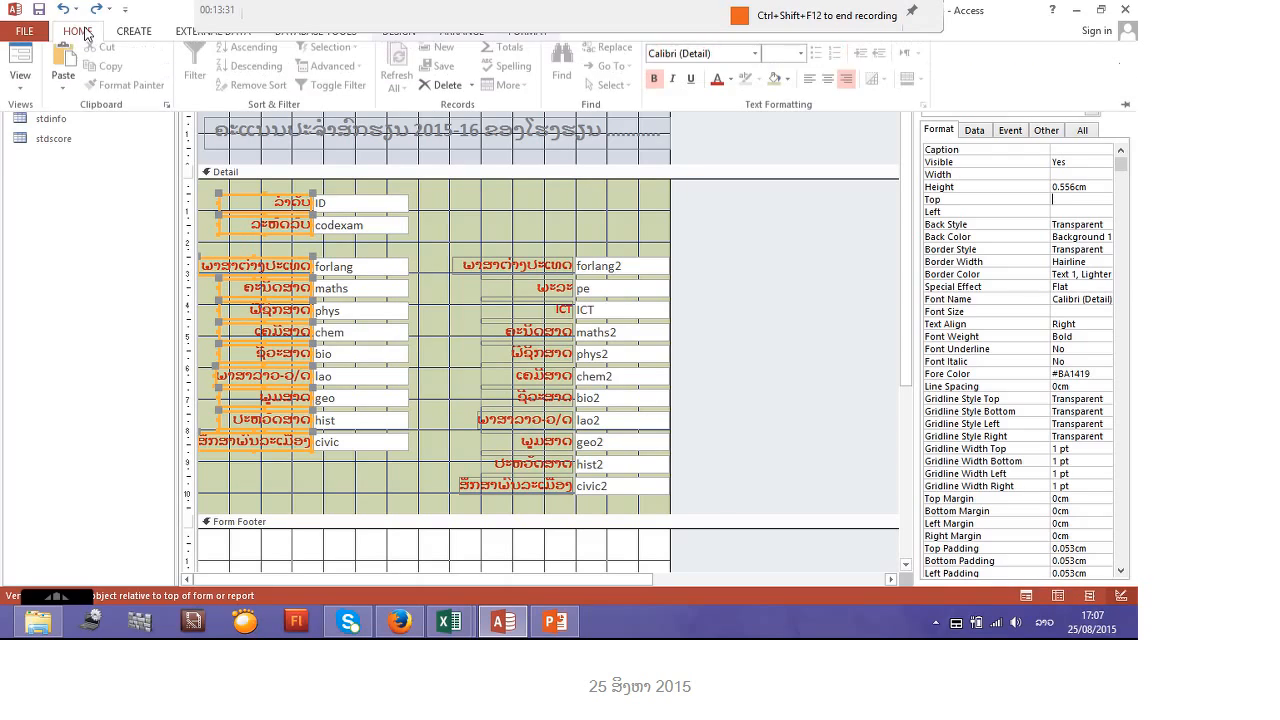
pyautogui.click(800, 61)
pyautogui.click(771, 127)
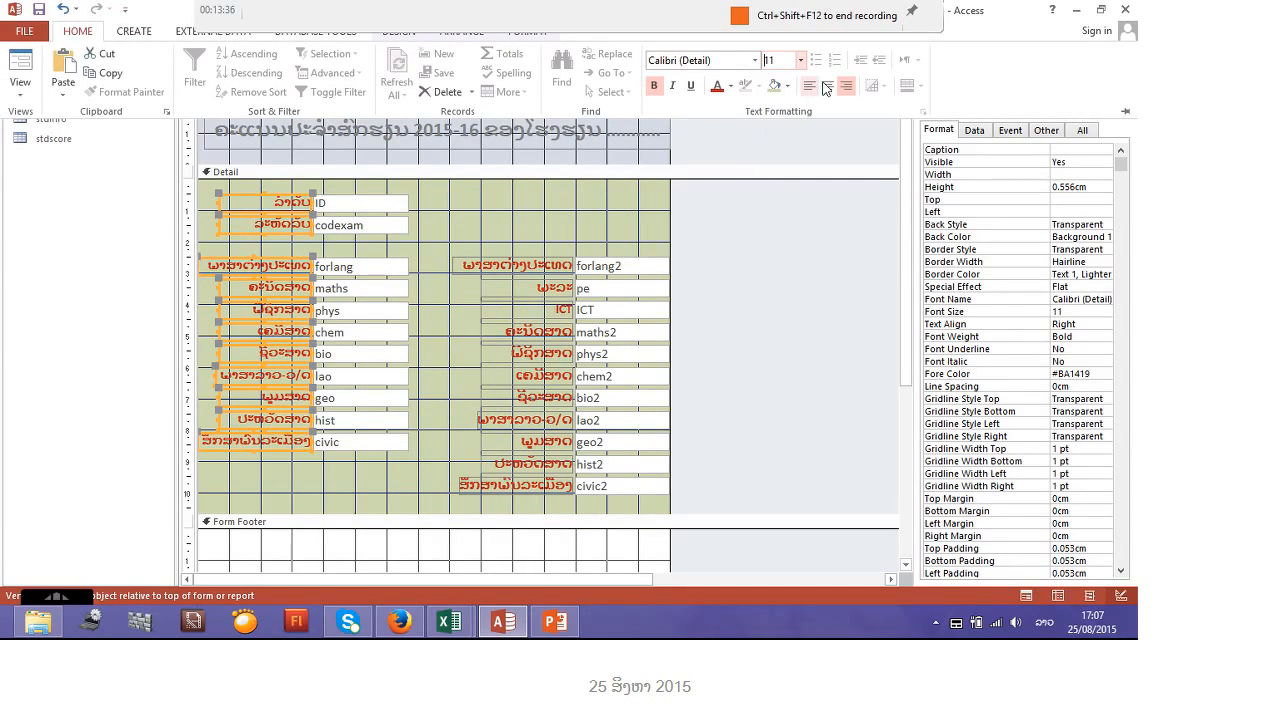
# Try font size 10 on the left-column labels, and restore size 11
pyautogui.click(800, 61)
pyautogui.click(772, 111)
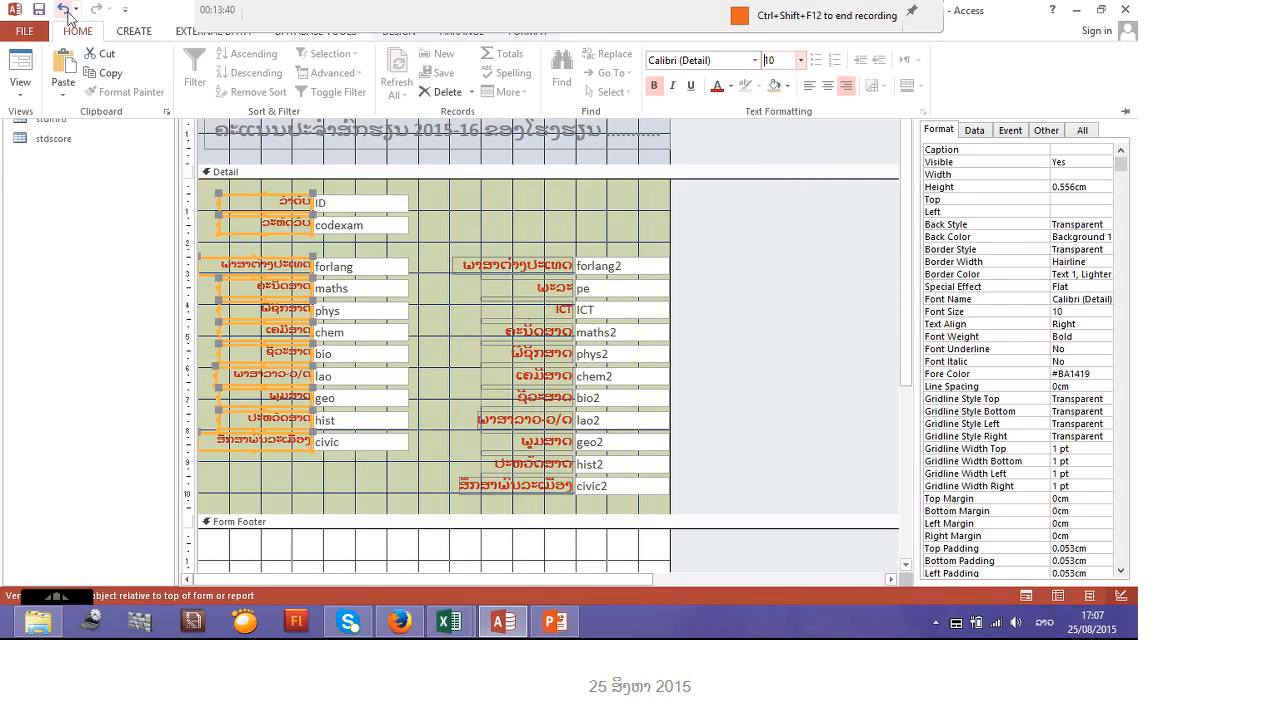
pyautogui.click(63, 9)
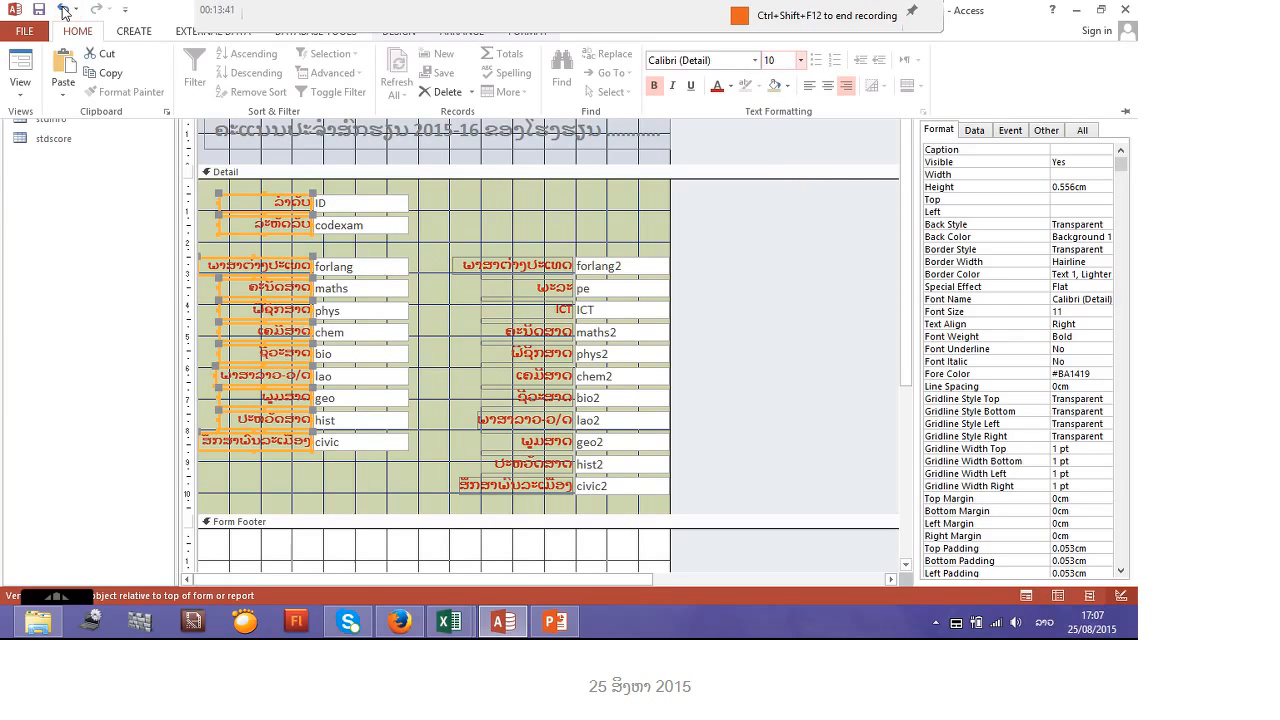
pyautogui.click(799, 63)
pyautogui.click(775, 128)
# Set the font size of all right-column labels, from forlang2 to civic2, to 11
pyautogui.click(437, 494)
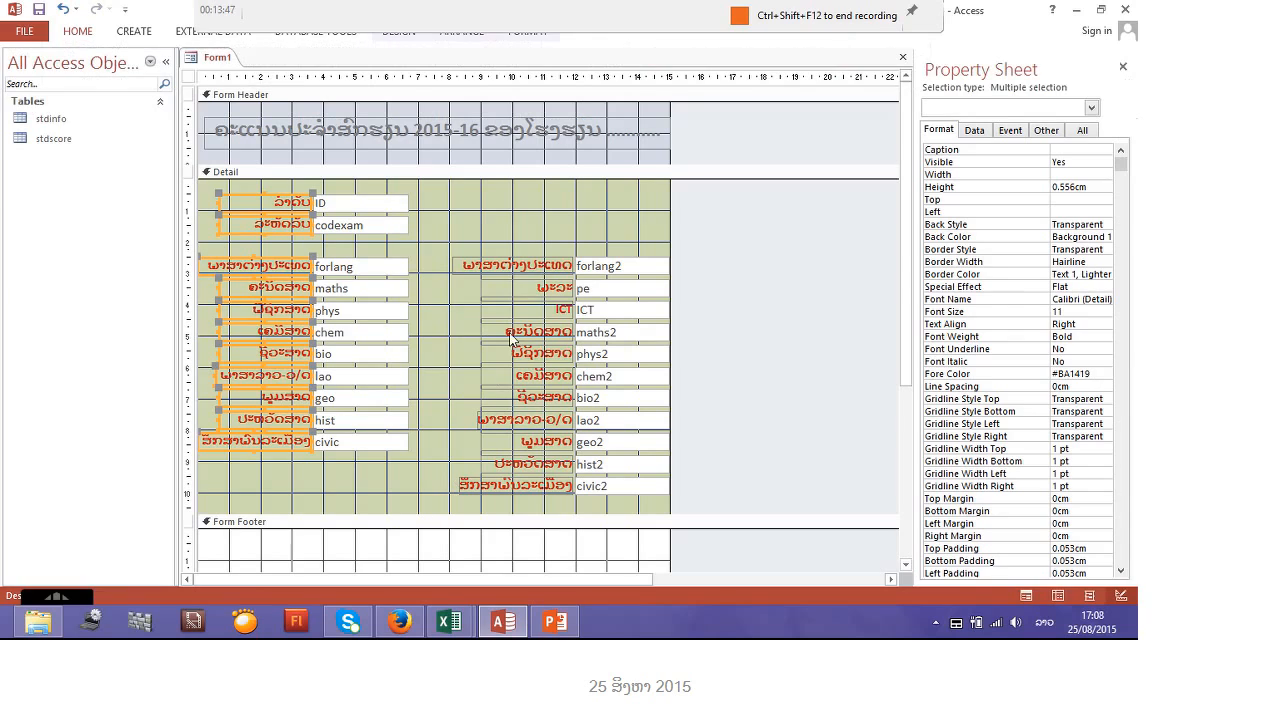
pyautogui.click(437, 482)
pyautogui.moveTo(444, 494); pyautogui.dragTo(532, 256)
pyautogui.click(77, 31)
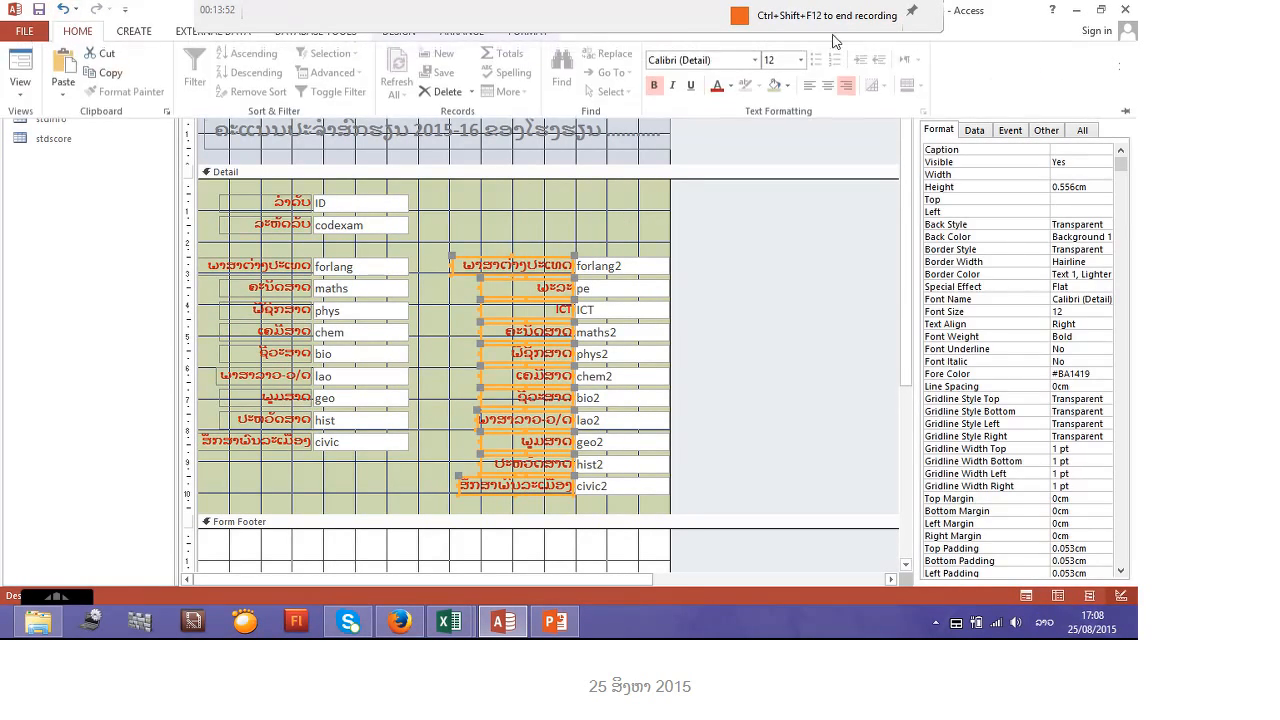
pyautogui.click(800, 60)
pyautogui.click(768, 130)
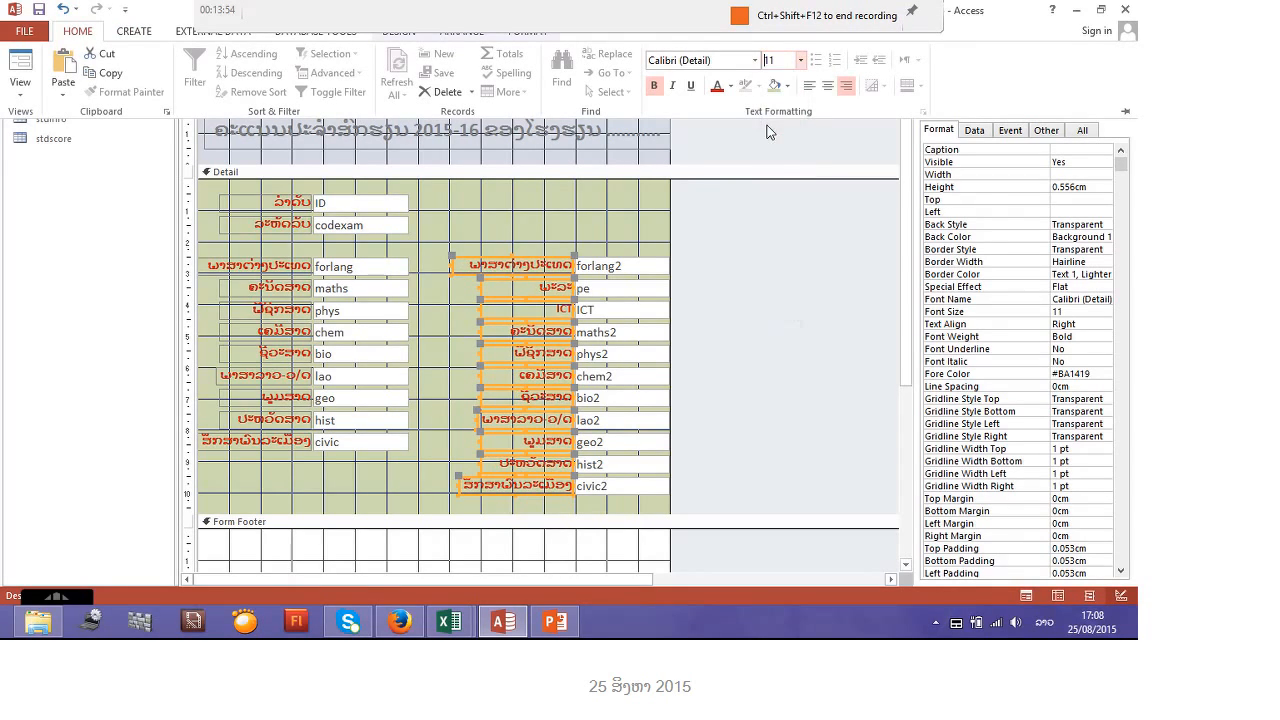
pyautogui.click(552, 503)
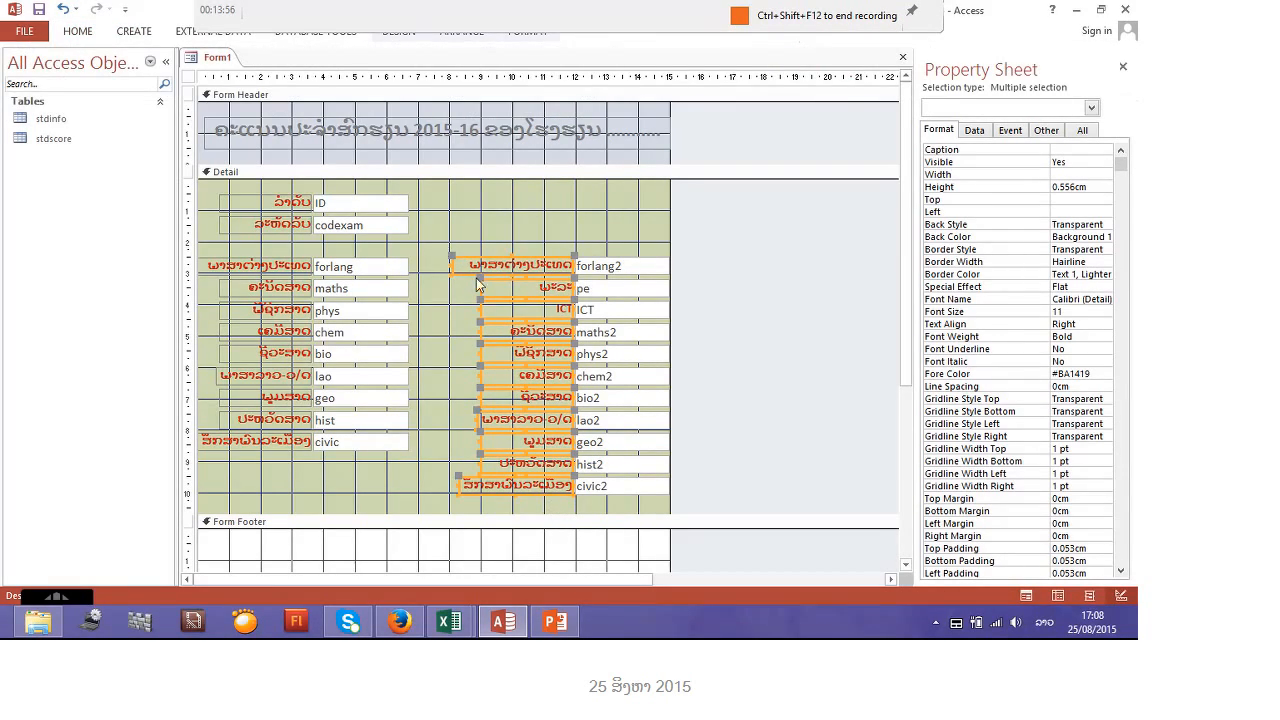
pyautogui.click(380, 255)
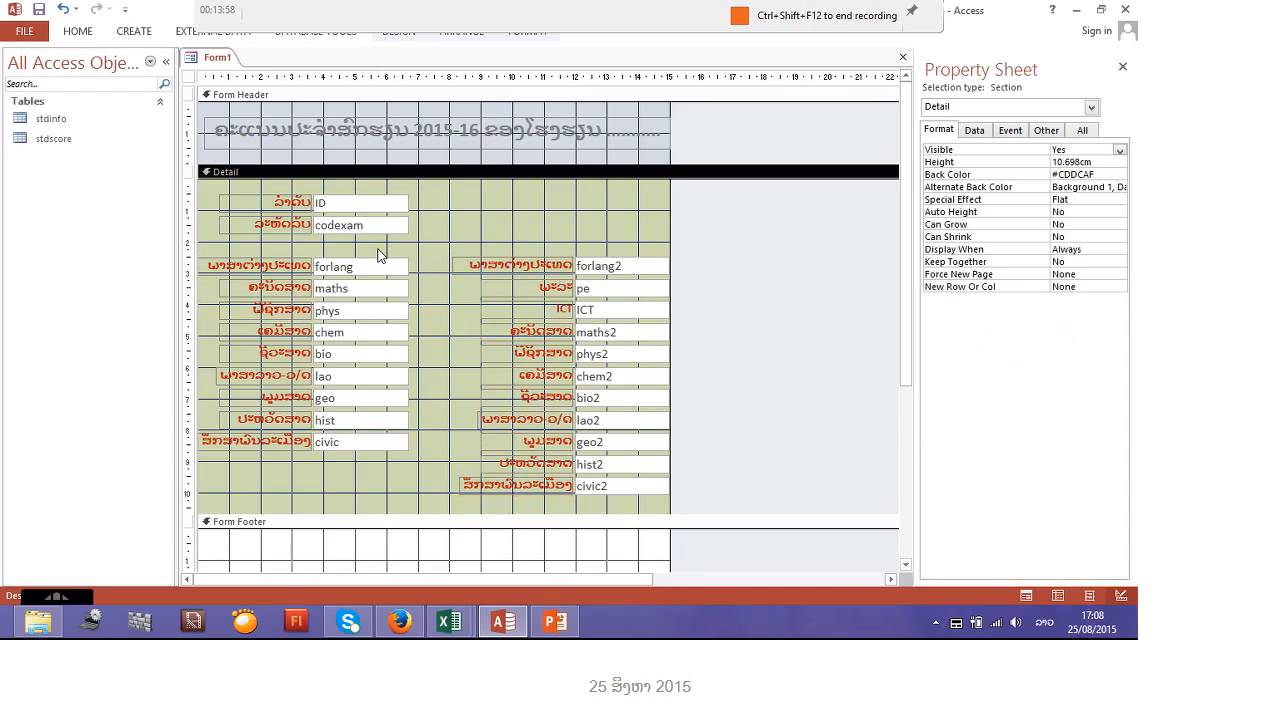
# Move all subject labels and fields of both columns down slightly, leaving the ID and codexam rows in place
pyautogui.moveTo(228, 502); pyautogui.dragTo(642, 260)
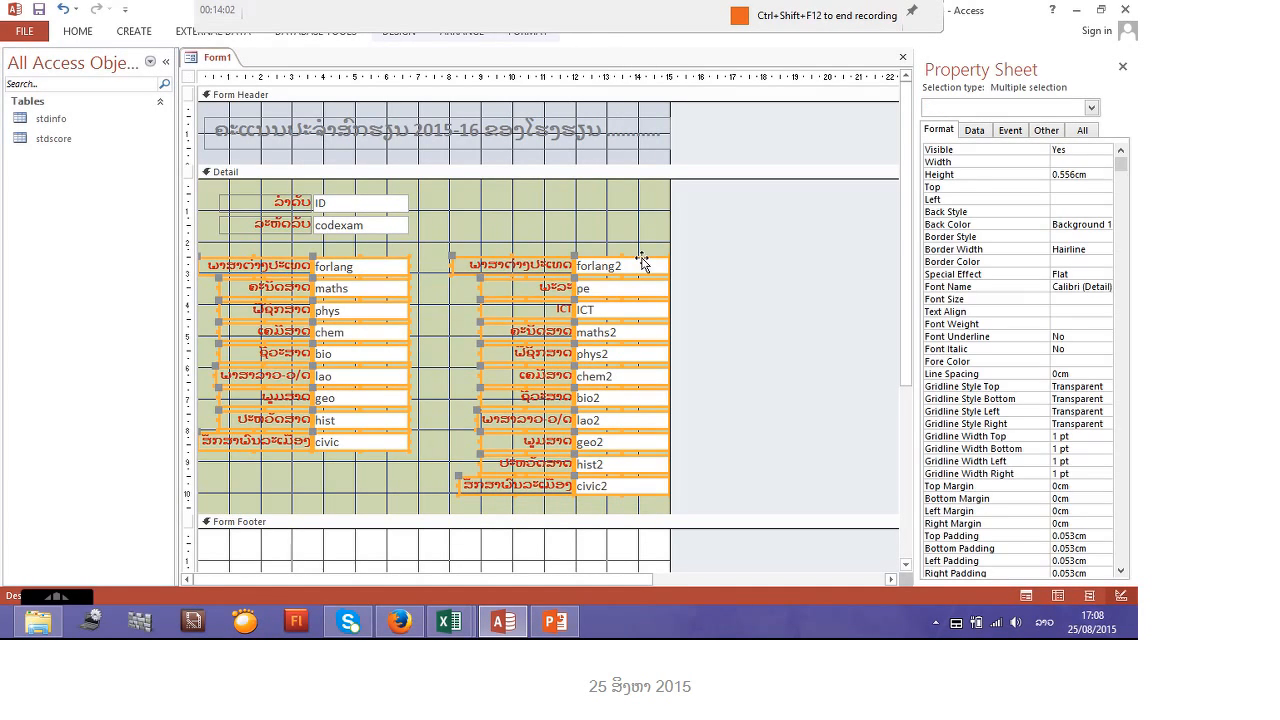
pyautogui.press('Down')
pyautogui.press('Down')
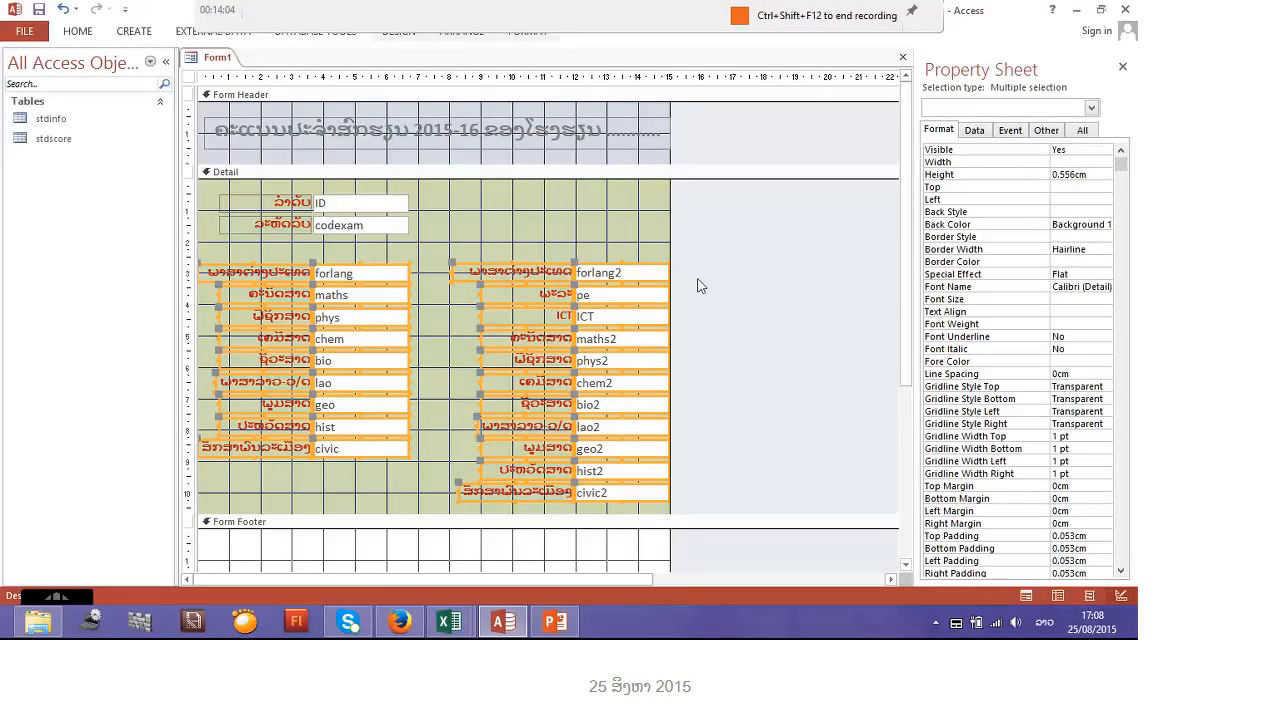
pyautogui.click(567, 252)
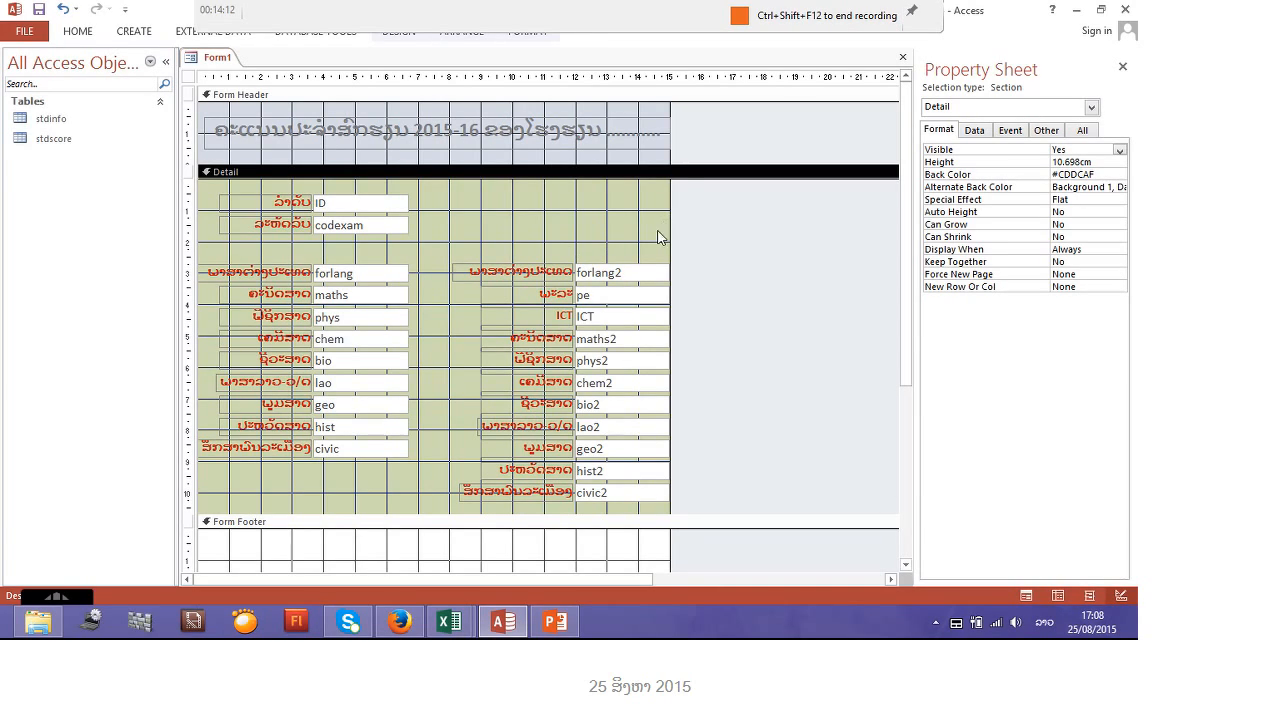
# Narrow the subject fields from forlang to civic to about 1.4 cm, and also narrow the right-column fields from forlang2 to civic2
pyautogui.moveTo(408, 465); pyautogui.dragTo(358, 272)
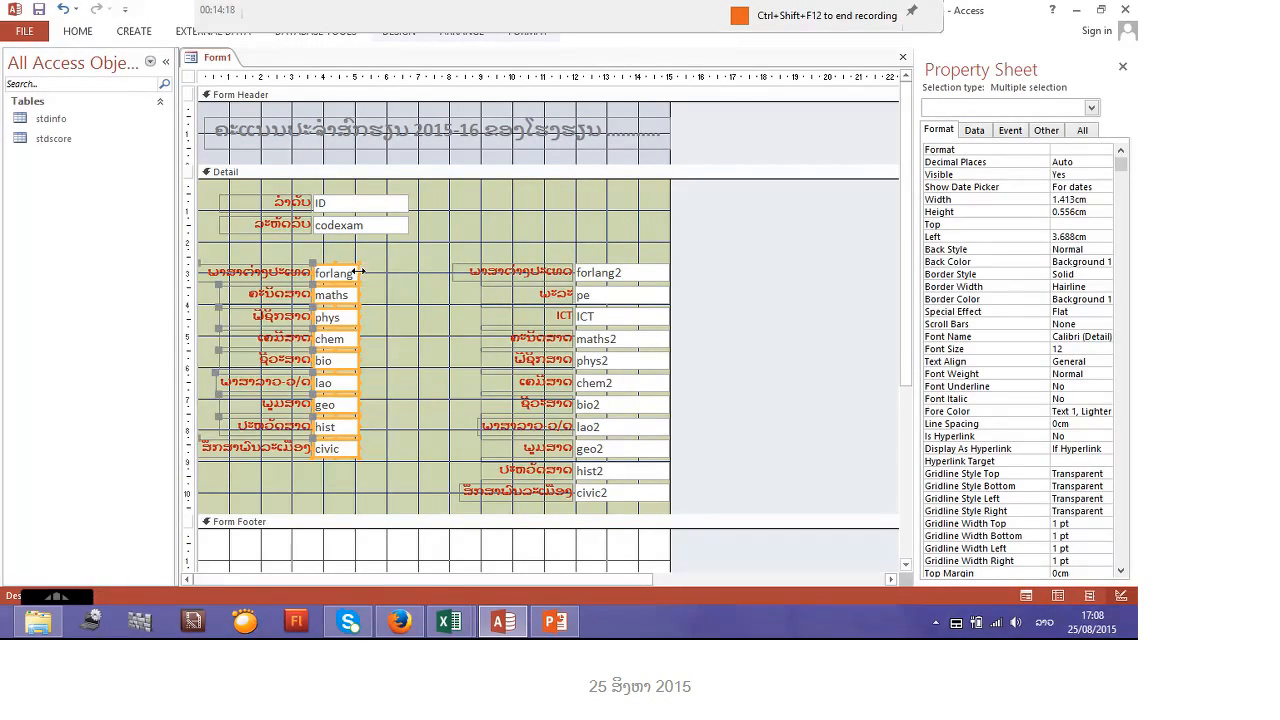
pyautogui.moveTo(610, 511); pyautogui.dragTo(670, 262)
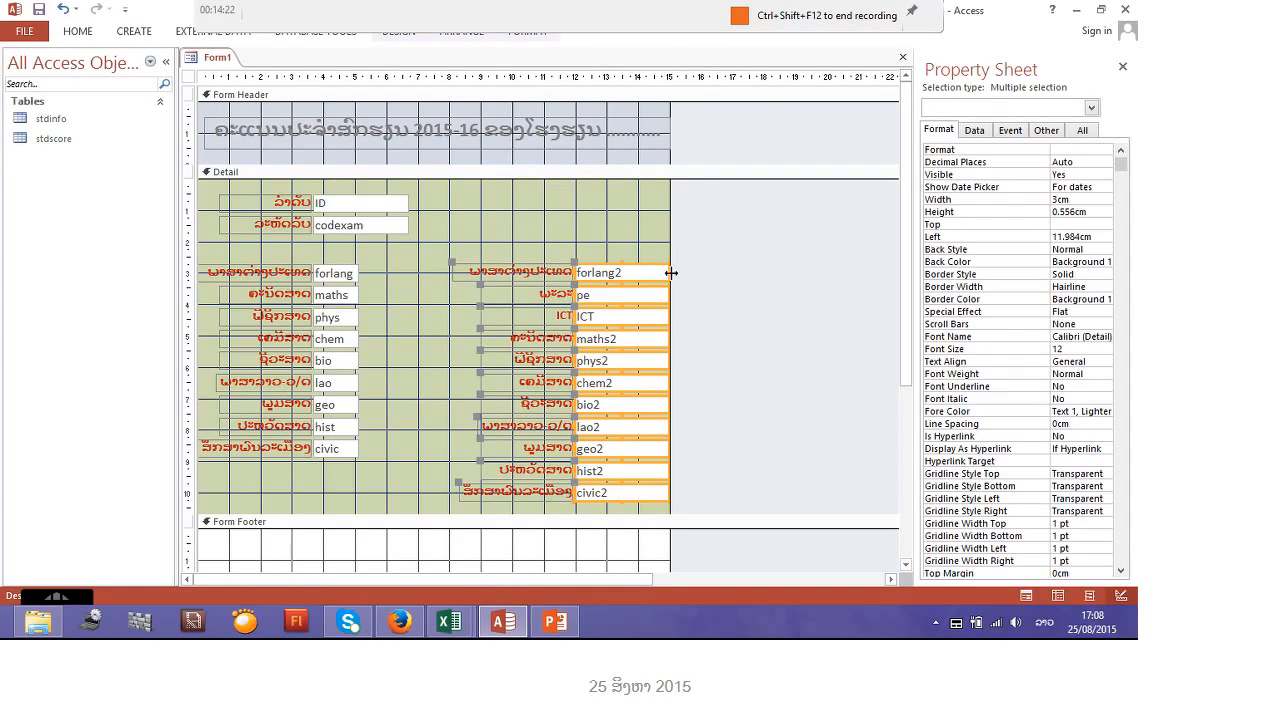
pyautogui.click(675, 272)
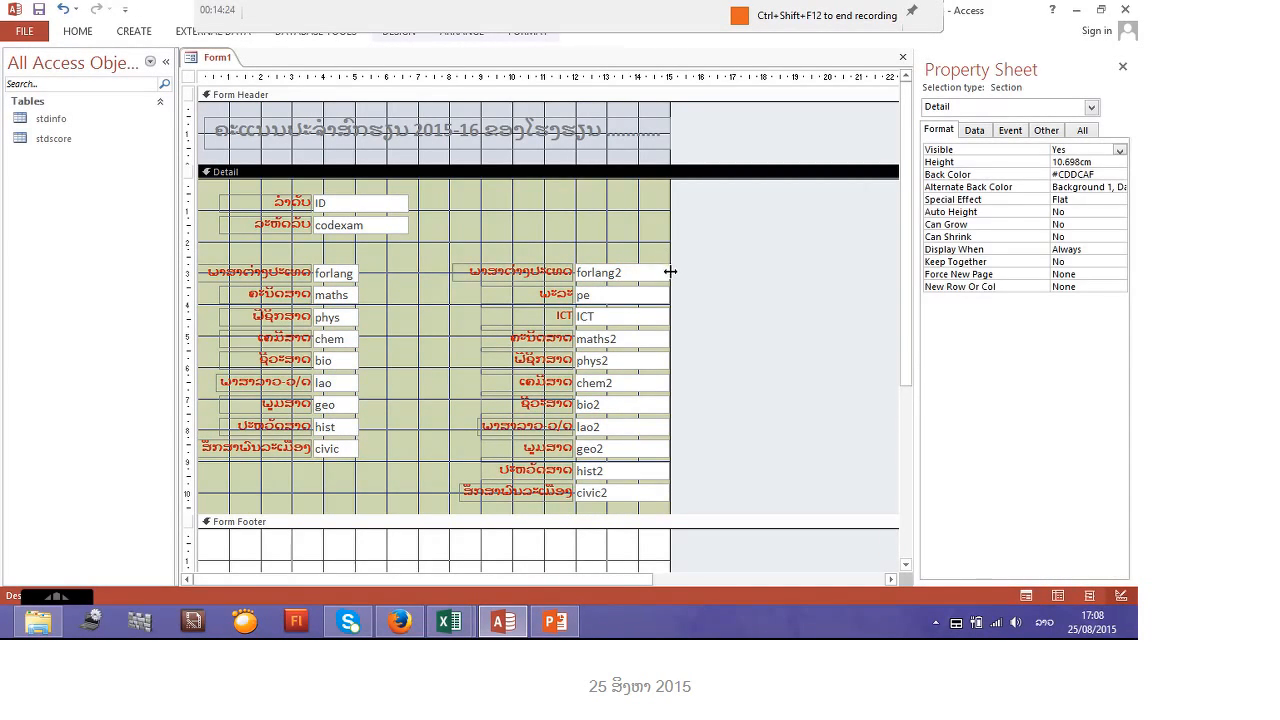
pyautogui.moveTo(632, 506); pyautogui.dragTo(628, 272)
pyautogui.click(652, 271)
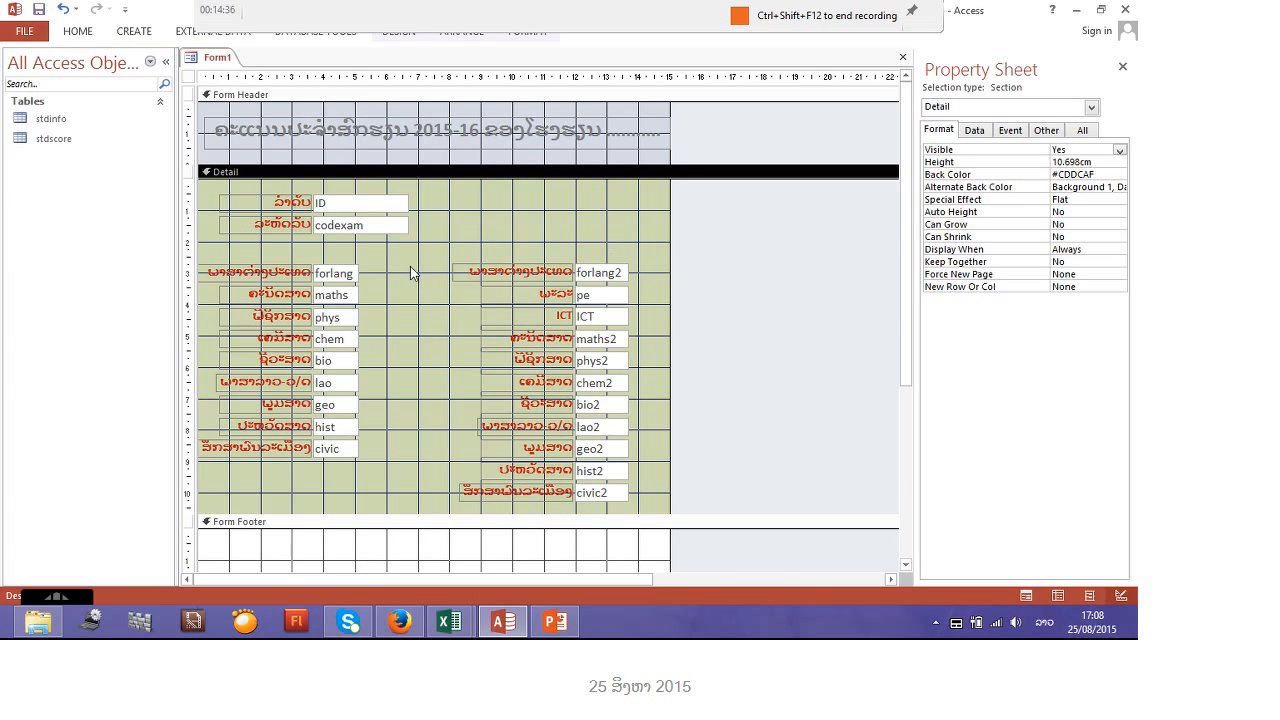
# Insert a label above the forlang row in the Detail section and start its caption with ຄະແນນ
pyautogui.click(78, 33)
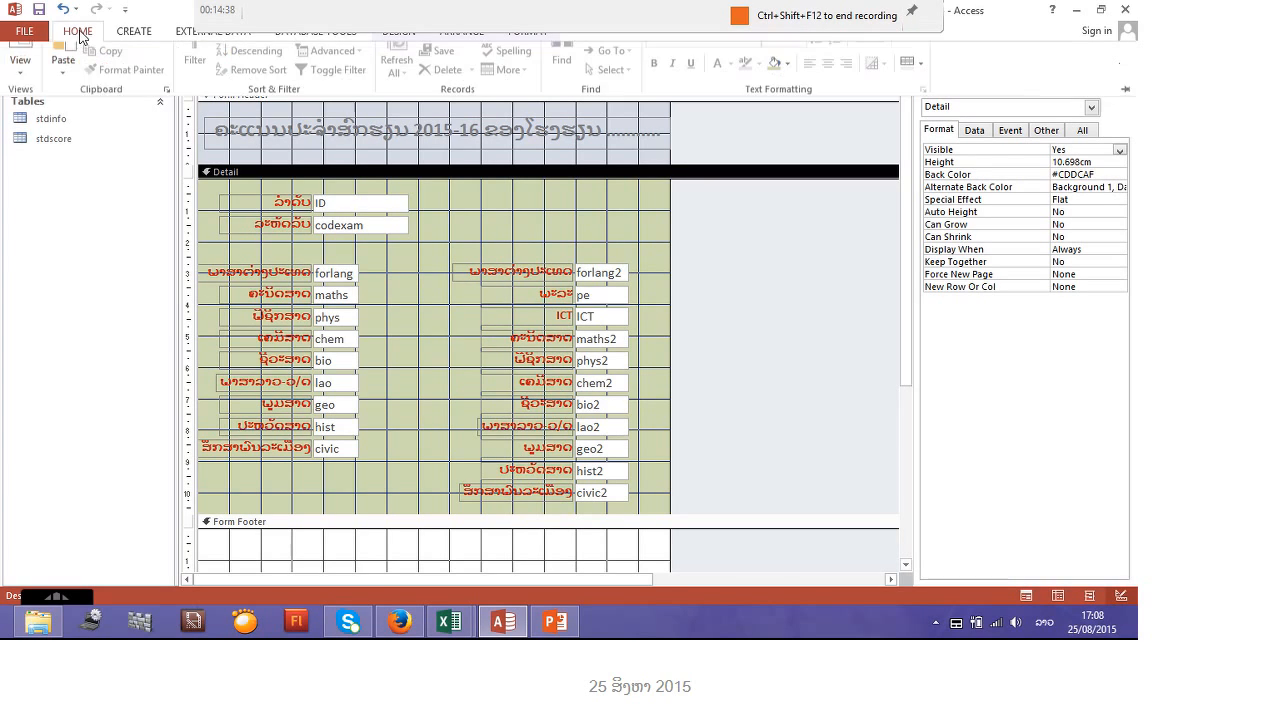
pyautogui.click(391, 36)
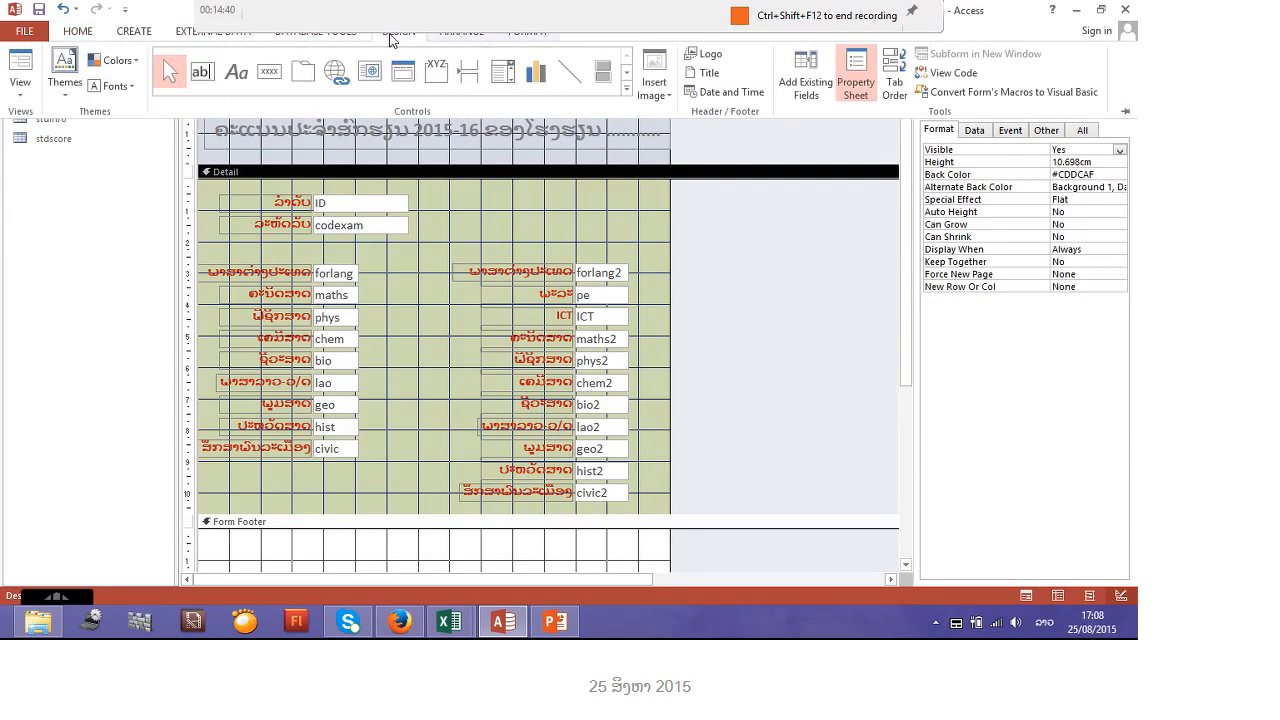
pyautogui.click(236, 71)
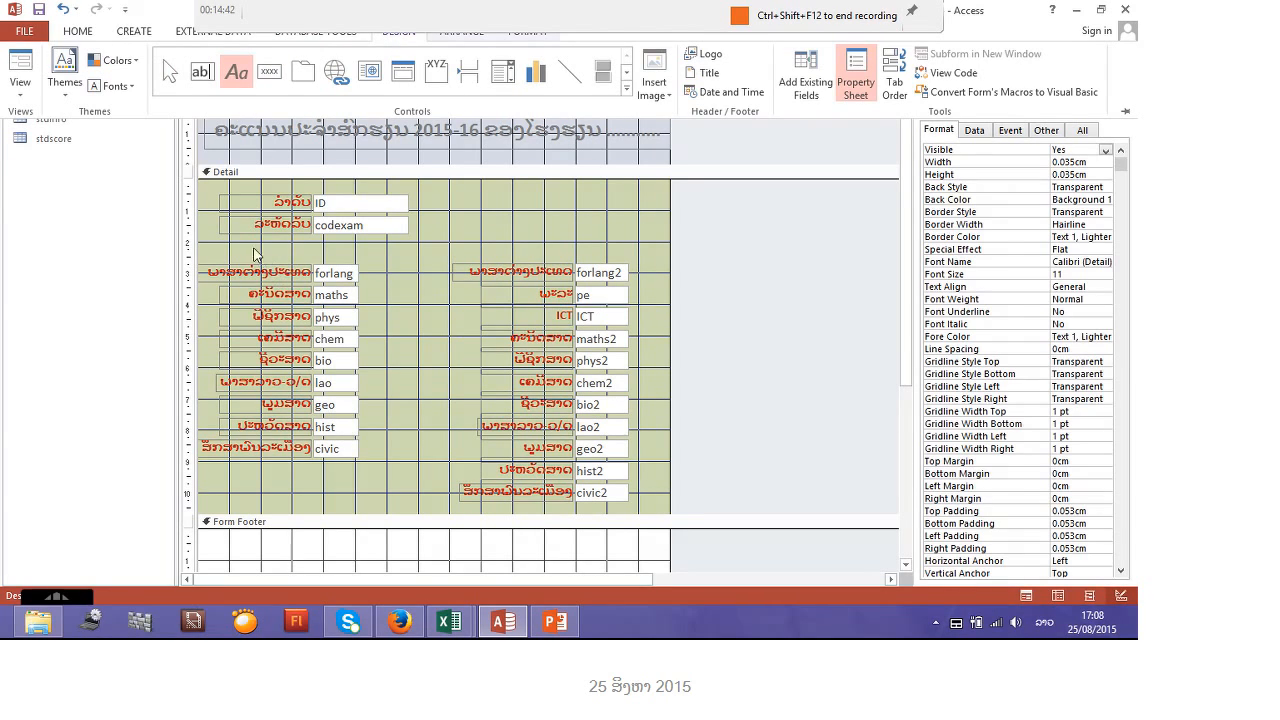
pyautogui.click(251, 253)
pyautogui.click(242, 255)
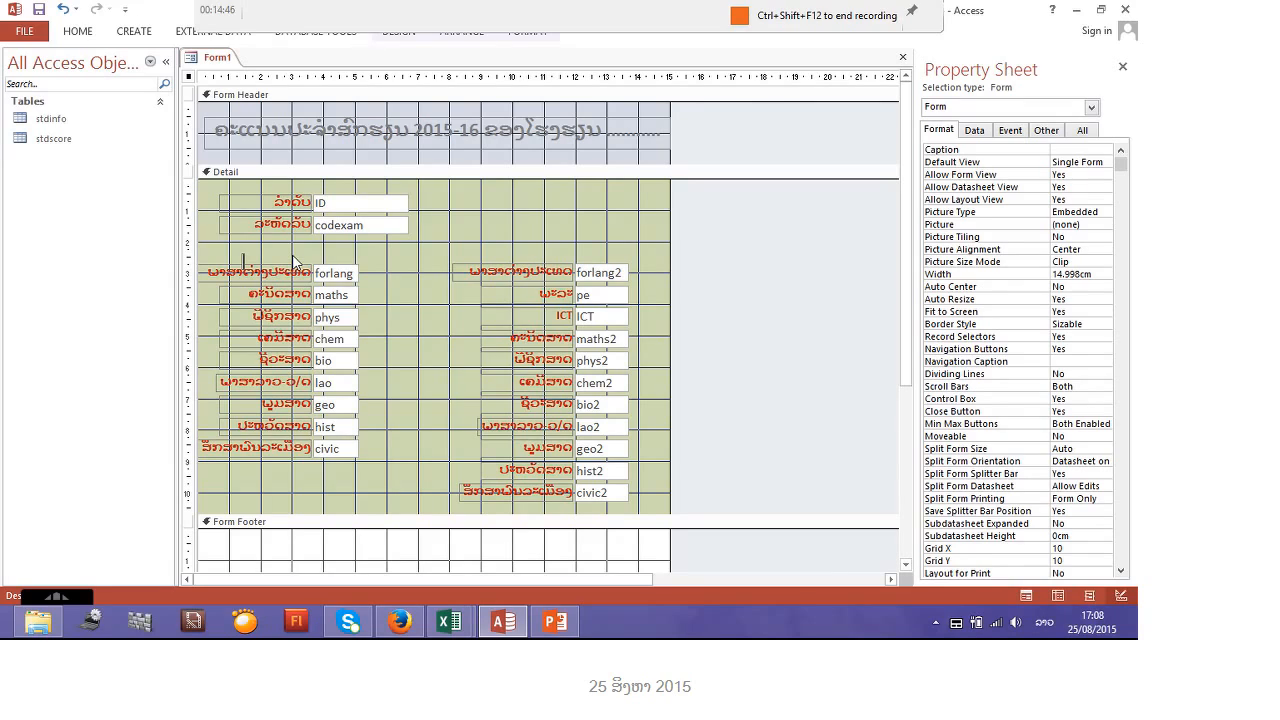
pyautogui.write('ຄະແນນພາກ')
pyautogui.press('BackSpace')
pyautogui.press('BackSpace')
pyautogui.press('BackSpace')
# Switch to the student register workbook in Excel, examine the heading over the first group of score columns, and return to the Access form
pyautogui.click(458, 628)
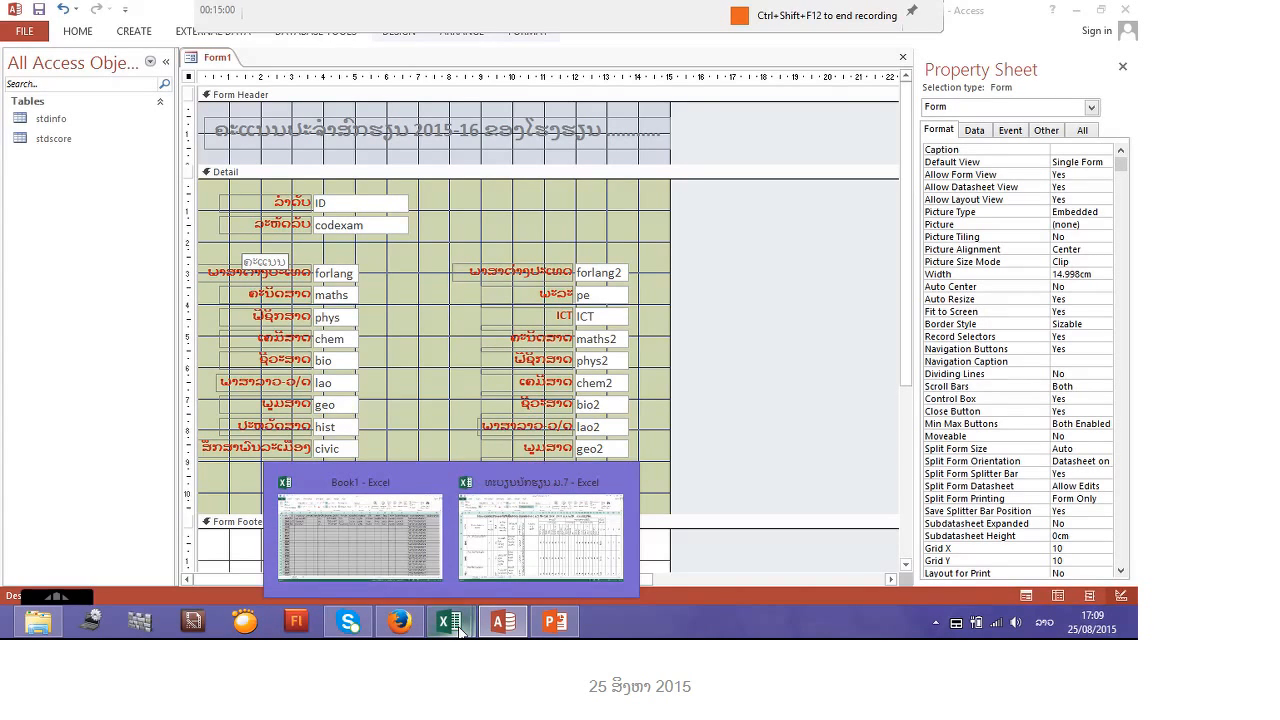
pyautogui.click(492, 572)
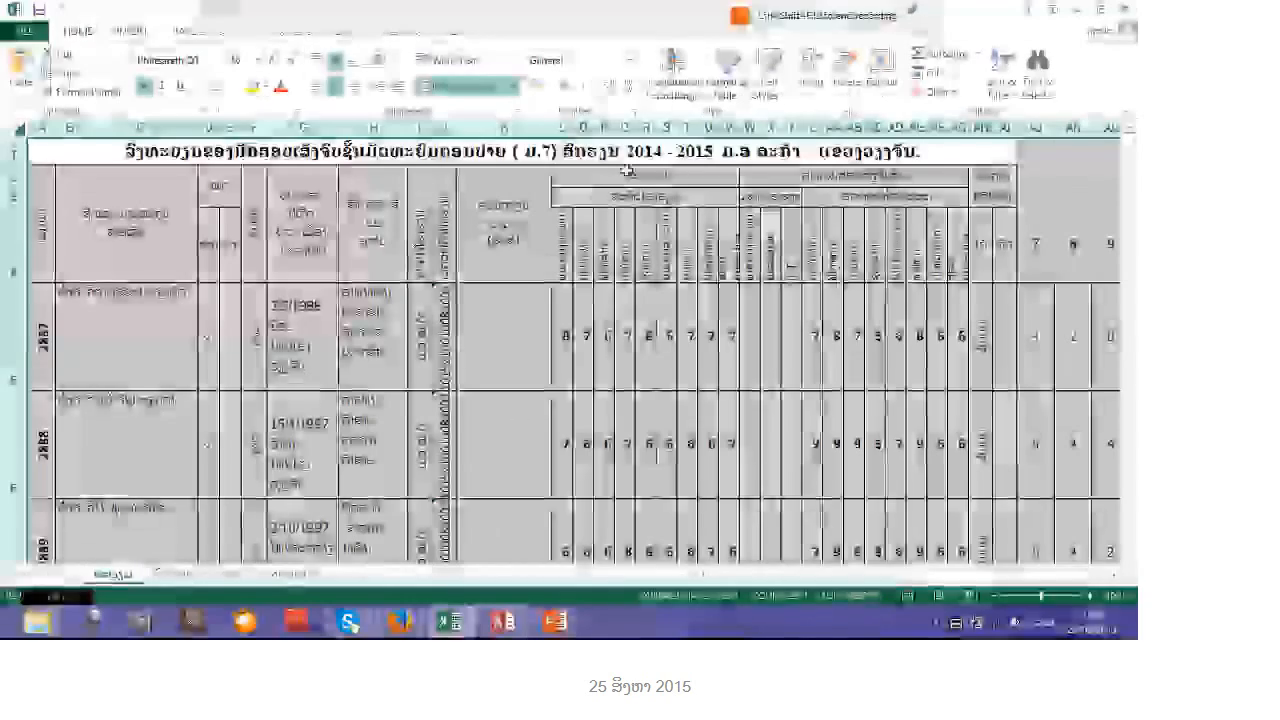
pyautogui.doubleClick(668, 177)
pyautogui.moveTo(668, 177); pyautogui.dragTo(617, 181)
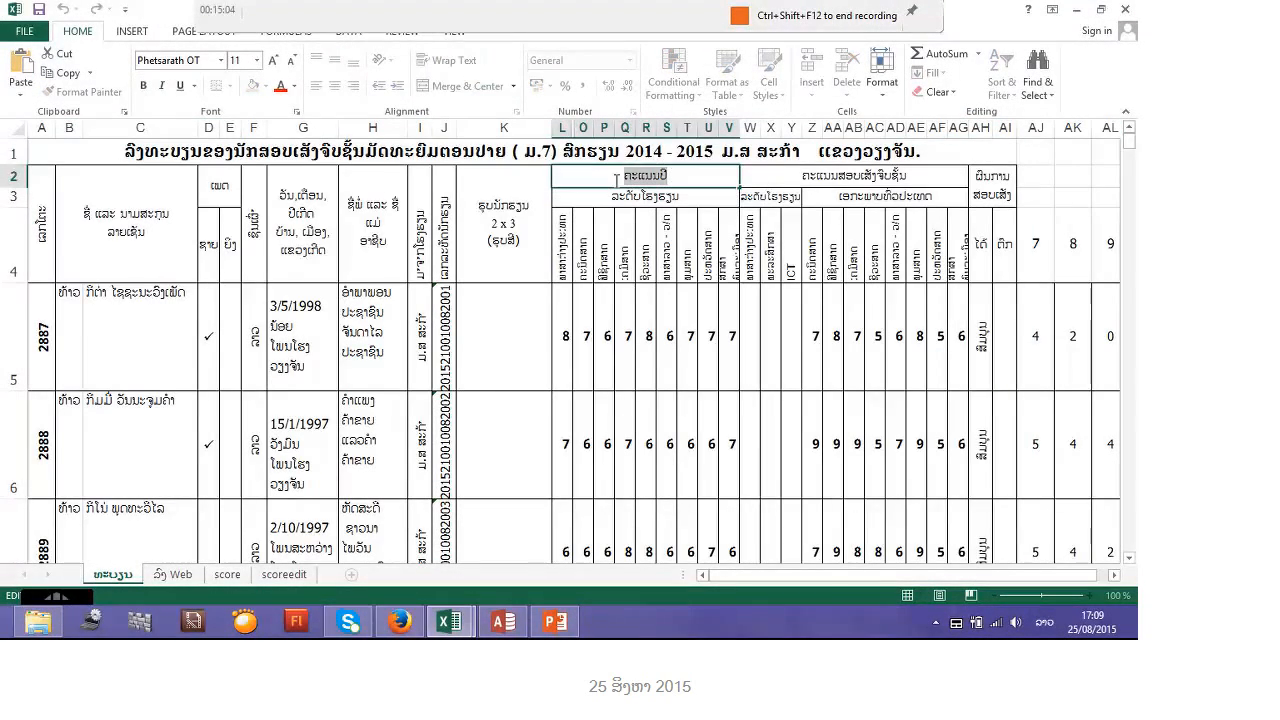
pyautogui.click(470, 627)
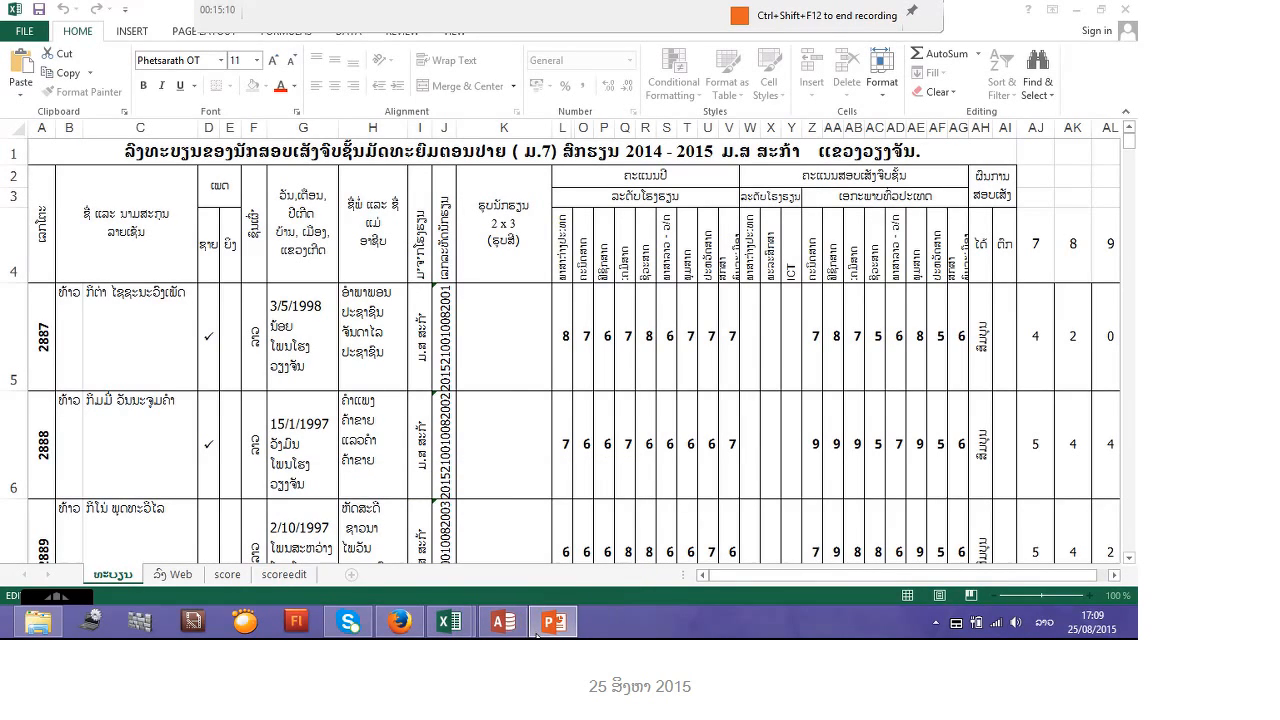
pyautogui.click(504, 624)
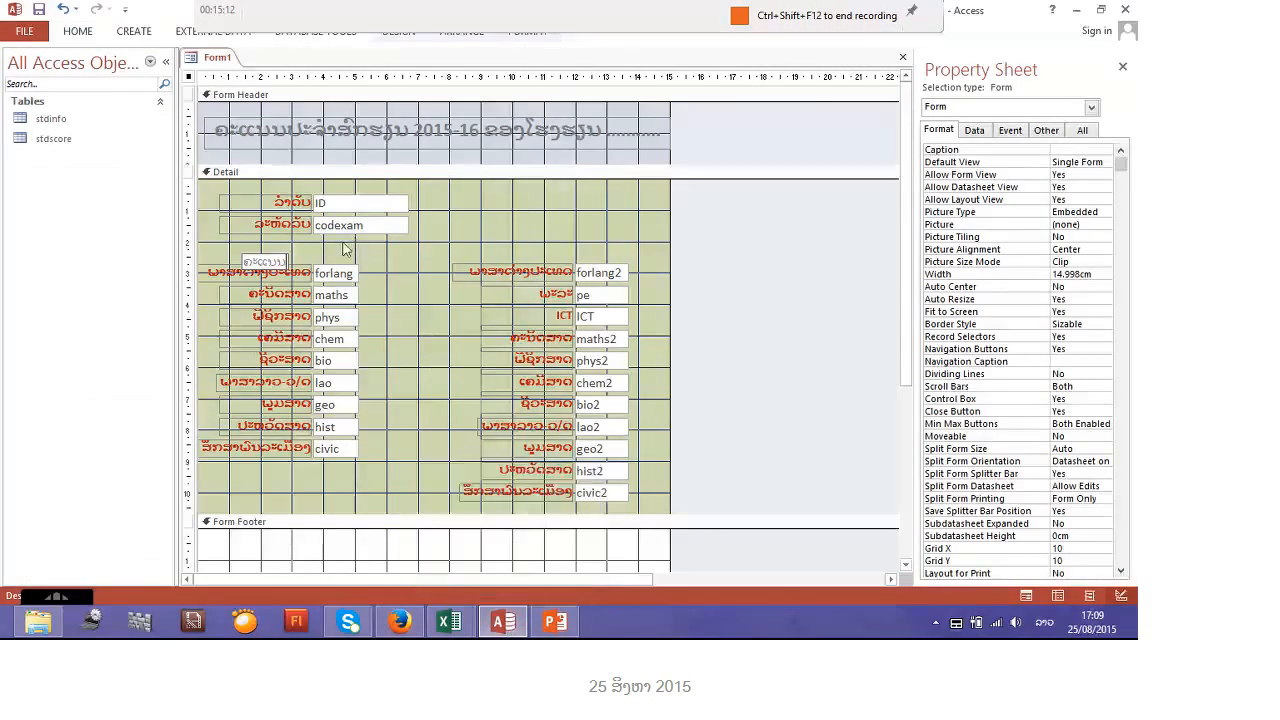
# Complete the new label's caption above the forlang row so it reads ຄະແນນປະຈໍາປີ
pyautogui.doubleClick(285, 262)
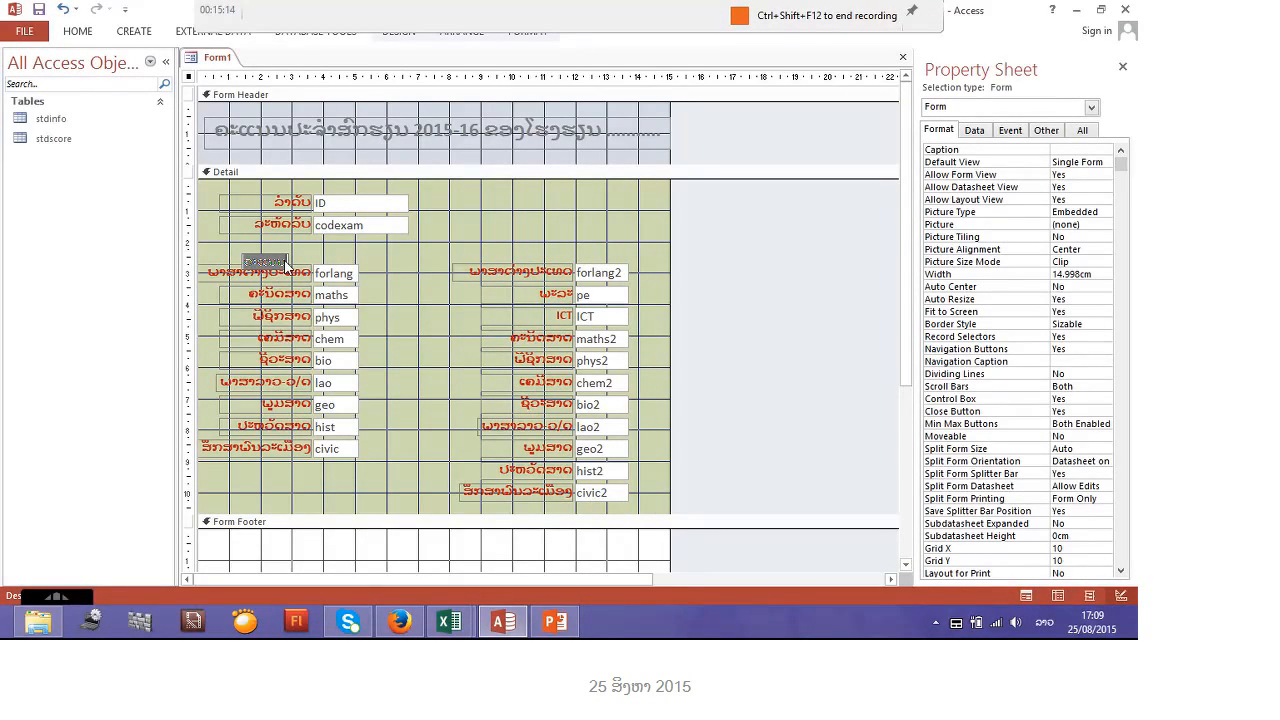
pyautogui.click(288, 262)
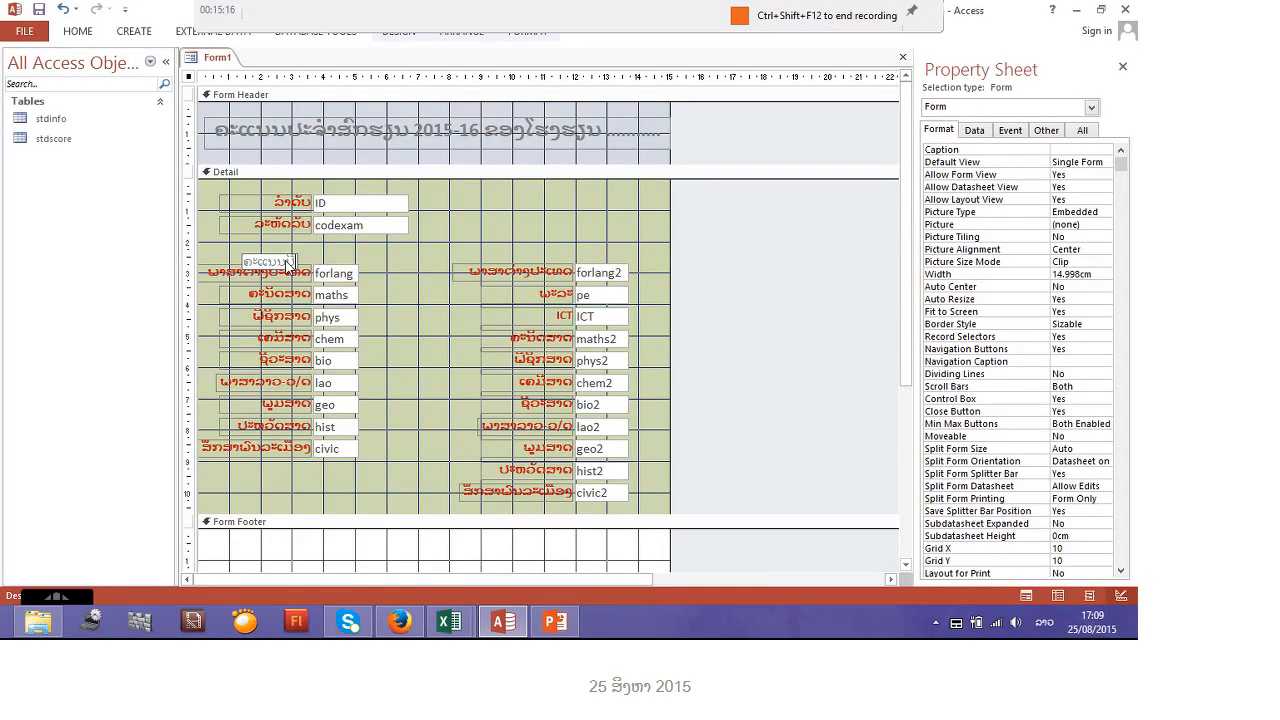
pyautogui.write('ປະຈໍາປີ')
pyautogui.click(340, 263)
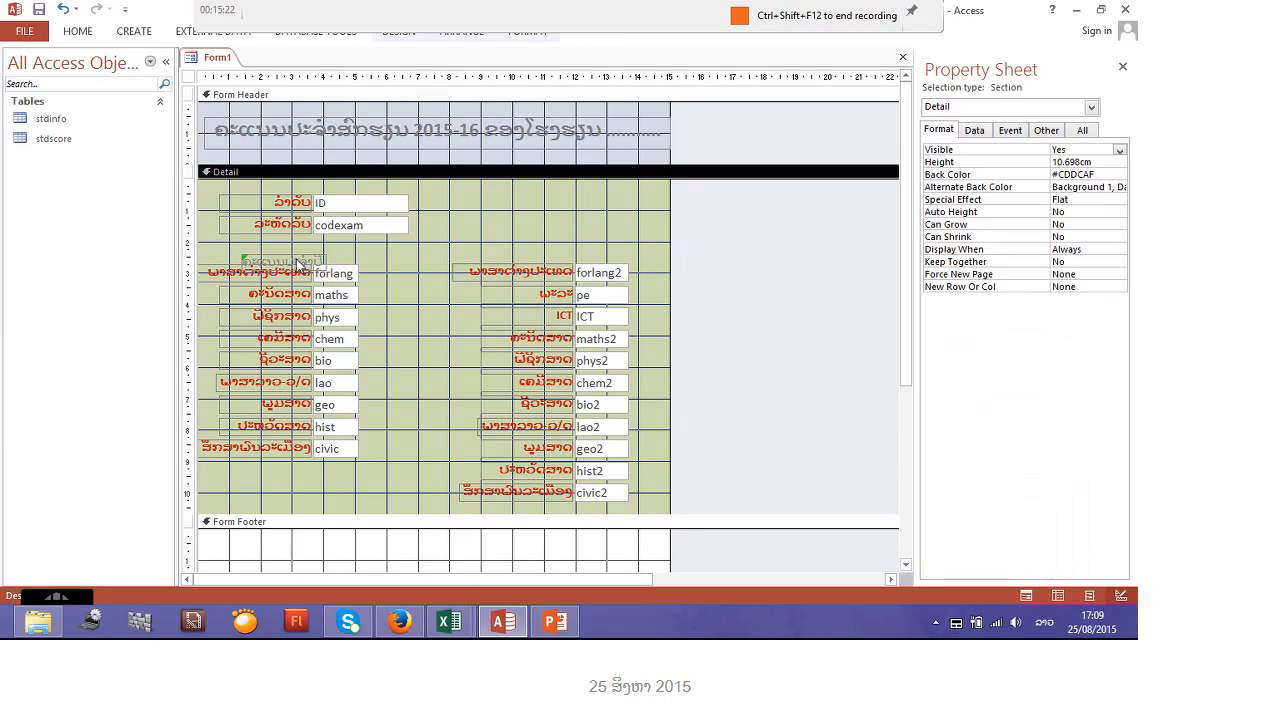
# Move the ຄະແນນປະຈໍາປີ label to just below the codexam row and enlarge it to about 6.2 by 0.6 cm
pyautogui.click(298, 263)
pyautogui.moveTo(298, 262); pyautogui.dragTo(207, 248)
pyautogui.moveTo(325, 248); pyautogui.dragTo(408, 247)
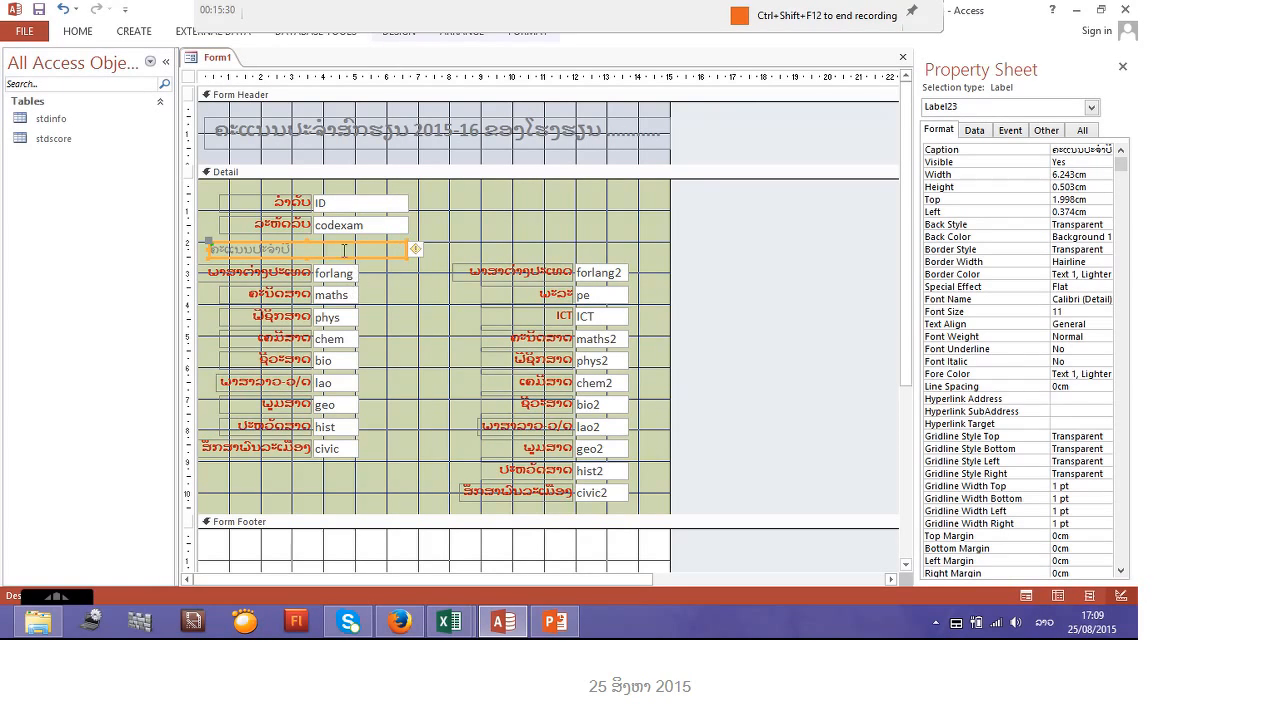
pyautogui.moveTo(308, 240); pyautogui.dragTo(308, 236)
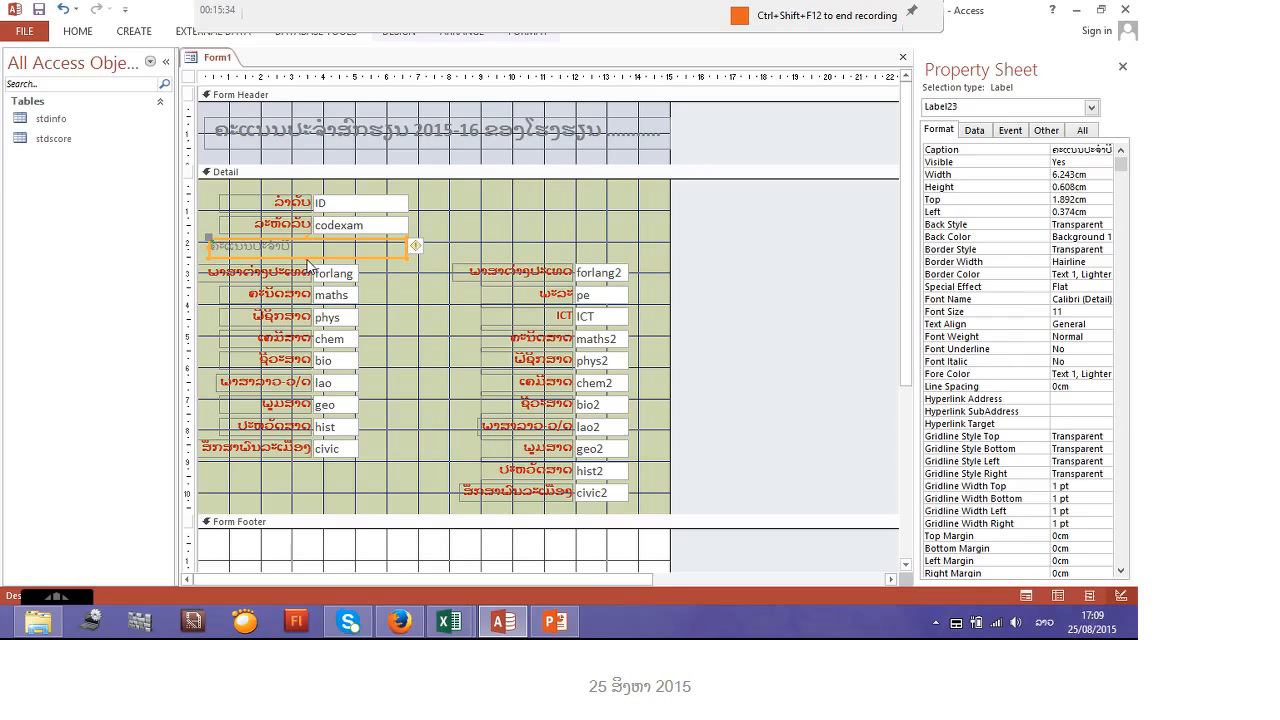
# Move all subject rows of both columns down slightly and resize the heading label to about 4.6 cm wide and 1 cm high
pyautogui.moveTo(245, 506); pyautogui.dragTo(596, 285)
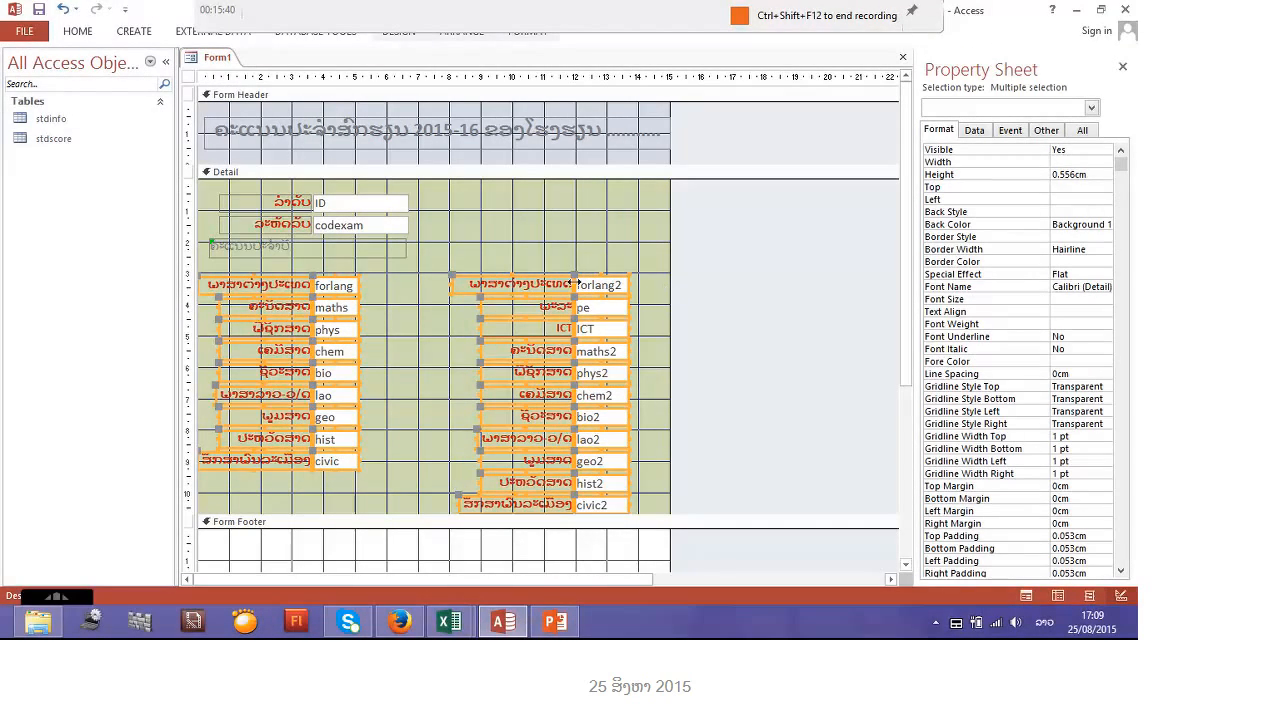
pyautogui.click(393, 252)
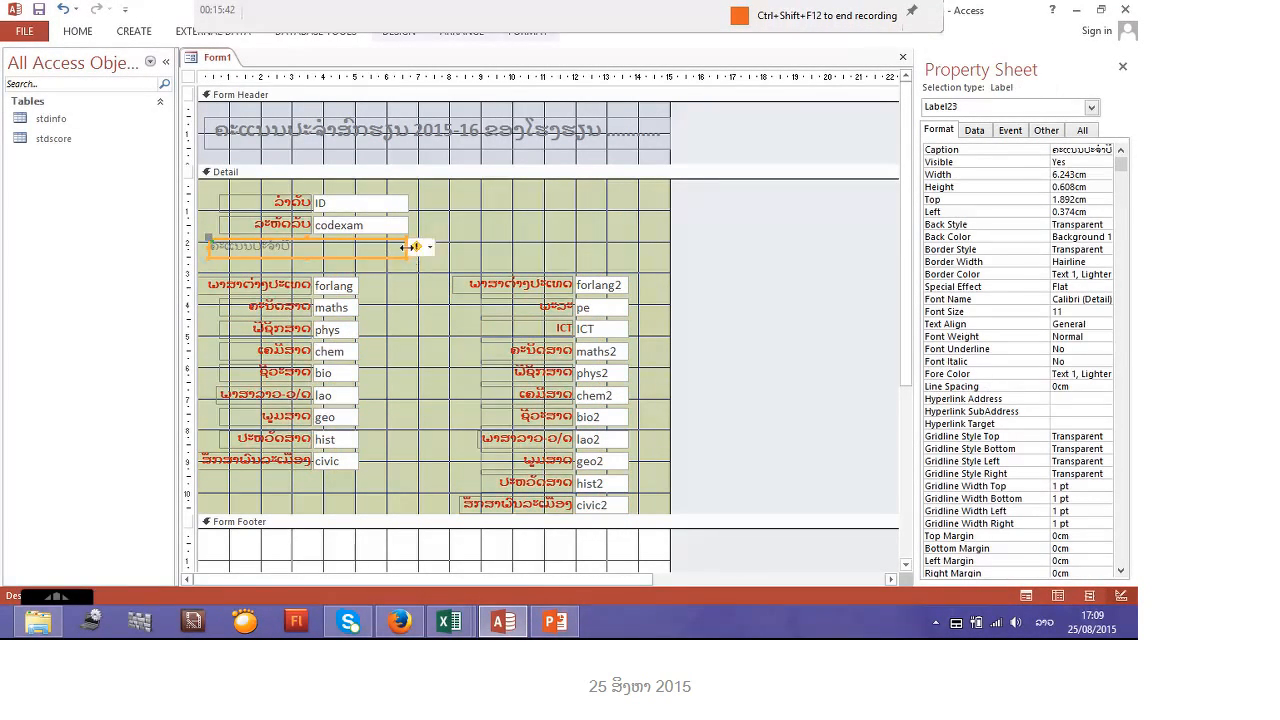
pyautogui.moveTo(405, 250); pyautogui.dragTo(356, 250)
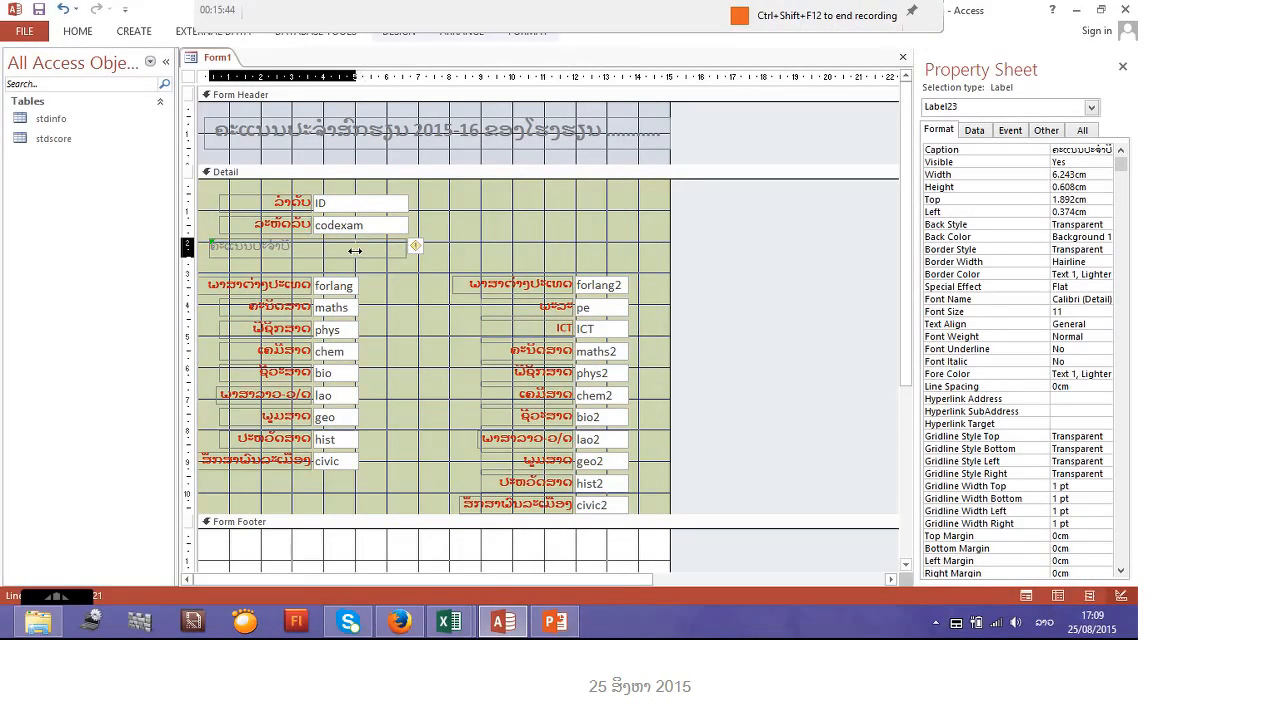
pyautogui.moveTo(281, 264); pyautogui.dragTo(282, 269)
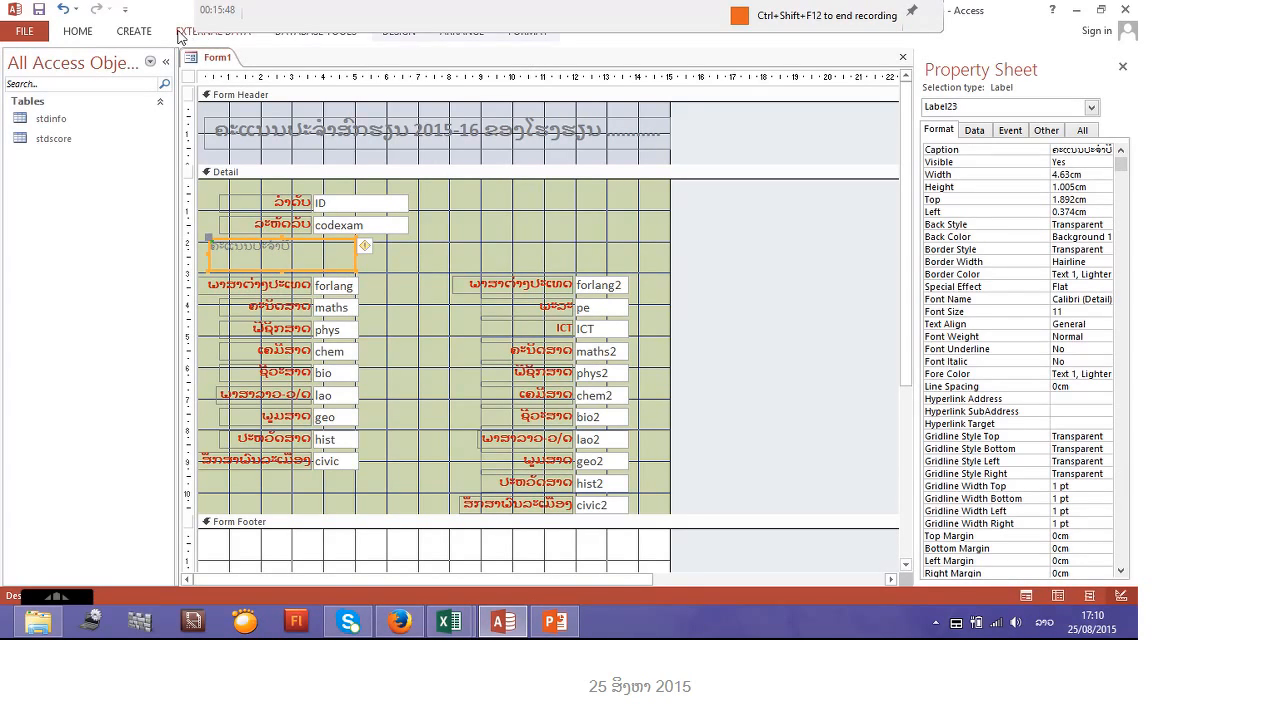
# Make the ຄະແນນປະຈໍາປີ heading bold with font size 14
pyautogui.click(78, 31)
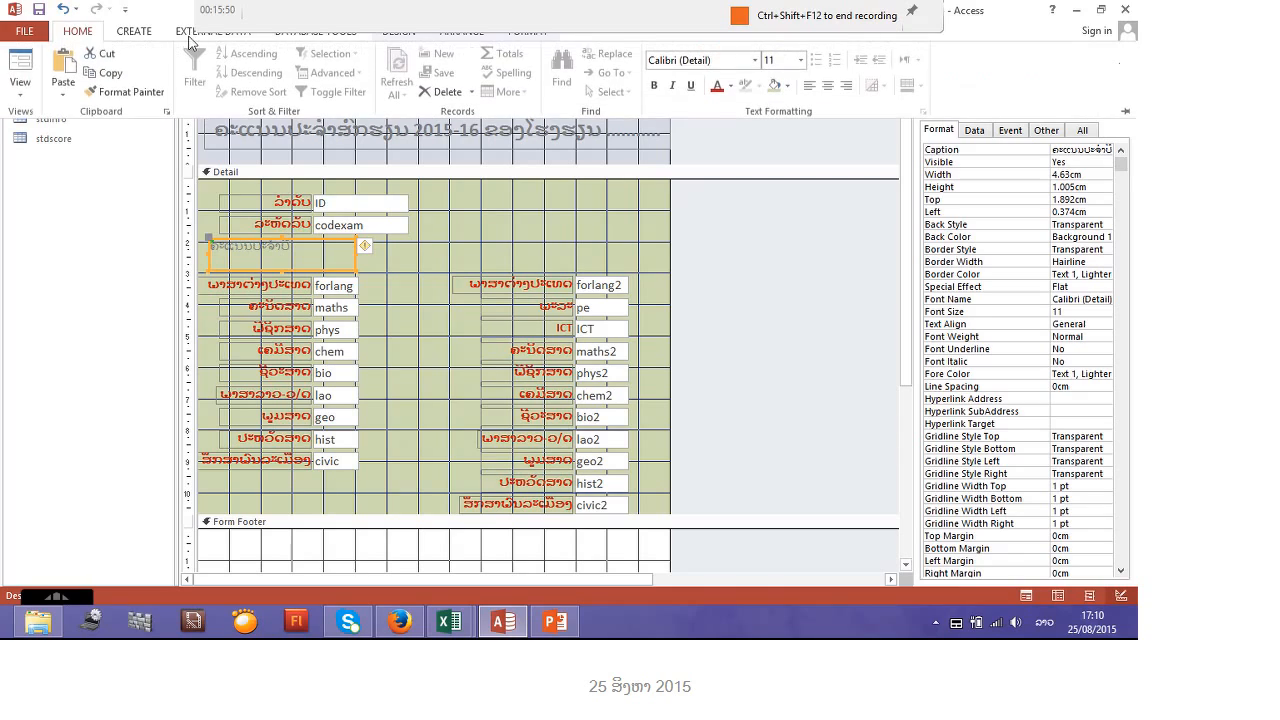
pyautogui.click(654, 86)
pyautogui.click(802, 61)
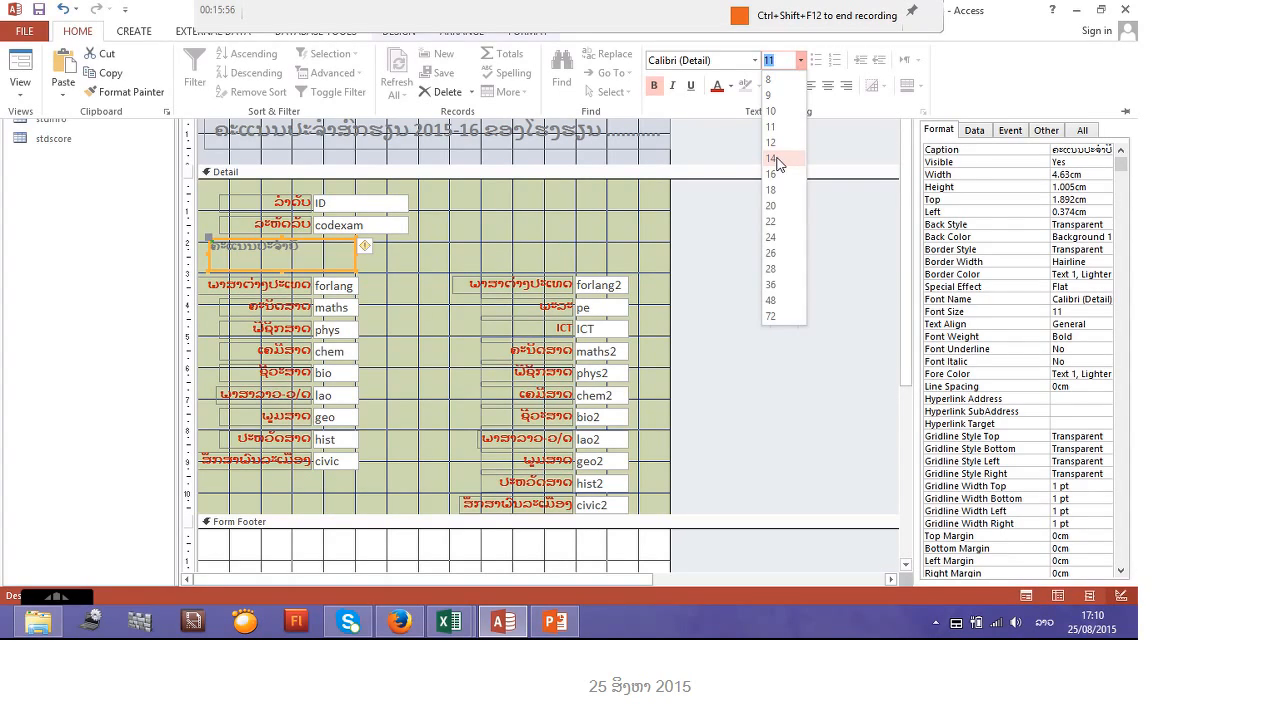
pyautogui.click(772, 158)
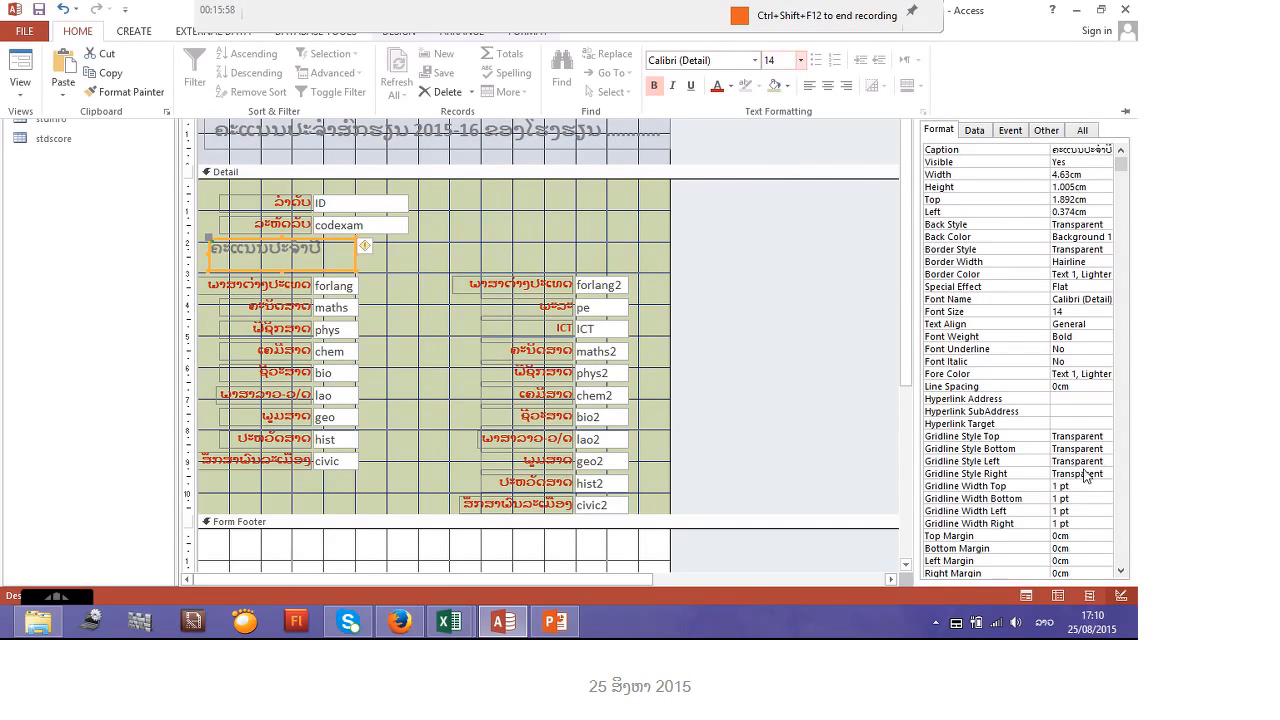
# Set the heading label's top margin to about 0.2 cm
pyautogui.click(1064, 539)
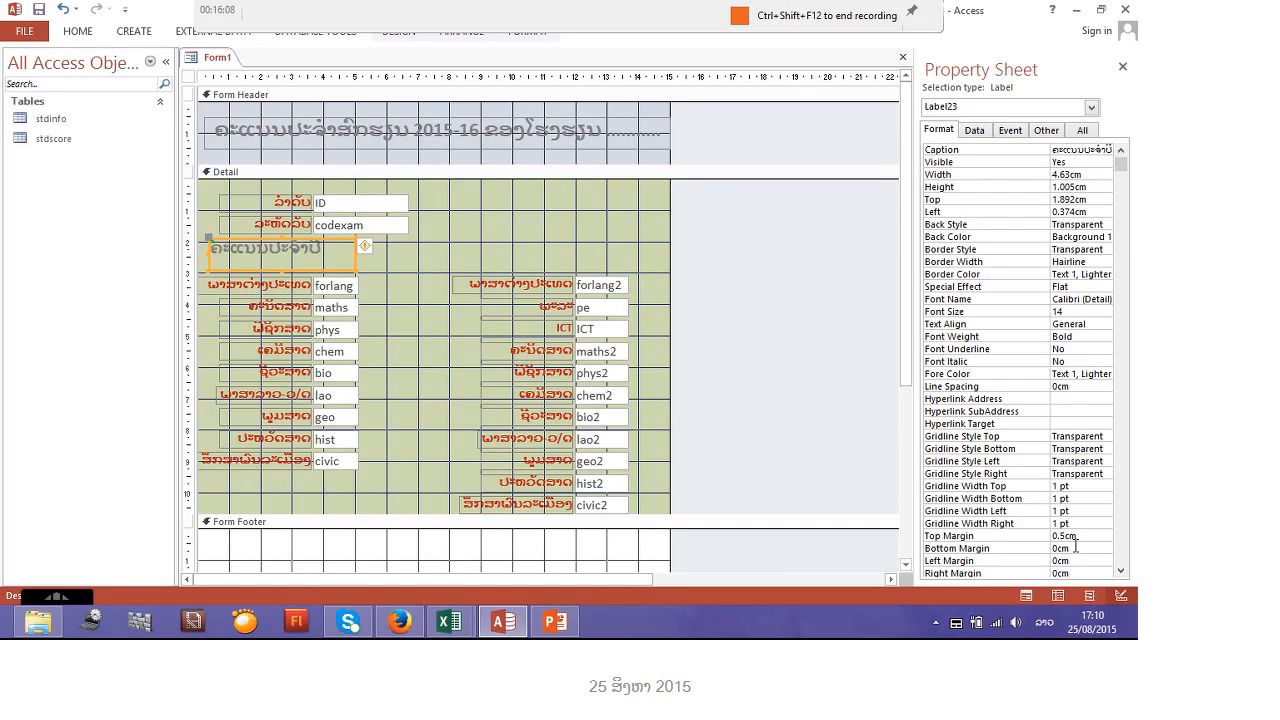
pyautogui.click(1075, 547)
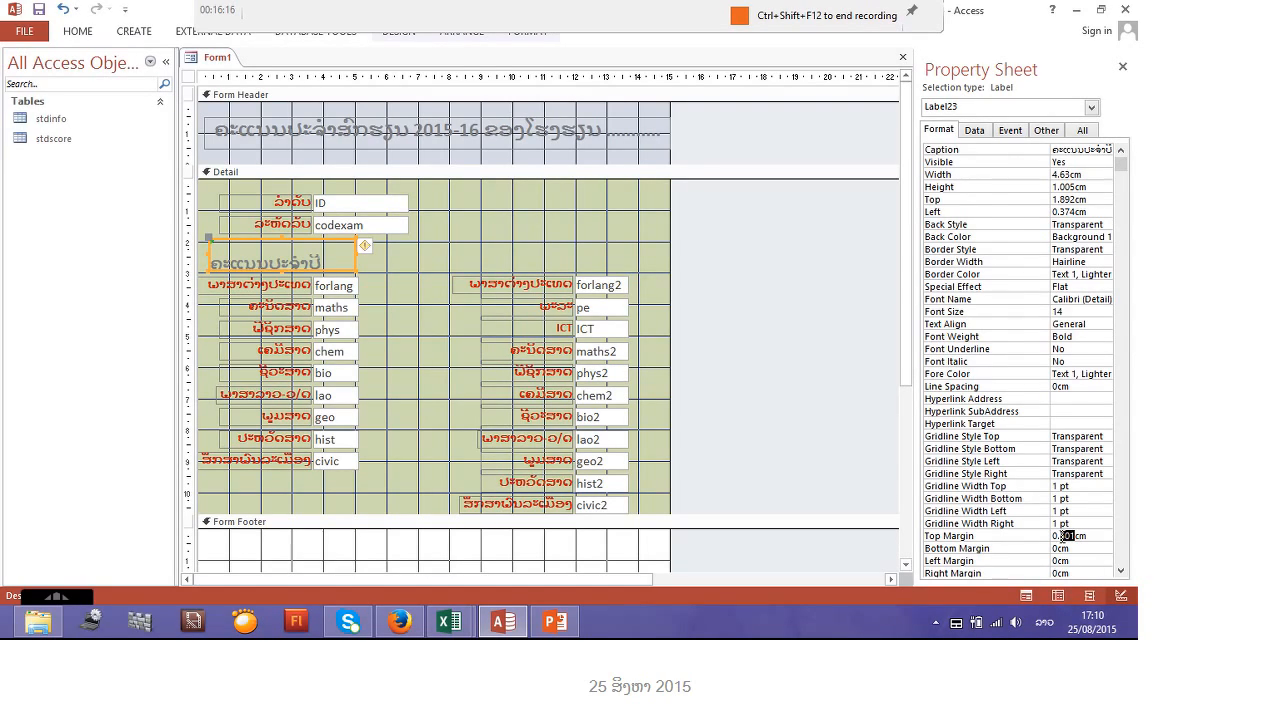
pyautogui.press('BackSpace')
pyautogui.click(1095, 545)
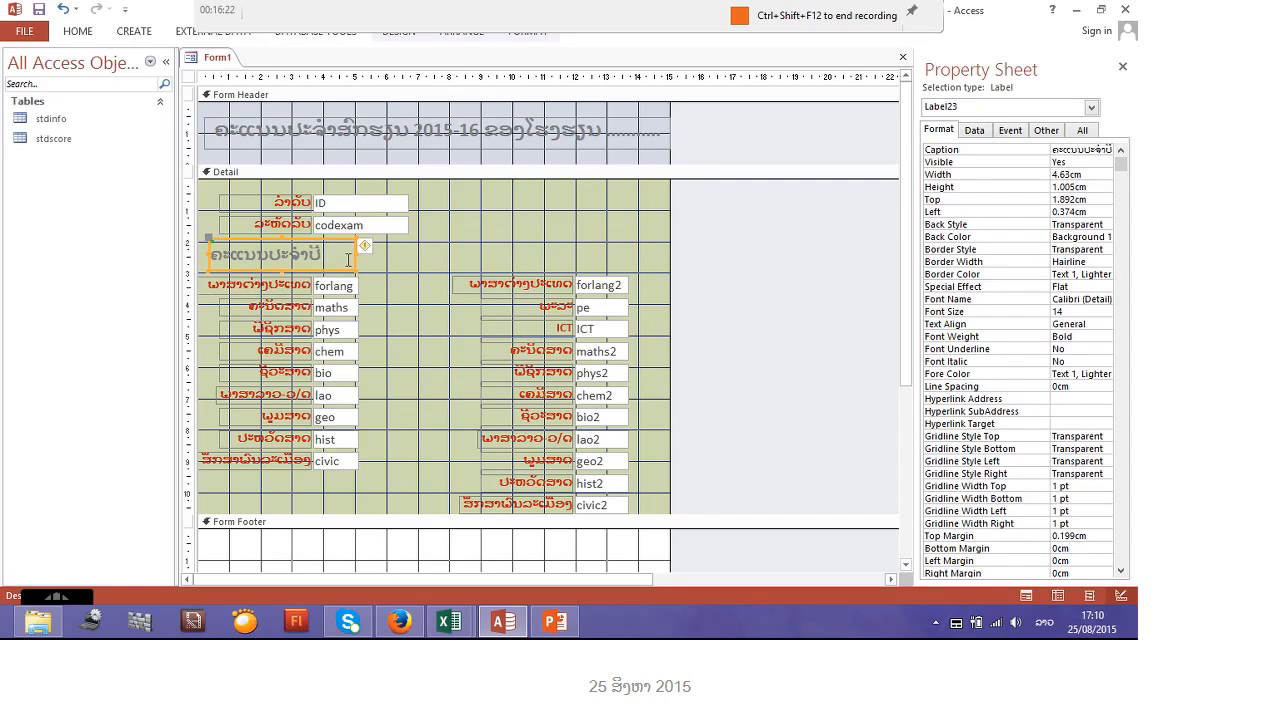
# Centre the ຄະແນນປະຈໍາປີ heading text and make it white on a dark orange (Accent 2) fill
pyautogui.click(80, 31)
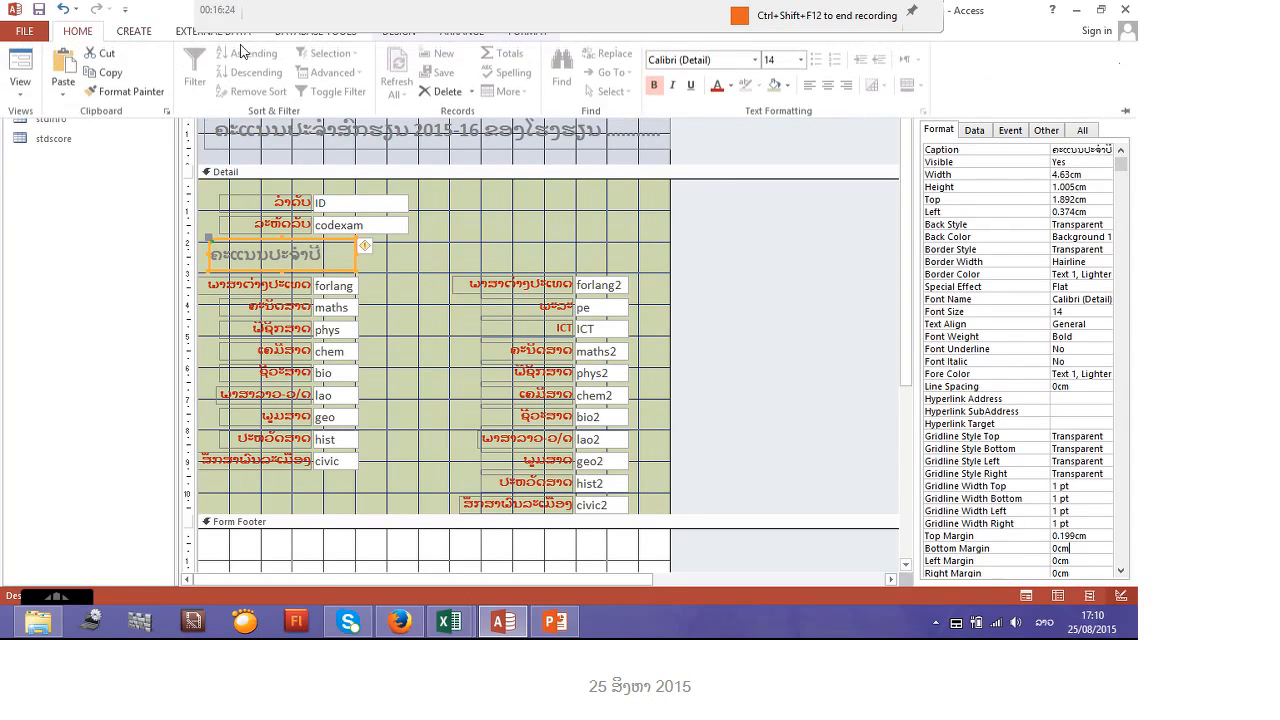
pyautogui.click(827, 86)
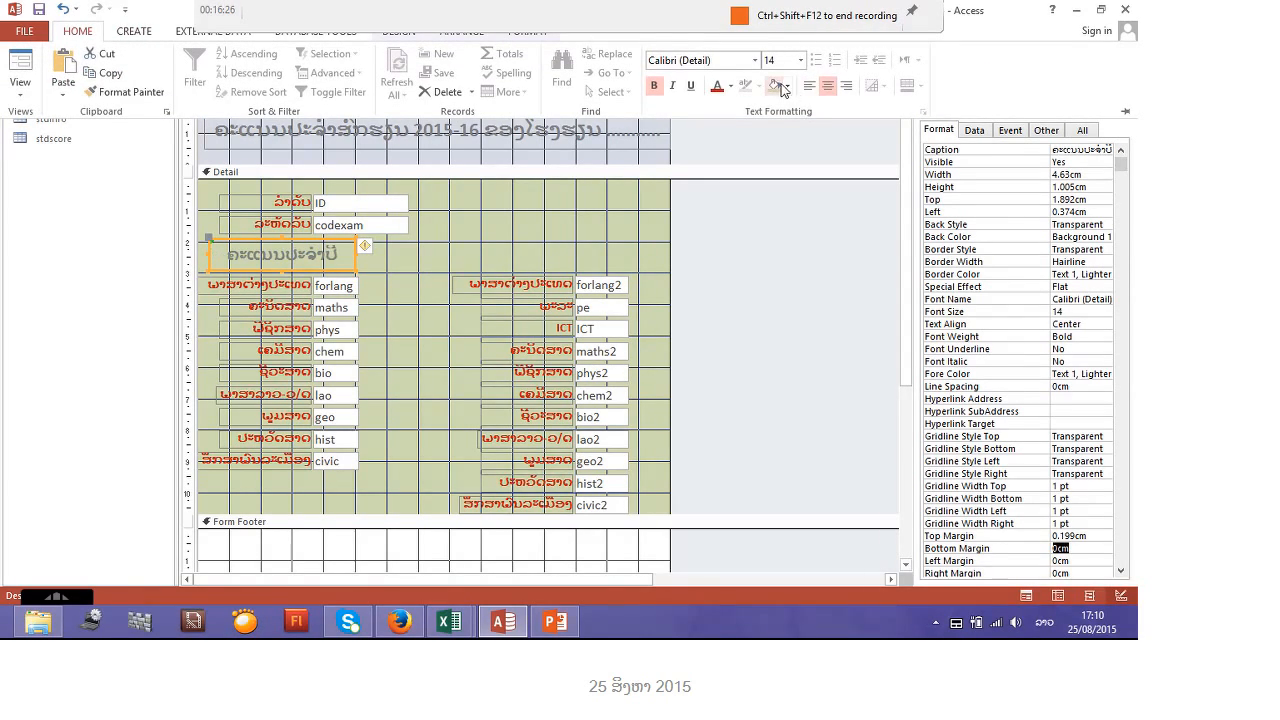
pyautogui.click(785, 87)
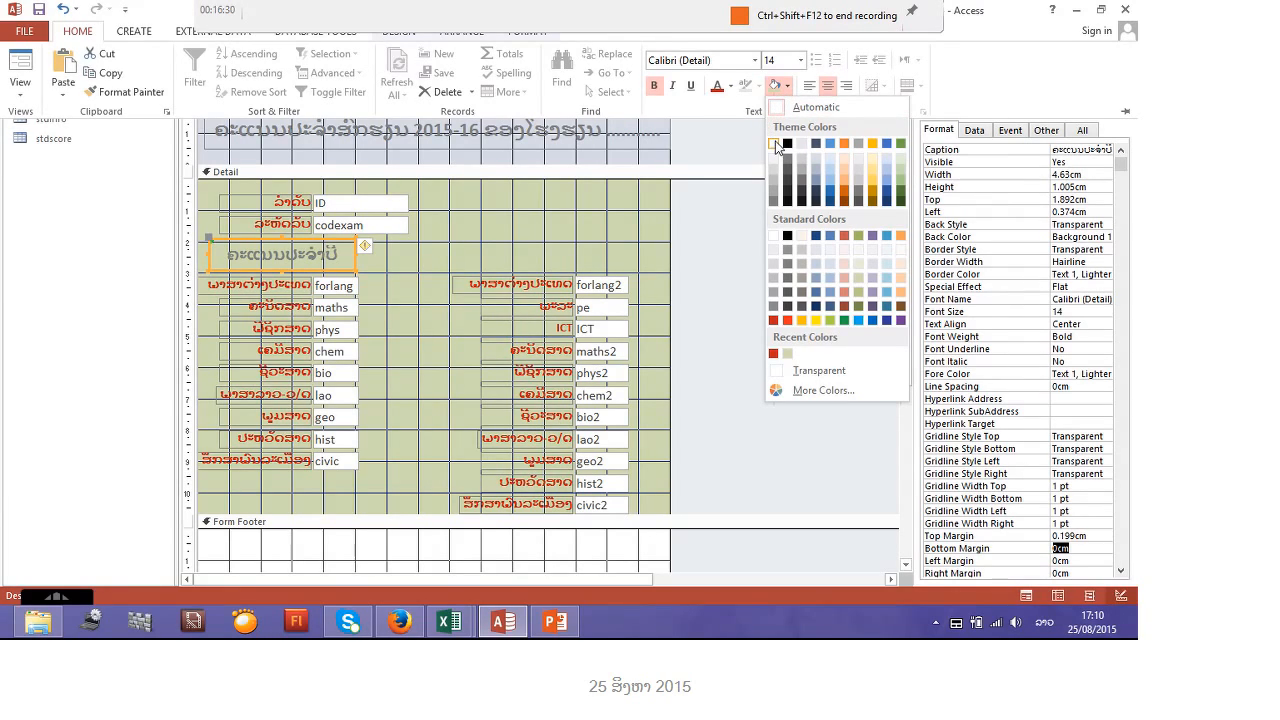
pyautogui.click(846, 193)
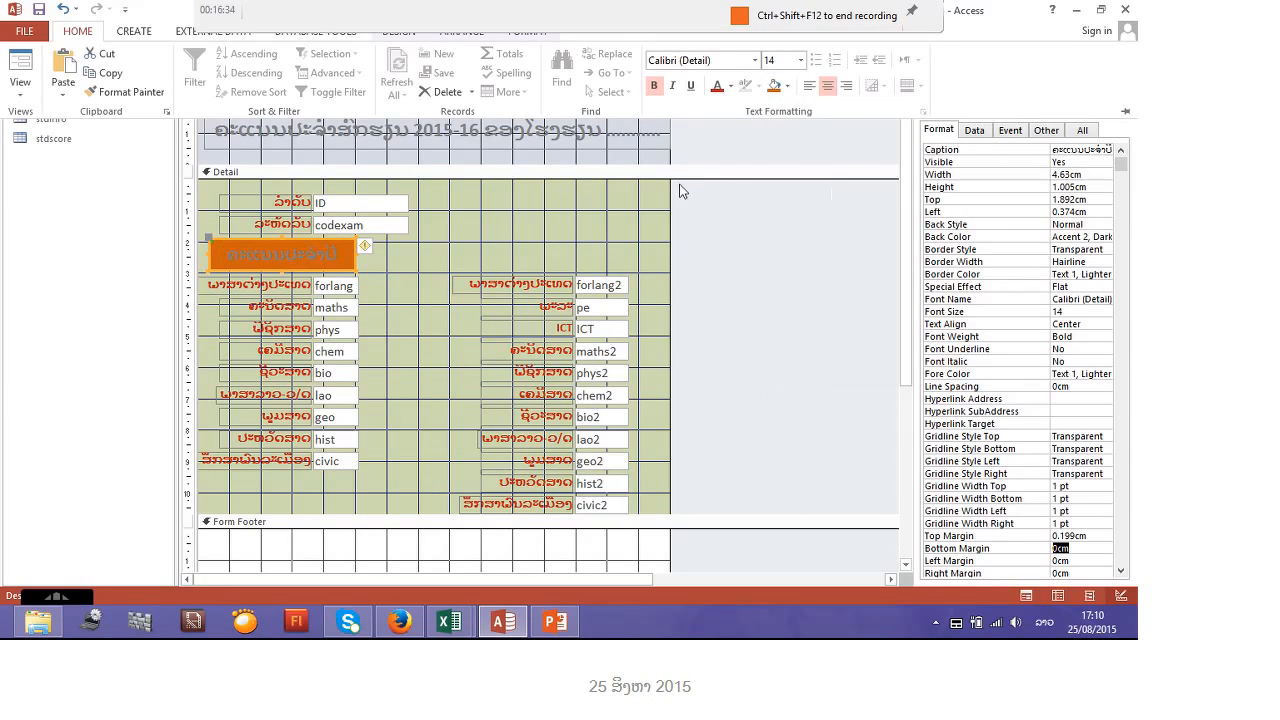
pyautogui.click(730, 86)
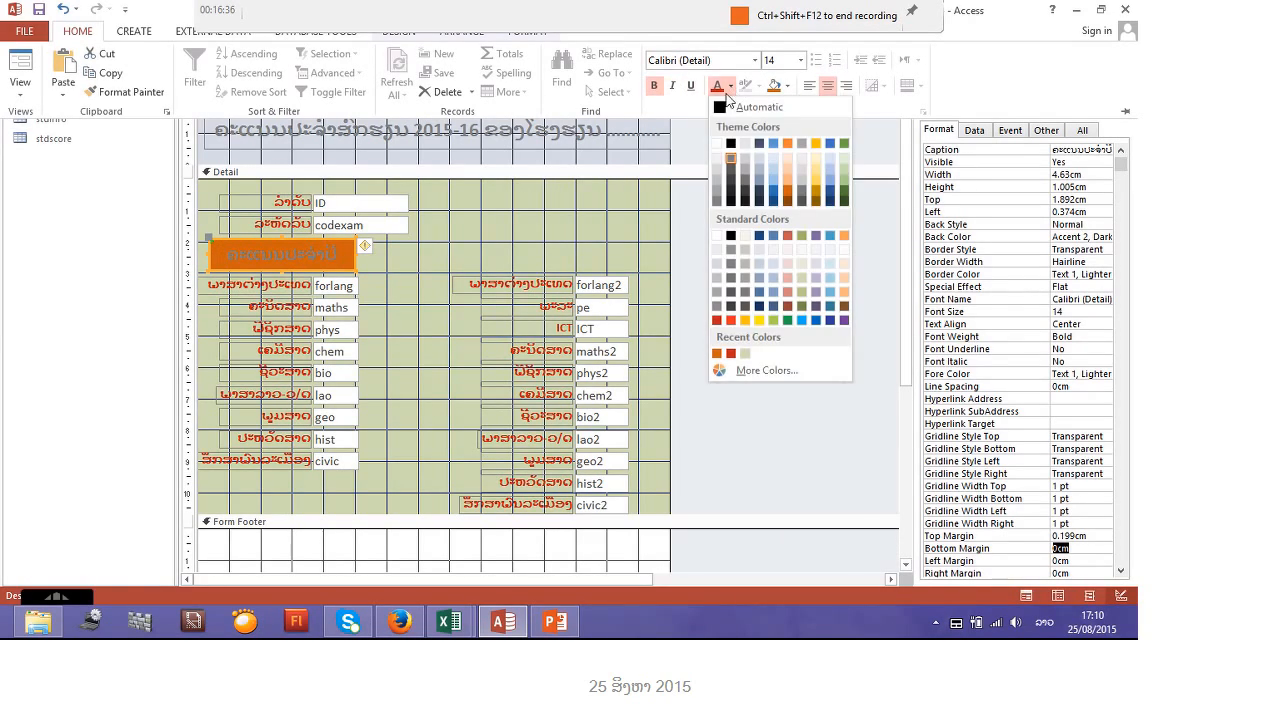
pyautogui.click(715, 146)
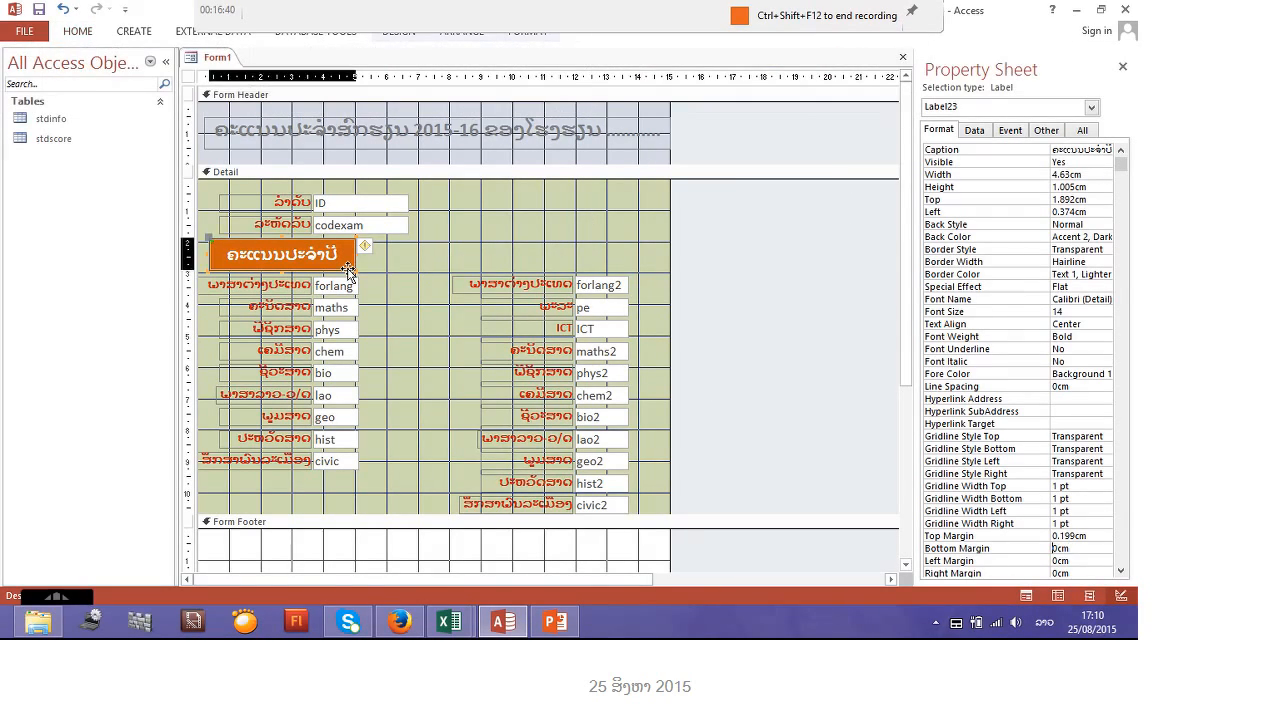
# Paste a copy of the orange heading label and place it above the forlang2 row of the second score column
pyautogui.click(541, 261)
pyautogui.rightClick(538, 262)
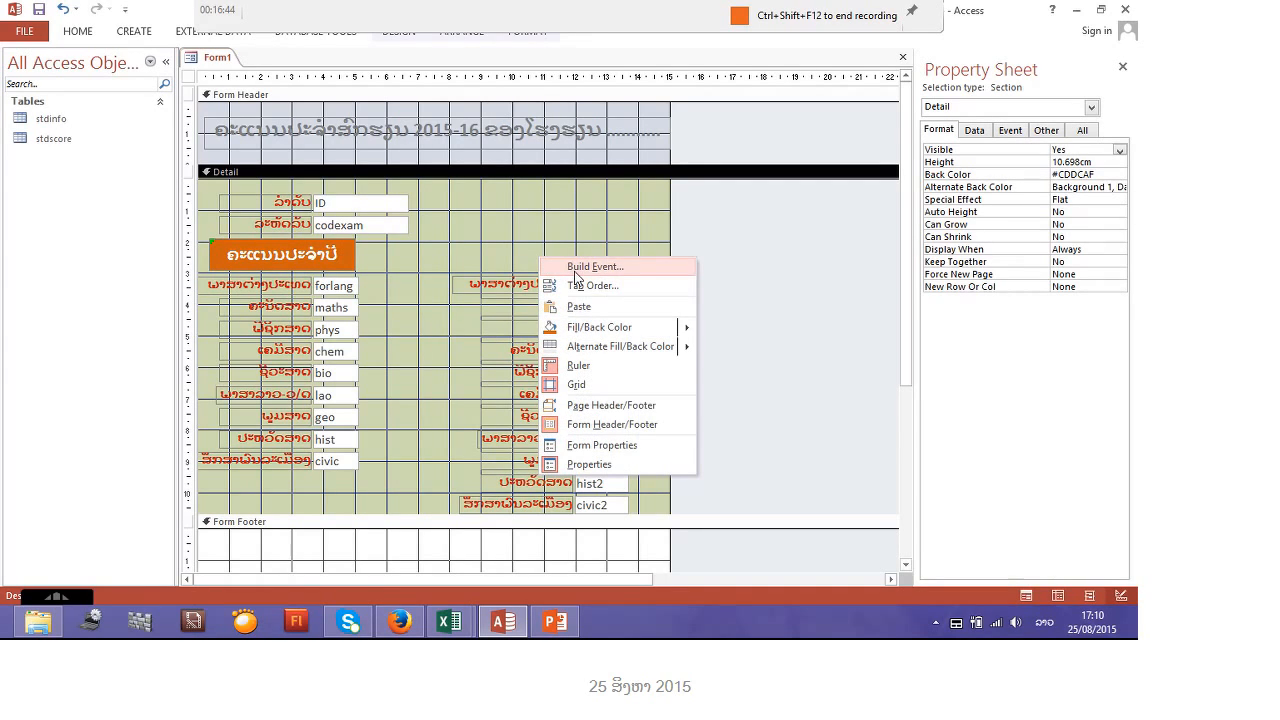
pyautogui.click(576, 306)
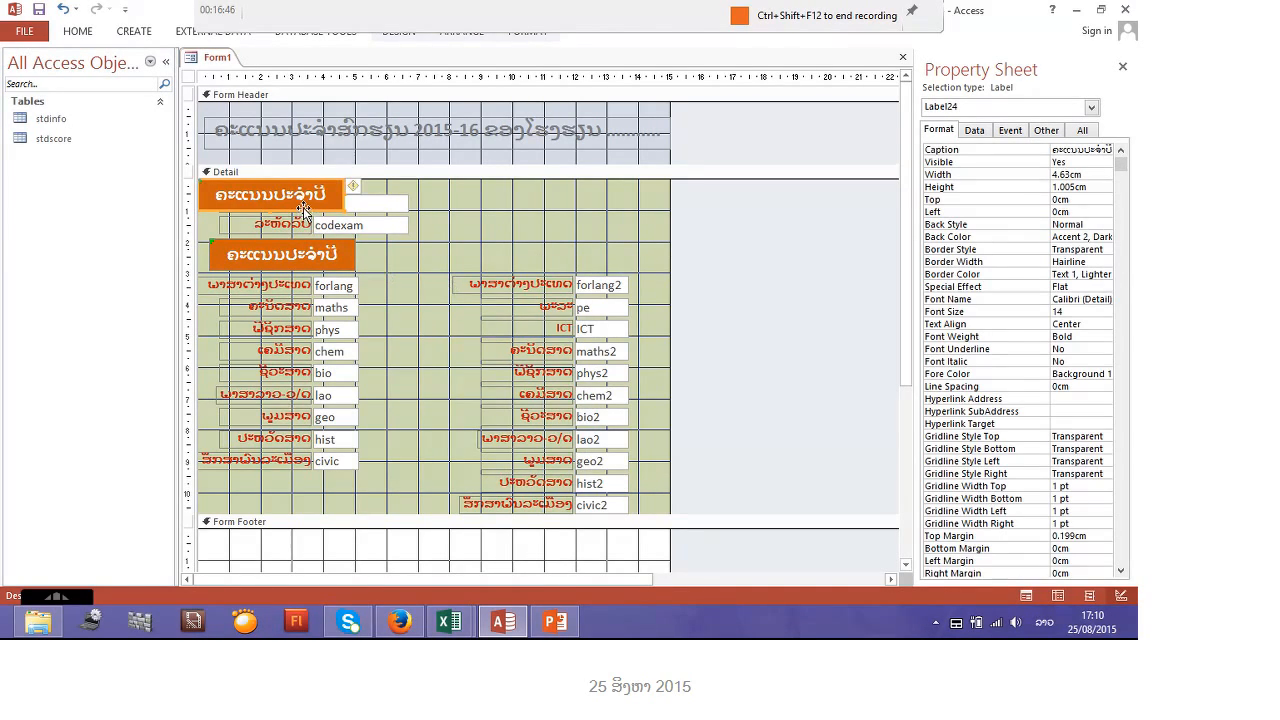
pyautogui.click(455, 186)
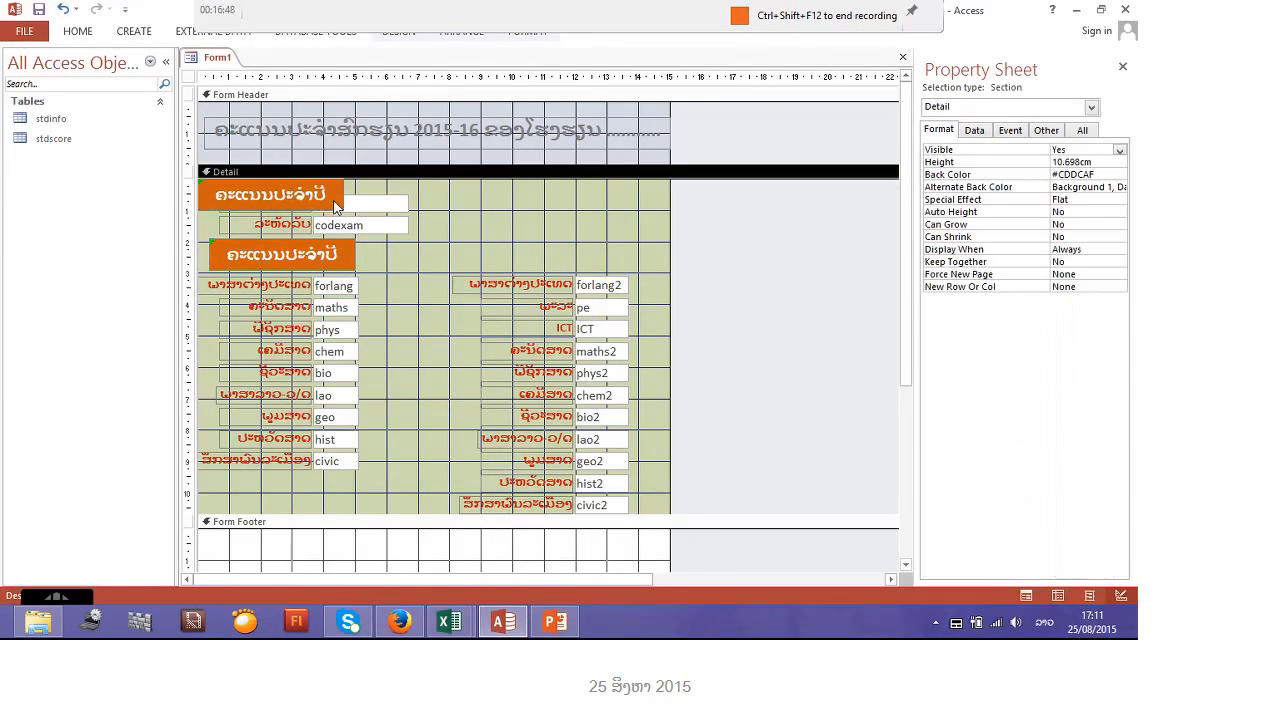
pyautogui.click(338, 203)
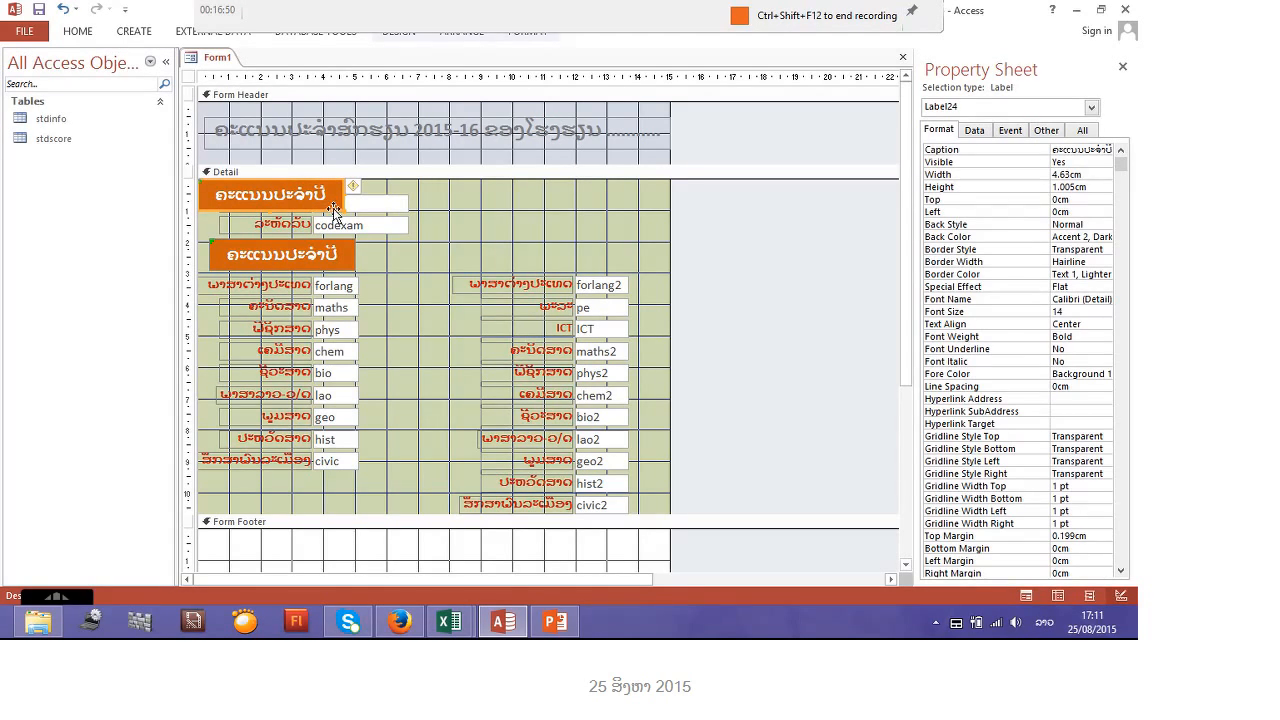
pyautogui.moveTo(334, 211); pyautogui.dragTo(548, 249)
# Change the copied heading's caption to ຄະແນນສອບເສງ
pyautogui.write('ສອບເສ')
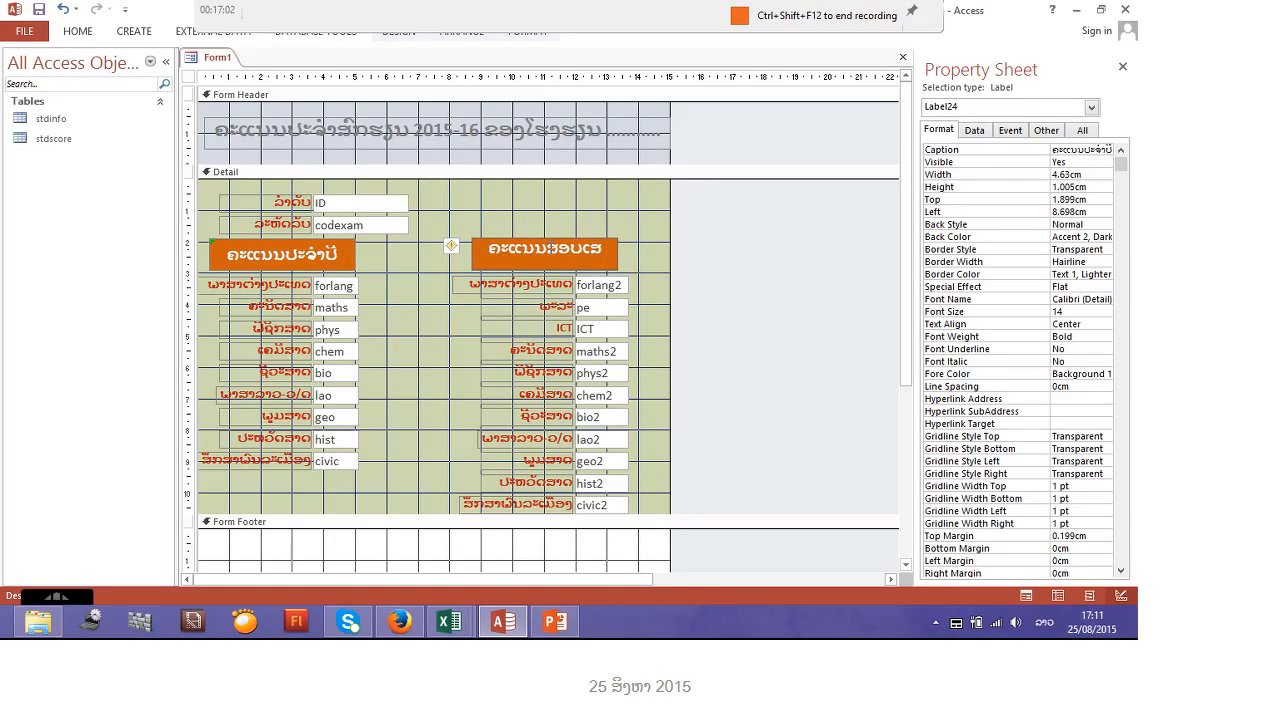
pyautogui.write('ງ')
pyautogui.click(639, 252)
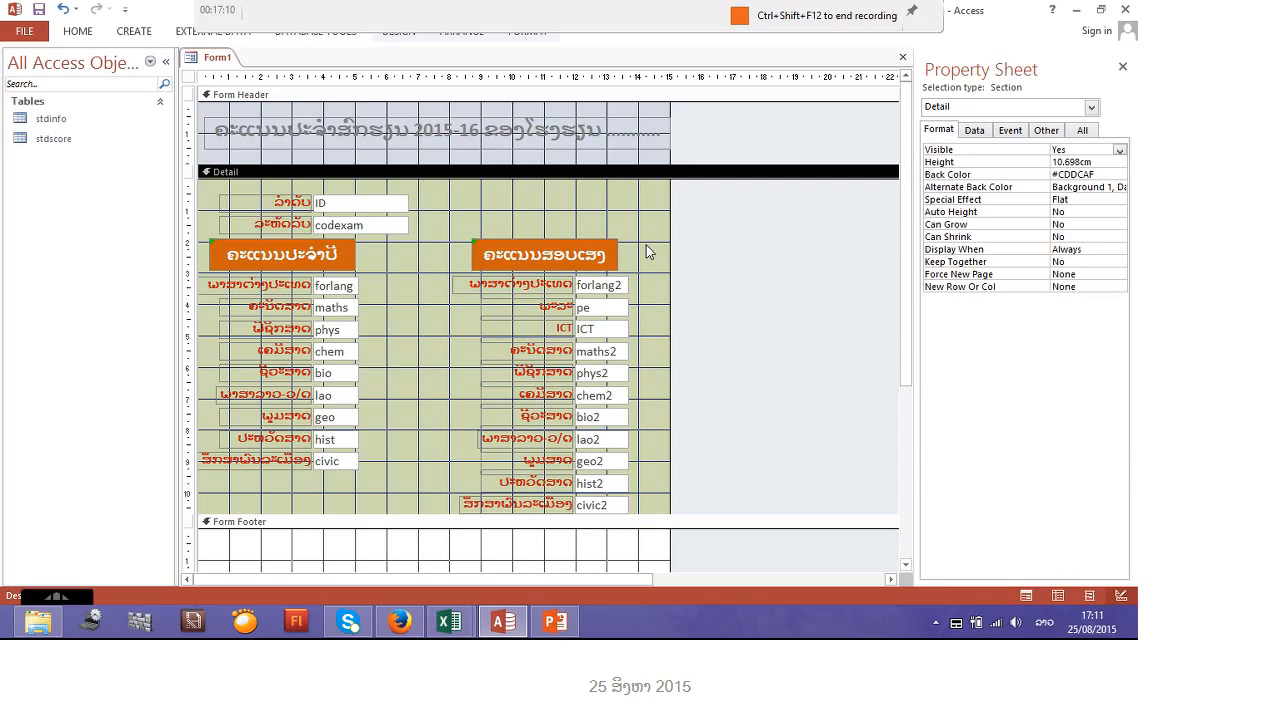
# Widen the form to about 18.5 cm, extending it past the second score column
pyautogui.moveTo(671, 288); pyautogui.dragTo(780, 303)
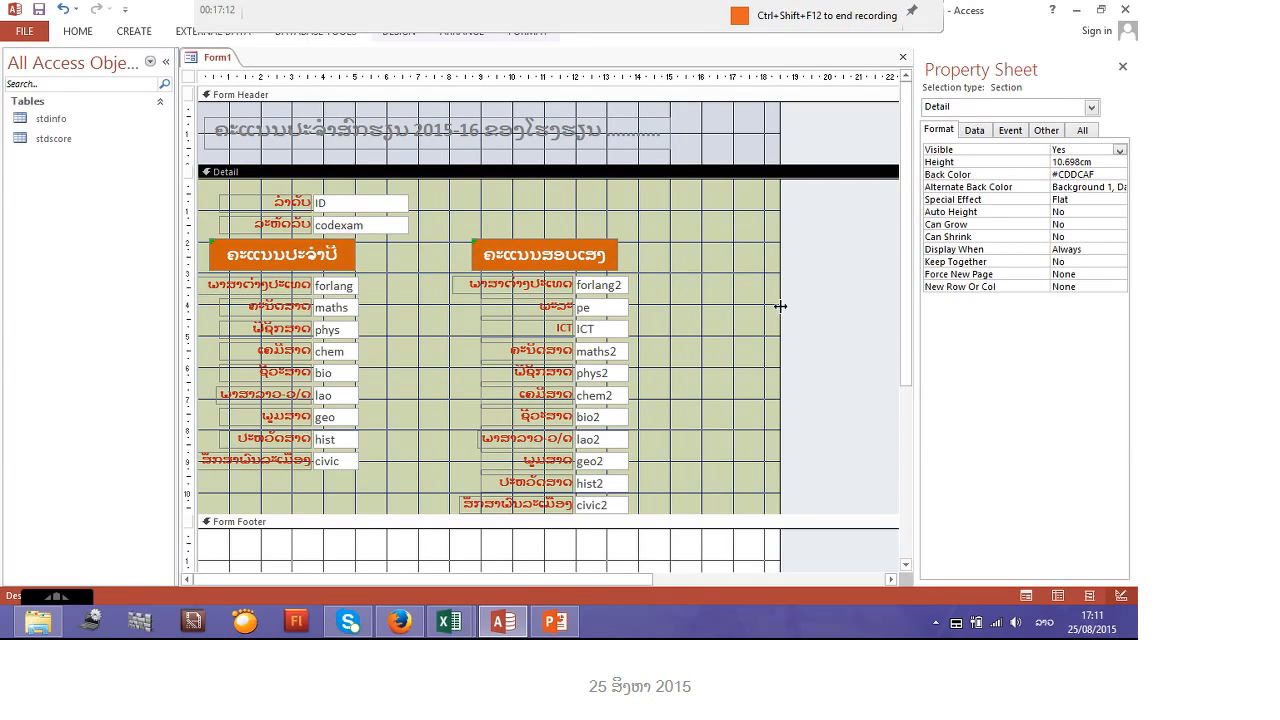
pyautogui.rightClick(684, 311)
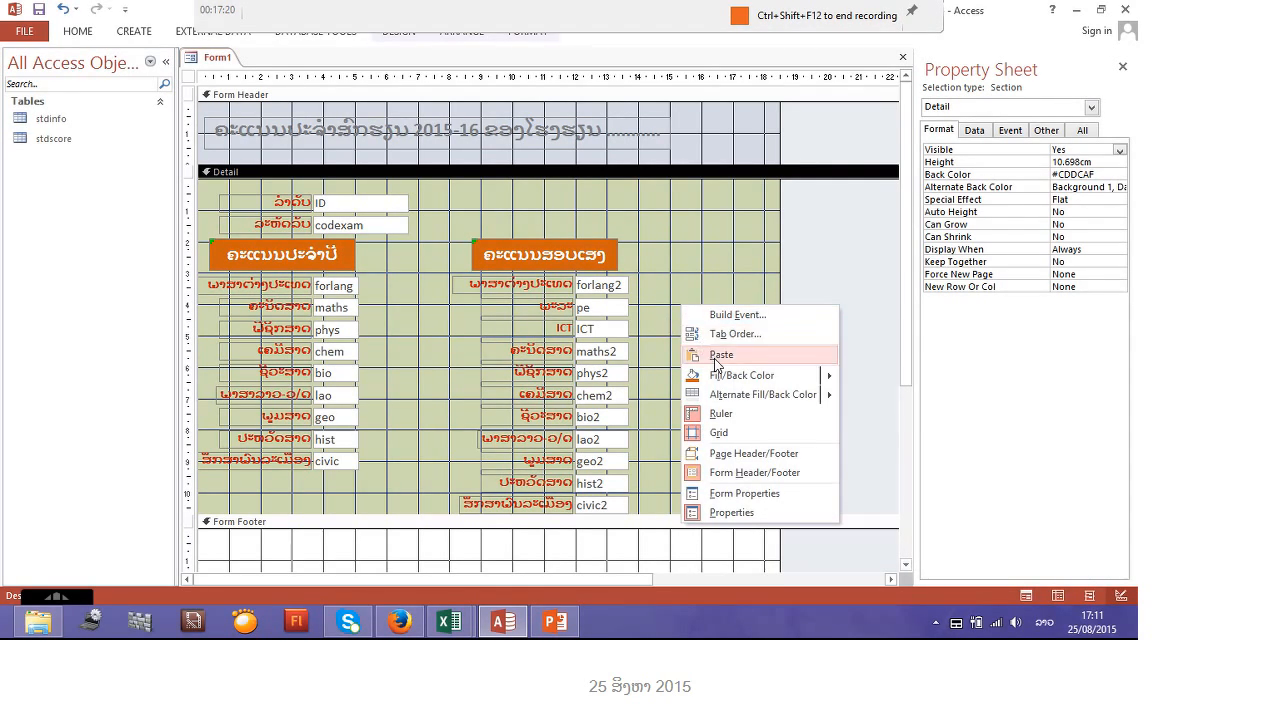
pyautogui.click(666, 275)
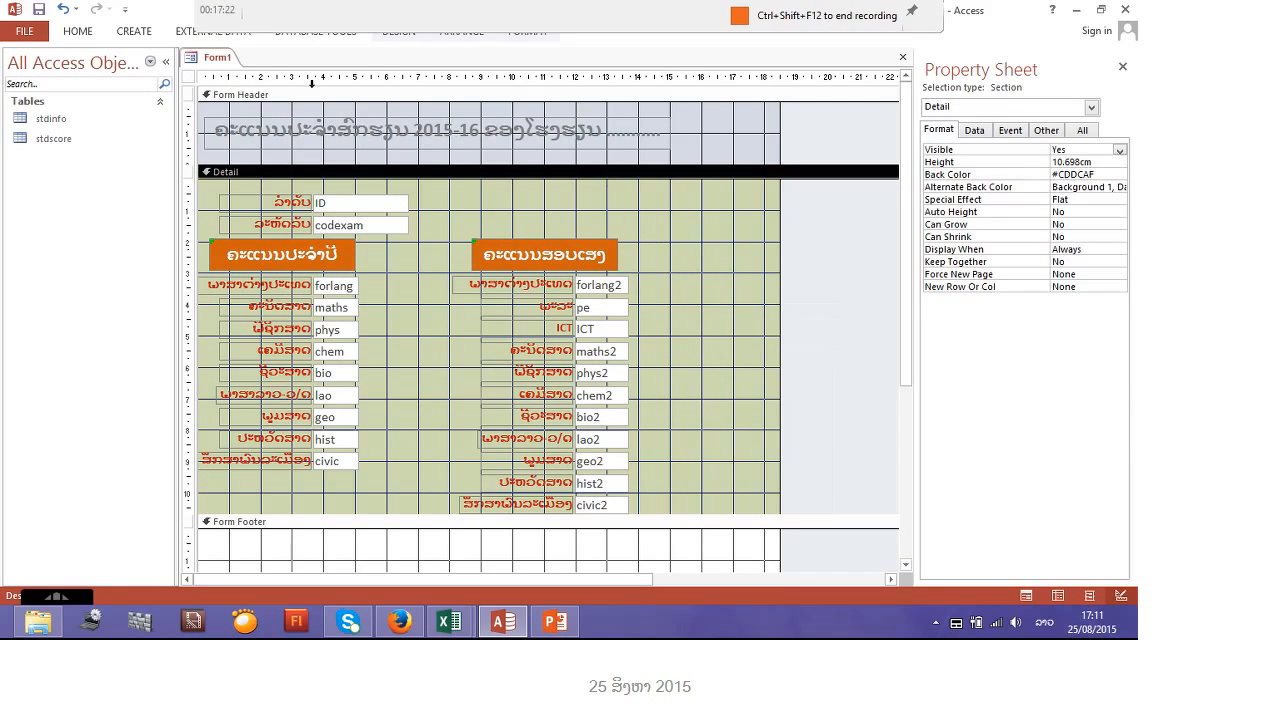